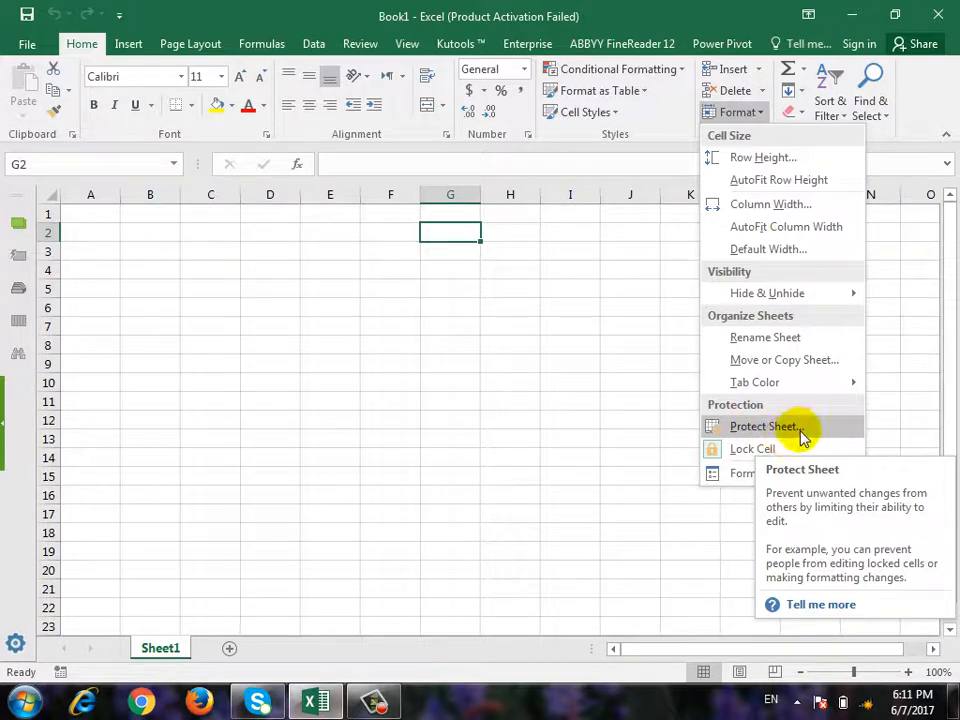
Review the permissions offered for protecting the sheet and close the dialog without applying protection.
left_click(801, 430)
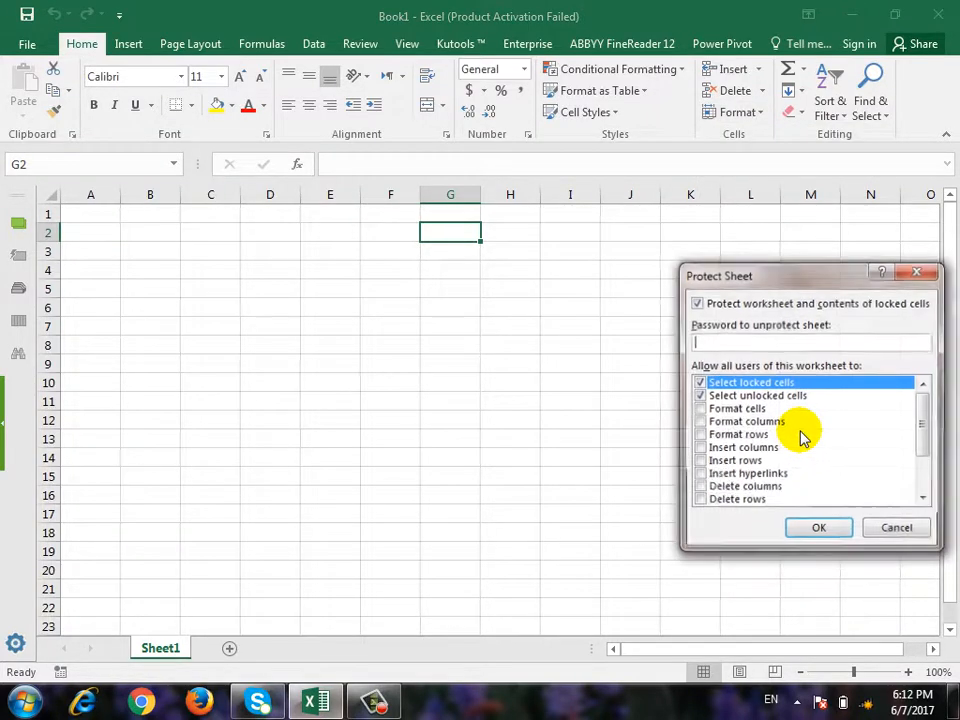
left_click_drag(816, 280, 506, 193)
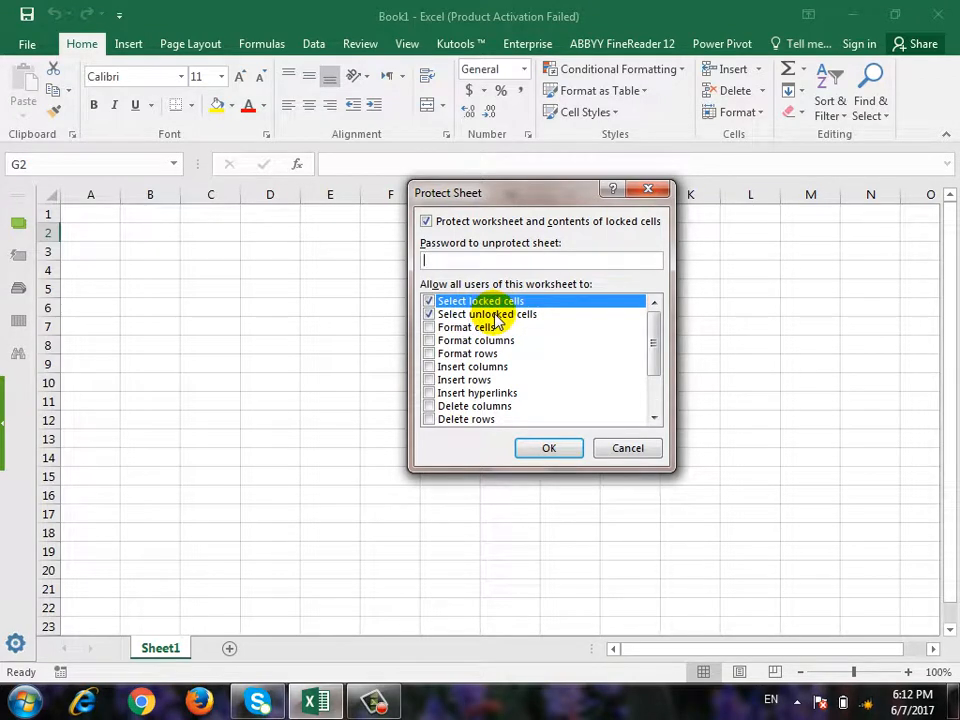
scroll(460, 375, "down", 2)
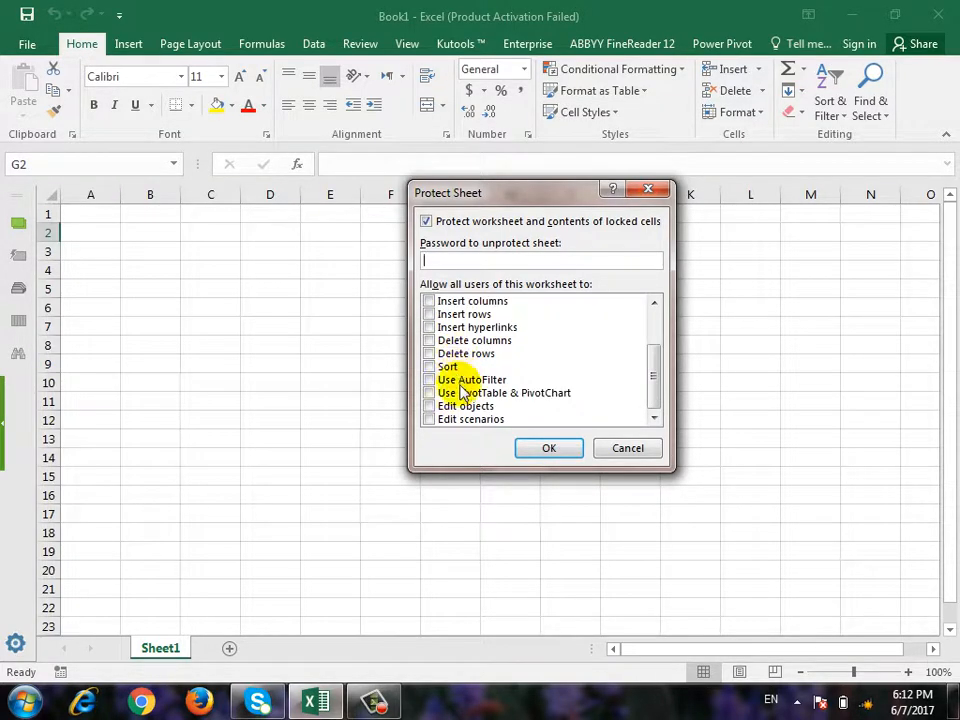
scroll(460, 380, "up", 2)
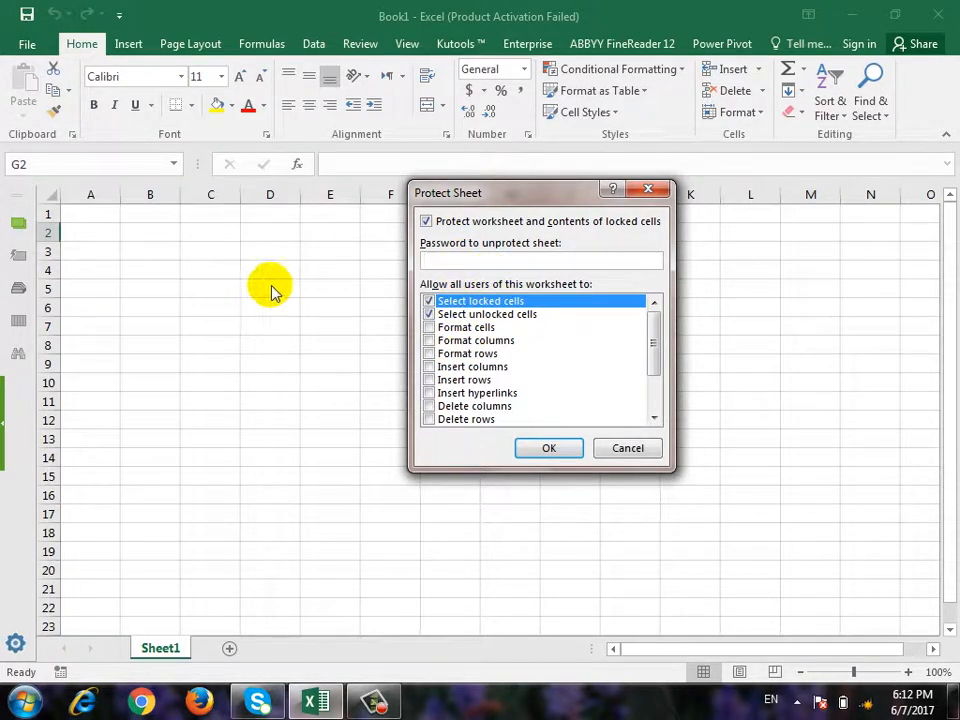
key("Escape")
left_click(380, 312)
left_click(386, 364)
left_click(514, 340)
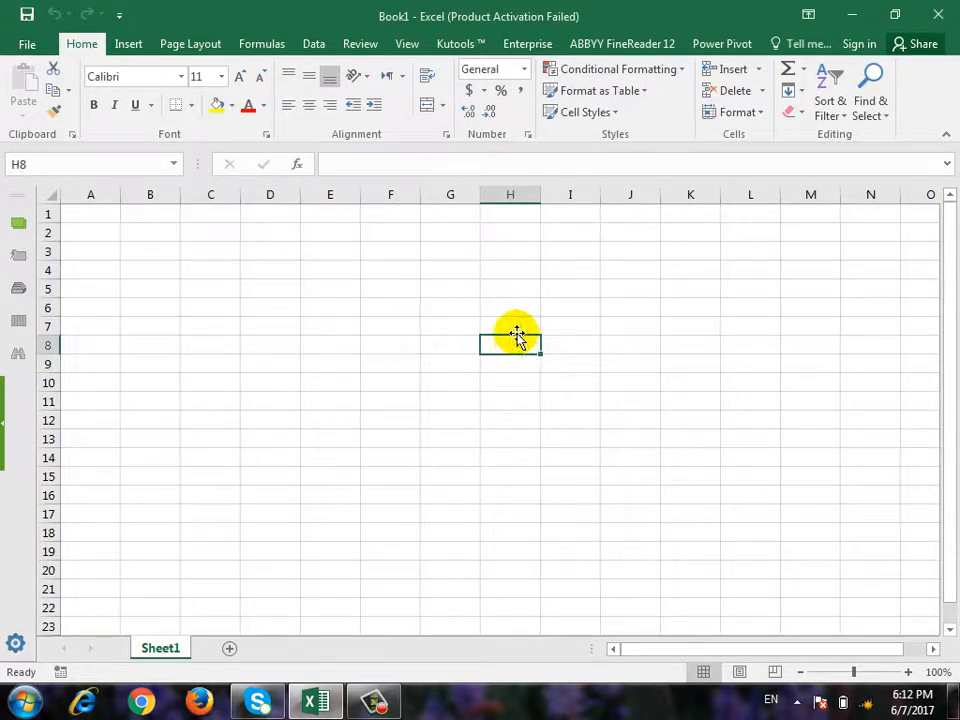
Protect the sheet with a password, keeping only selection of locked and unlocked cells allowed.
left_click(760, 117)
left_click(782, 426)
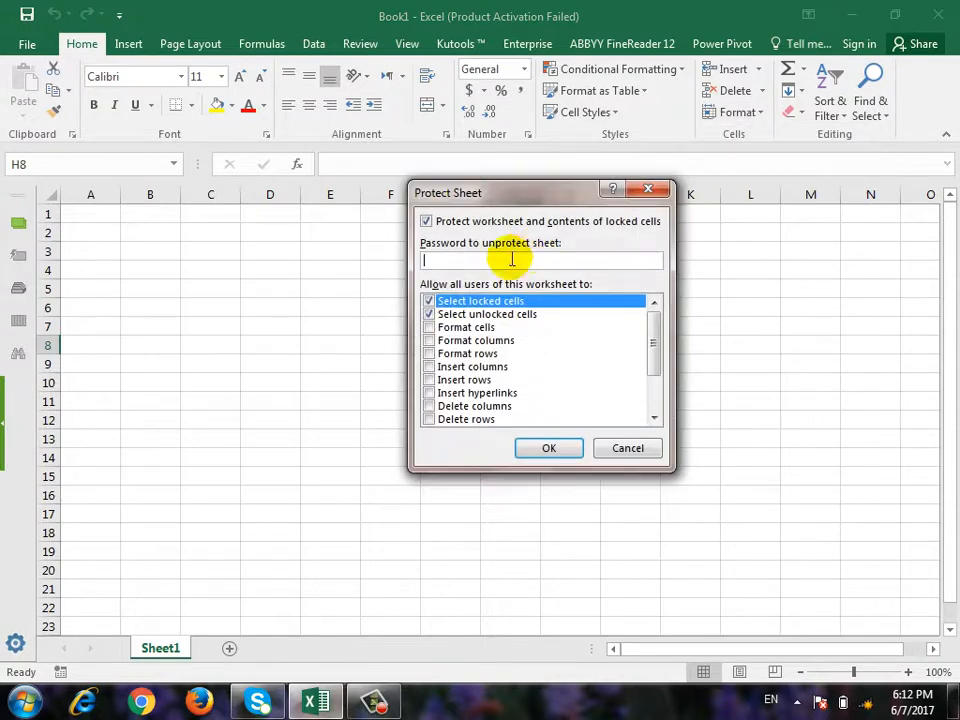
type("1")
left_click(549, 448)
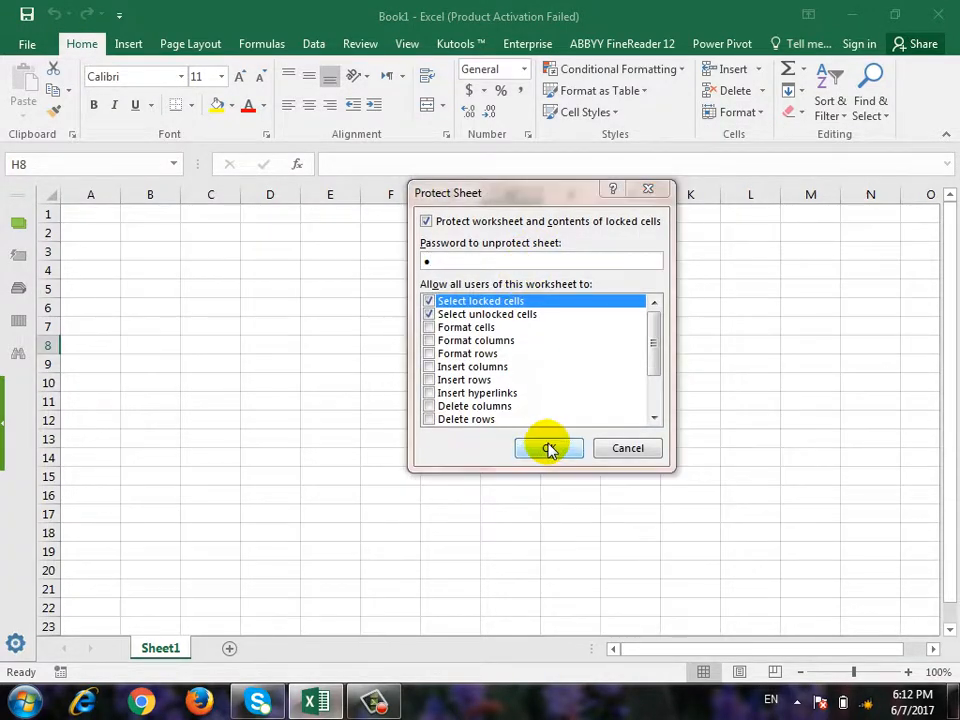
left_click(549, 396)
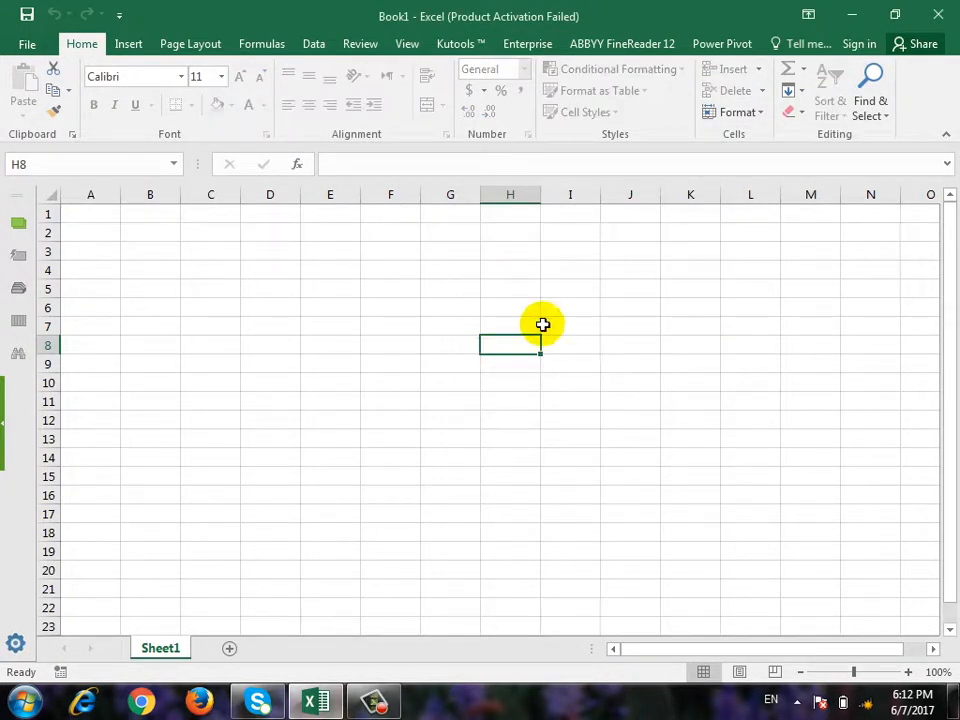
Try to enter "a" in cell G6 to test the sheet protection.
key("Left")
key("Up")
key("Up")
key("a")
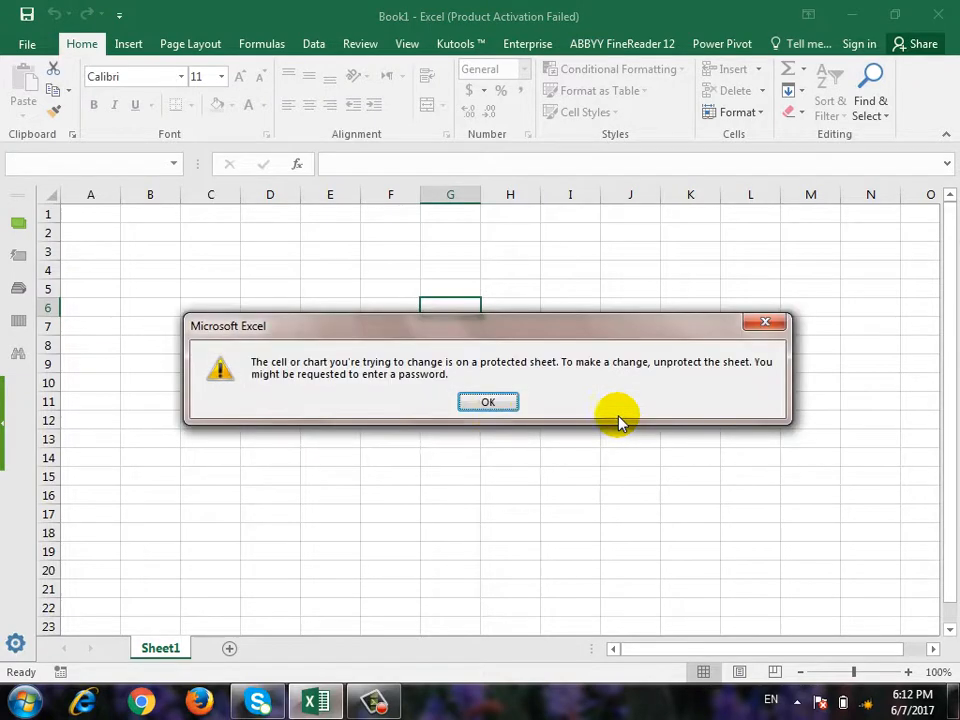
left_click(482, 399)
key("a")
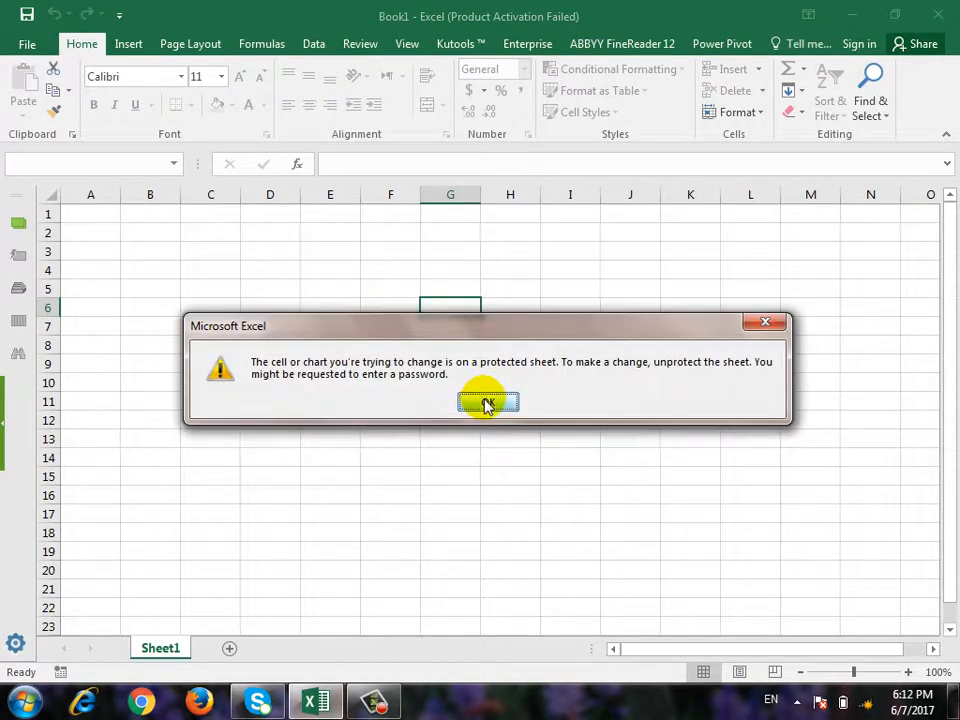
left_click(487, 403)
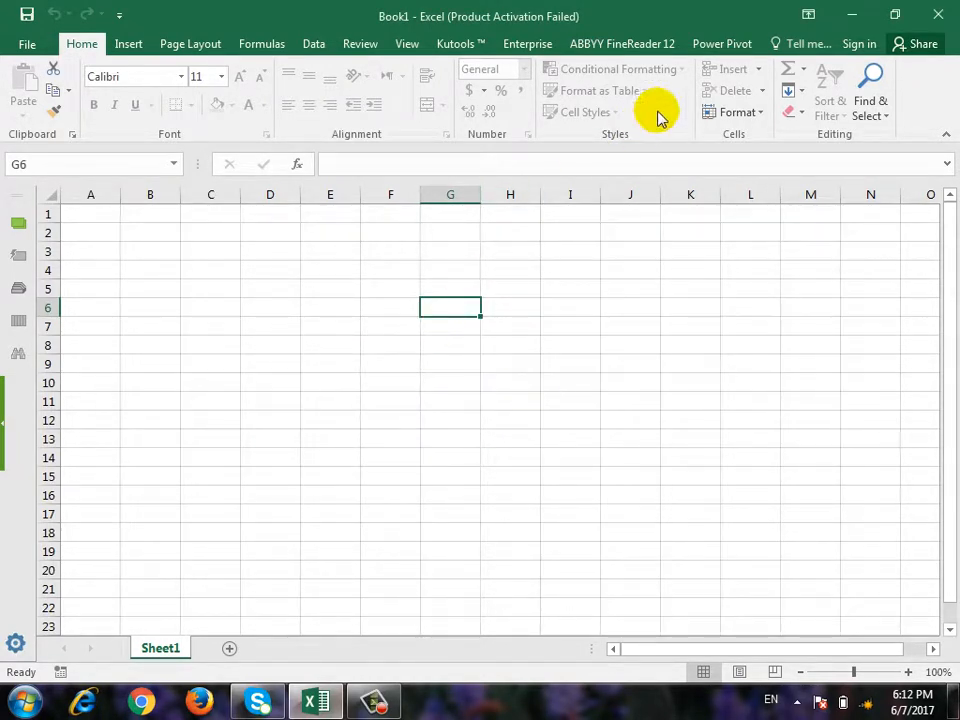
Unprotect the sheet by entering the sheet password.
left_click(733, 115)
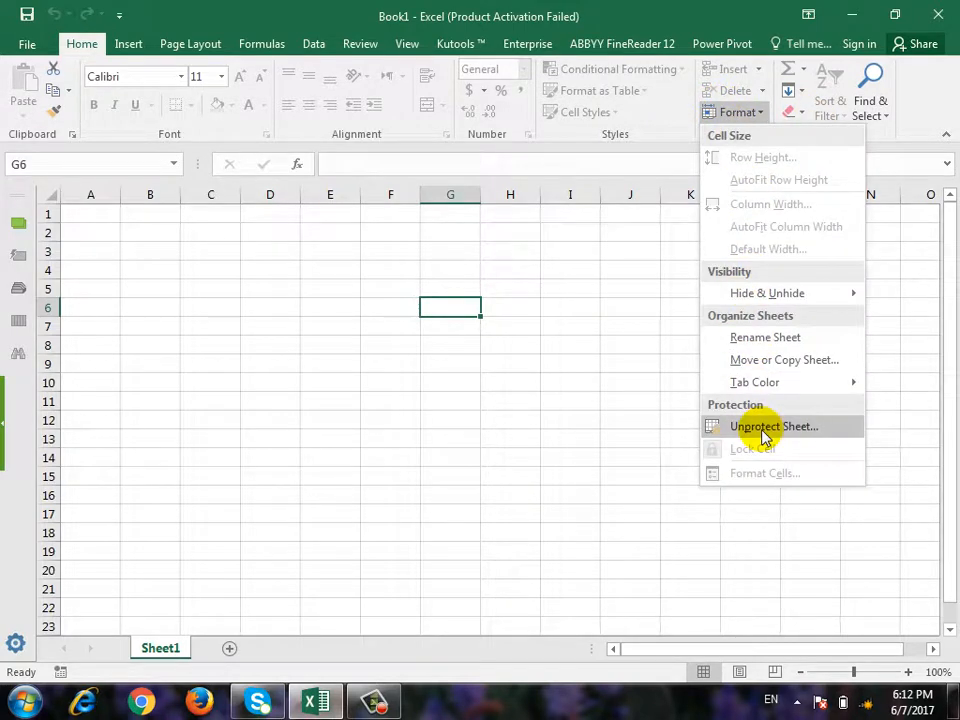
left_click(760, 428)
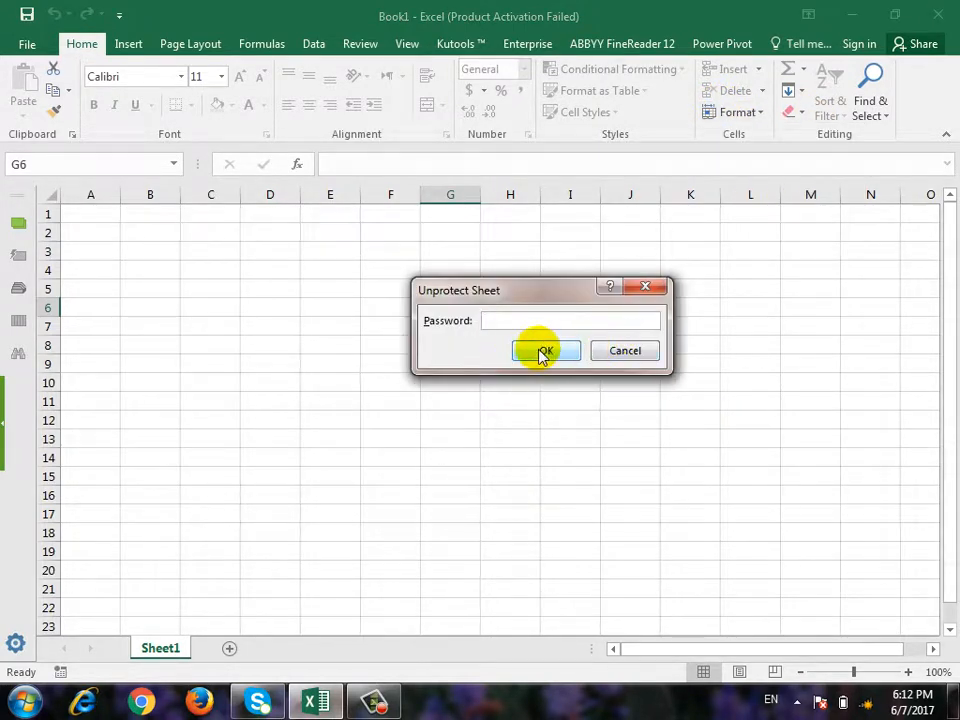
type("1")
left_click(532, 355)
Enter 1 in cell G6 to test editing on the unprotected sheet, and clear it again.
type("1")
left_click(505, 350)
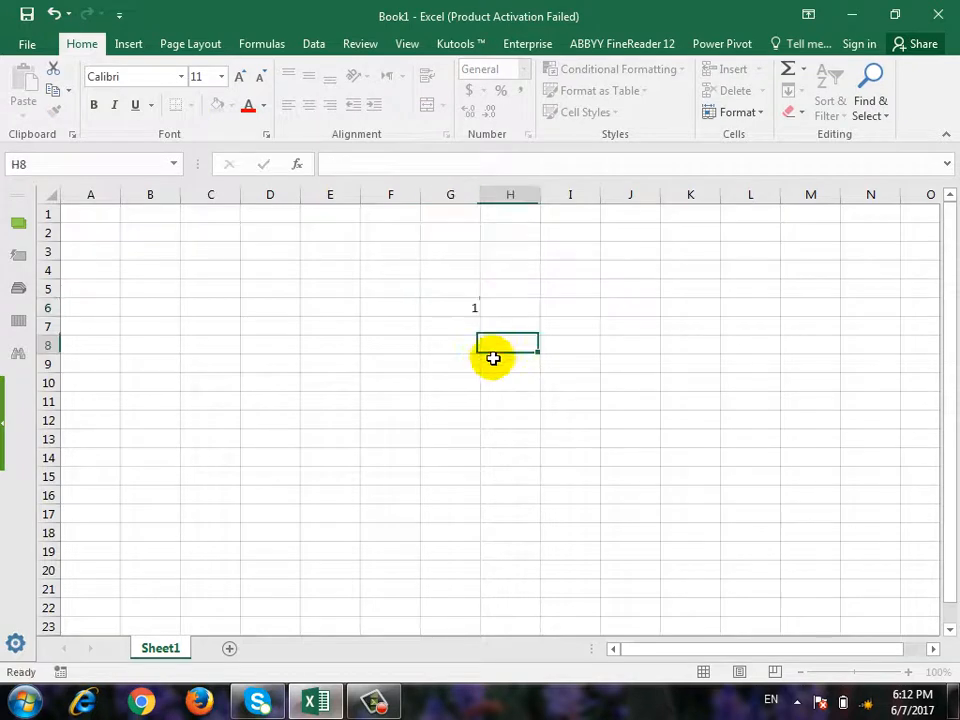
left_click(471, 299)
key("Delete")
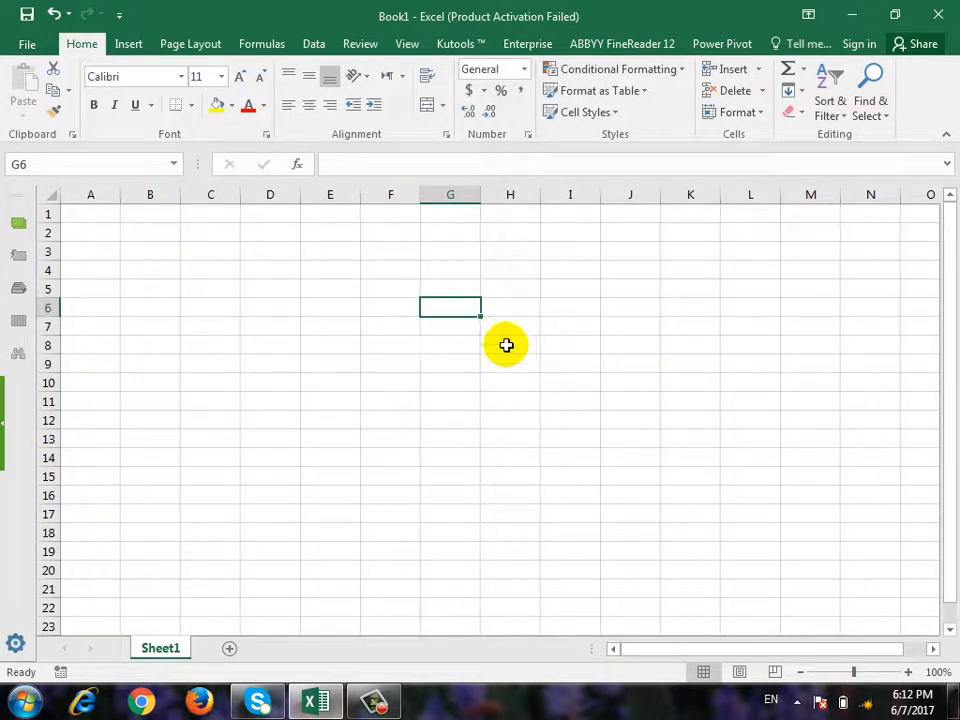
left_click(397, 382)
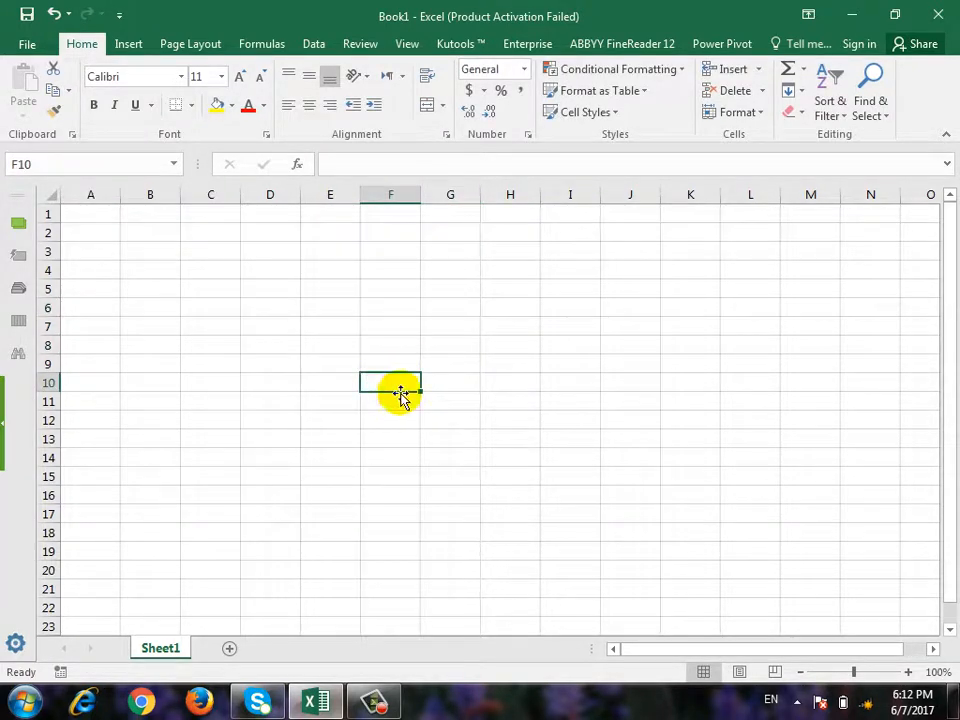
Apply All Borders to the range D6:H13 to form a table.
left_click_drag(288, 310, 491, 437)
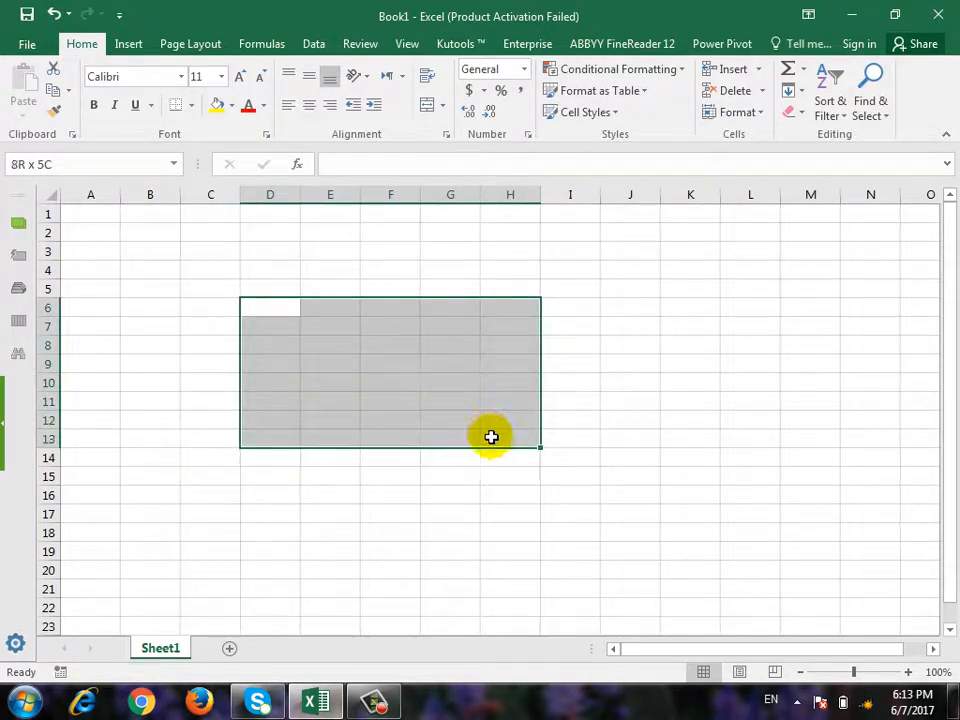
left_click(191, 105)
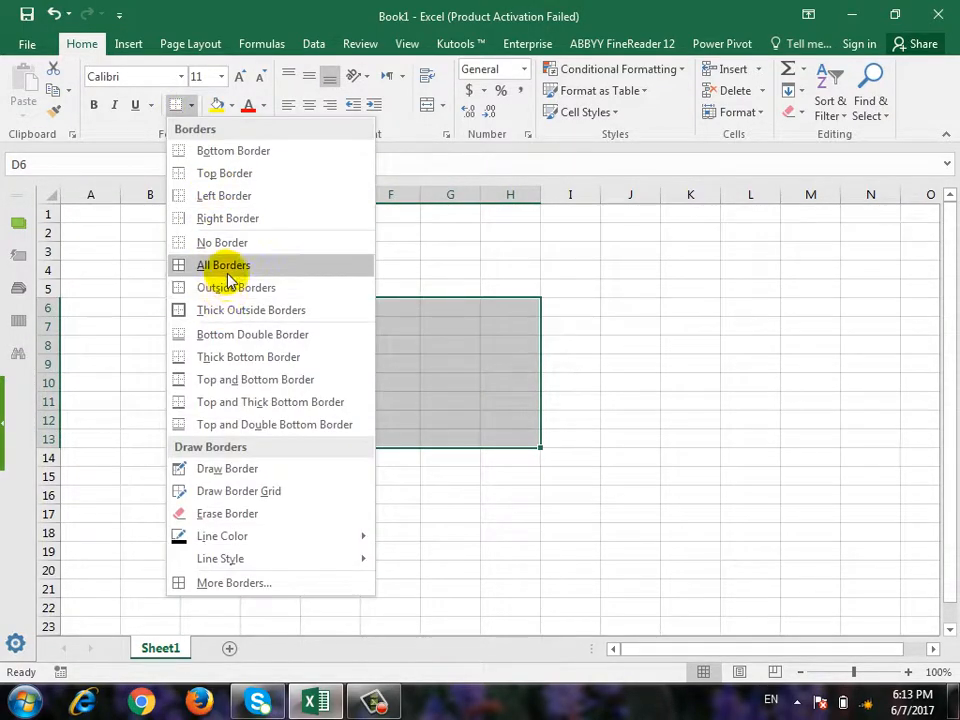
left_click(226, 266)
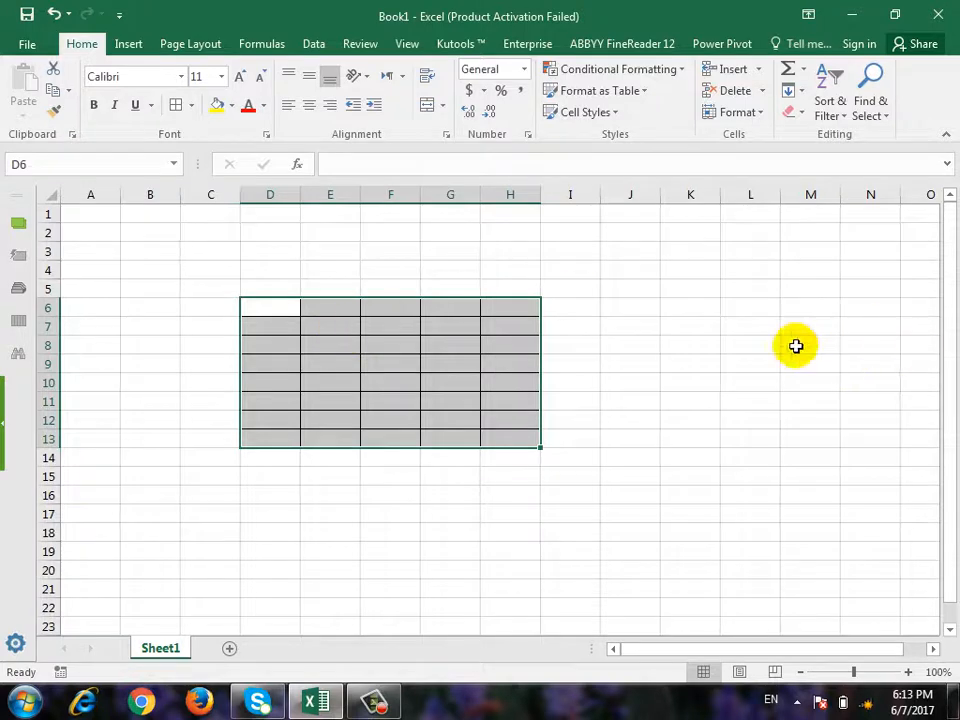
Check the Lock Cell setting of cell K8 outside the bordered table.
left_click(690, 344)
left_click(762, 112)
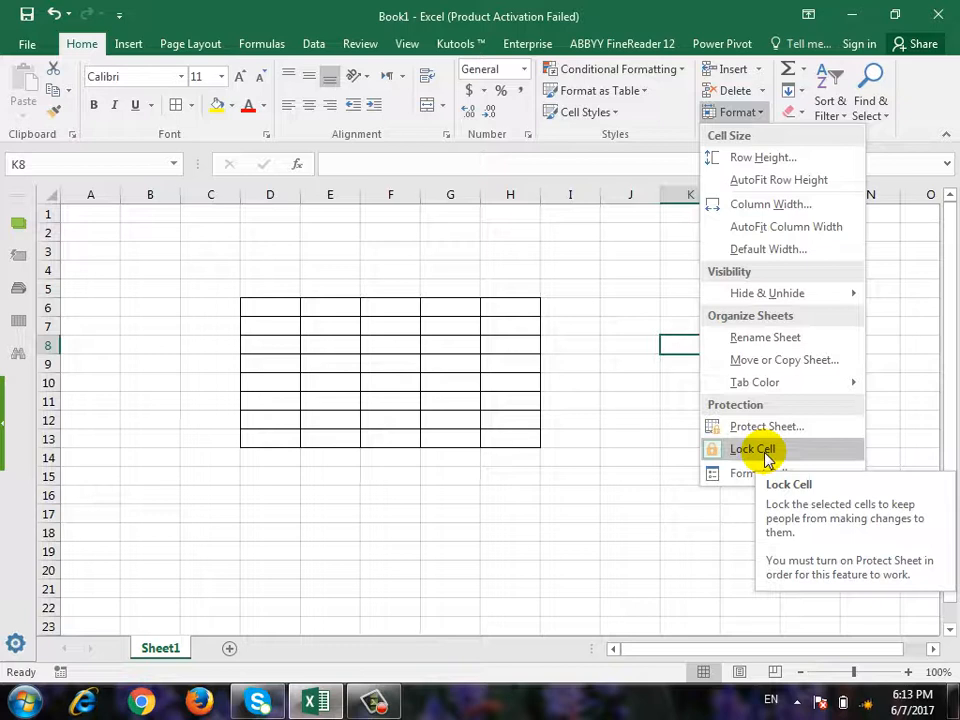
left_click(697, 365)
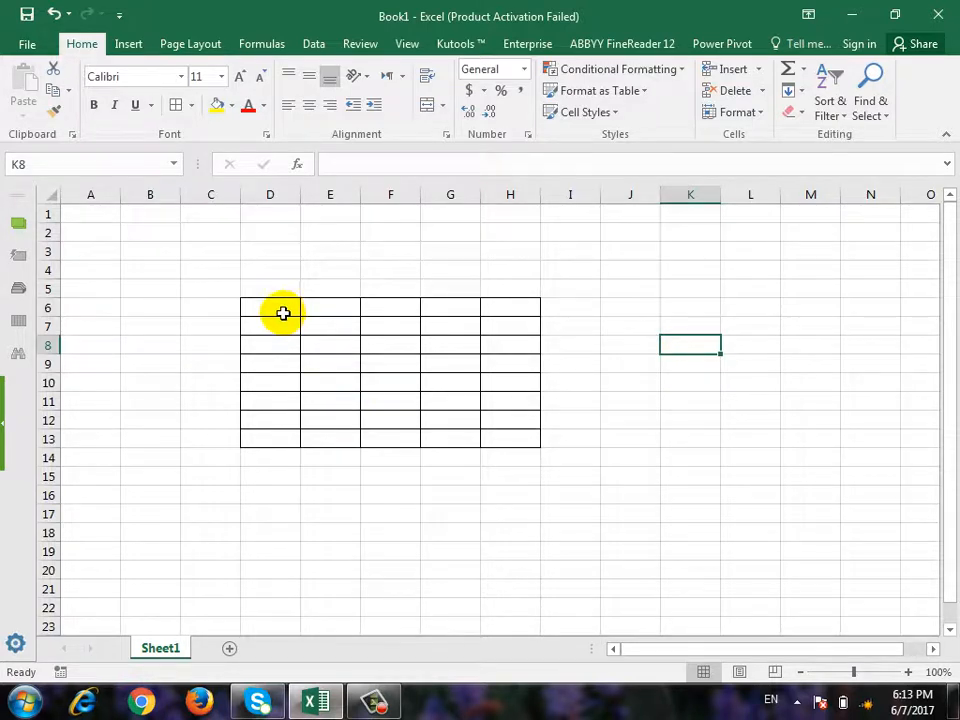
Turn off Lock Cell for the bordered range D6:H13.
left_click_drag(281, 315, 508, 446)
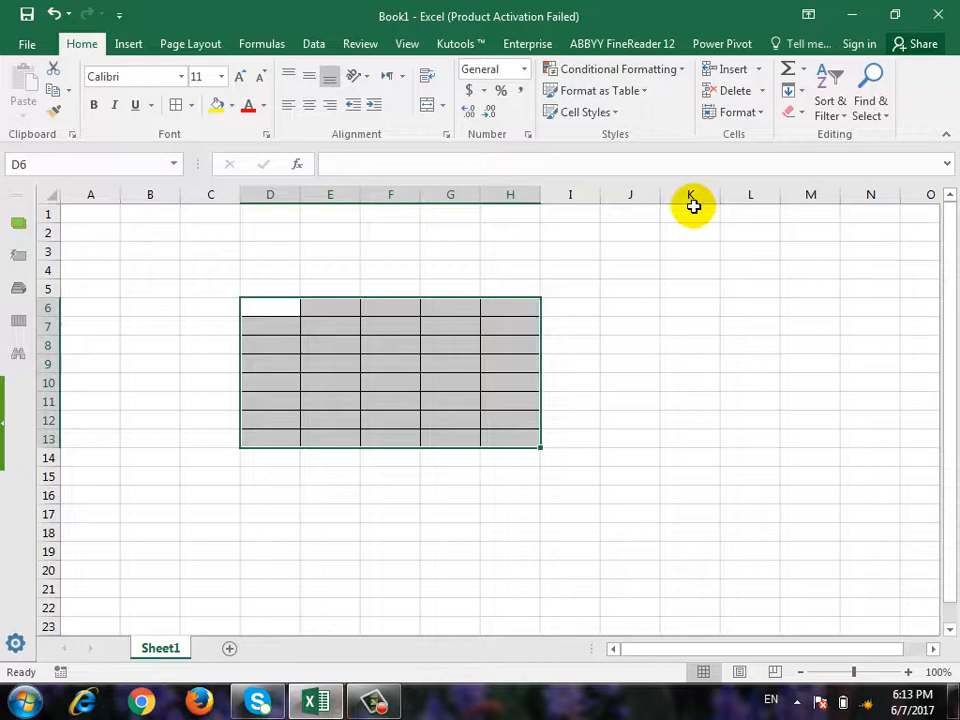
left_click(763, 117)
left_click(739, 449)
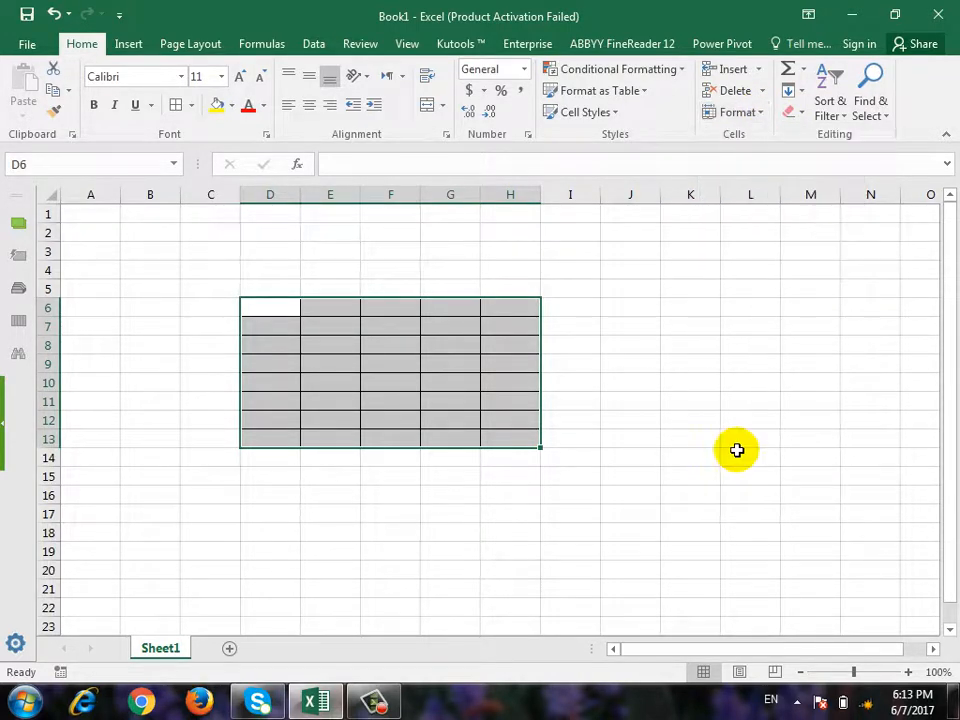
Protect the sheet again, entering and confirming the password with the default permissions.
left_click(758, 114)
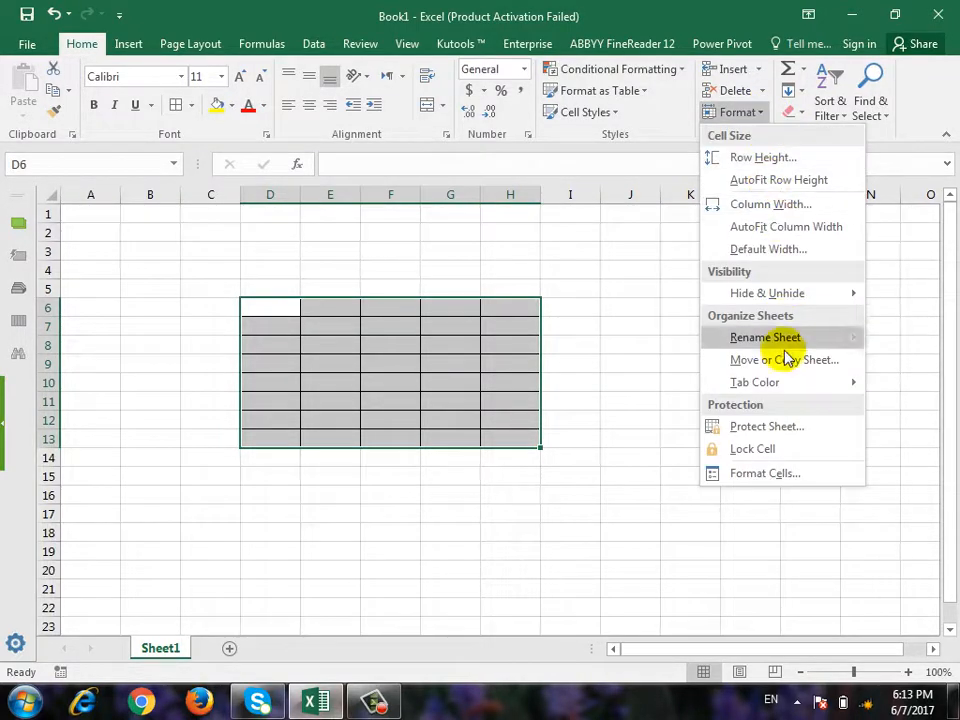
left_click(770, 426)
type("1")
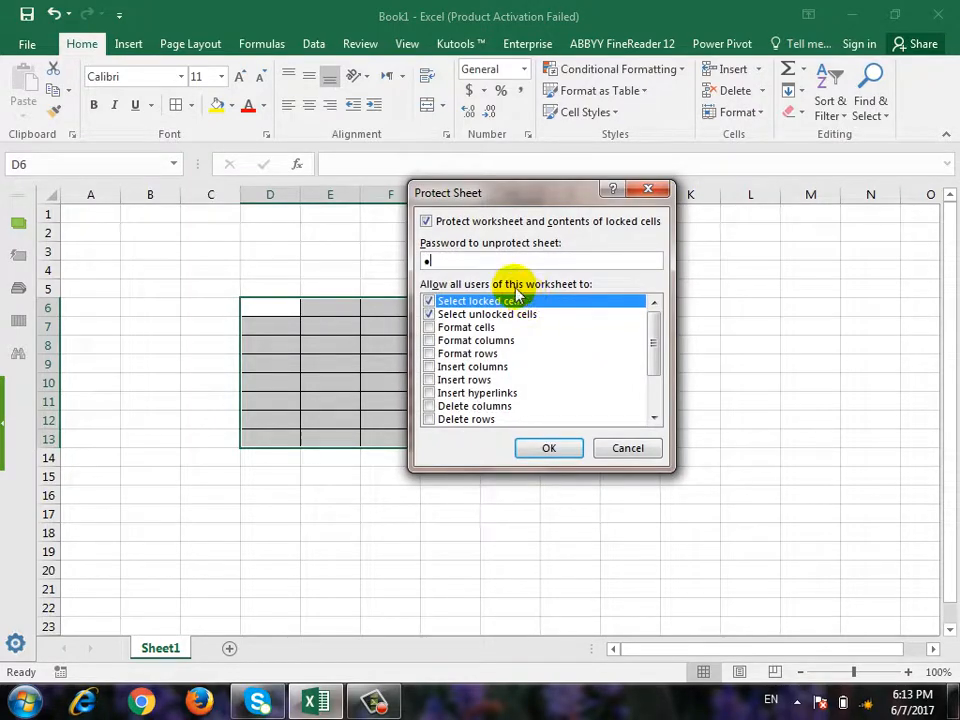
left_click(549, 450)
type("1")
left_click(559, 403)
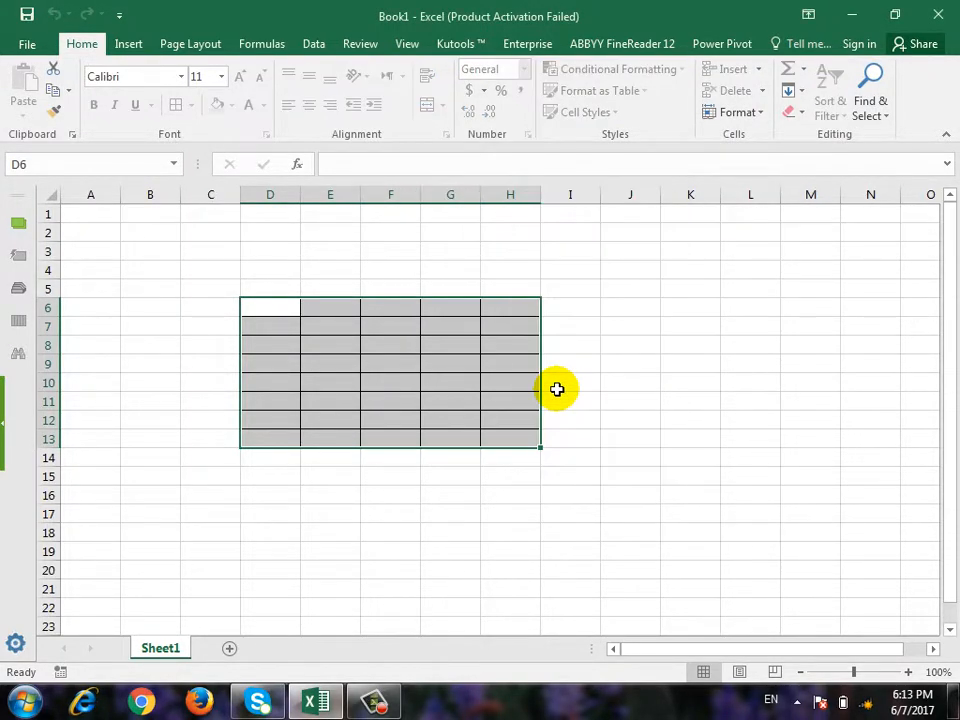
Try to enter 1 in the locked cell J11 outside the table.
left_click(628, 410)
type("1")
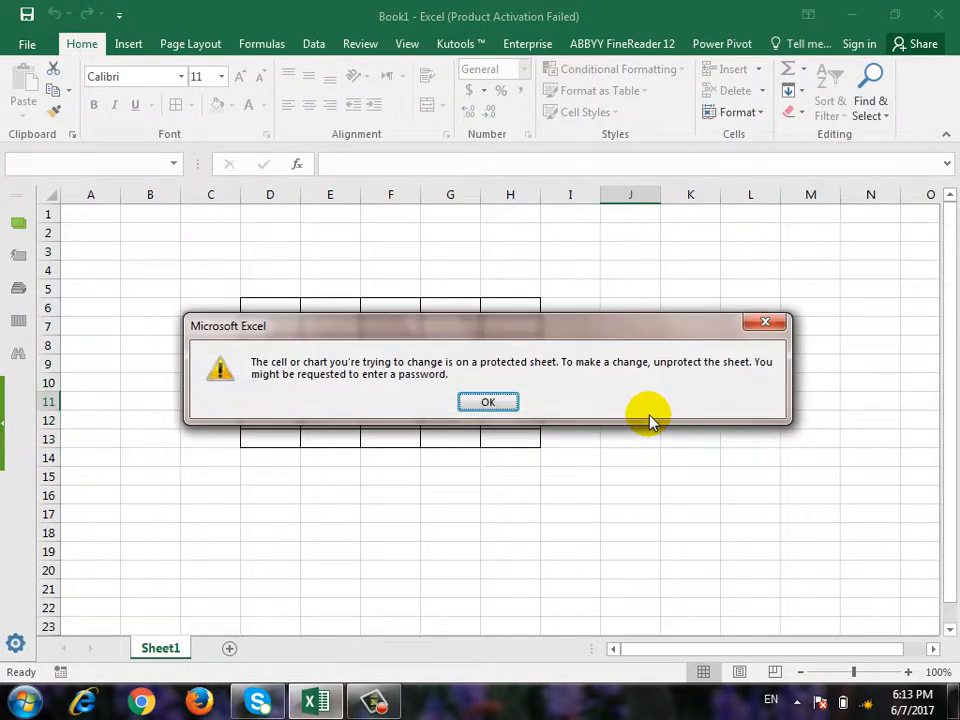
left_click(468, 401)
Enter "frg" in cell F10 and "rt" in cells G8 and H7 of the unlocked table.
left_click(390, 383)
type("frg")
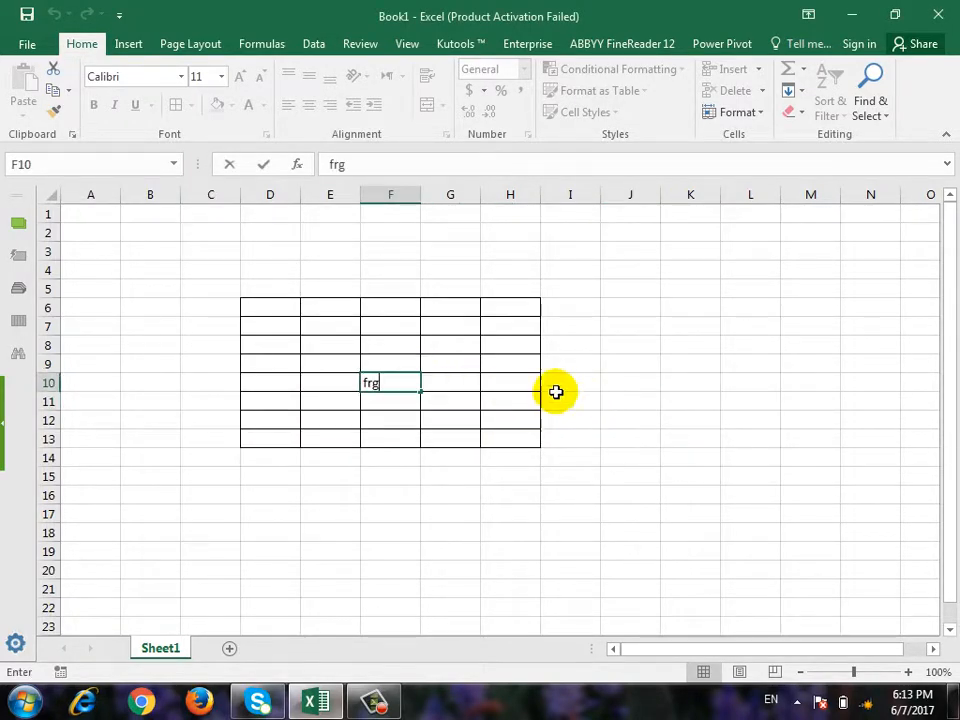
left_click(457, 338)
type("rt")
left_click(510, 326)
type("rt")
left_click(392, 323)
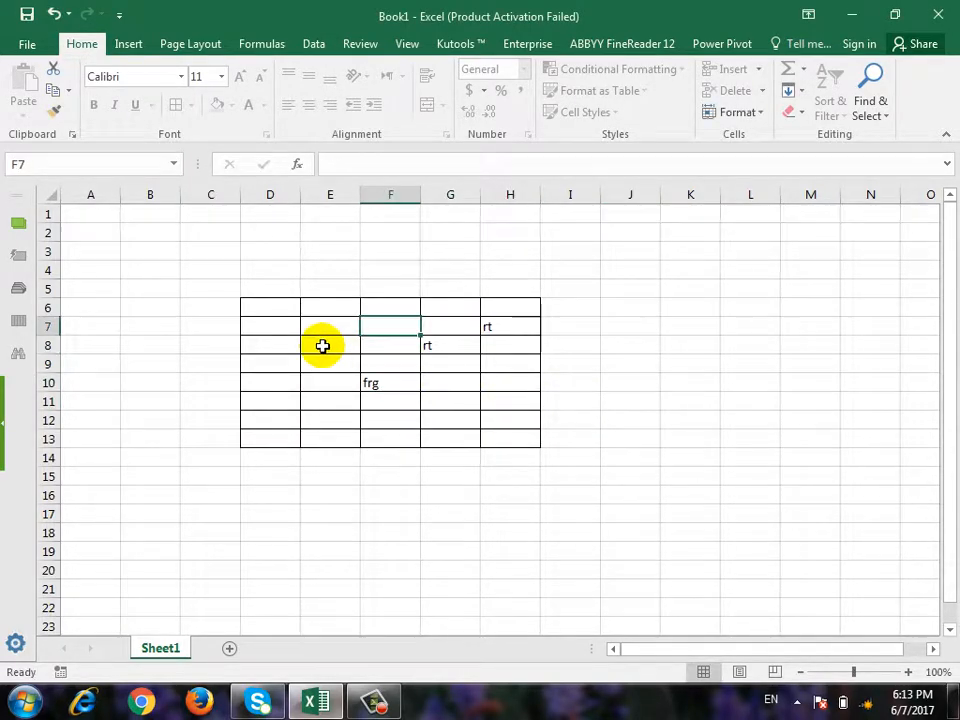
left_click(320, 346)
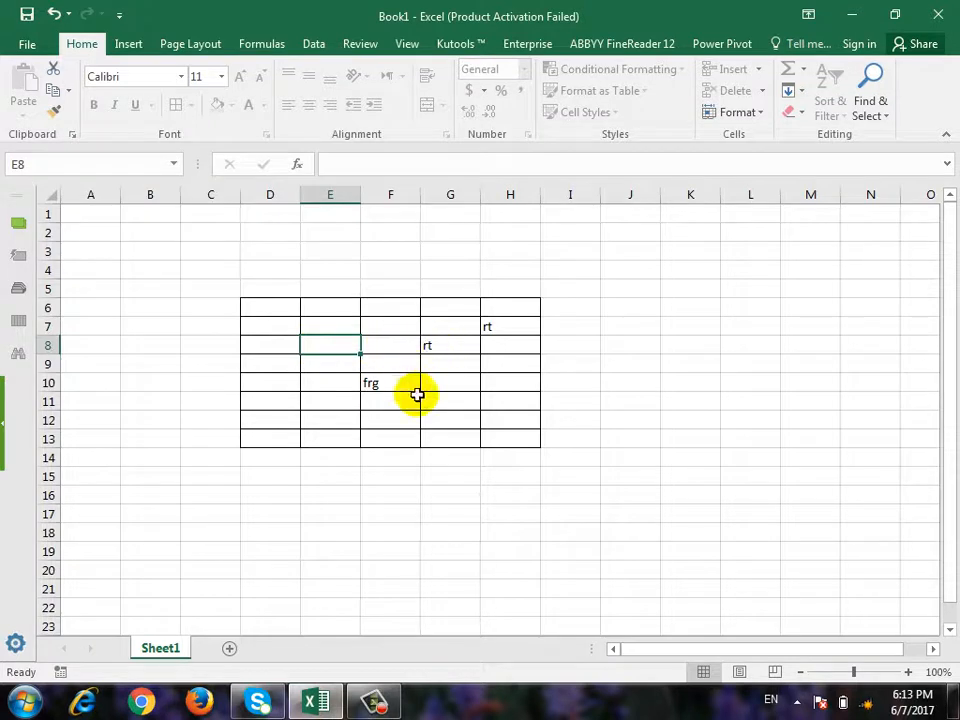
Enter "t" in cell G11 and "h" in cell D8 of the unlocked table.
left_click(424, 347)
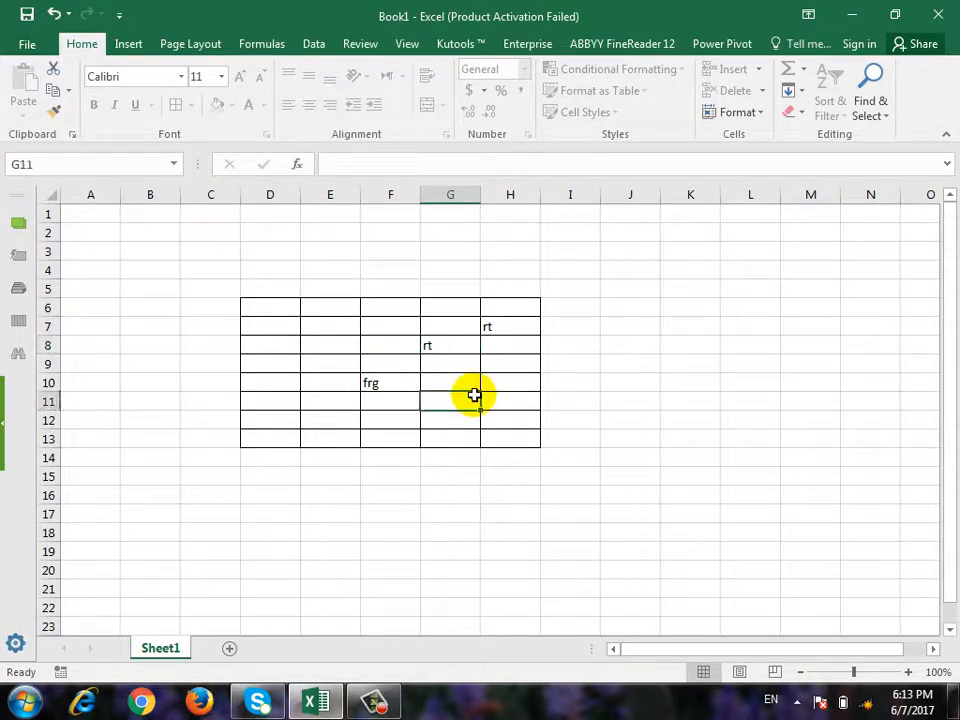
type("t")
key("Return")
left_click(288, 352)
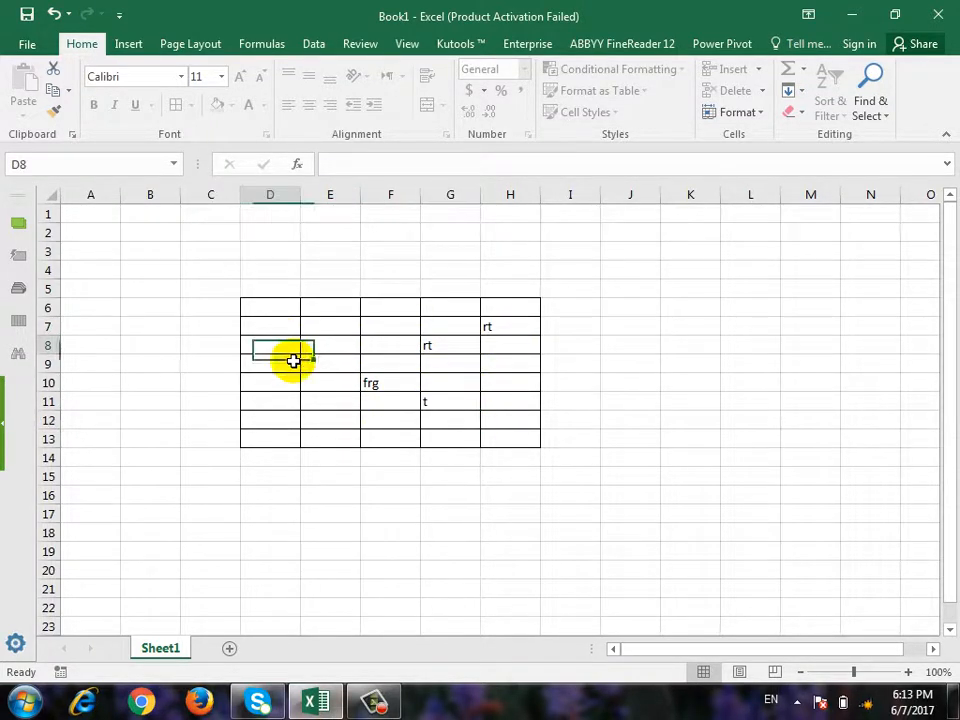
type("h")
left_click(356, 416)
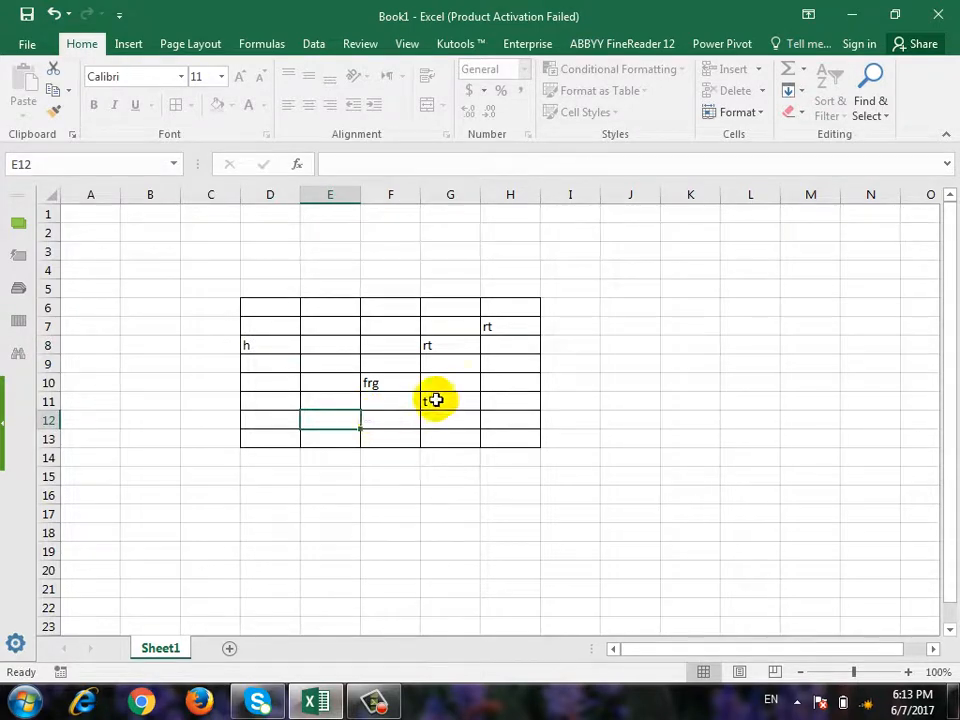
Remove the sheet protection, supplying the unprotect password.
left_click(760, 116)
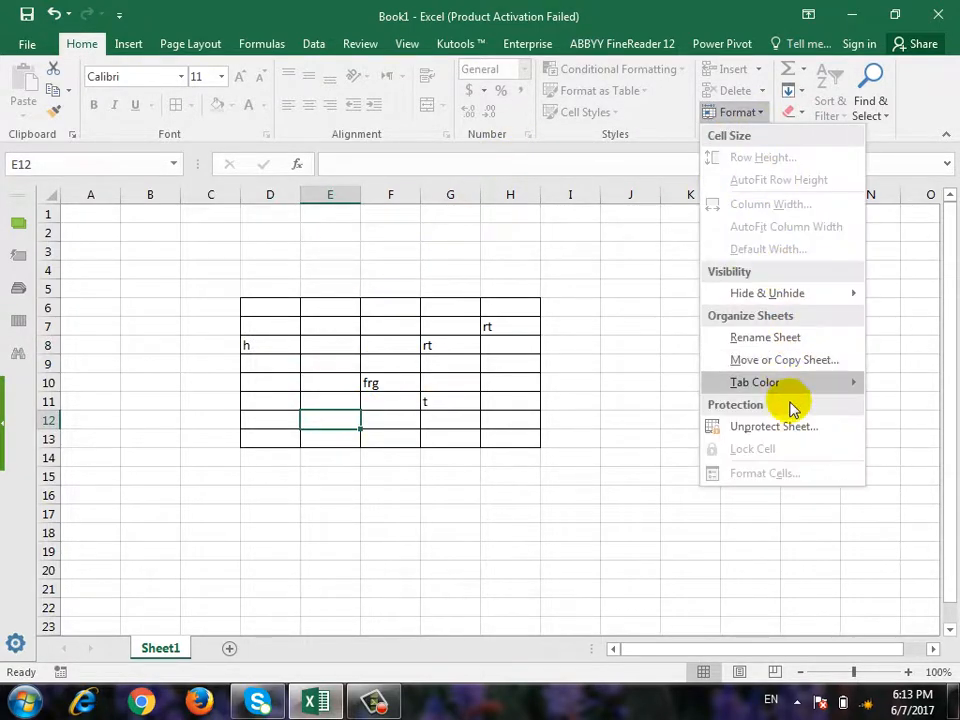
left_click(772, 426)
left_click(527, 355)
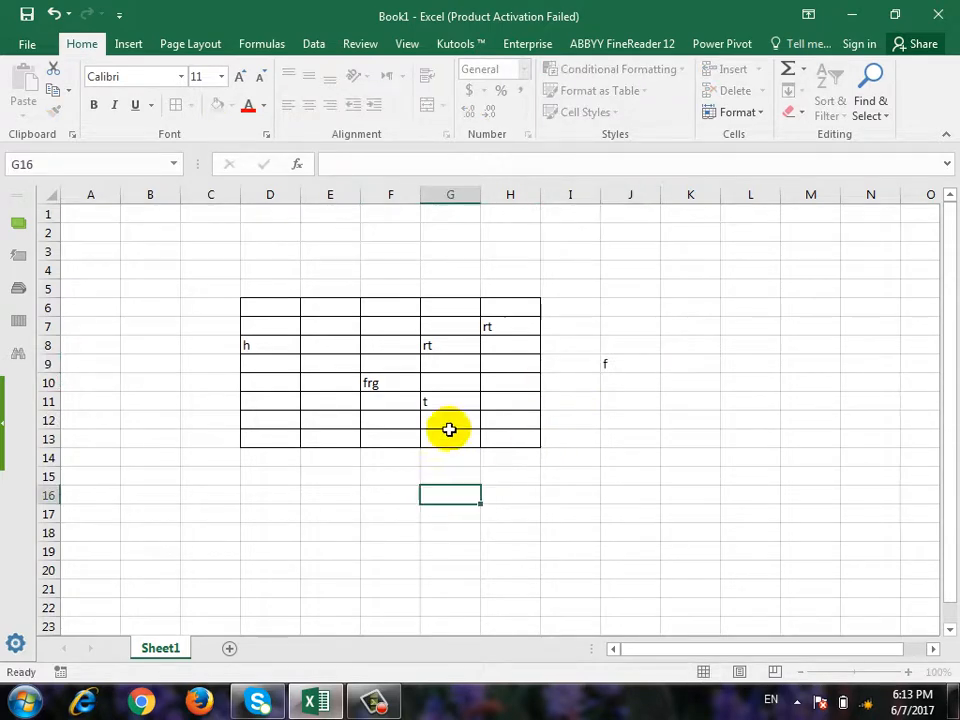
Enter "f" in cell G12 of the table.
left_click(448, 424)
type("f")
left_click(564, 464)
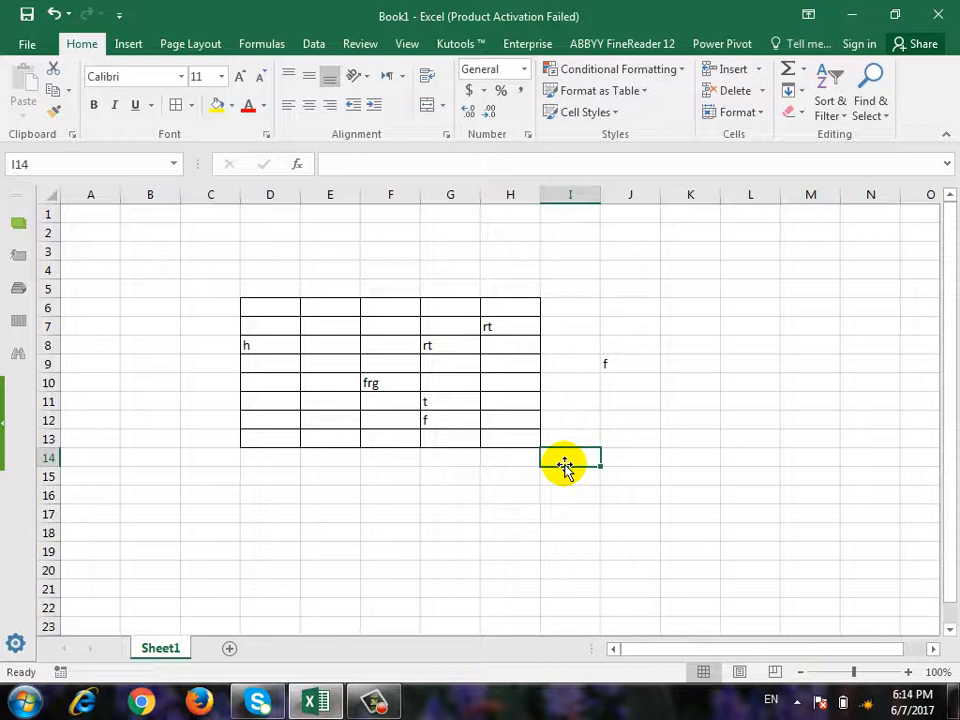
Unlock every cell of the sheet.
key("ctrl+a")
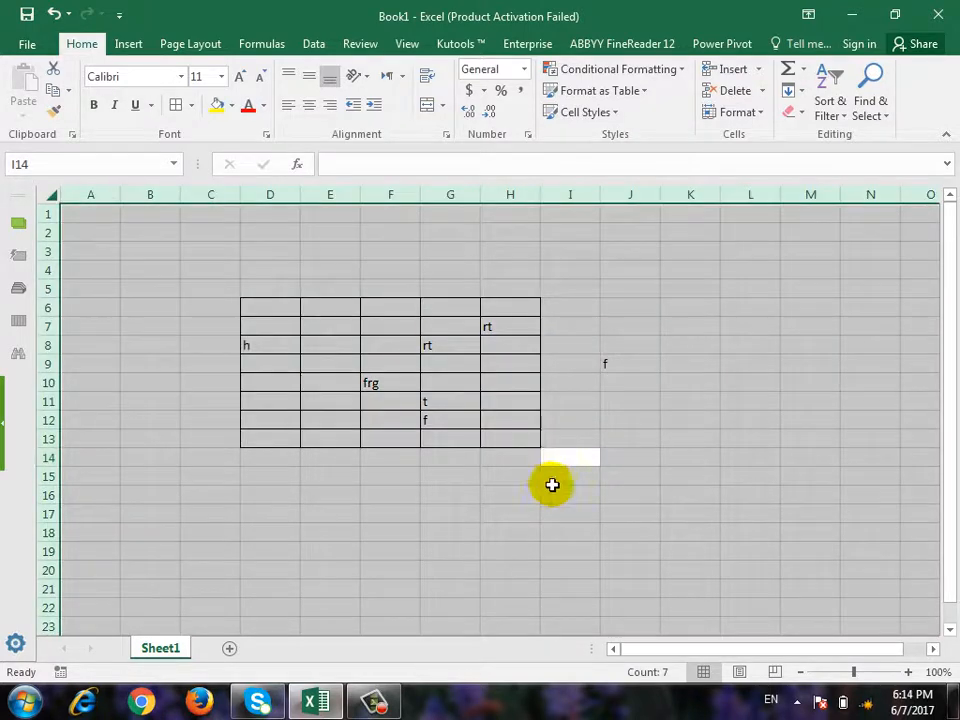
left_click(746, 114)
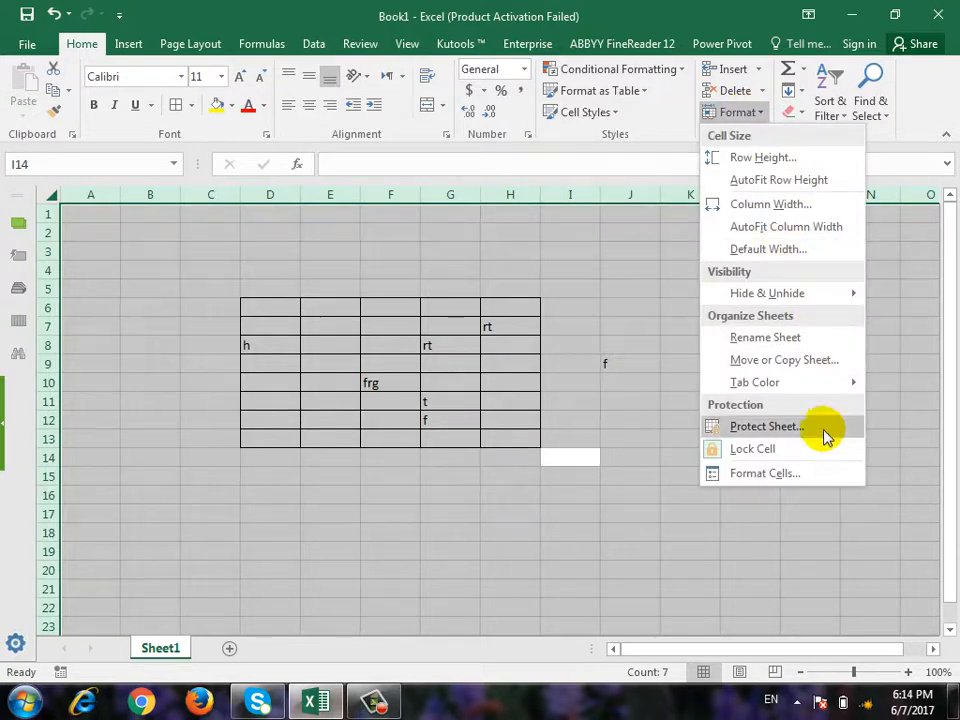
left_click(806, 450)
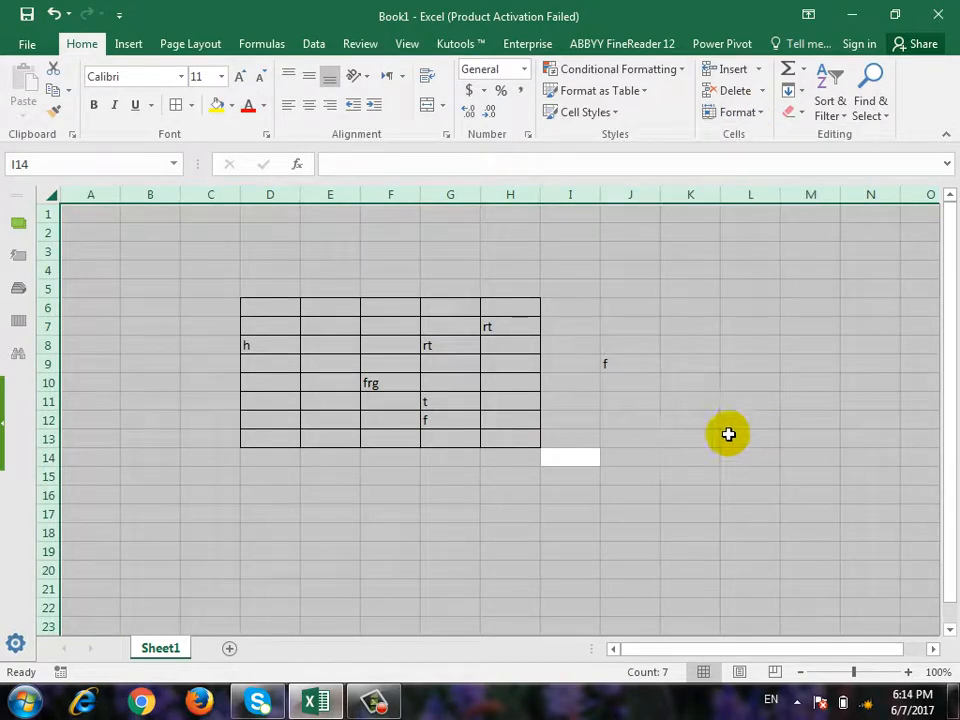
Lock only the bordered table cells D6:H13.
left_click(258, 322)
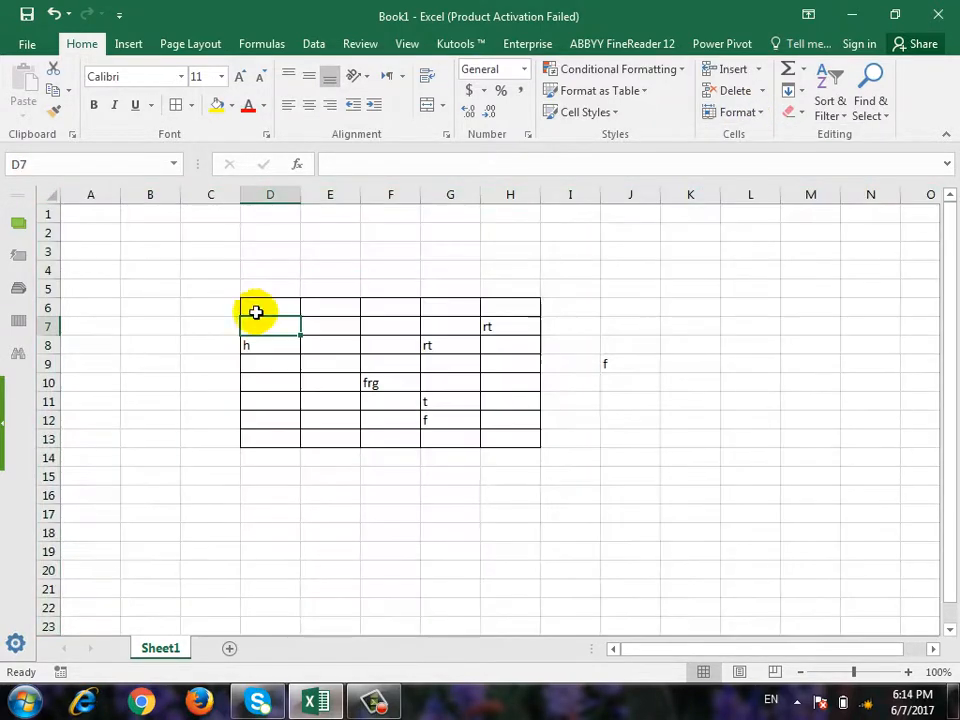
left_click(283, 307)
left_click_drag(270, 310, 508, 446)
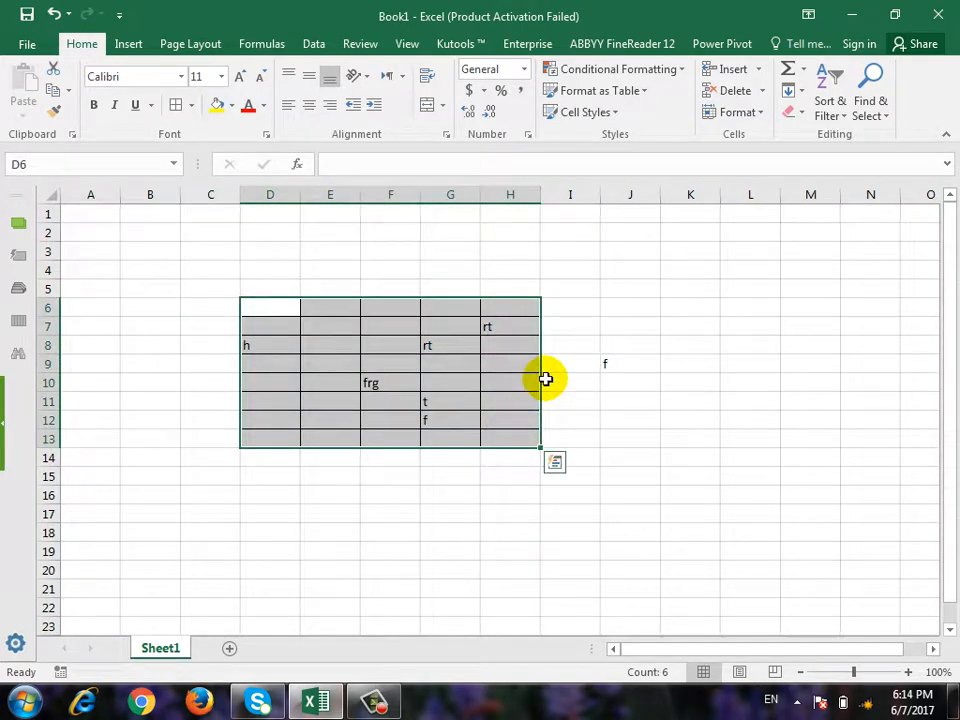
left_click(740, 112)
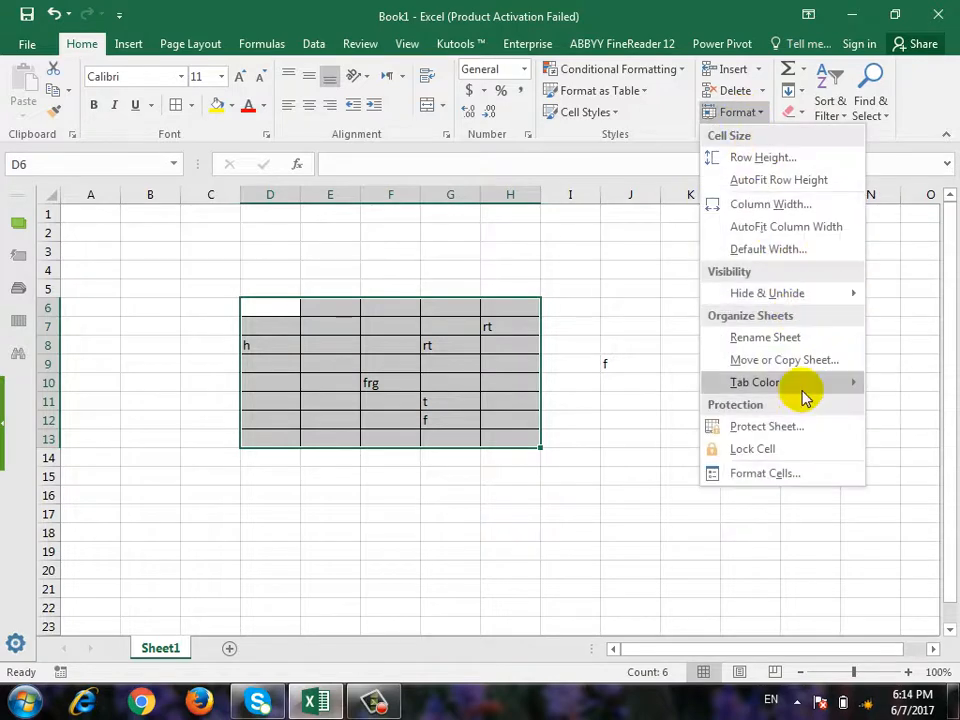
left_click(797, 456)
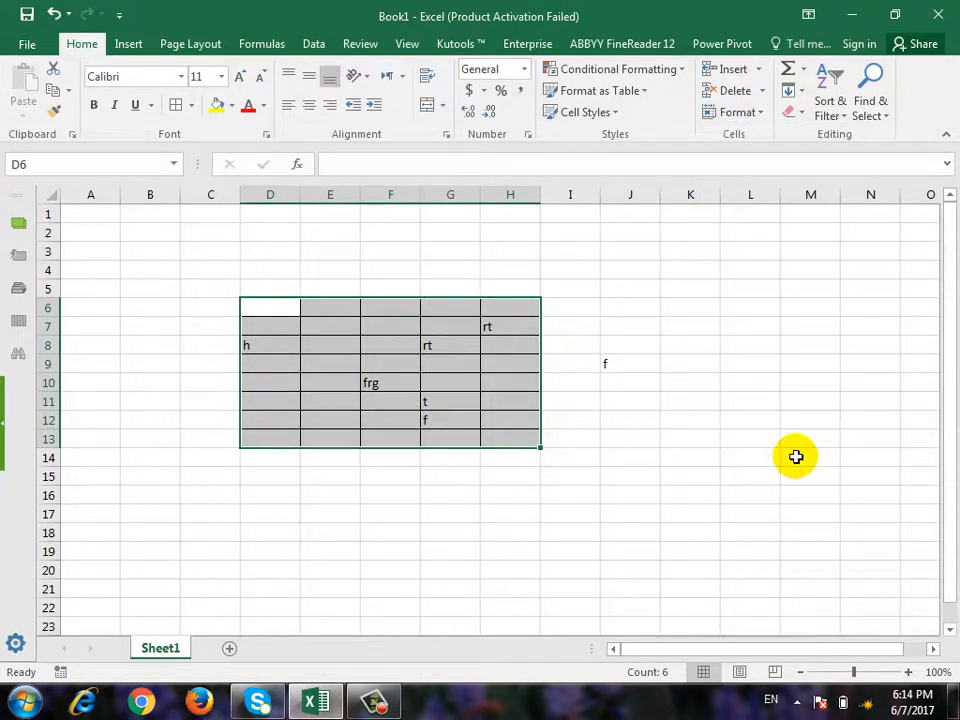
Protect the sheet with an unprotect password, keeping the default user permissions, and re-enter the password to confirm.
left_click(741, 112)
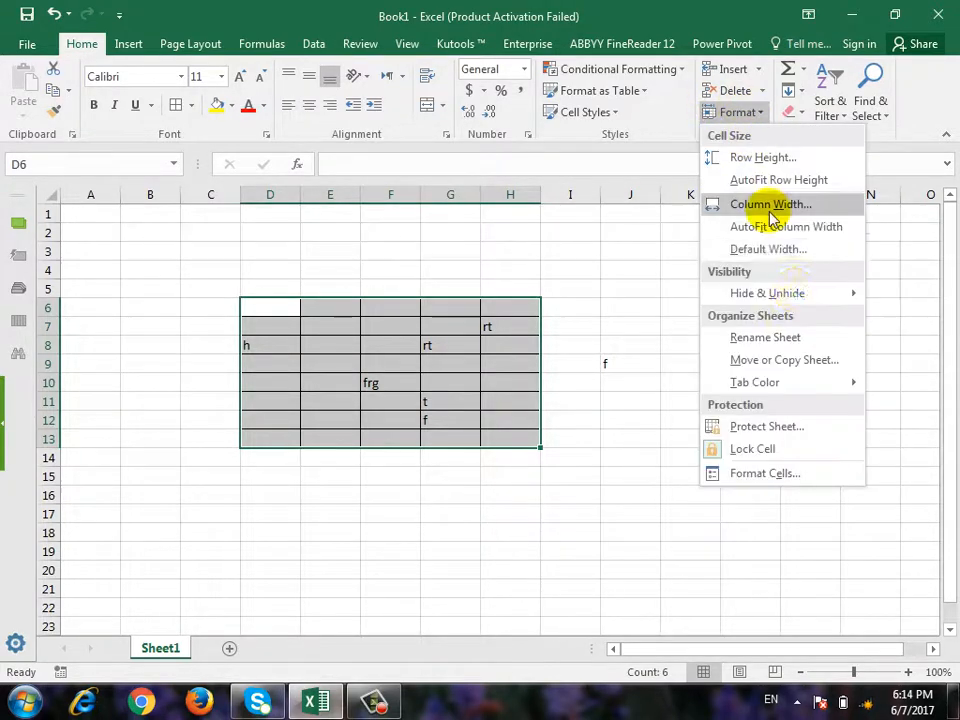
left_click(785, 426)
left_click(560, 450)
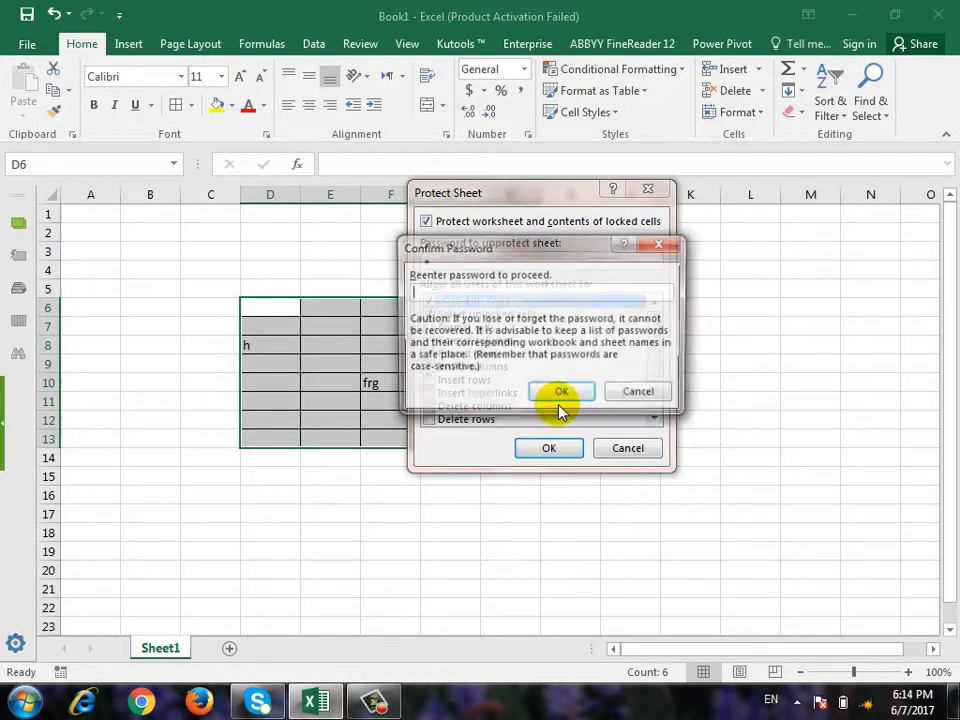
type("1")
left_click(561, 399)
Enter "dfg" in J10 and "fg" in L12 and I16, the unlocked cells outside the table.
left_click(656, 386)
type("dfg")
left_click(741, 414)
type("fg")
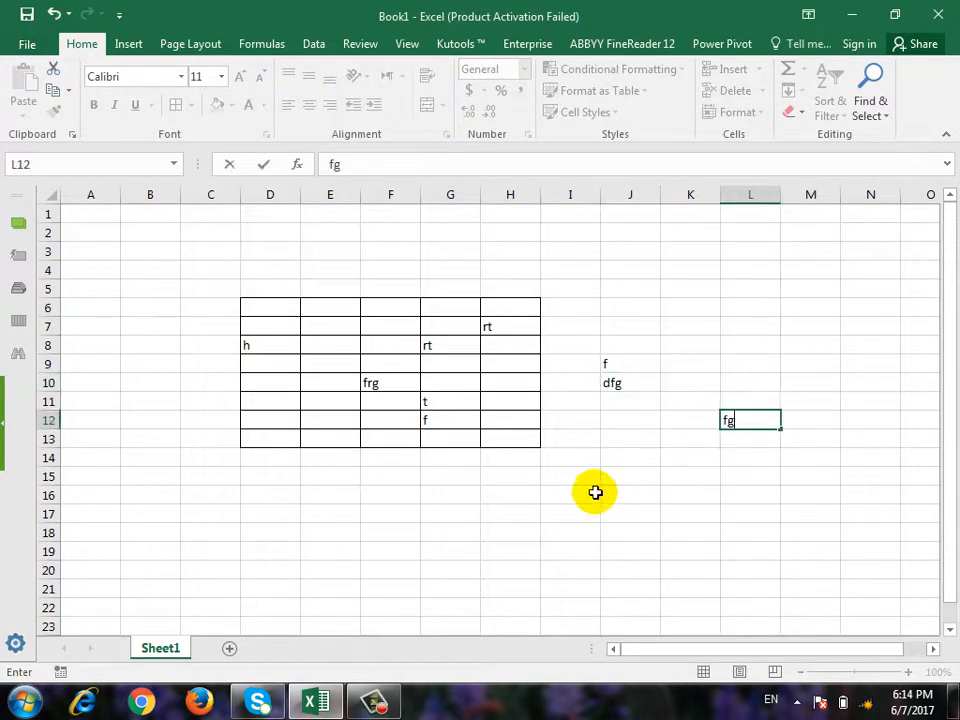
left_click(593, 494)
type("fg")
left_click(309, 515)
Try to enter "f" in the locked table cell E12.
left_click(331, 423)
type("f")
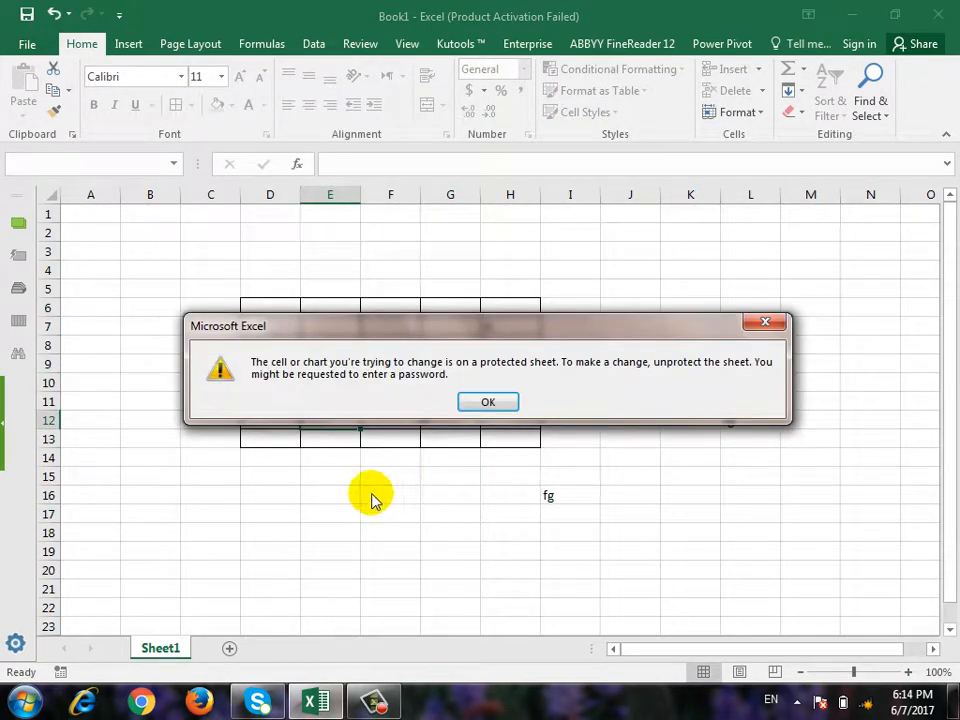
left_click(484, 402)
Unprotect the sheet by supplying its password.
left_click(742, 112)
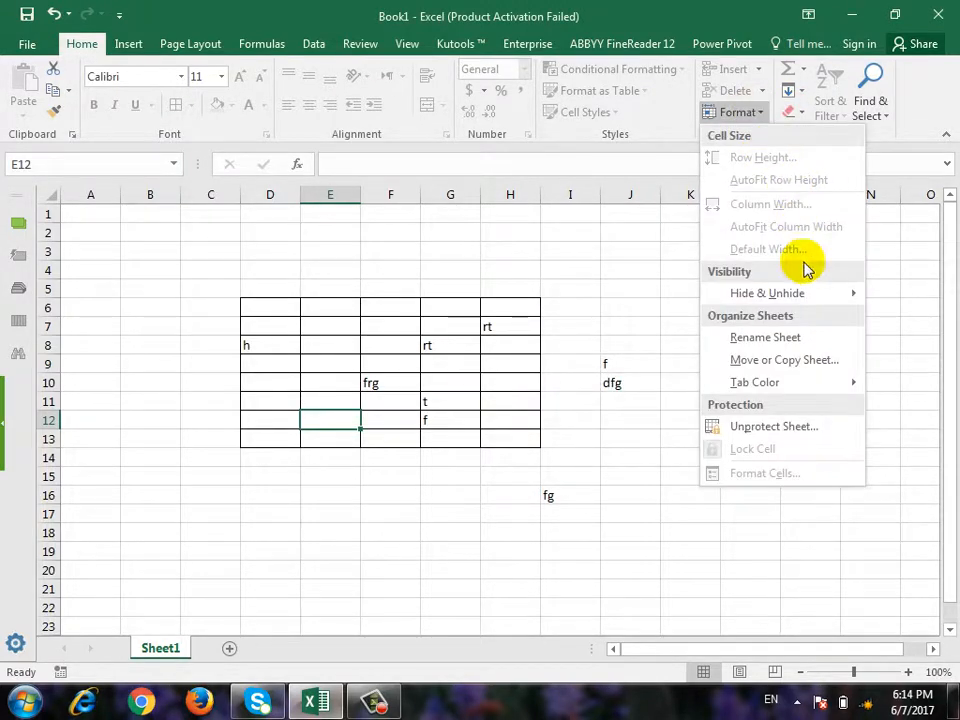
left_click(772, 427)
type("a")
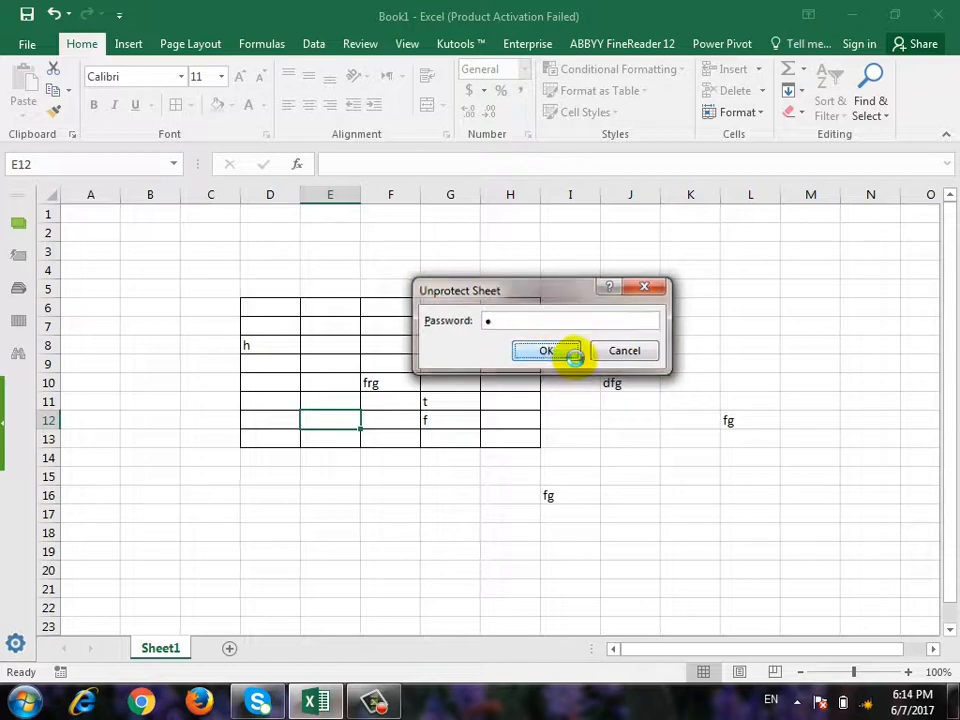
left_click(566, 353)
Enter "d" in cell H15 below the table and in table cell H10.
left_click(508, 474)
type("d")
left_click(549, 403)
left_click(510, 382)
type("d")
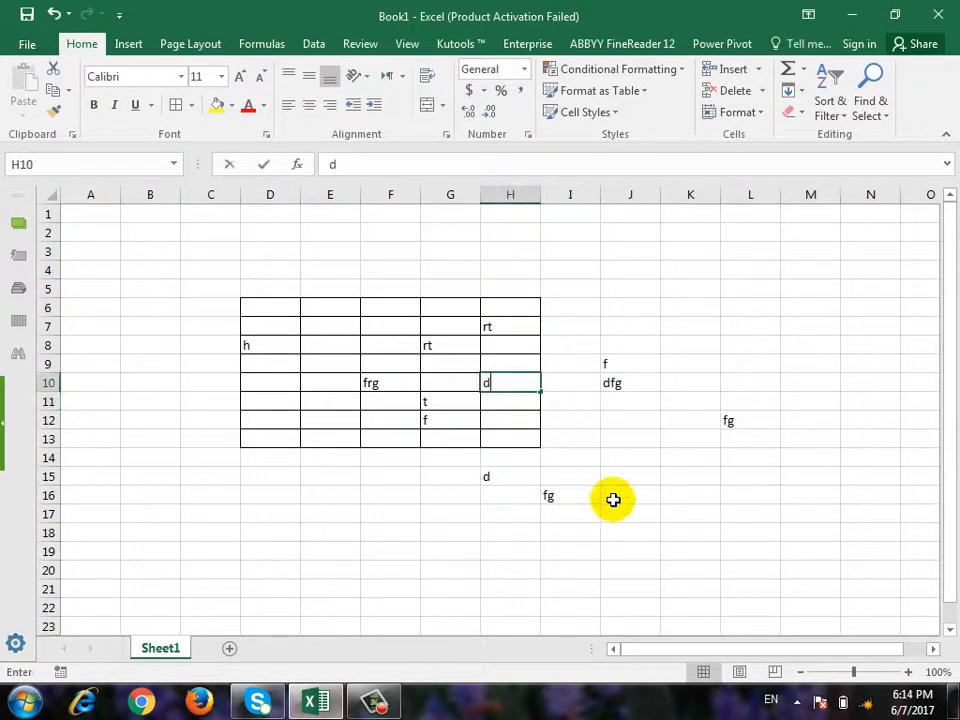
left_click(613, 499)
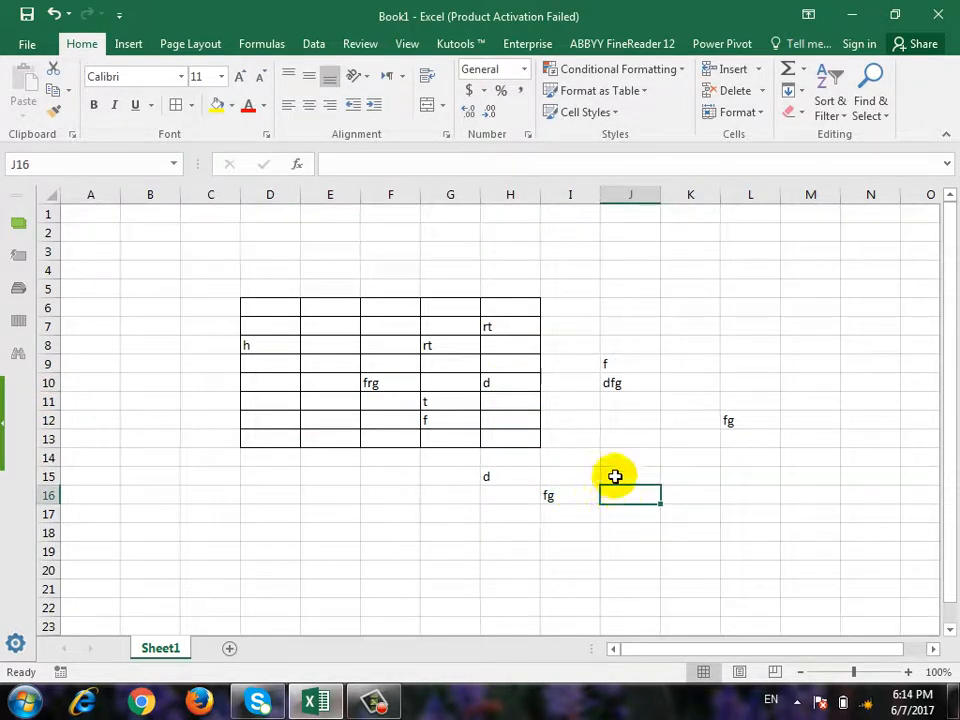
Clear the text from table columns G and H, and enter 5 in G7 and 4 in F7.
mouse_move(450, 323)
left_mouse_down()
mouse_move(529, 437)
mouse_move(452, 328)
left_mouse_up()
type("5")
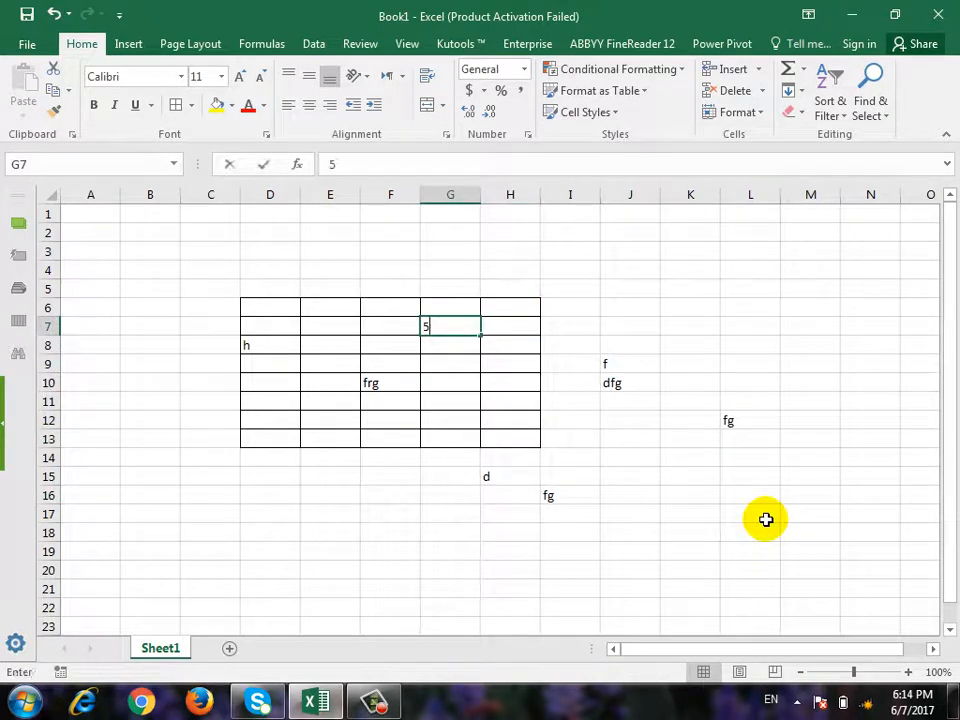
key("Left")
type("4")
Enter the formula =SUM(F7:G7) in cell H7.
key("Right")
key("Right")
type("=sum(")
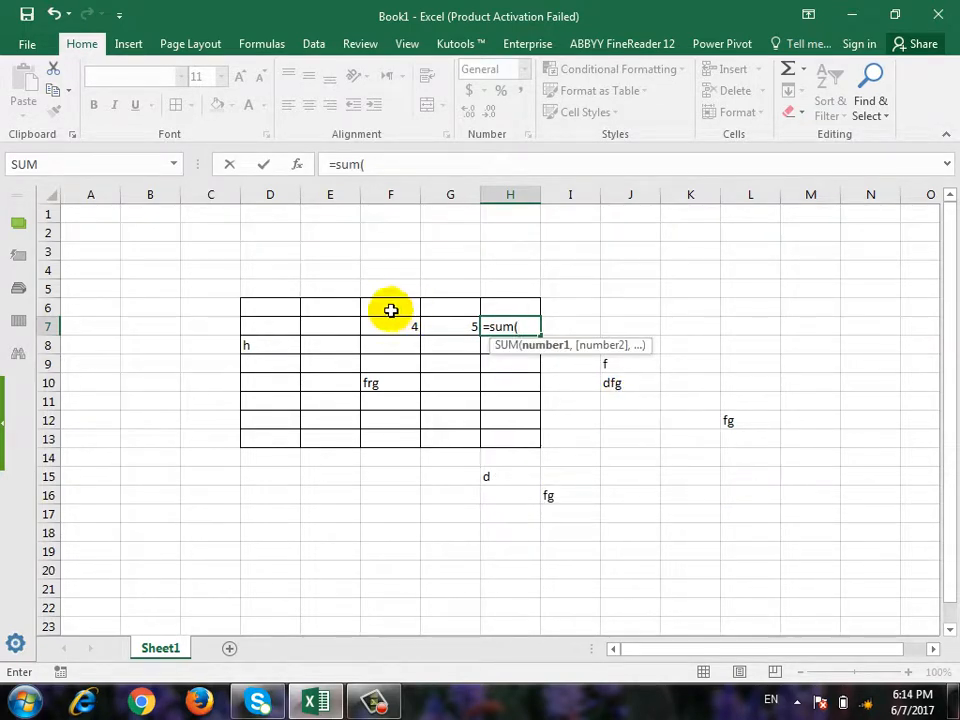
left_click_drag(396, 325, 435, 332)
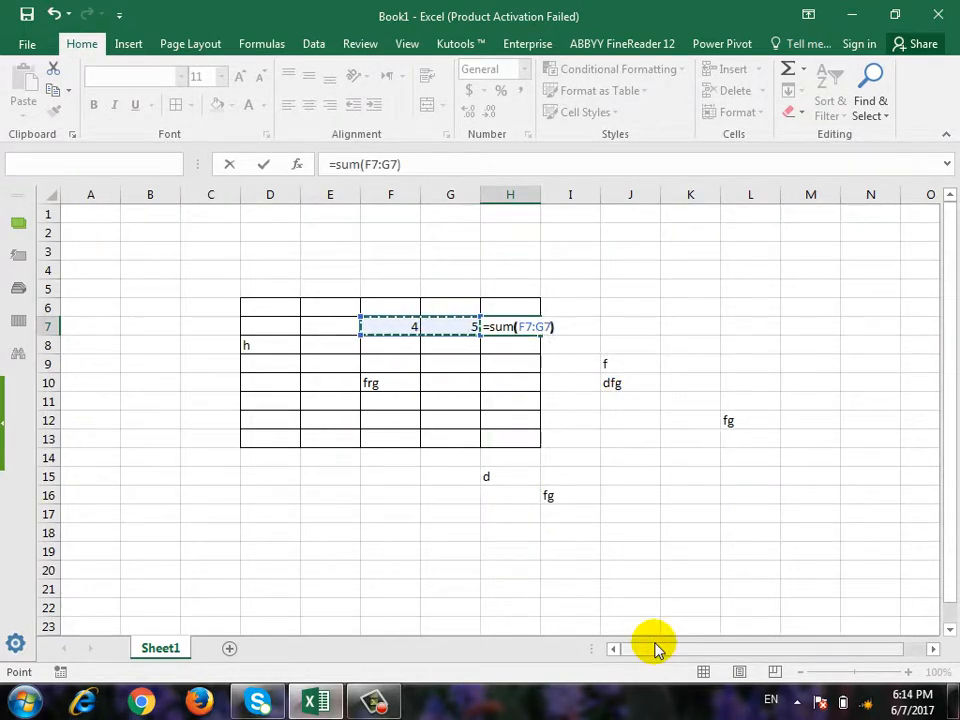
key("Return")
Fill the next two table rows with 5 in F8, 5 in G8, 4 in F9 and 6 in G9.
key("Left")
key("Left")
type("5")
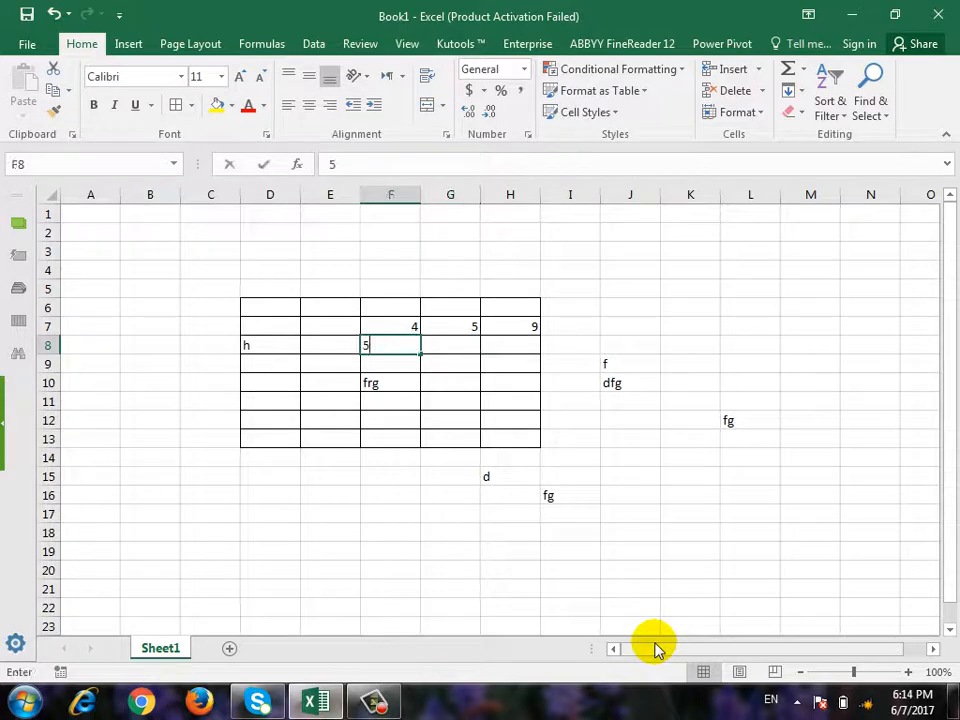
key("Return")
key("Right")
type("6")
key("Up")
type("5")
key("Return")
key("Left")
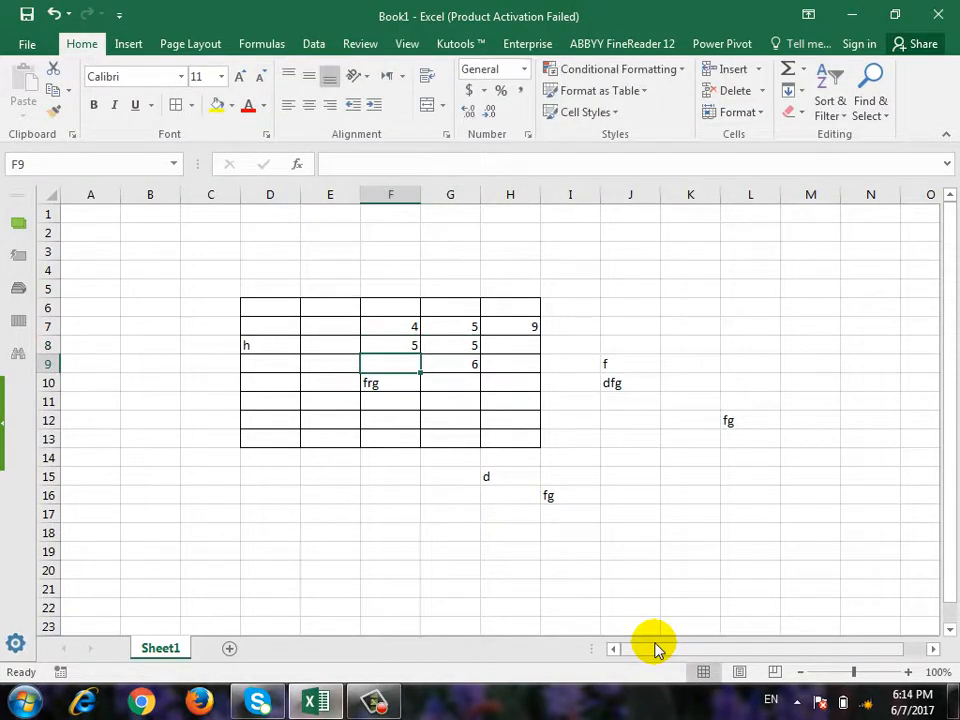
type("4")
key("Right")
Fill the SUM formula from H7 down through H9 and check the copied formula in H8.
key("Up")
key("Right")
key("Right")
key("Up")
key("Left")
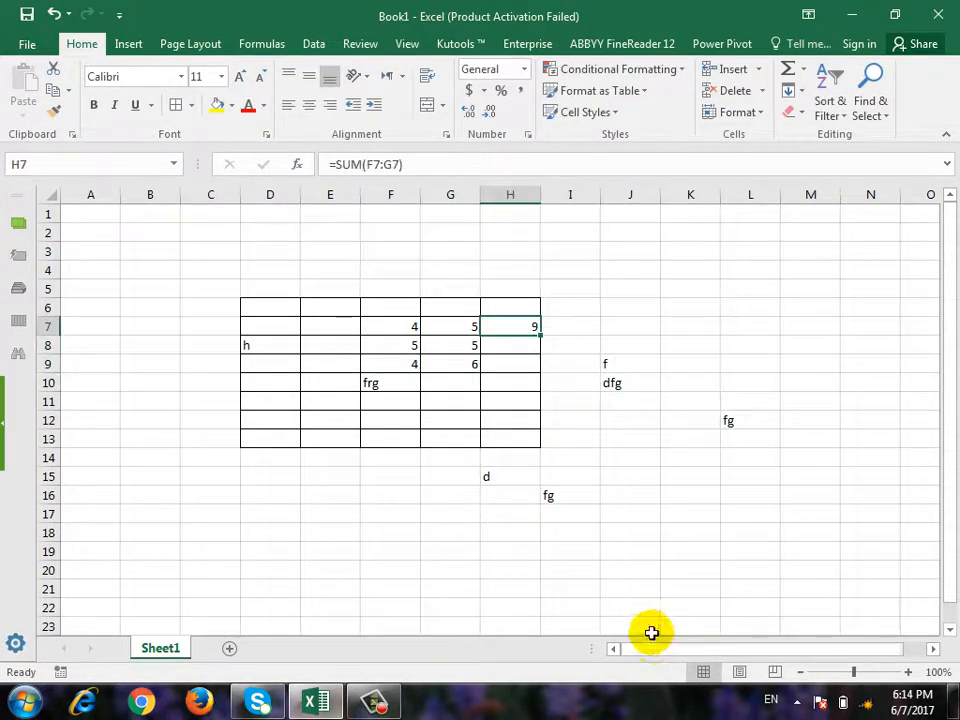
left_click(542, 339)
left_click(537, 328)
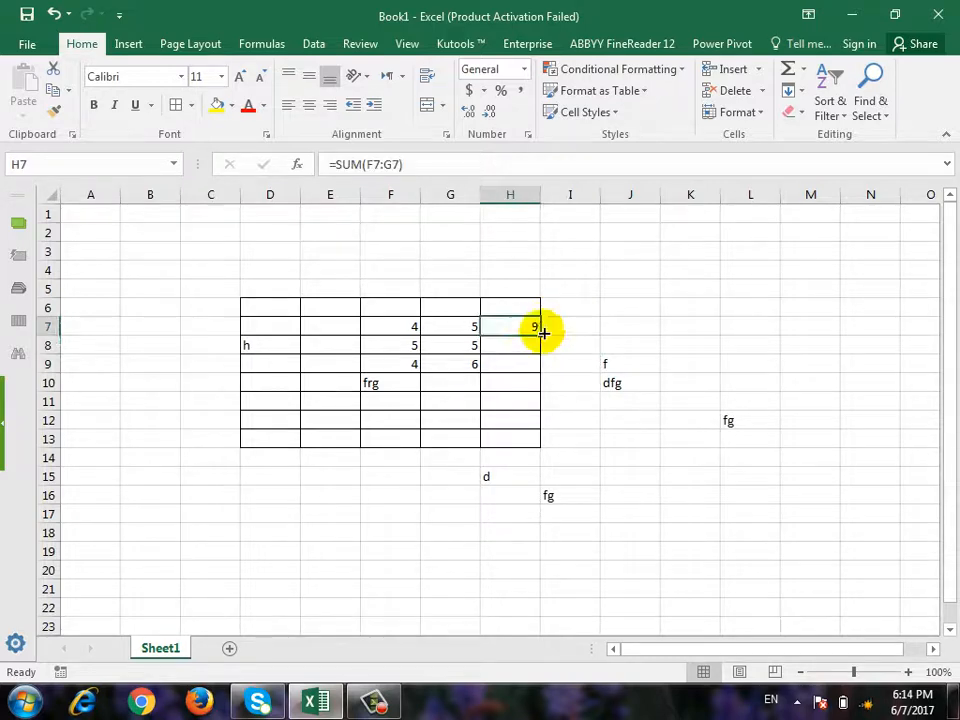
left_click_drag(542, 338, 536, 368)
left_click(524, 348)
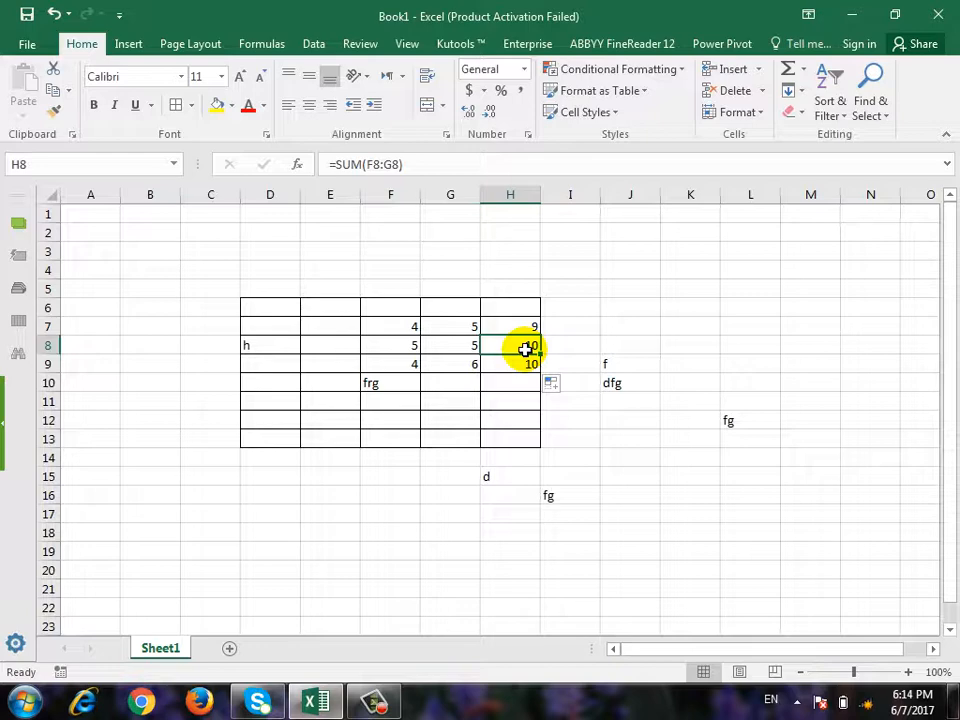
Select the whole sheet and lock all of its cells.
left_click(583, 310)
key("ctrl+a")
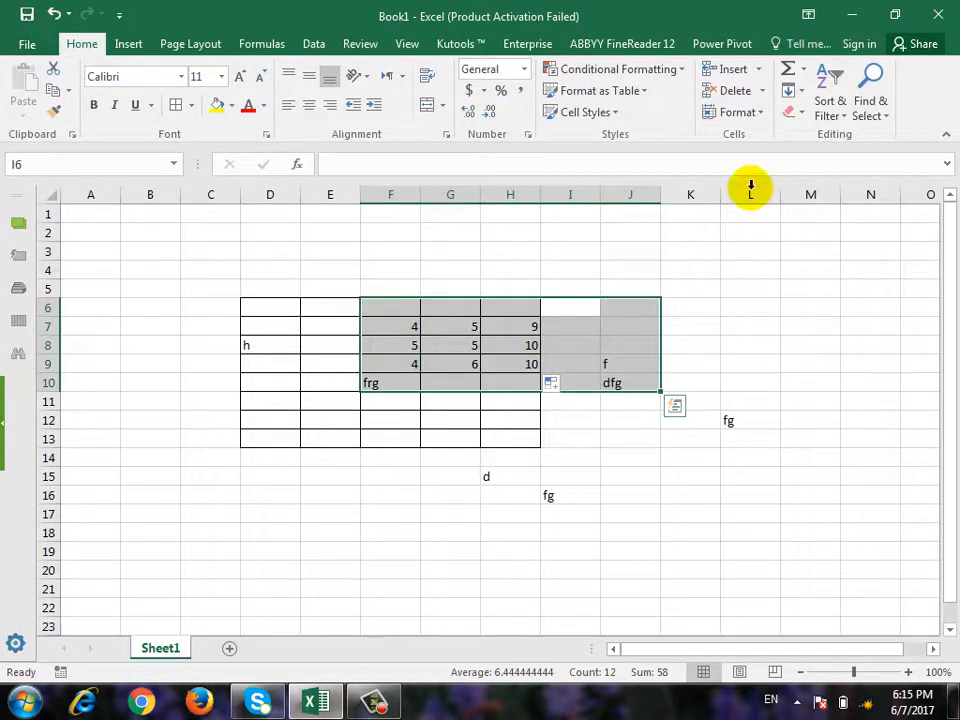
left_click(645, 345)
left_click(800, 328)
key("ctrl+a")
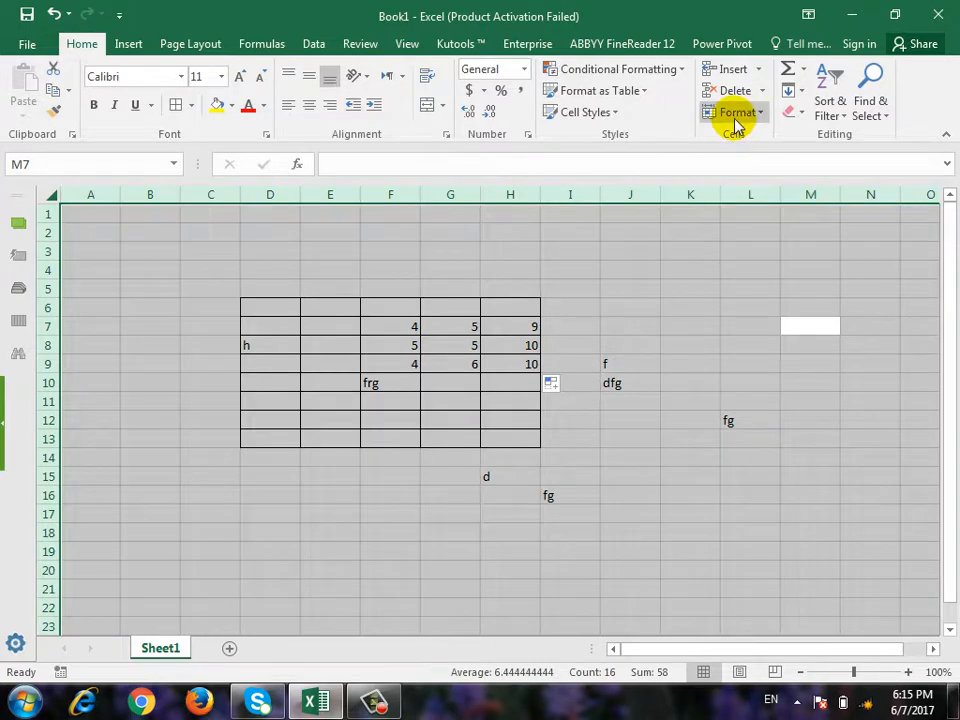
left_click(735, 114)
left_click(765, 450)
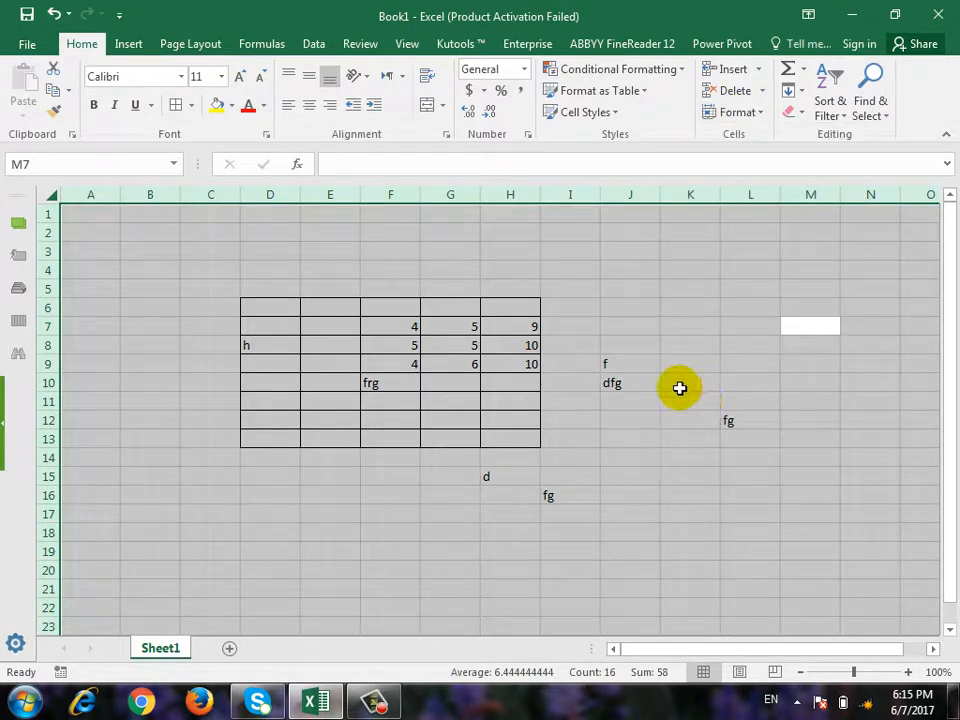
Protect the fully locked sheet with an unprotect password and confirm that password.
left_click(737, 113)
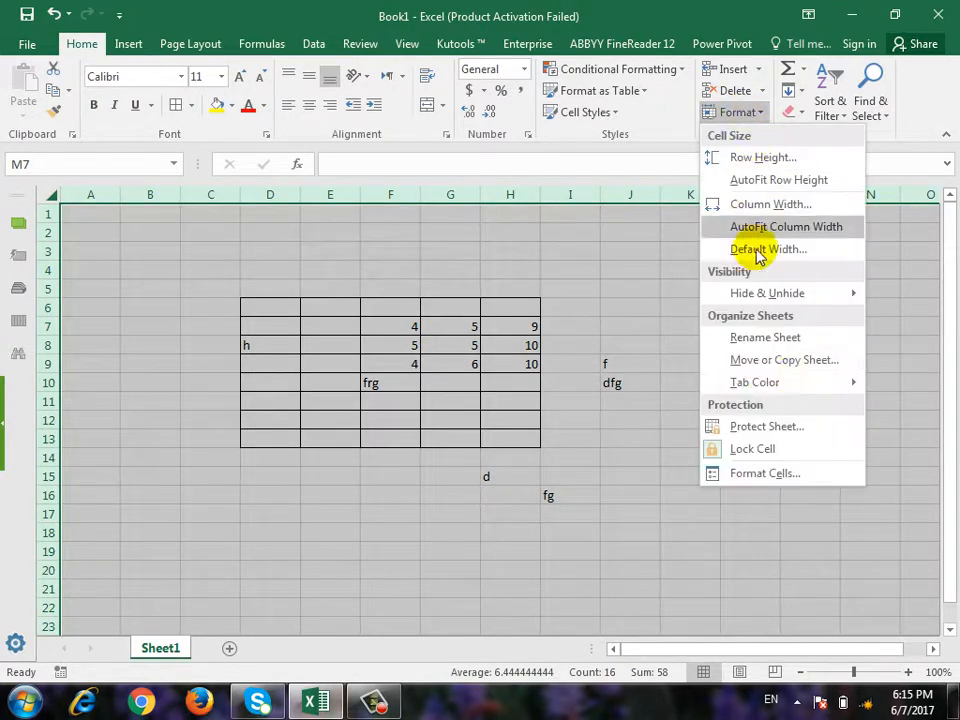
left_click(767, 430)
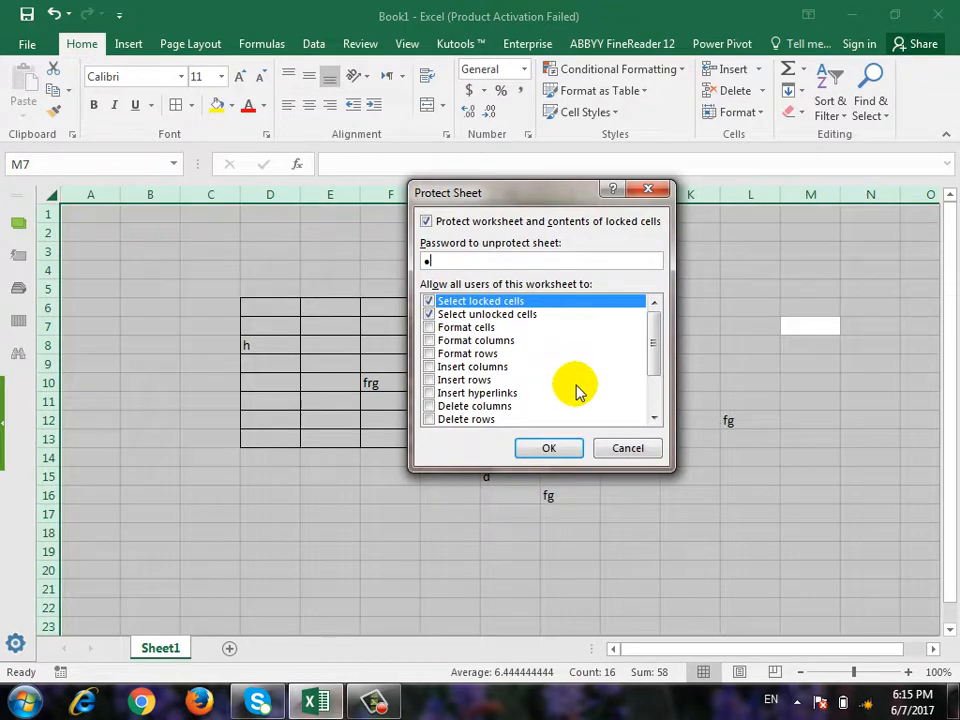
left_click(572, 449)
type("1")
Try to edit the locked cells E12 and I16, and select the sum formula cell H9.
double_click(352, 420)
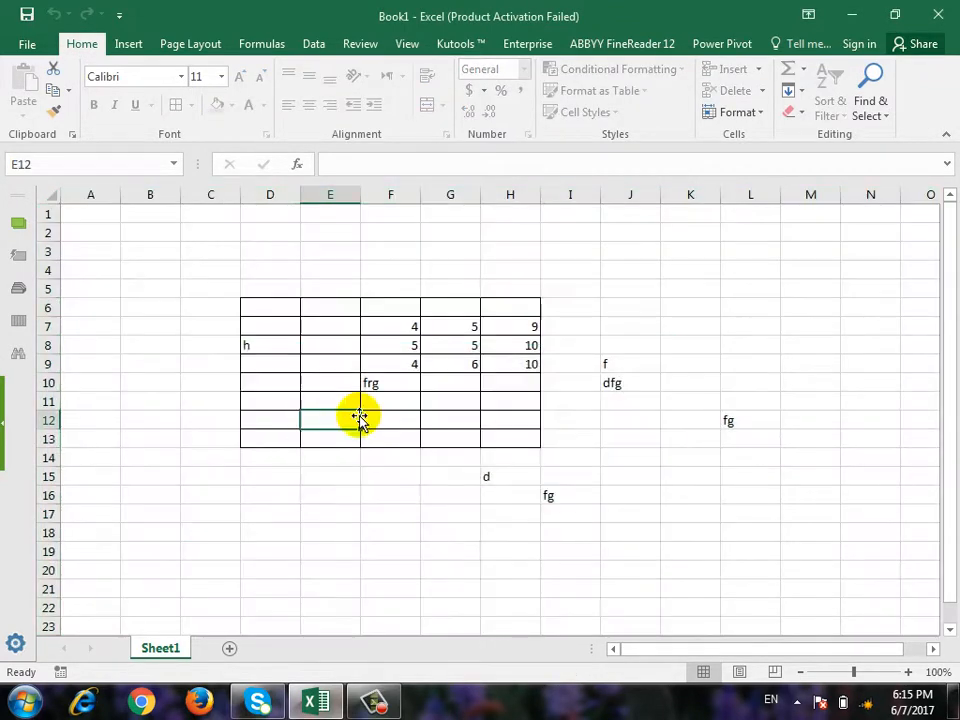
left_click(489, 401)
left_click(542, 494)
double_click(542, 494)
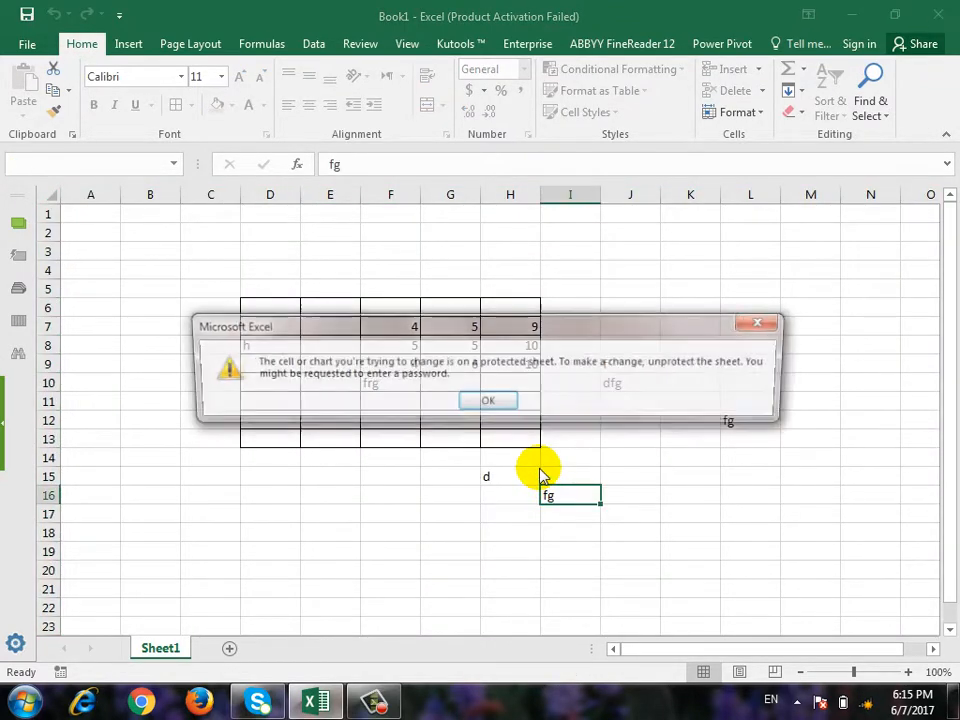
left_click(489, 402)
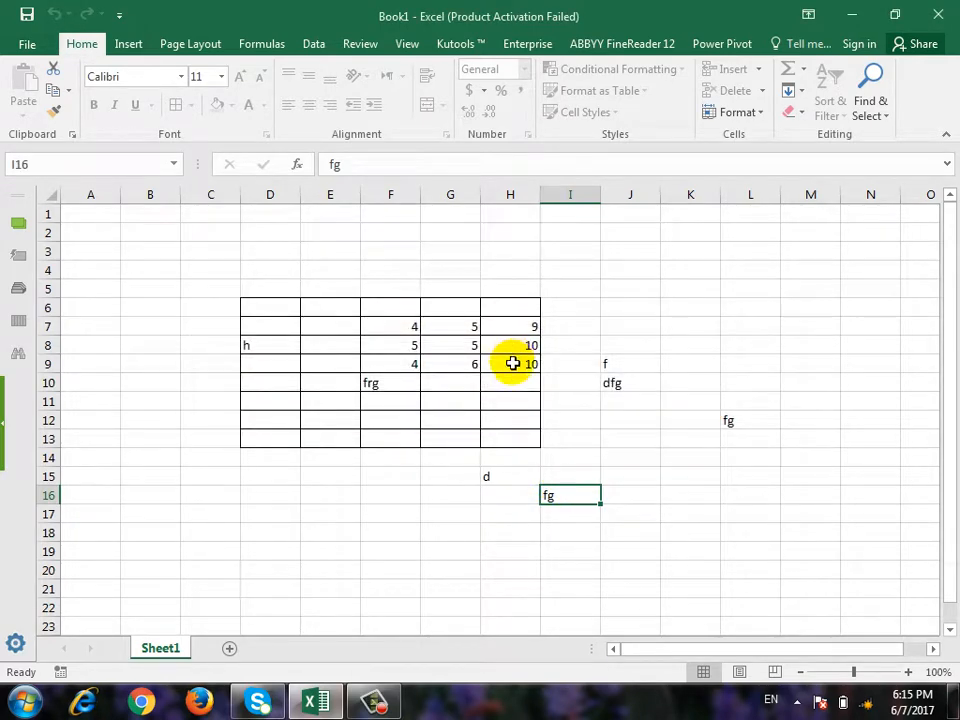
left_click(512, 363)
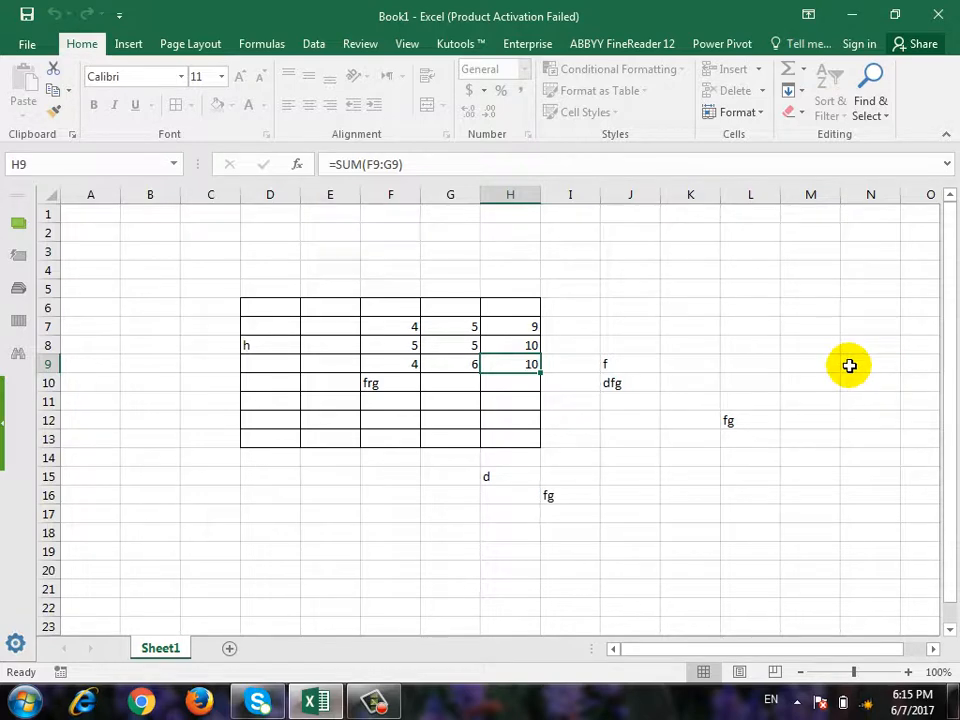
Remove the protection from the fully locked sheet, supplying the unprotect password.
left_click(737, 112)
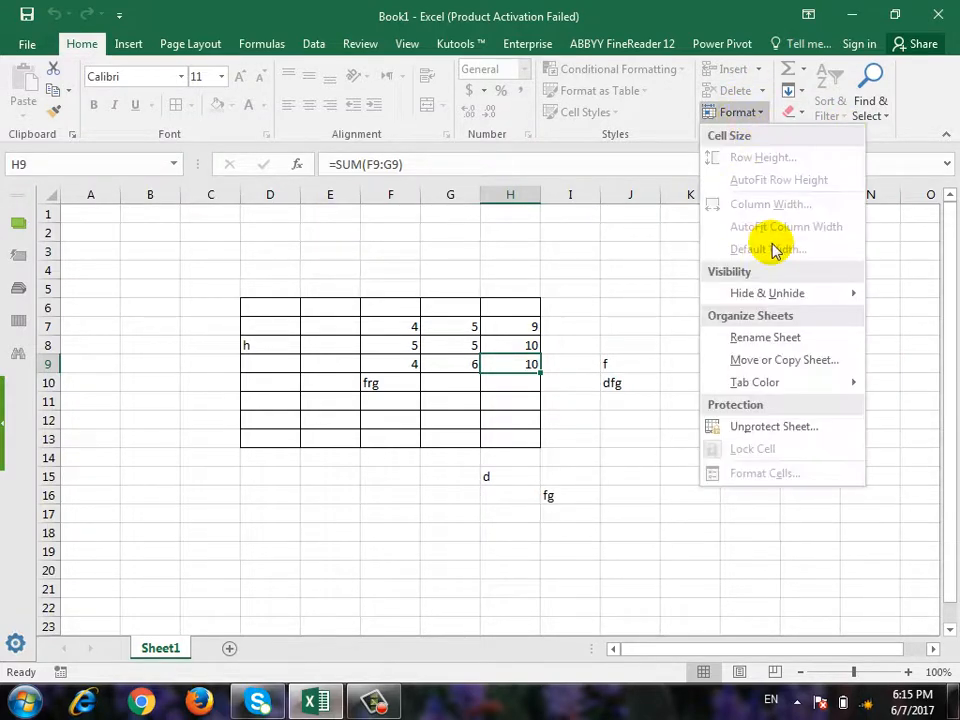
left_click(789, 425)
type("1")
left_click(533, 357)
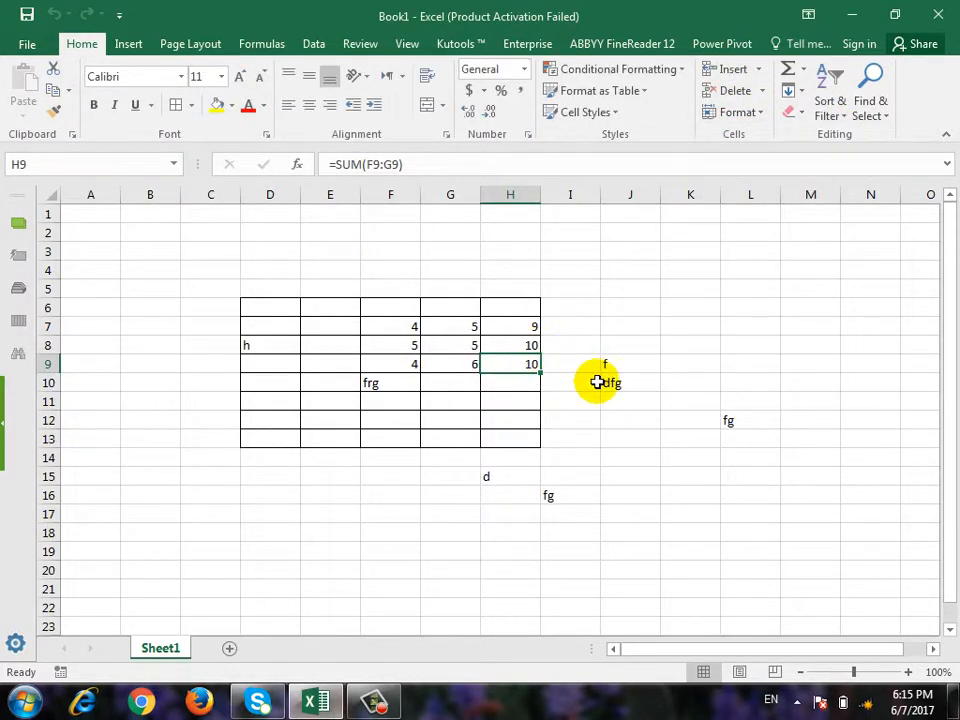
Select the whole sheet and set the protection of all its cells to both Locked and Hidden.
left_click_drag(268, 307, 503, 444)
key("ctrl+a")
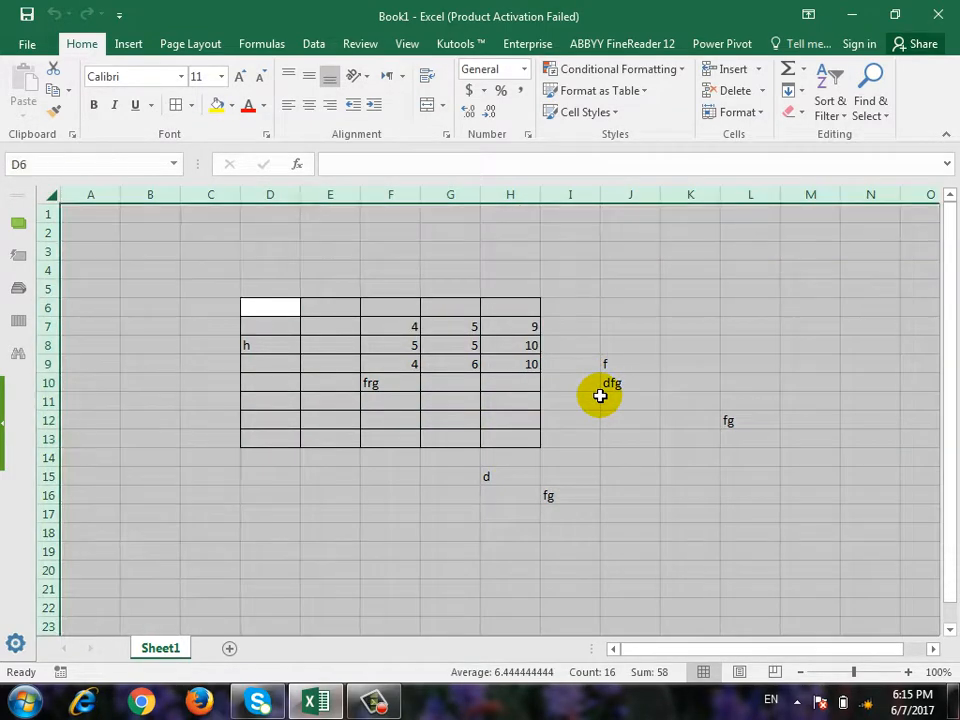
left_click(748, 113)
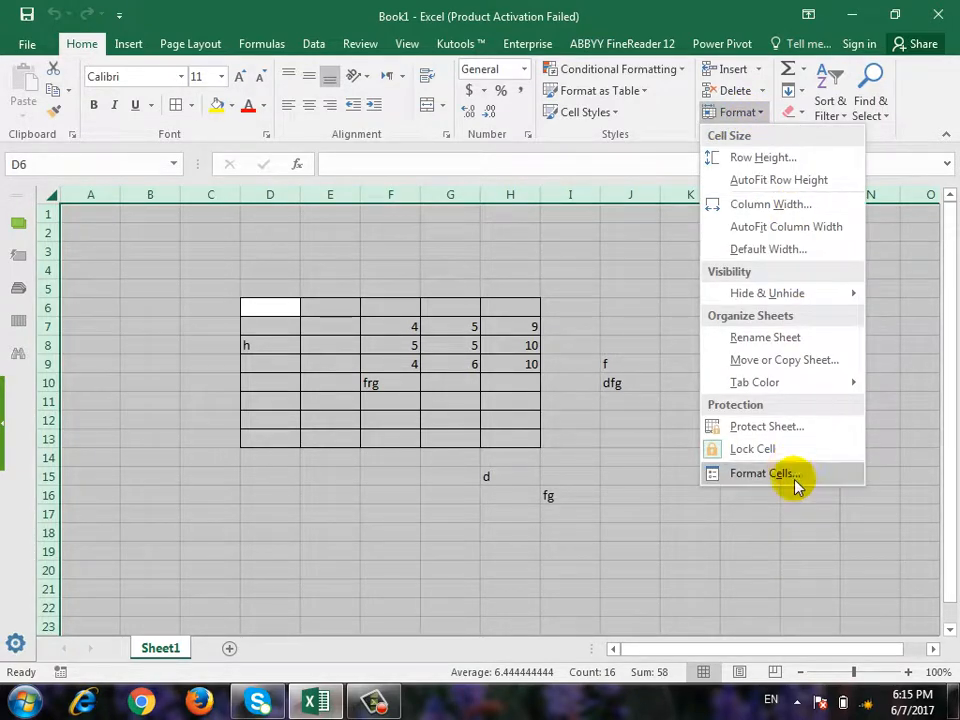
left_click(795, 479)
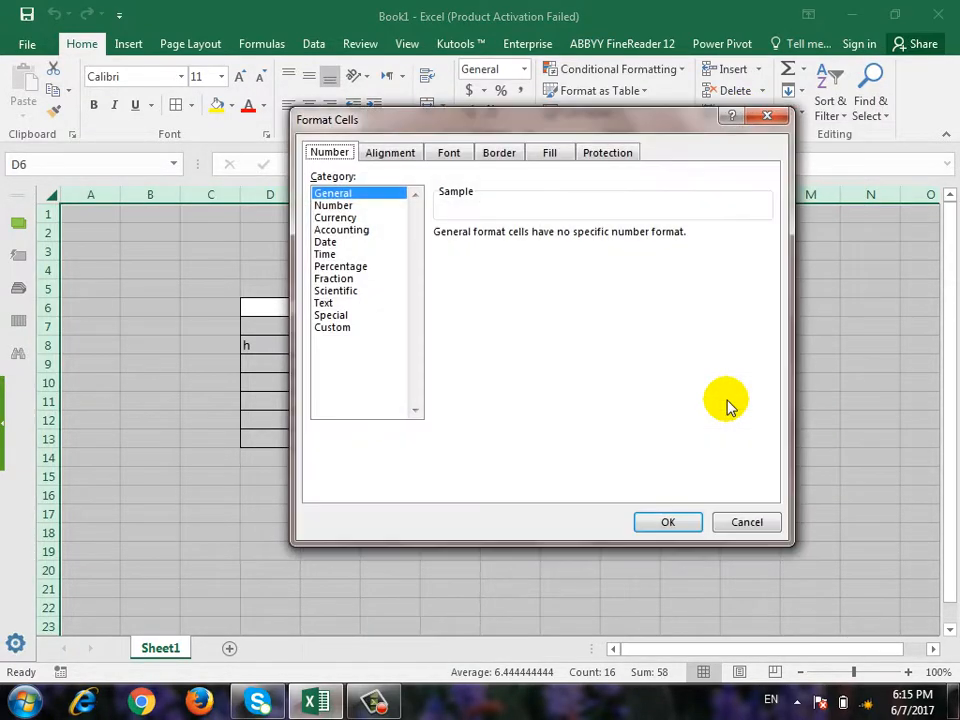
left_click(610, 153)
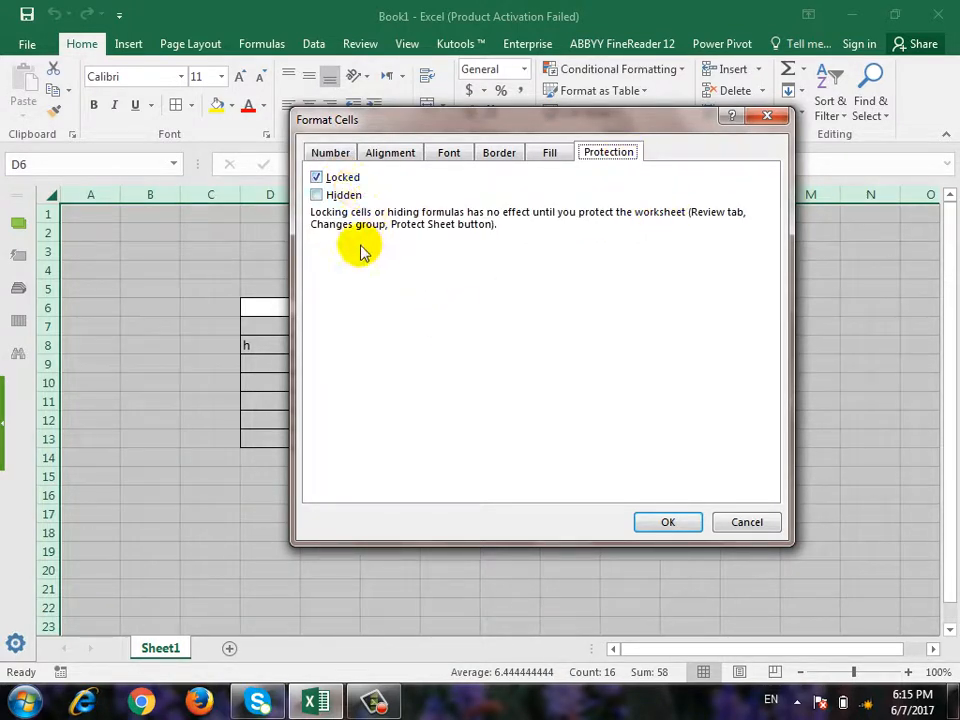
left_click(344, 199)
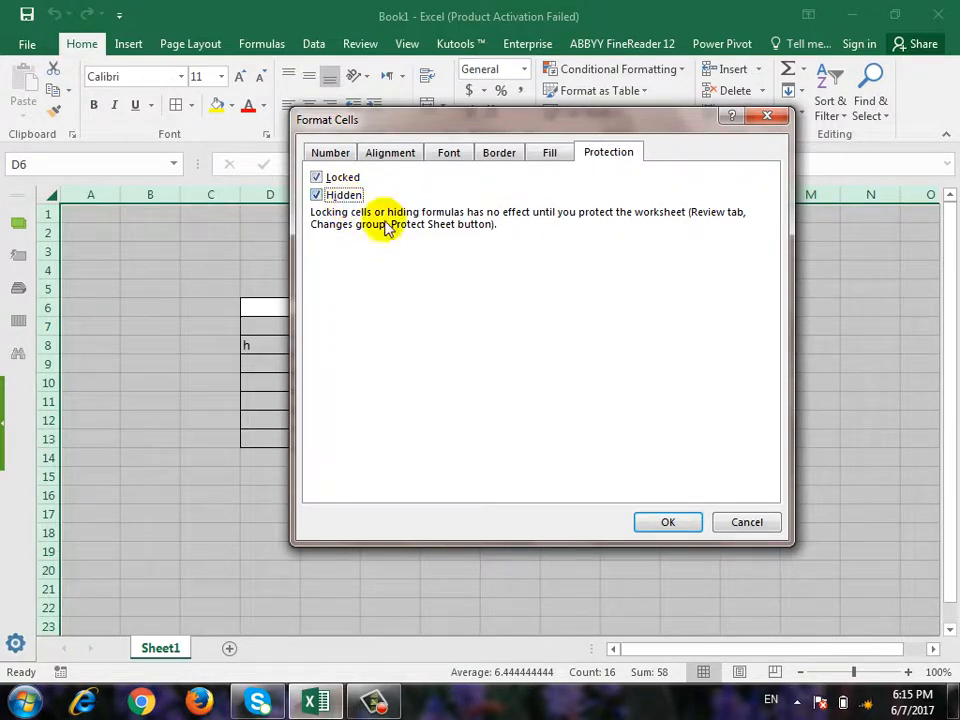
left_click(652, 524)
Protect the sheet with its locked and hidden cells using an unprotect password, and confirm that password.
left_click(742, 118)
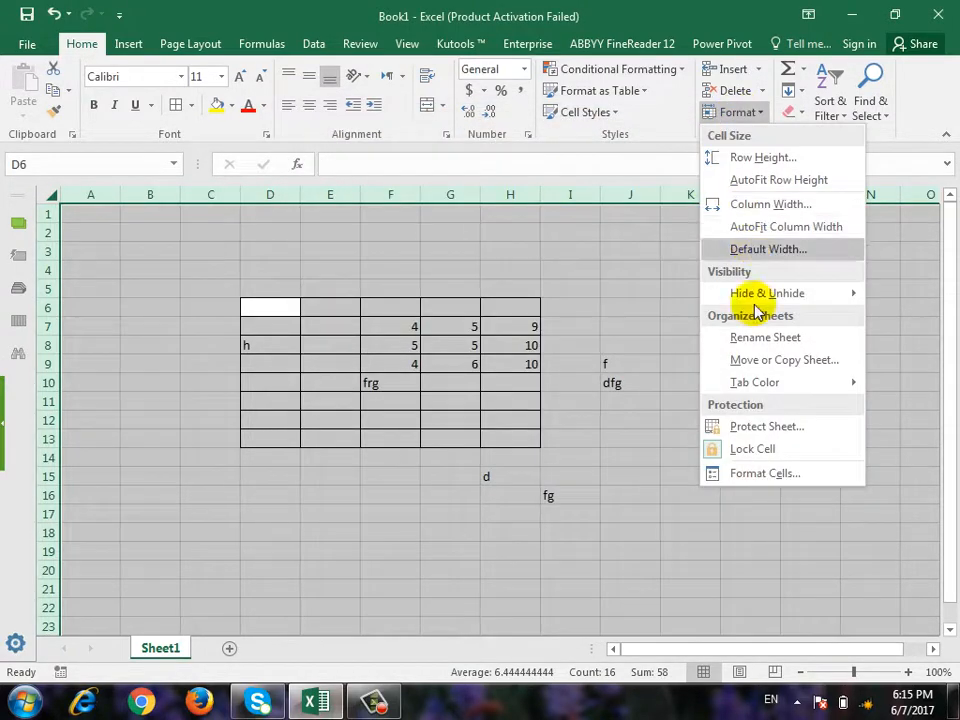
left_click(766, 428)
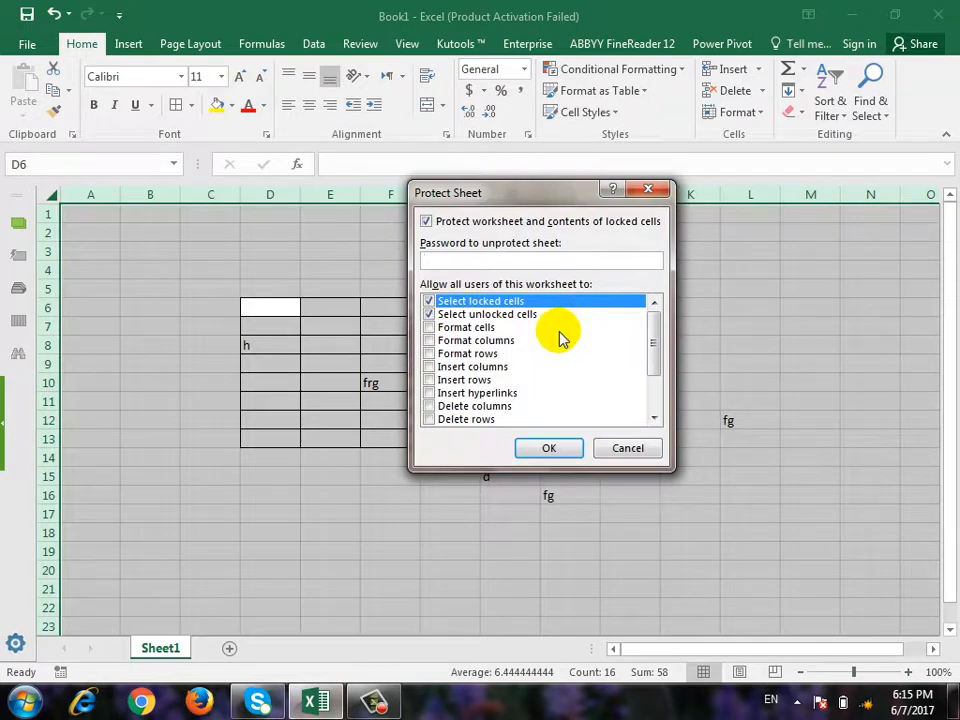
type("1")
left_click(551, 446)
type("1")
left_click(559, 390)
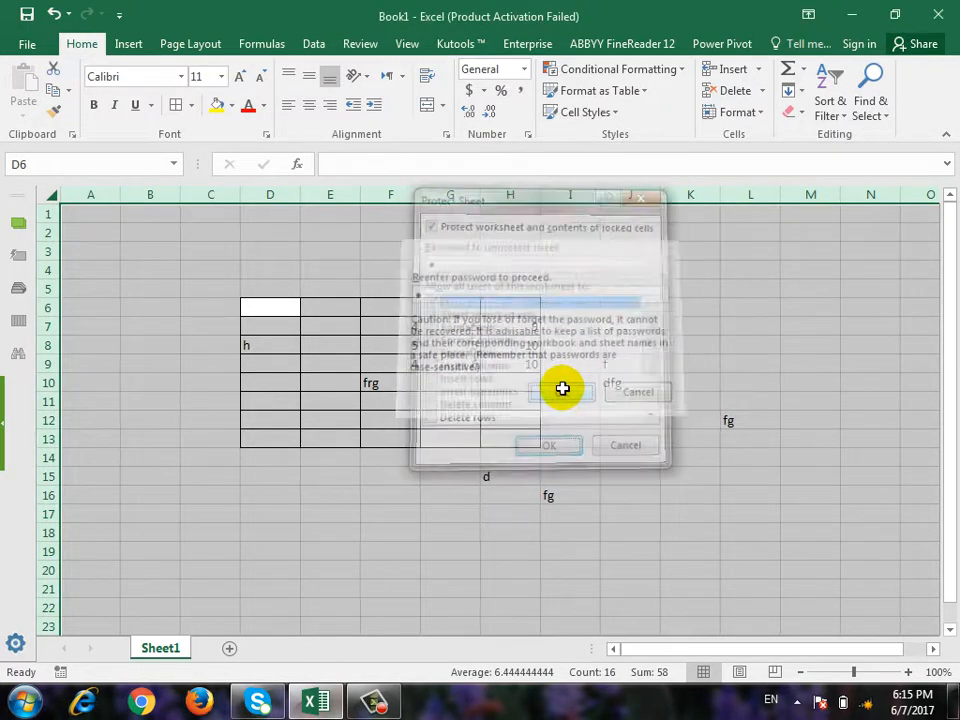
Try to edit locked cell I15, and check whether H7 and J10 show their contents in the formula bar.
double_click(597, 486)
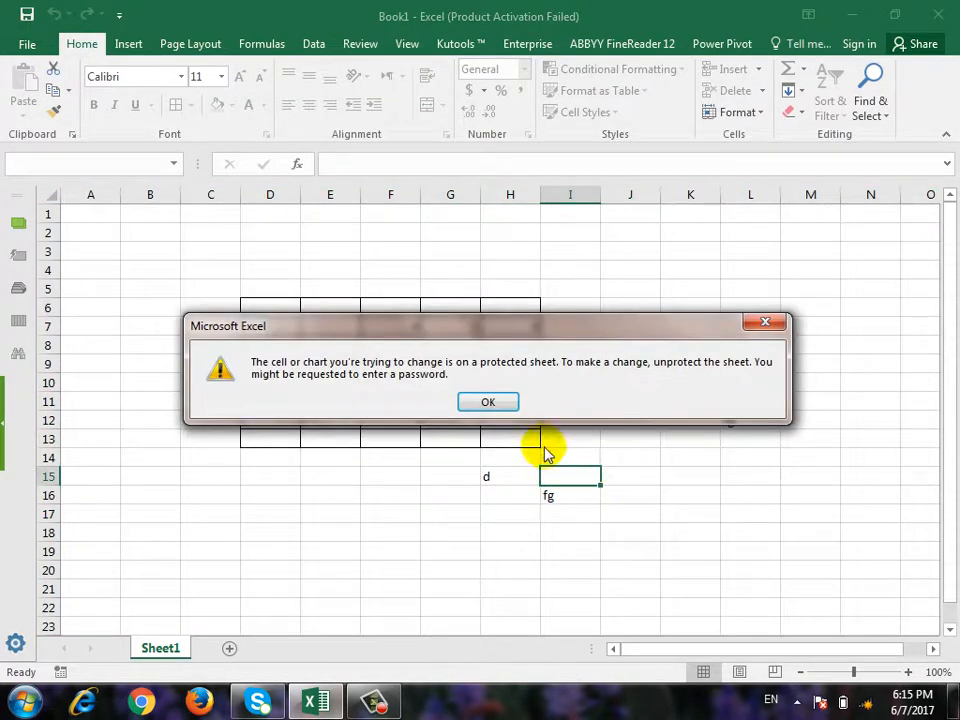
left_click(498, 401)
left_click(513, 328)
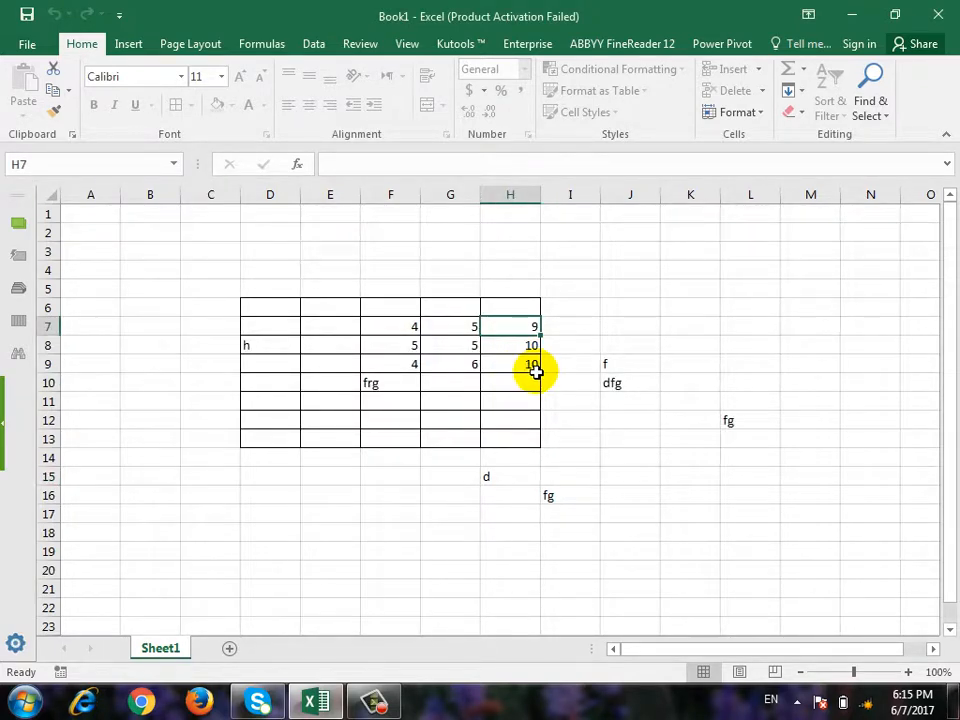
left_click(606, 380)
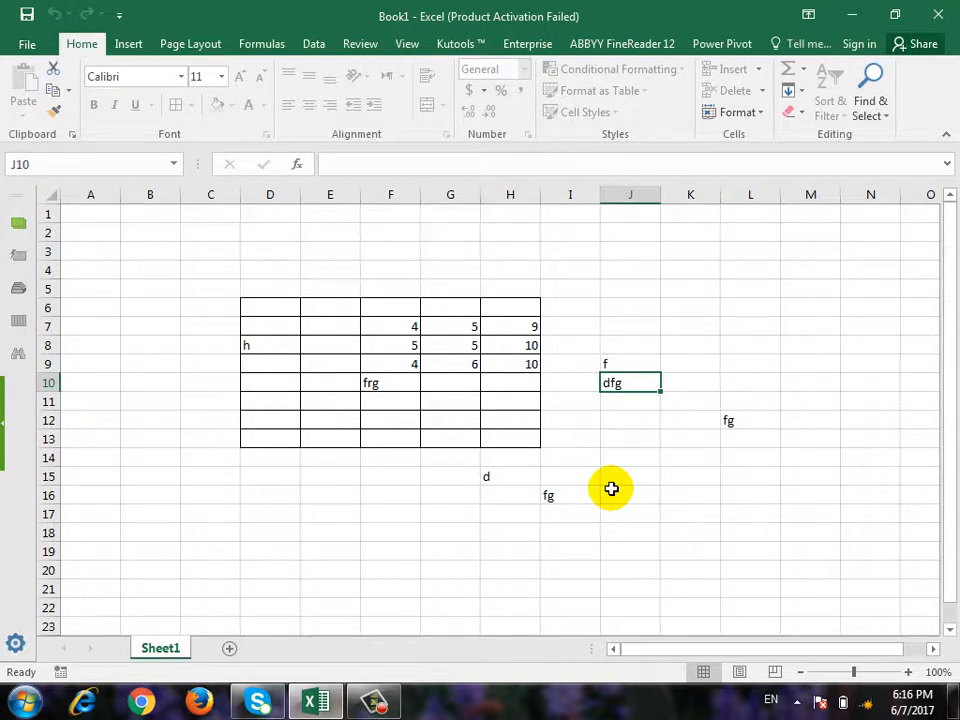
Unprotect the sheet by supplying the unprotect password.
left_click(748, 111)
left_click(808, 428)
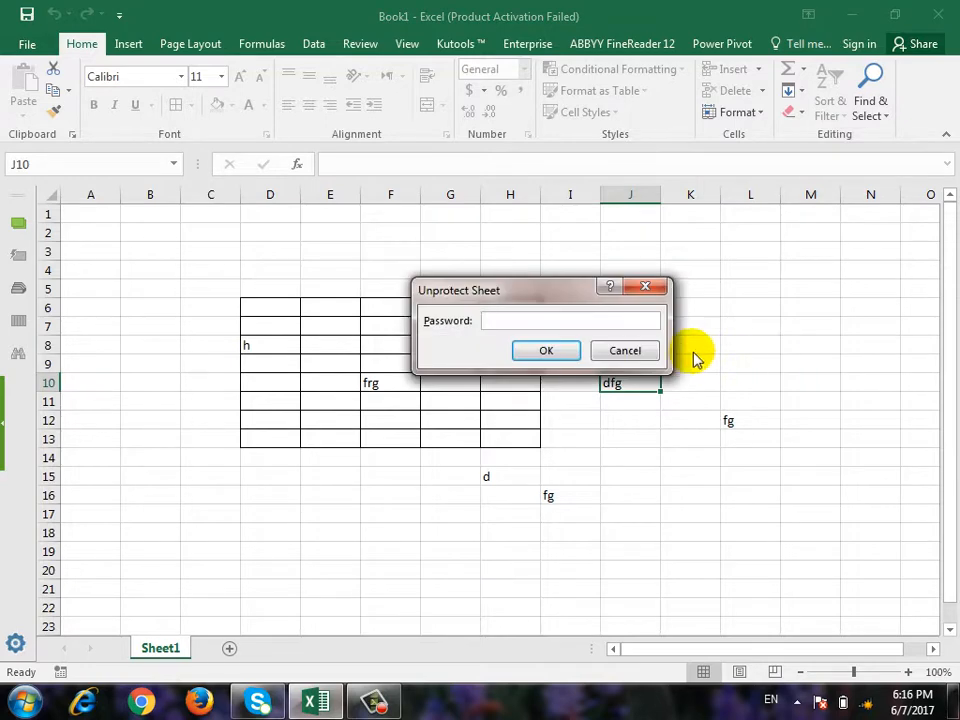
type("1")
left_click(573, 356)
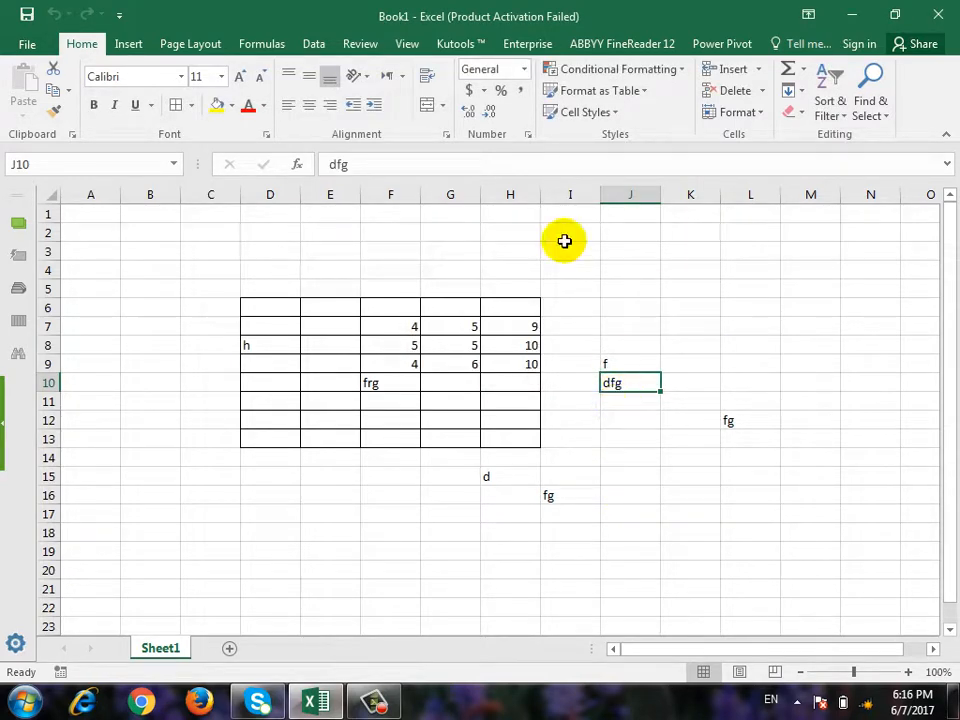
Check the formulas of the sum cells H7 and H9 on the unprotected sheet.
left_click(531, 326)
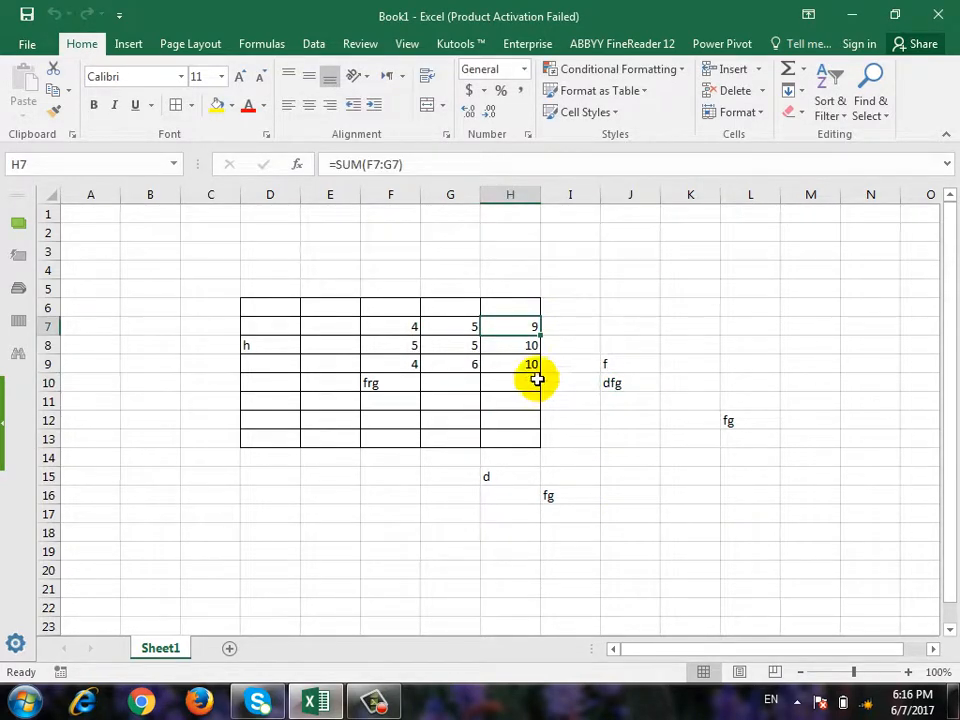
left_click(531, 366)
left_click(745, 113)
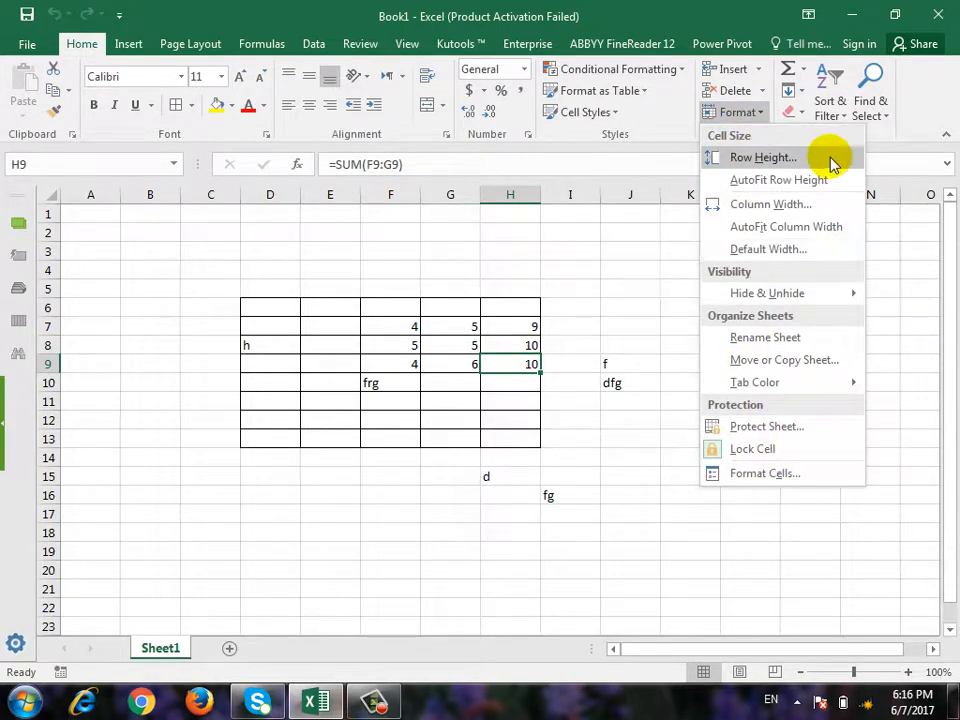
left_click(918, 289)
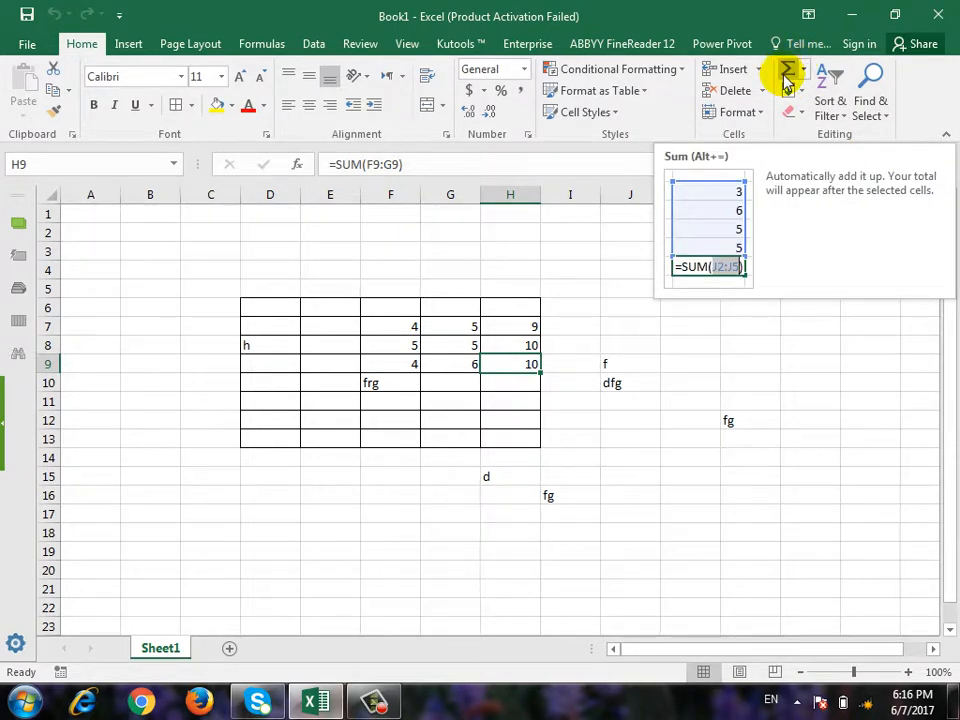
left_click(568, 468)
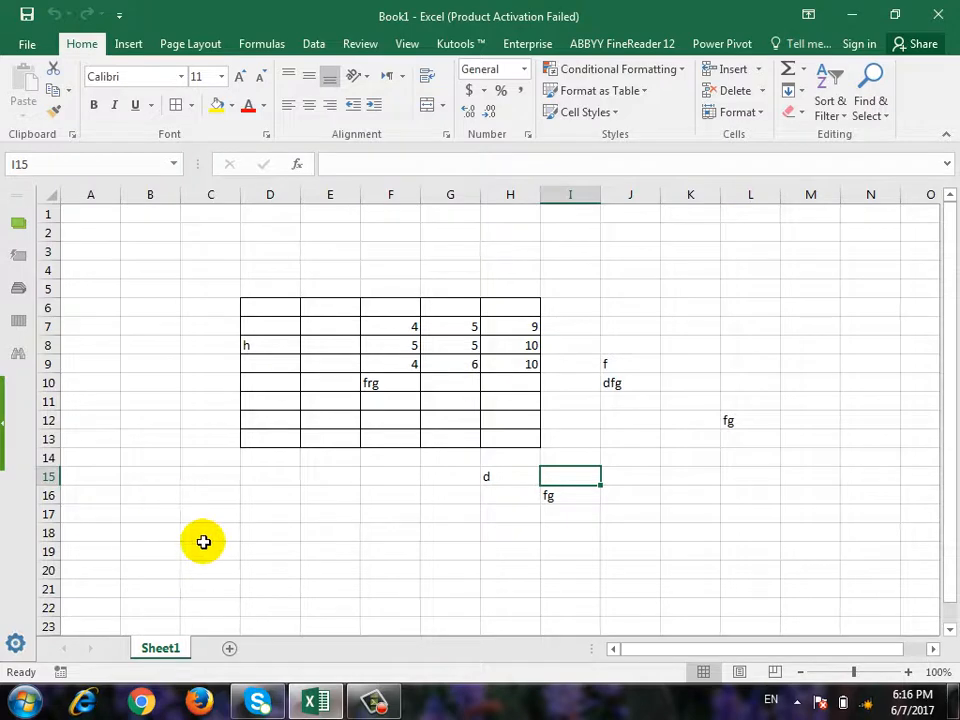
Enter the values 1, 2 and 3 in cells D18, E18 and F18.
left_click(265, 532)
type("1")
key("Right")
type("2")
key("Right")
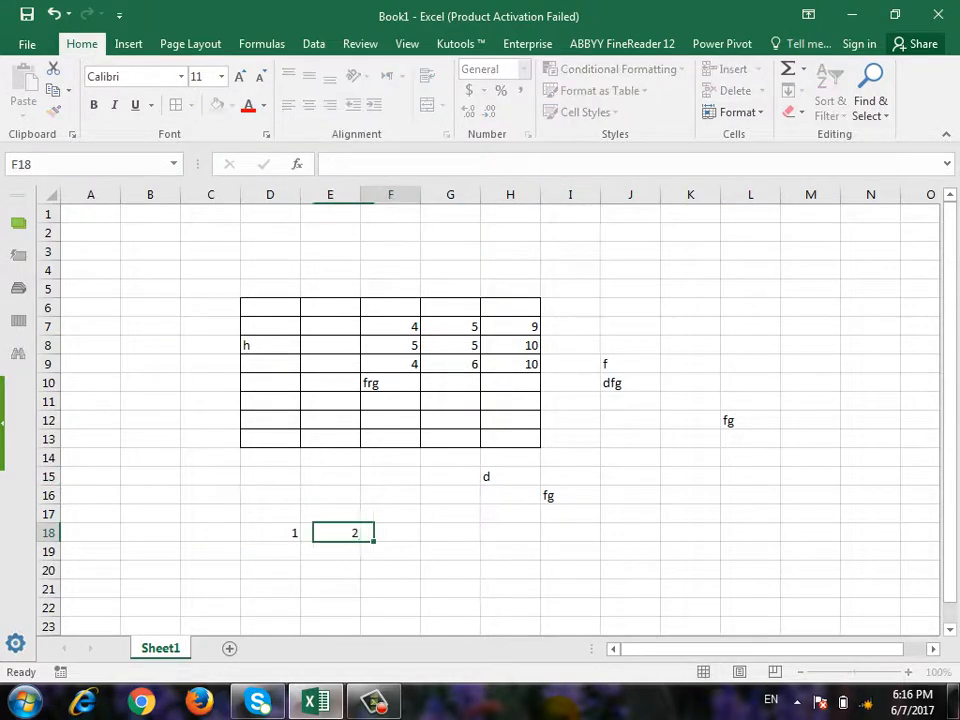
type("3")
key("Right")
key("Left")
key("Right")
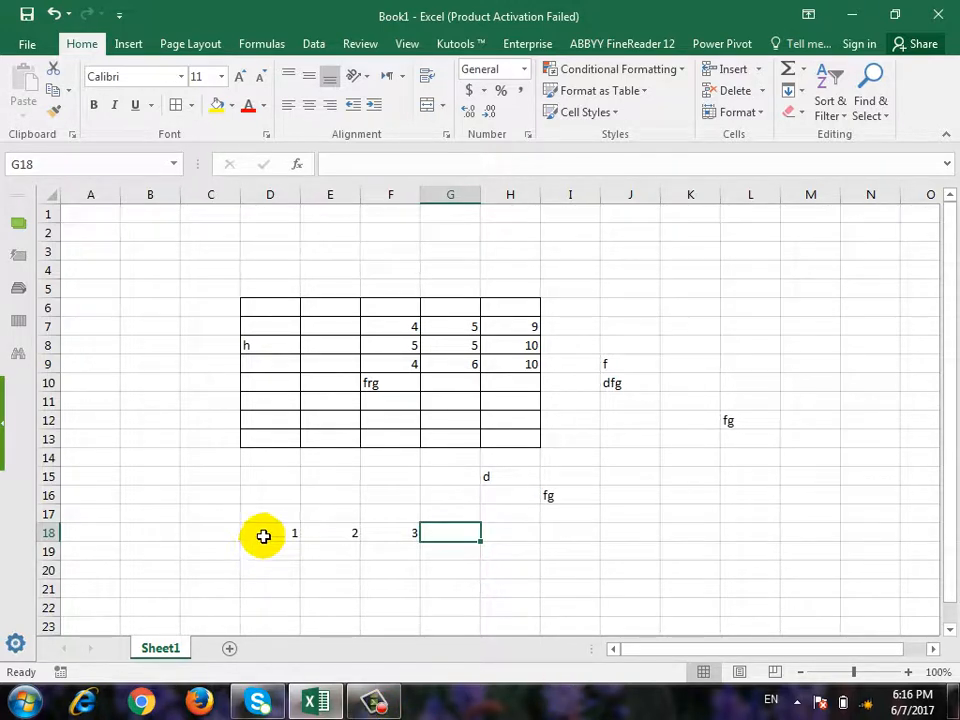
Total D18:F18 in G18 with the Sum function and inspect the resulting formula.
left_click_drag(262, 537, 466, 533)
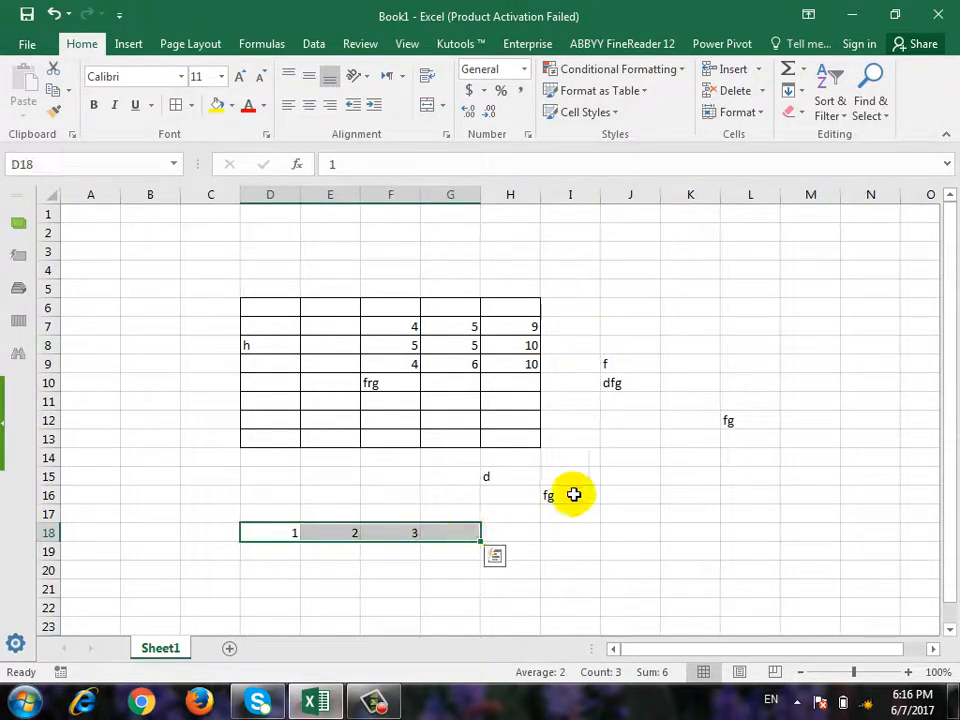
left_click(790, 68)
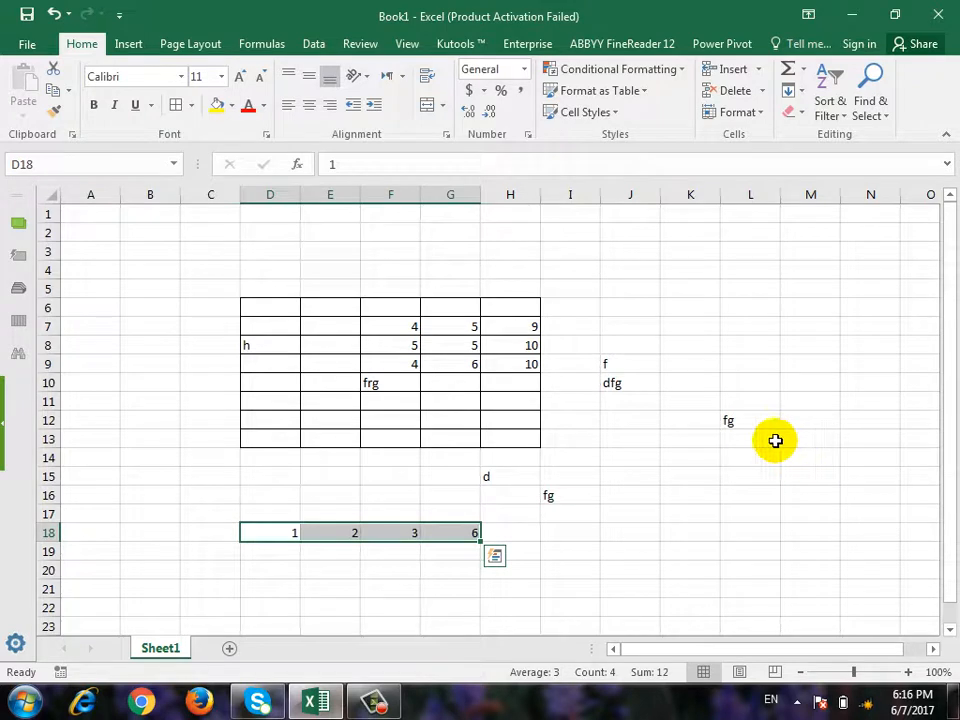
left_click(461, 530)
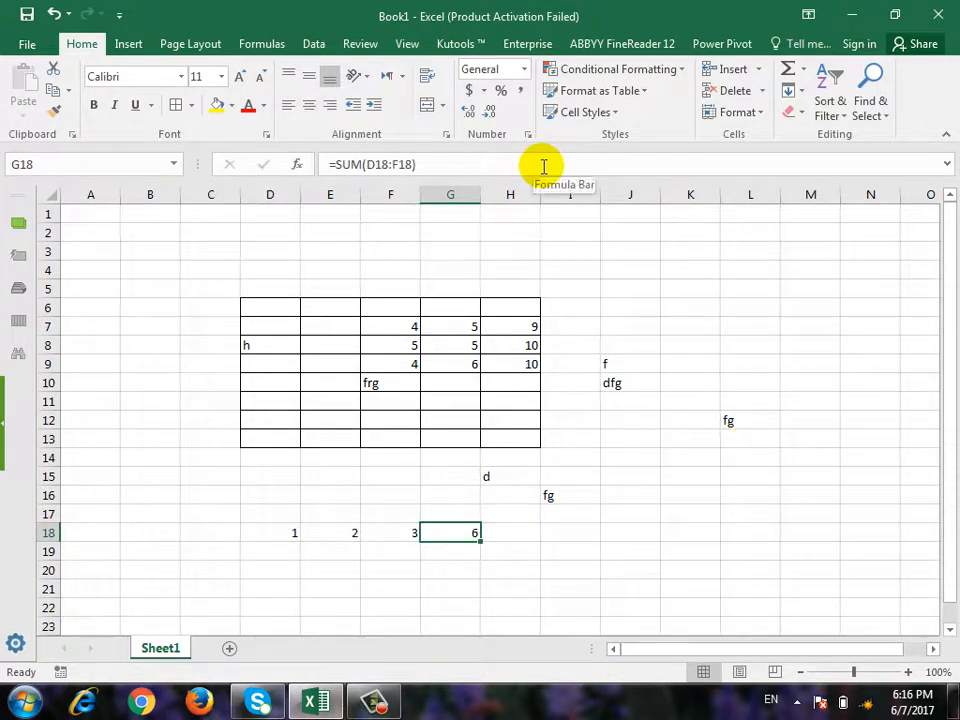
Fill column K upward from K18 to K14 with the values 4, 5, 6, 7 and 8.
left_click(671, 536)
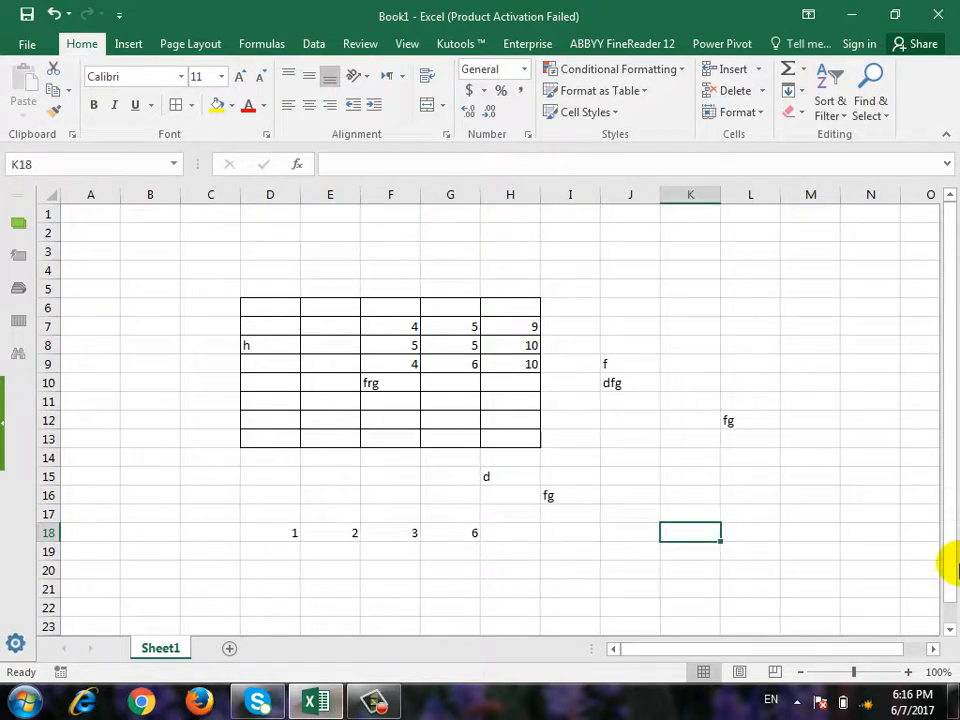
type("4")
key("Up")
type("5")
key("Up")
type("6")
key("Up")
type("7")
key("Up")
type("8")
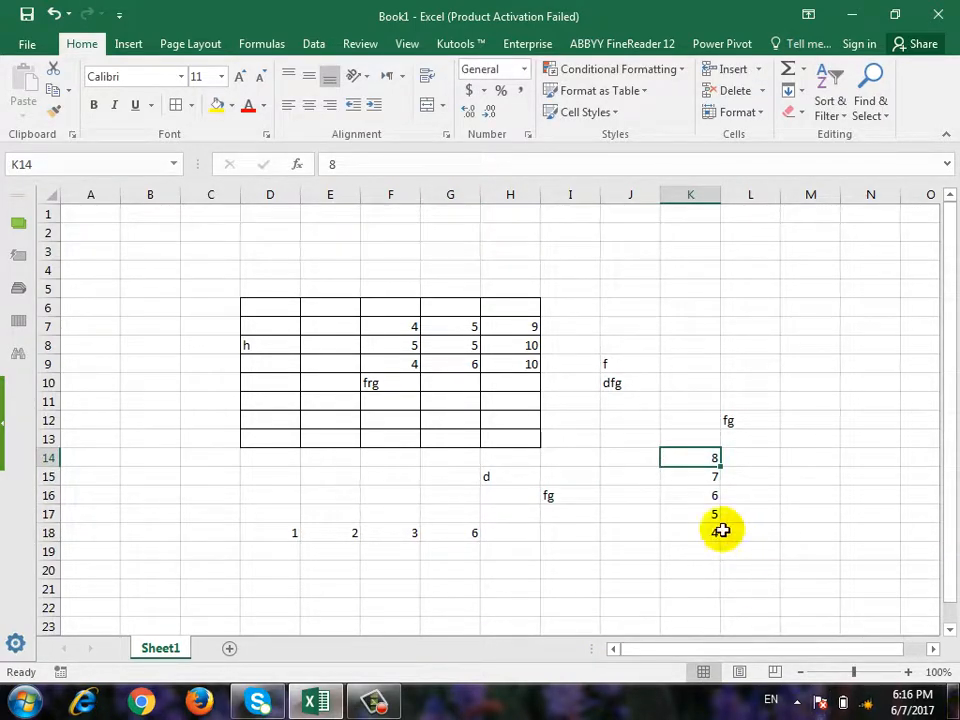
Total K14:K18 in K19 with the Sum function and inspect the cell ranges its formula uses.
left_click_drag(696, 455, 694, 555)
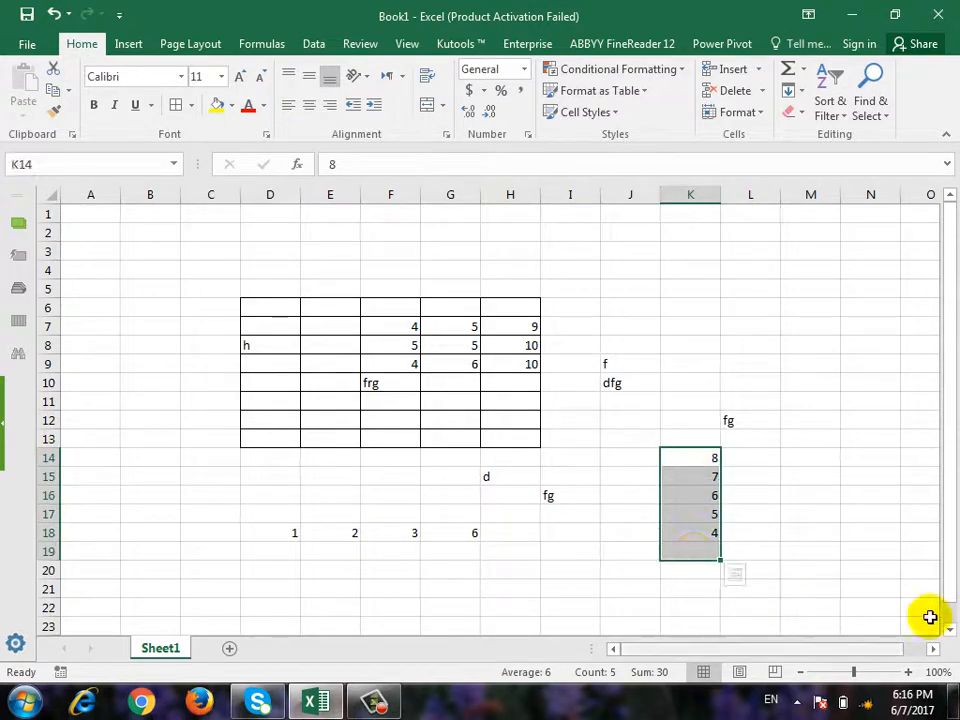
left_click(787, 70)
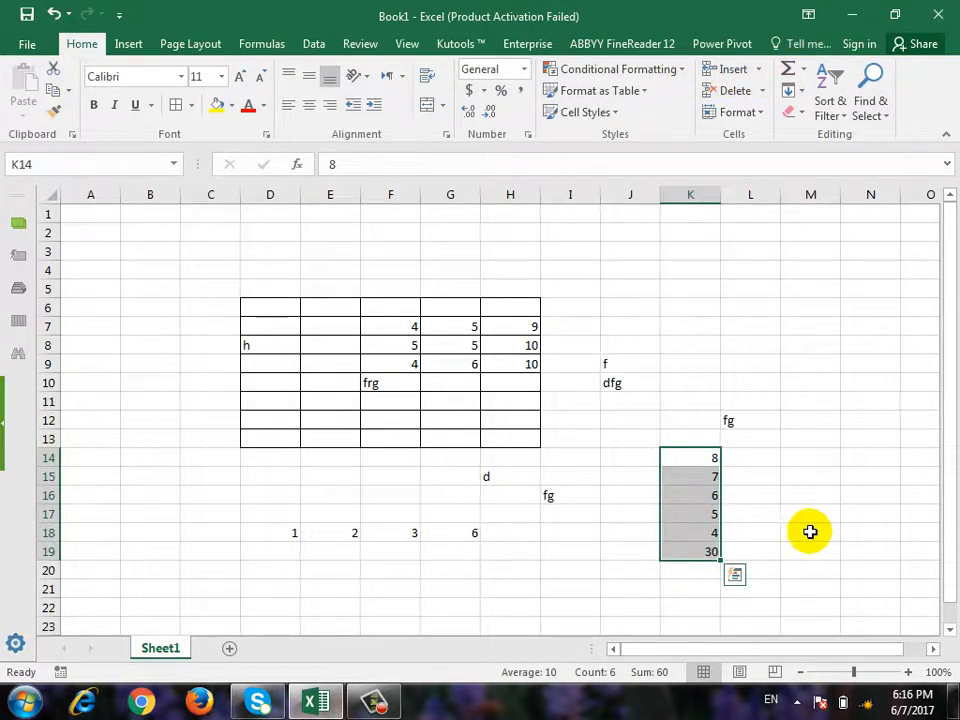
left_click(709, 551)
left_click(604, 164)
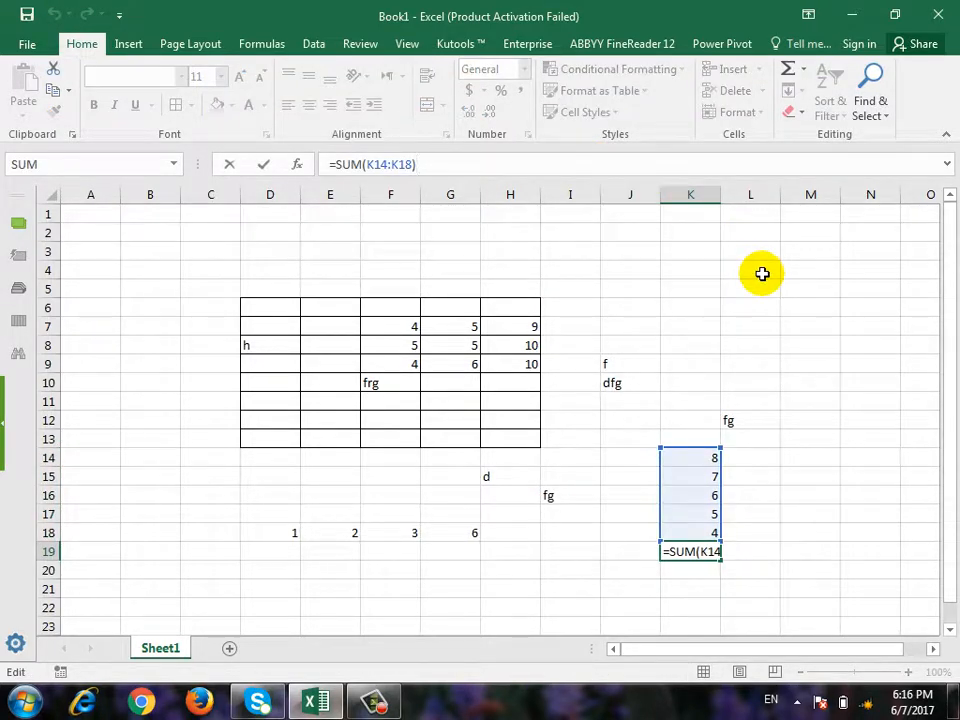
key("Escape")
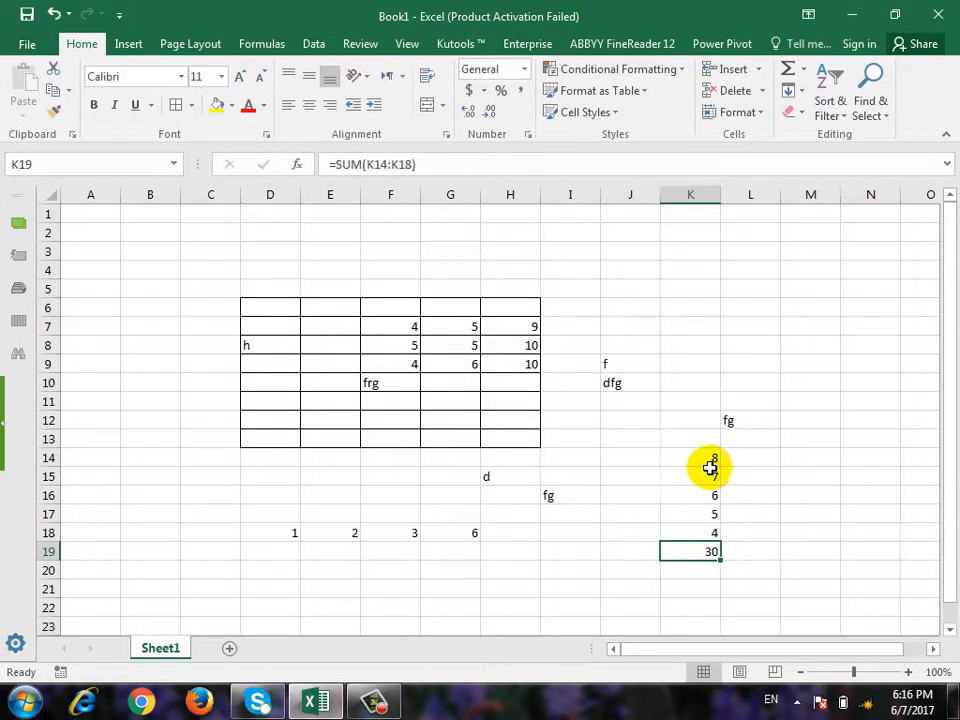
Change K15 to 6, K14 to 5 and K16 to 3 to update the column's sum.
left_click(700, 476)
type("6")
key("Return")
key("Up")
key("Up")
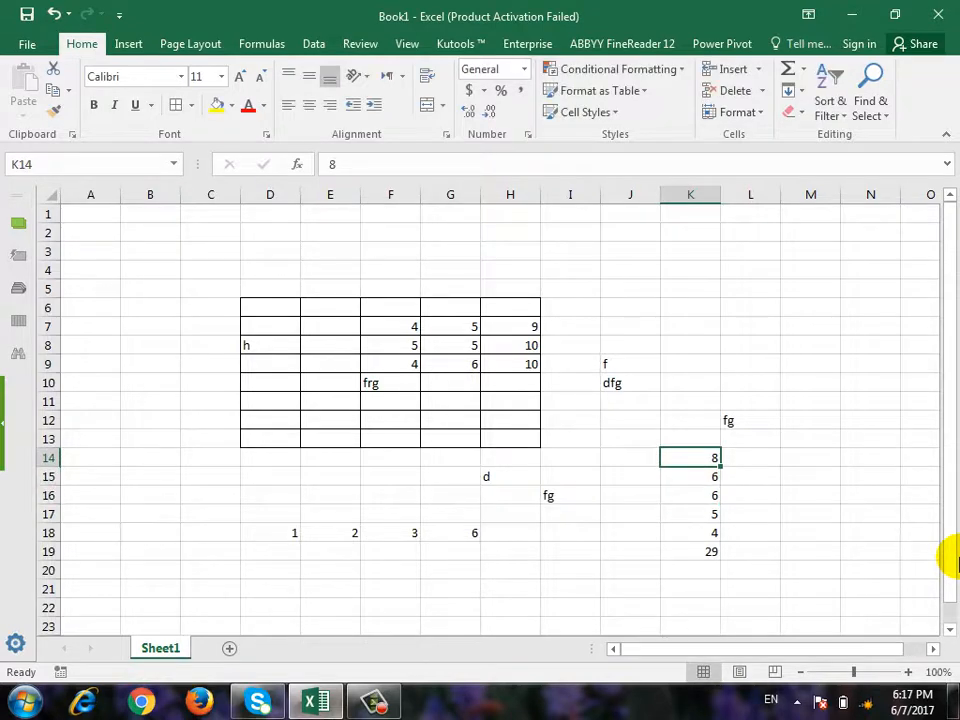
type("5")
key("Return")
key("Return")
type("3")
key("Up")
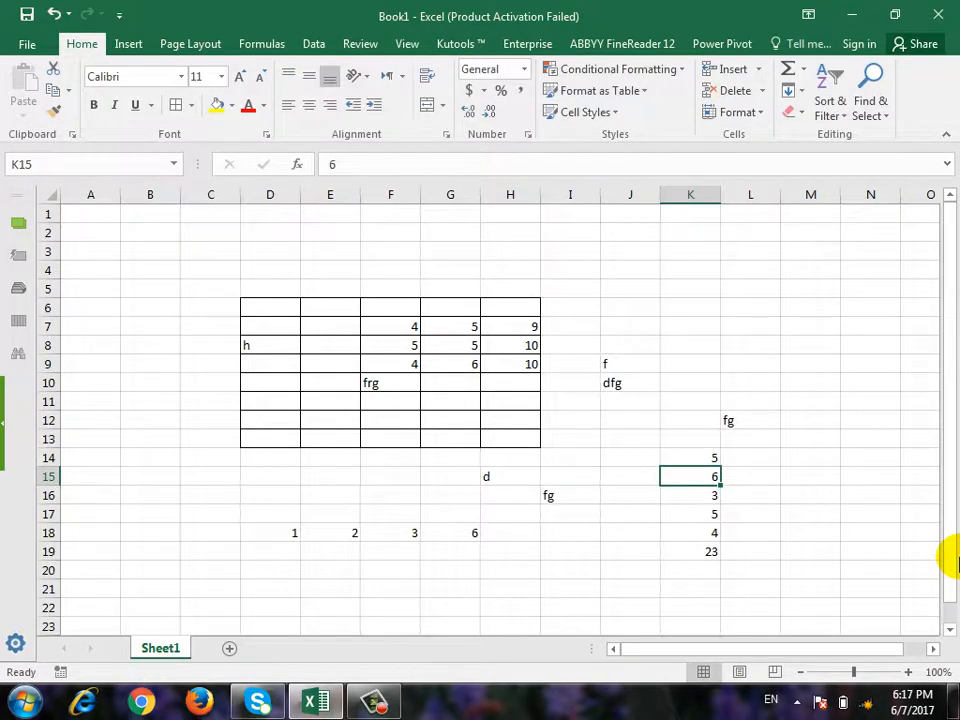
Check the sum formula in K19 and set K16 to 5.
key("Down")
key("Down")
key("Down")
key("Down")
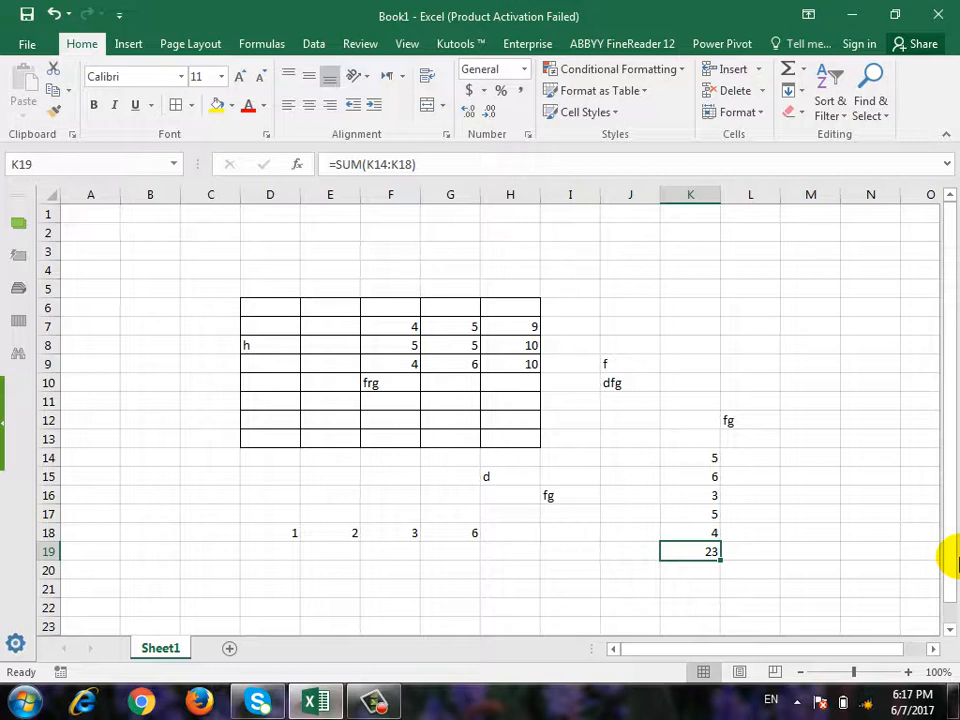
key("Up")
key("Up")
key("Up")
type("5")
key("Up")
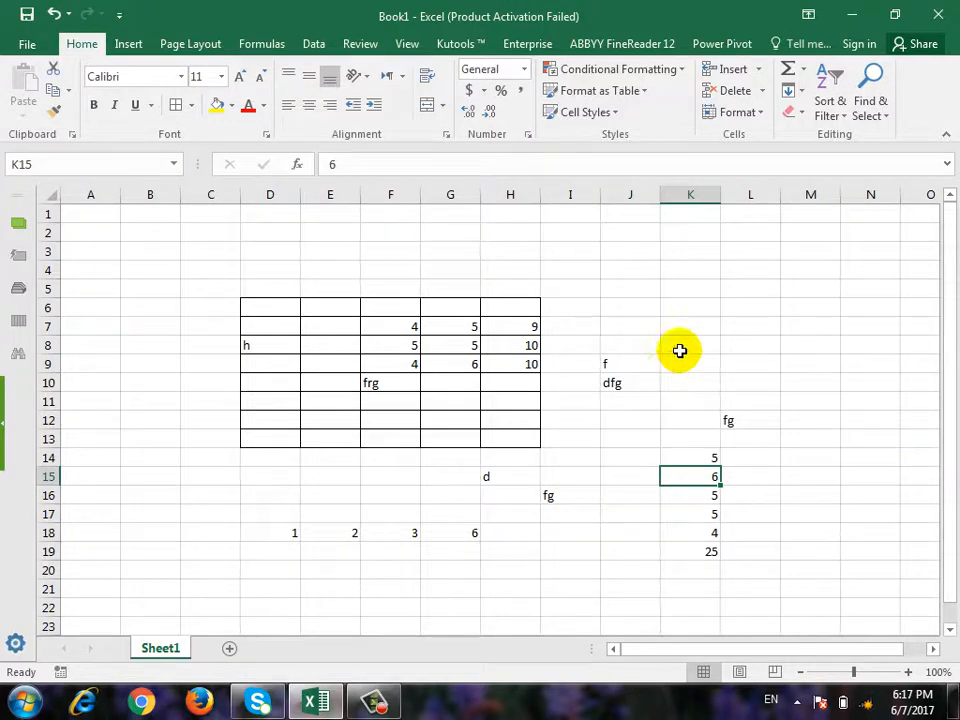
Enter the values 6, 5, 4 and 5 in cells K4 through K7.
left_click(701, 267)
type("6")
key("Return")
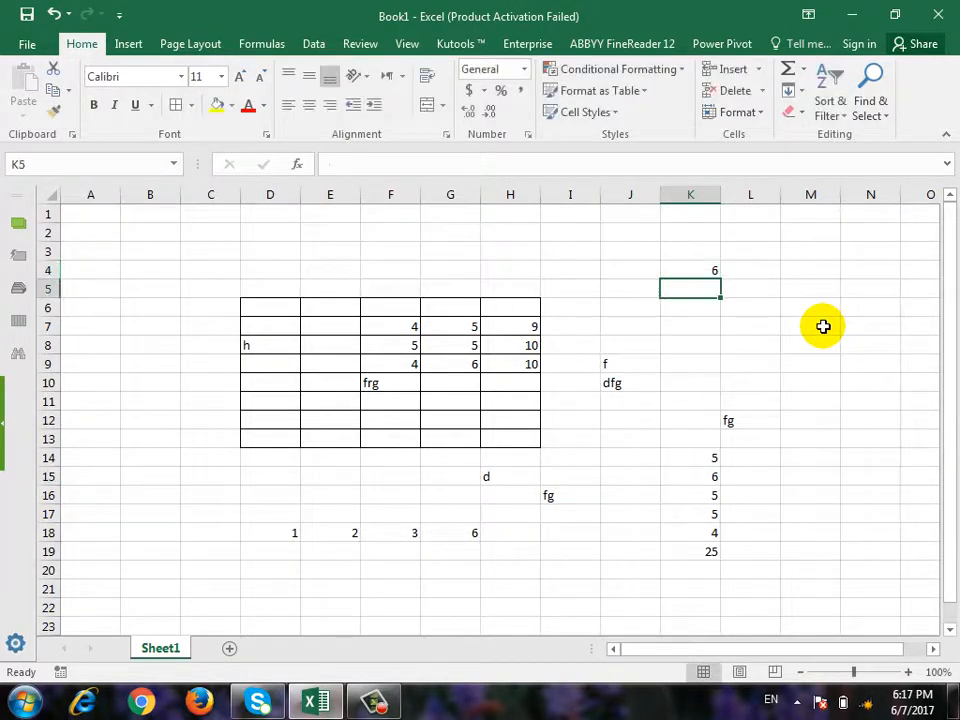
type("5")
key("Return")
type("4")
key("Return")
type("5")
Calculate the average of K4:K7 in K8 with the Average function and undo it.
key("Up")
key("Up")
key("Up")
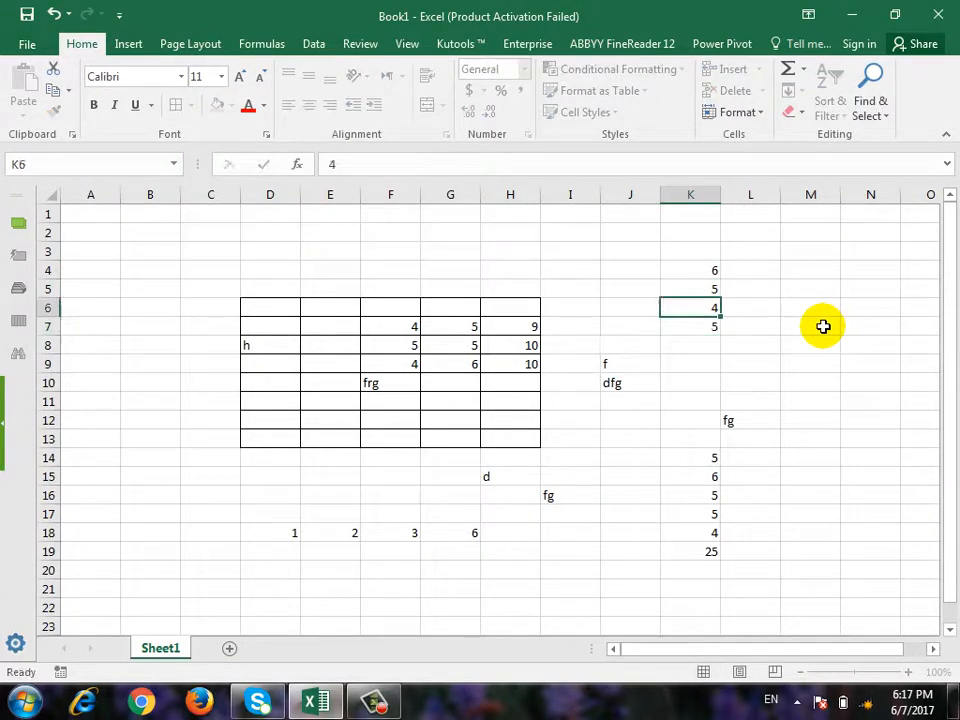
key("shift+Down")
key("shift+Down")
key("shift+Down")
key("shift+Down")
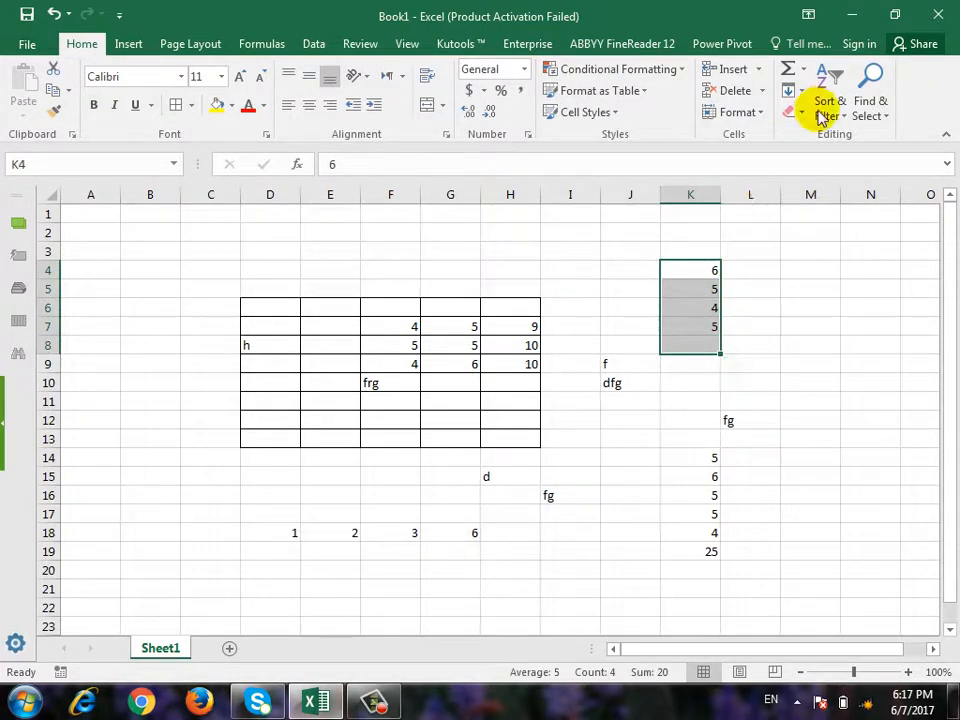
left_click(804, 70)
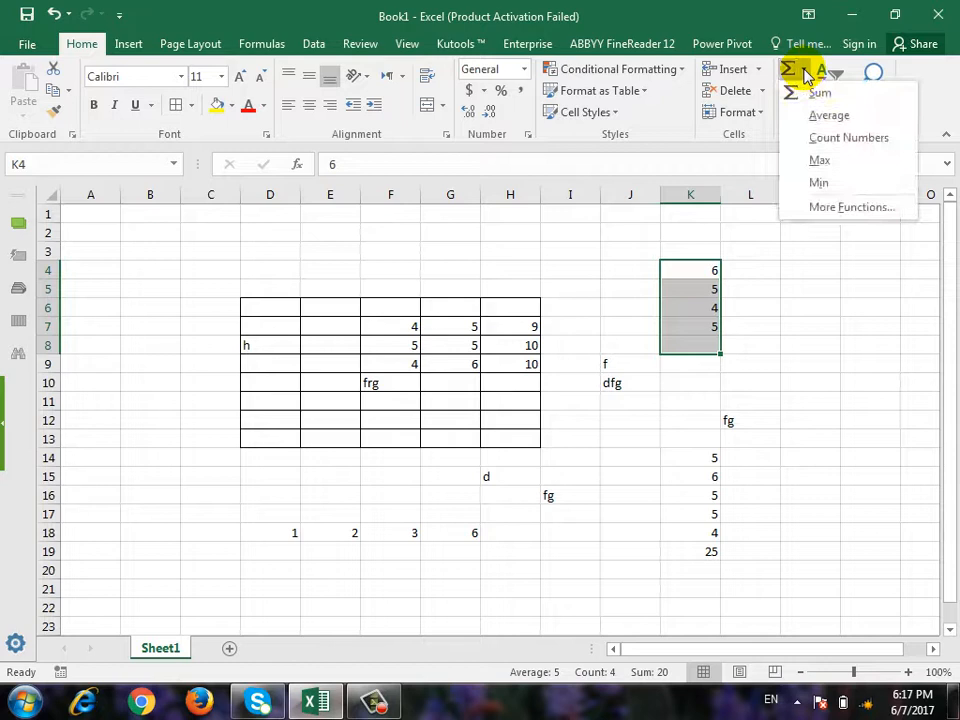
left_click(836, 120)
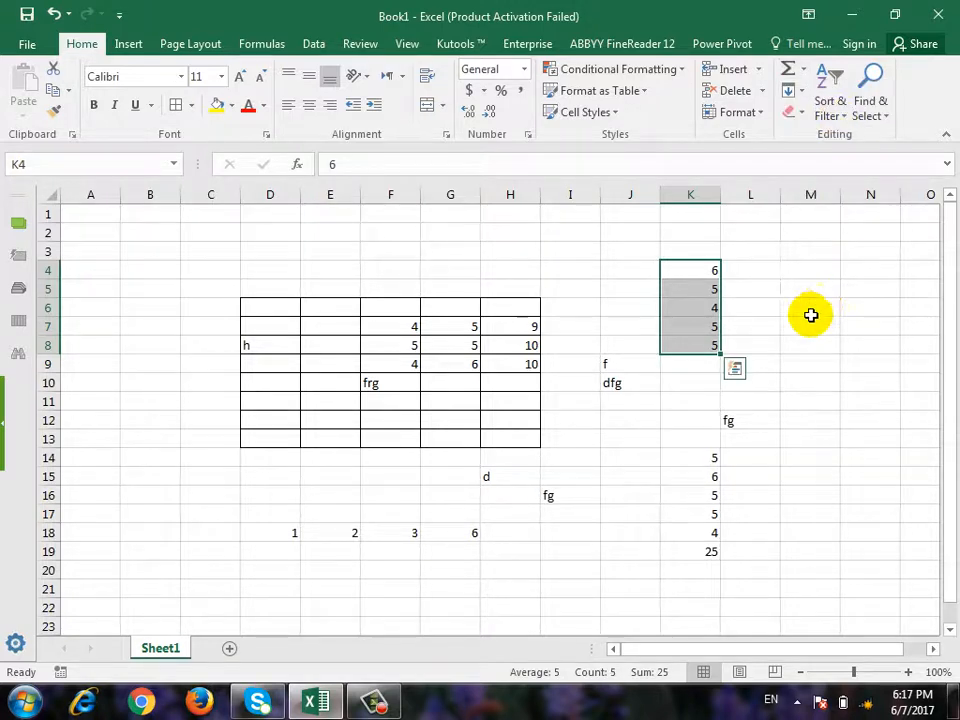
key("ctrl+z")
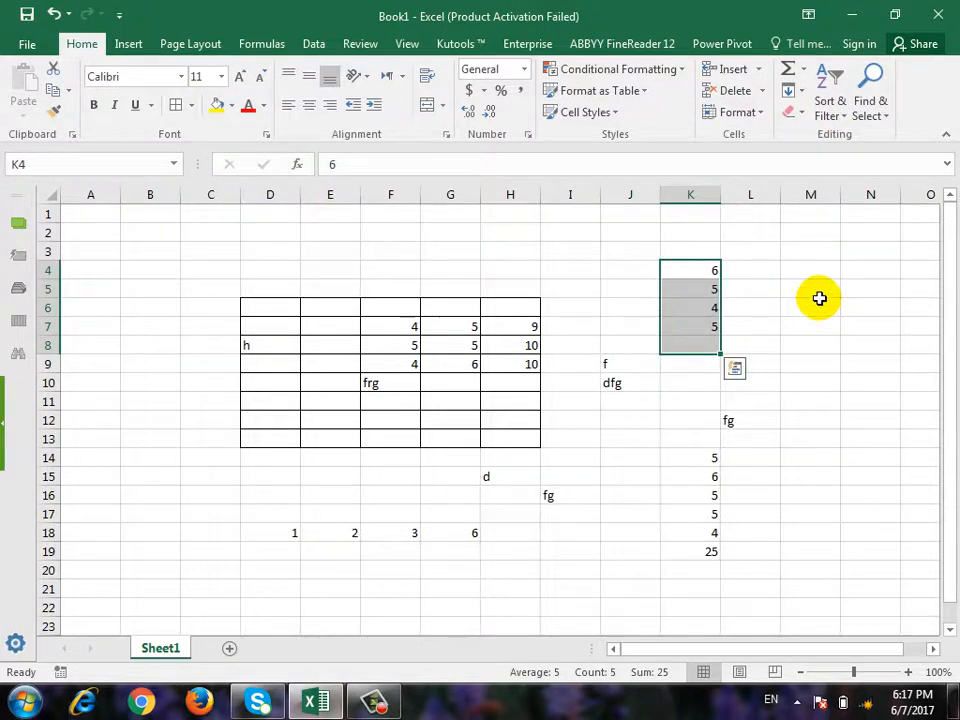
Count the numbers in K4:K7 with Count Numbers, placing the count in K8, and undo it.
left_click(802, 72)
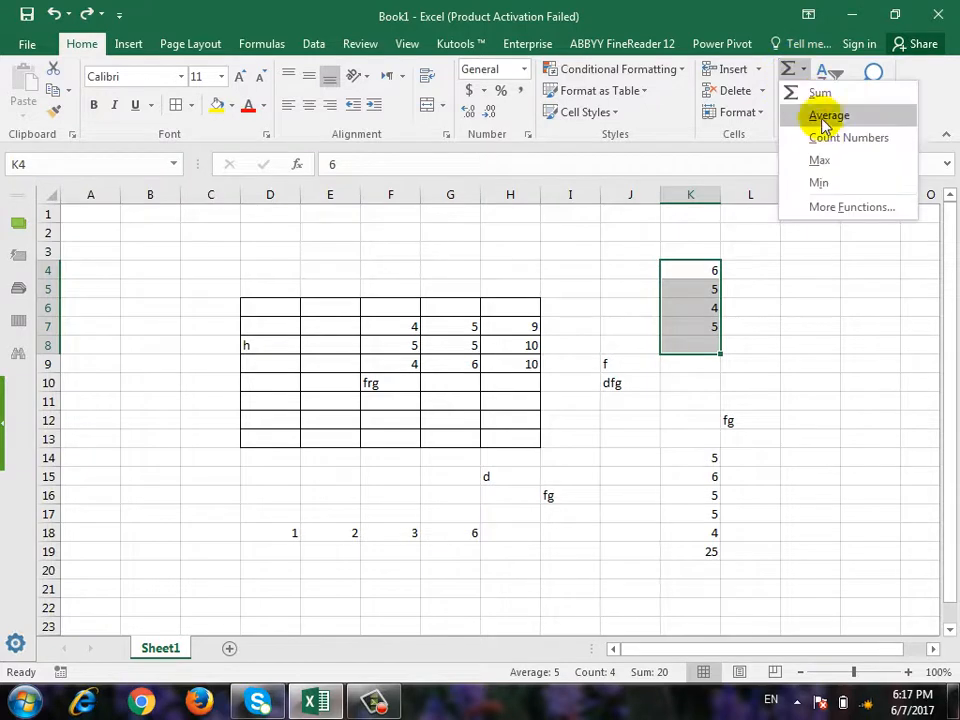
left_click(866, 146)
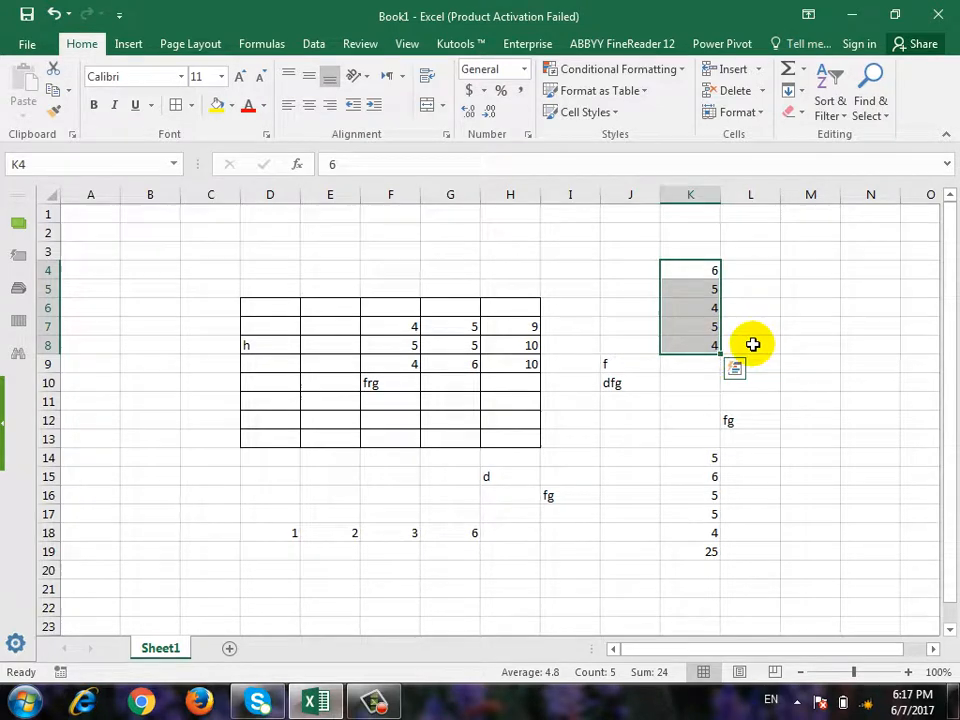
key("ctrl+z")
left_click(587, 456)
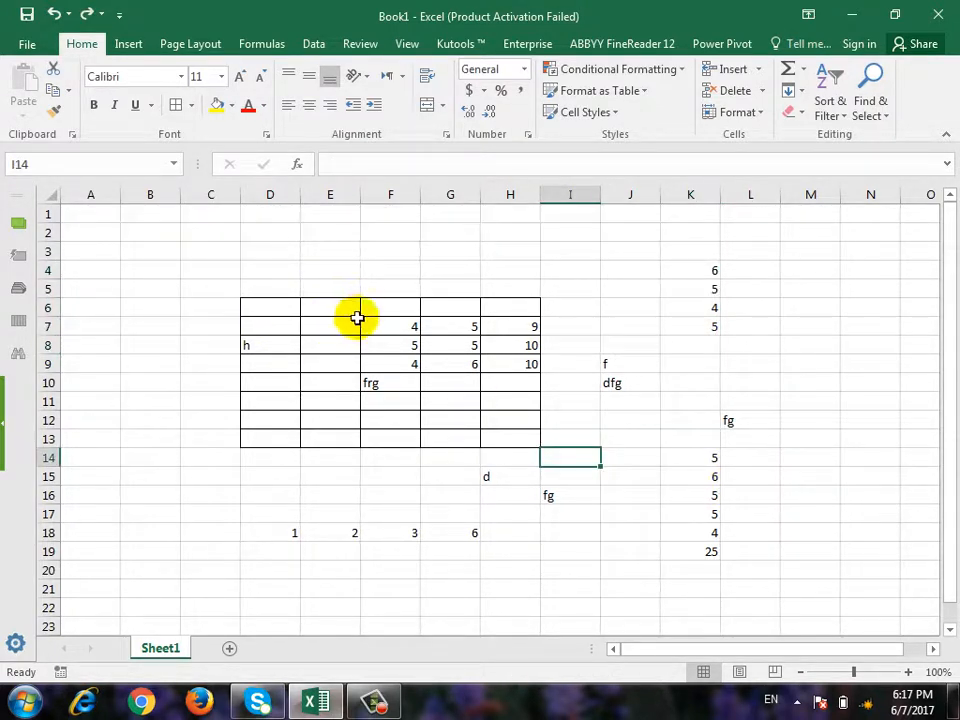
Select K14:K20 and apply the Sum function to add another total in K20.
left_click_drag(410, 323, 491, 360)
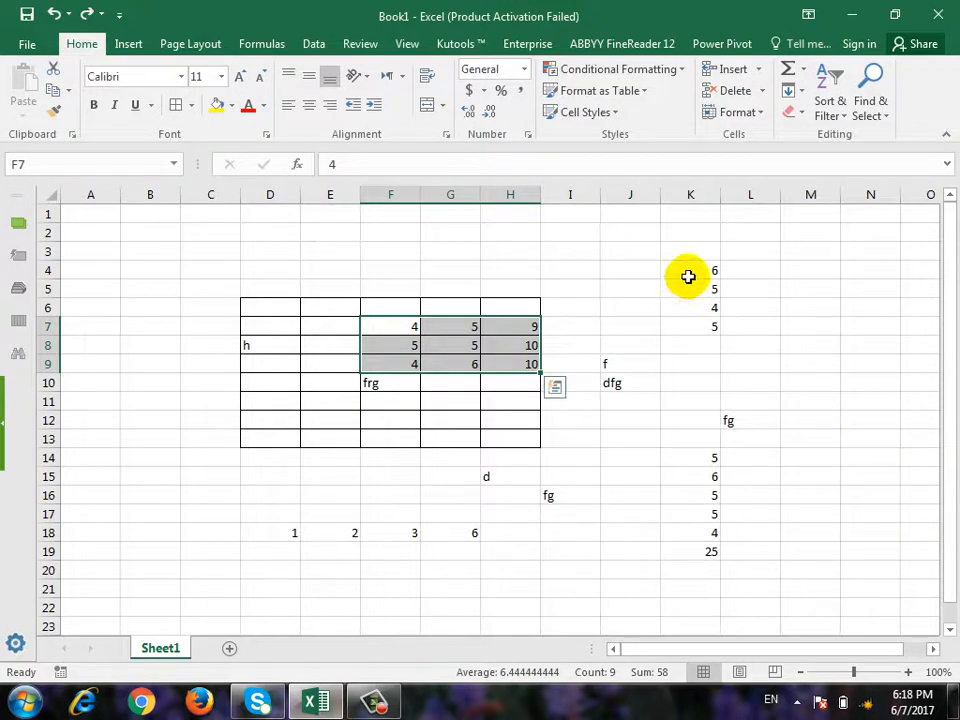
left_click_drag(686, 272, 705, 333)
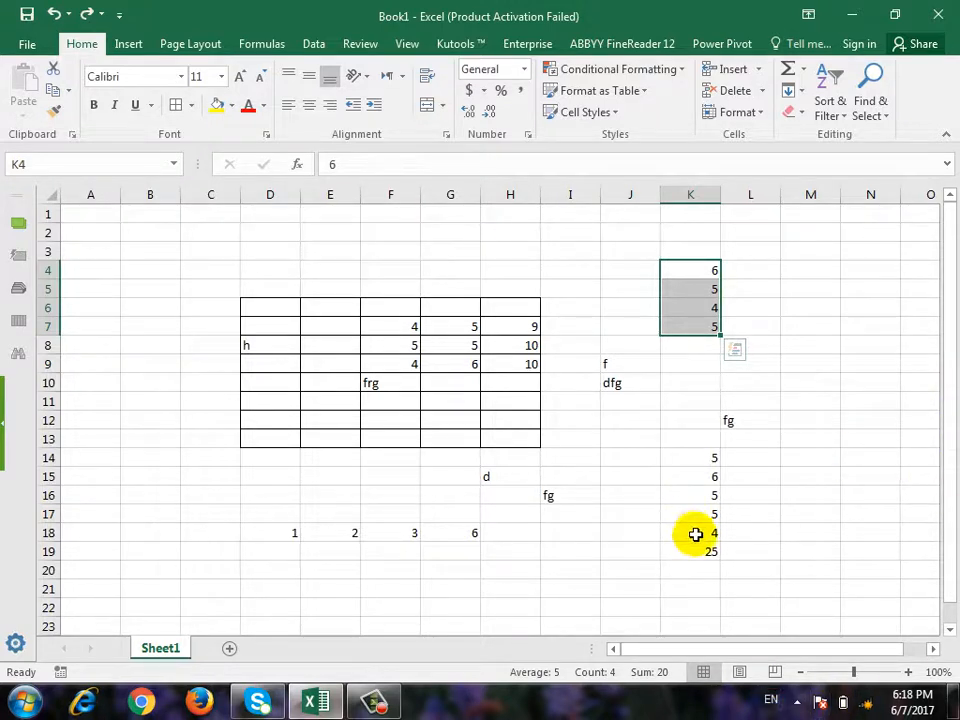
left_click_drag(709, 457, 714, 570)
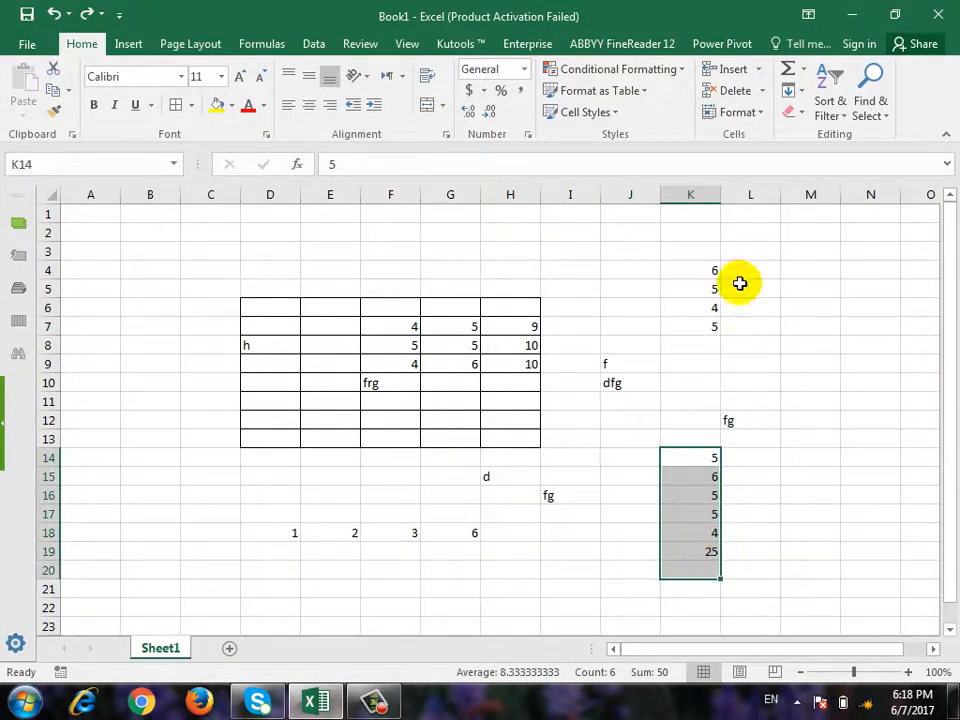
left_click(802, 69)
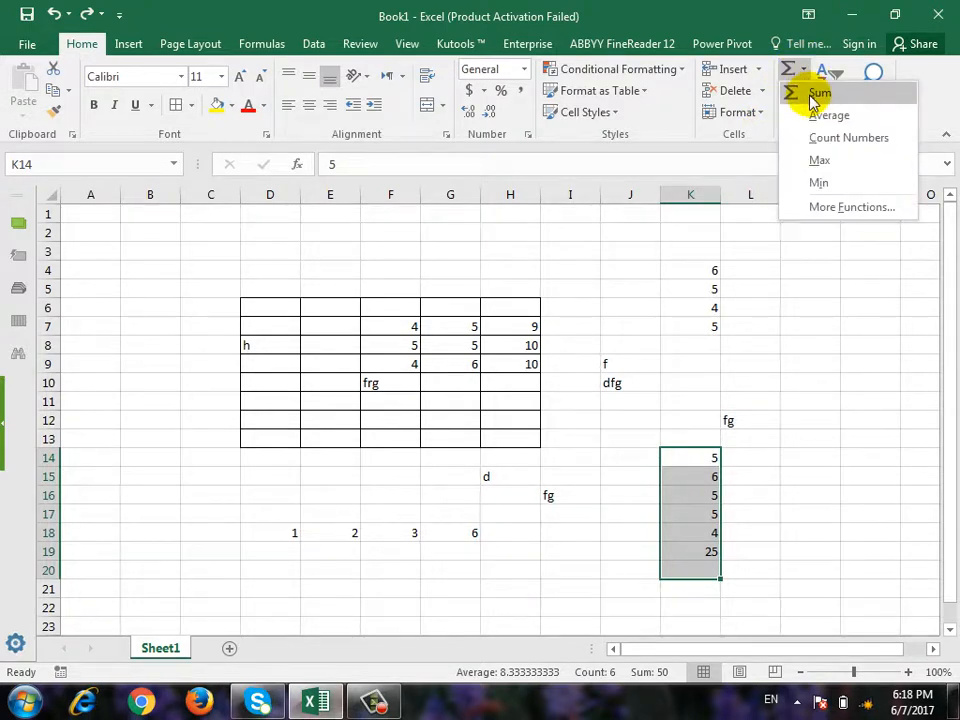
left_click(812, 94)
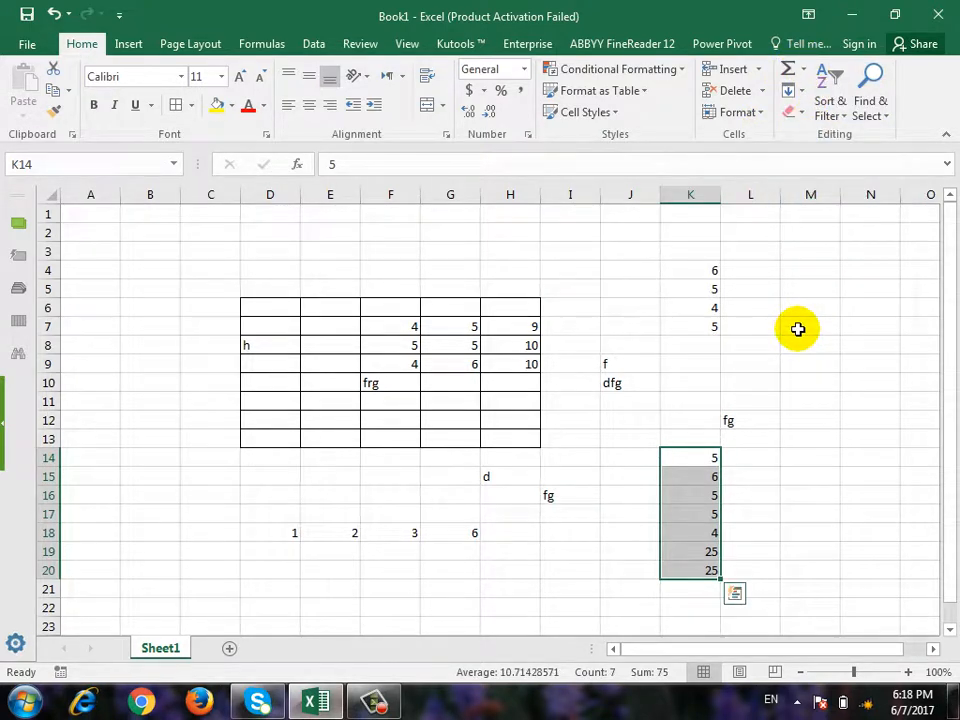
Review the Fill options and enter the word "fill" in cell B9.
left_click(802, 94)
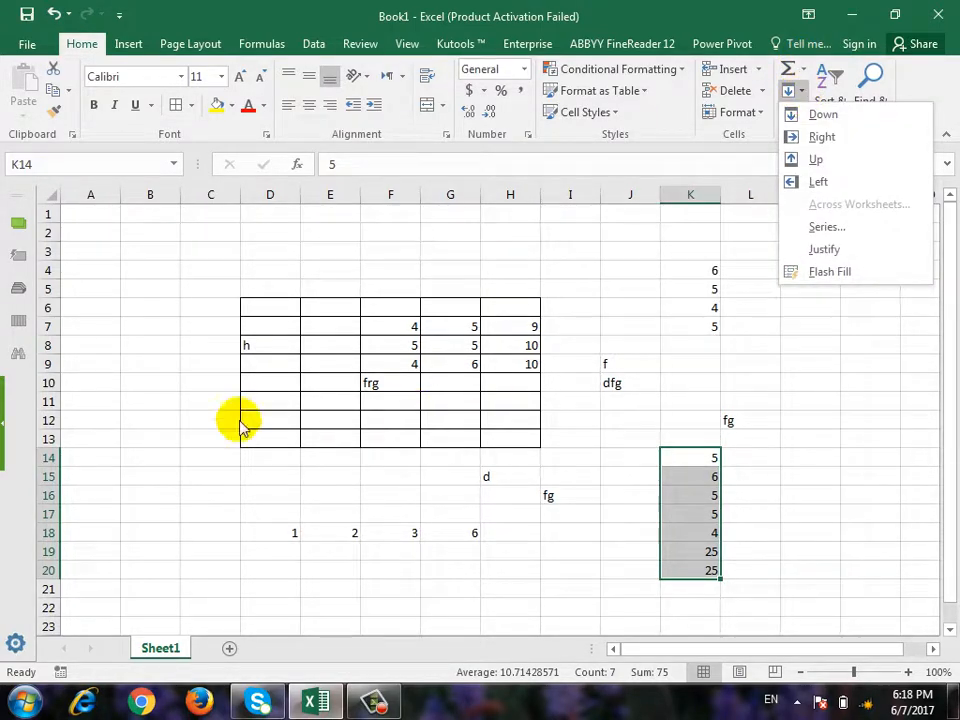
left_click(144, 358)
left_click_drag(144, 358, 290, 484)
type("fill")
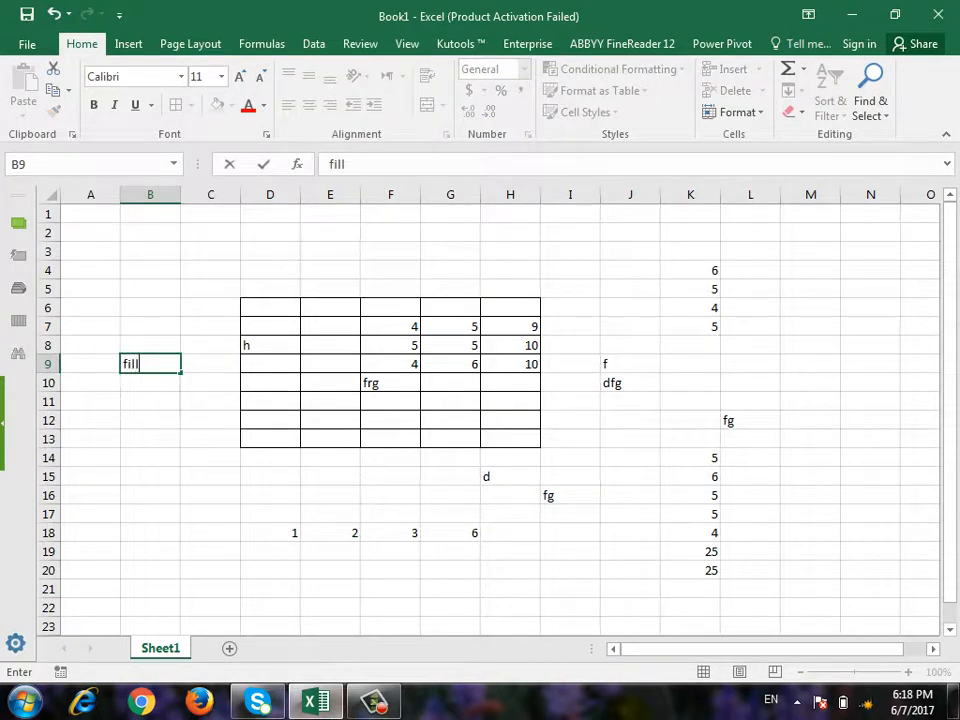
key("Return")
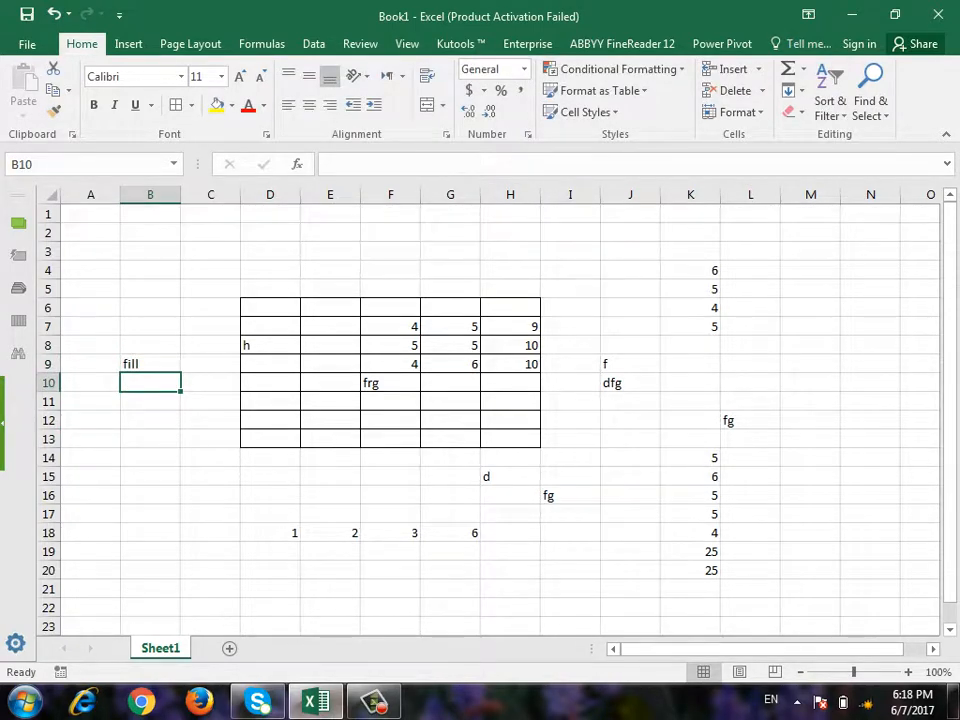
Enter the word "fell" in B10, undo that entry and return to B9.
type("fell")
key("Return")
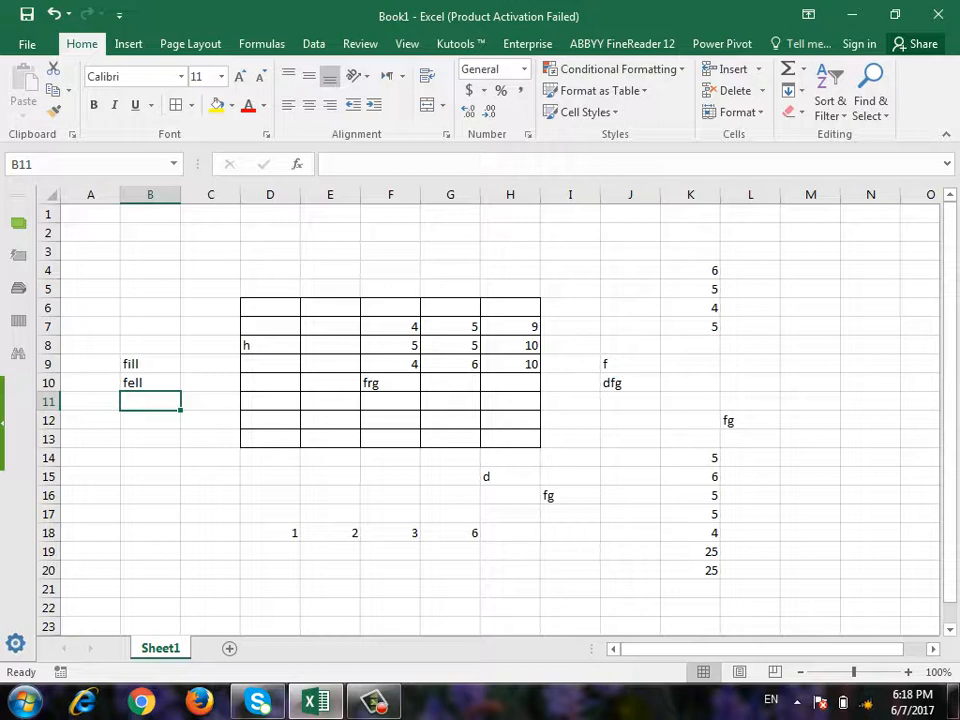
left_click(150, 383)
left_click(150, 364)
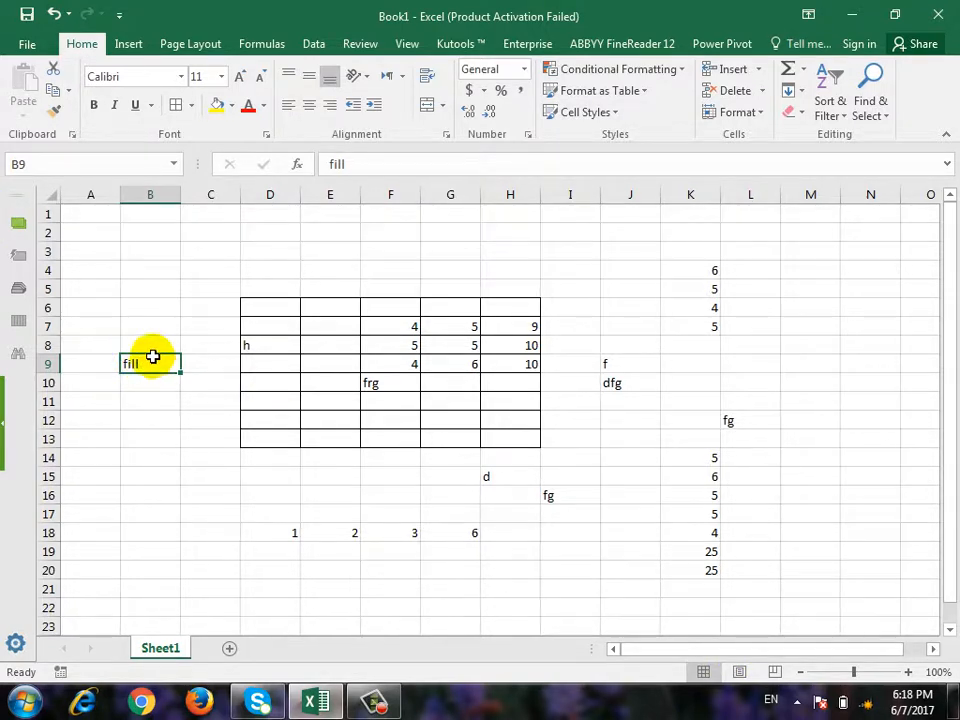
Fill the word in B9 down through B15 with the Fill Down command and undo the fill.
mouse_move(152, 356)
left_mouse_down()
mouse_move(160, 400)
mouse_move(150, 478)
left_mouse_up()
key("ctrl+z")
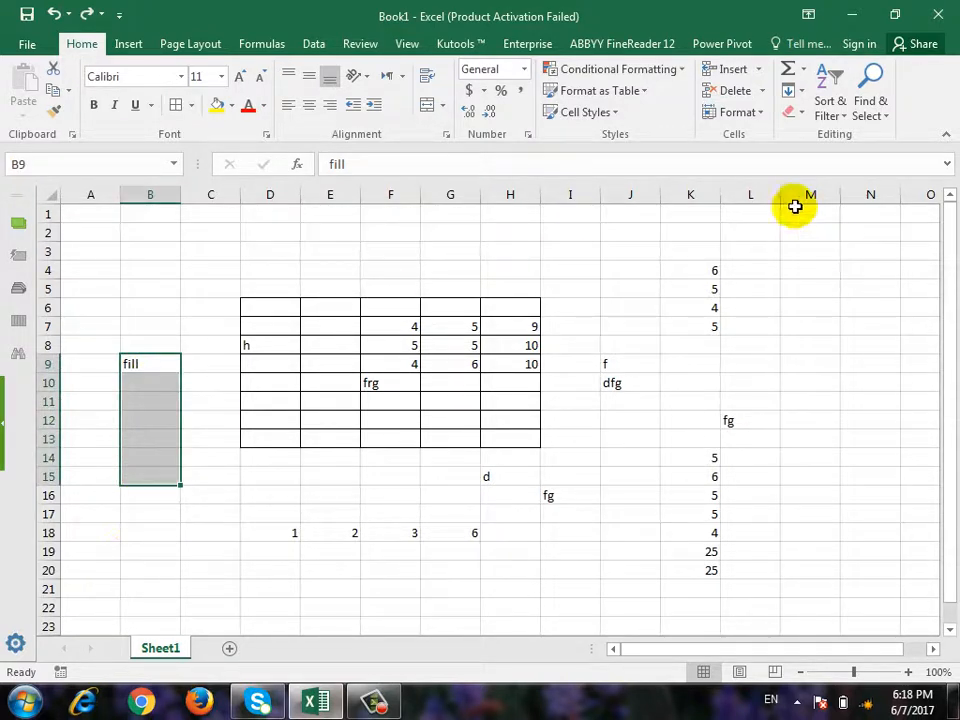
left_click(805, 95)
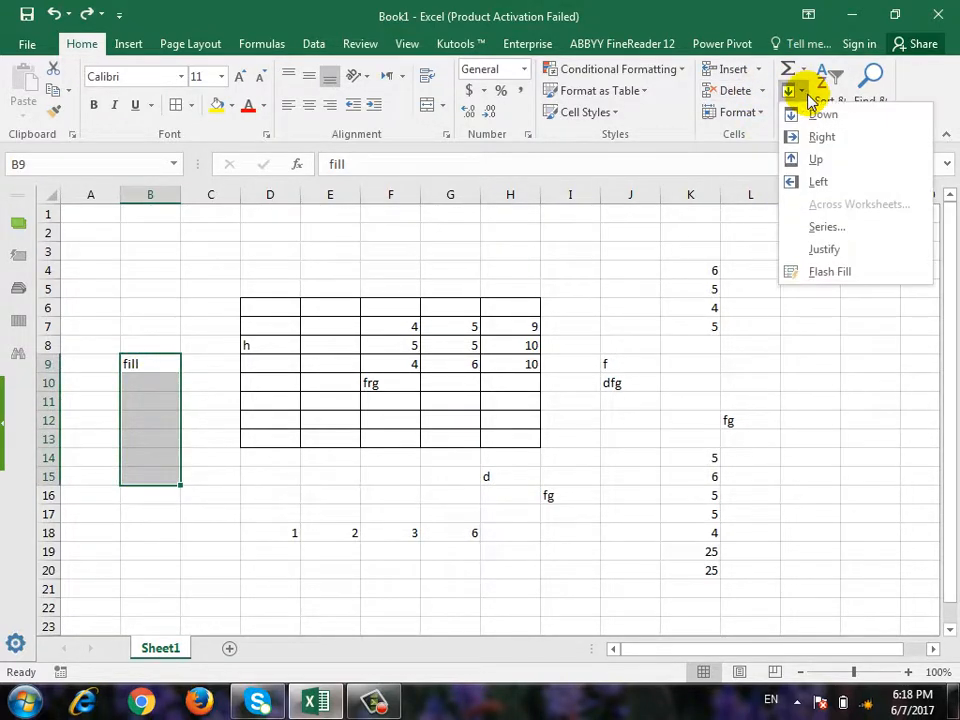
left_click(857, 121)
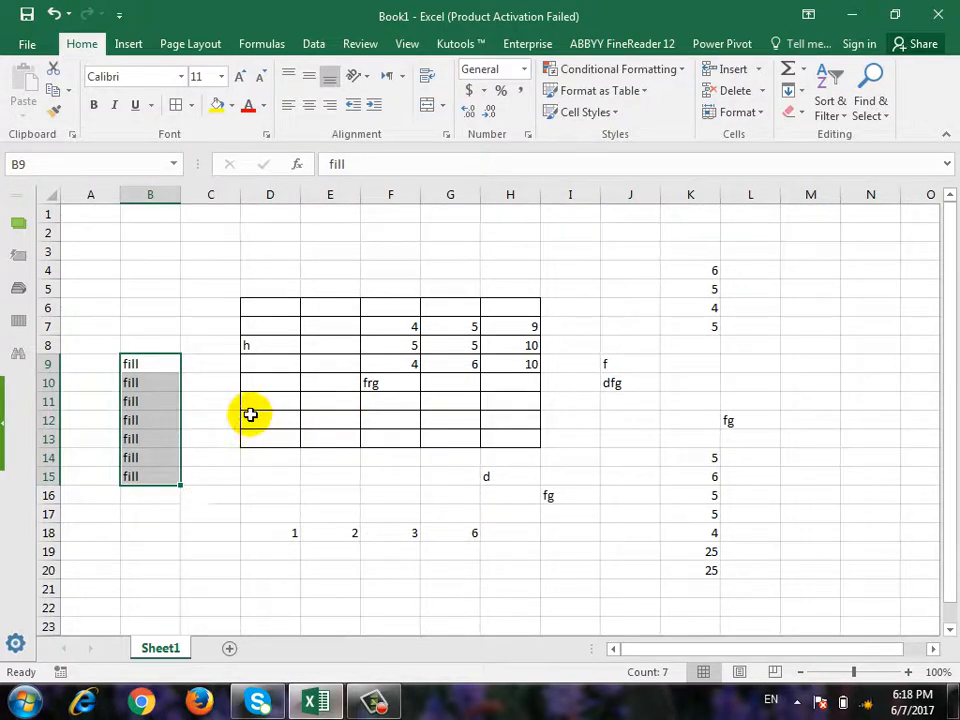
key("ctrl+z")
Copy the word in B9 down through B15 with AutoFill.
left_click(154, 364)
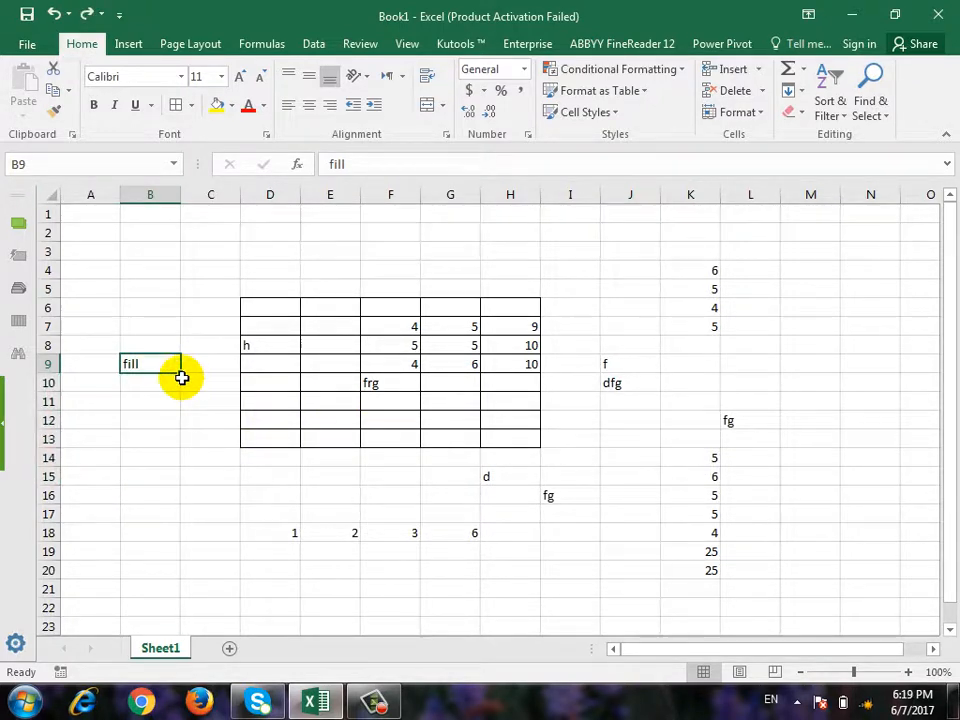
left_click_drag(183, 373, 192, 490)
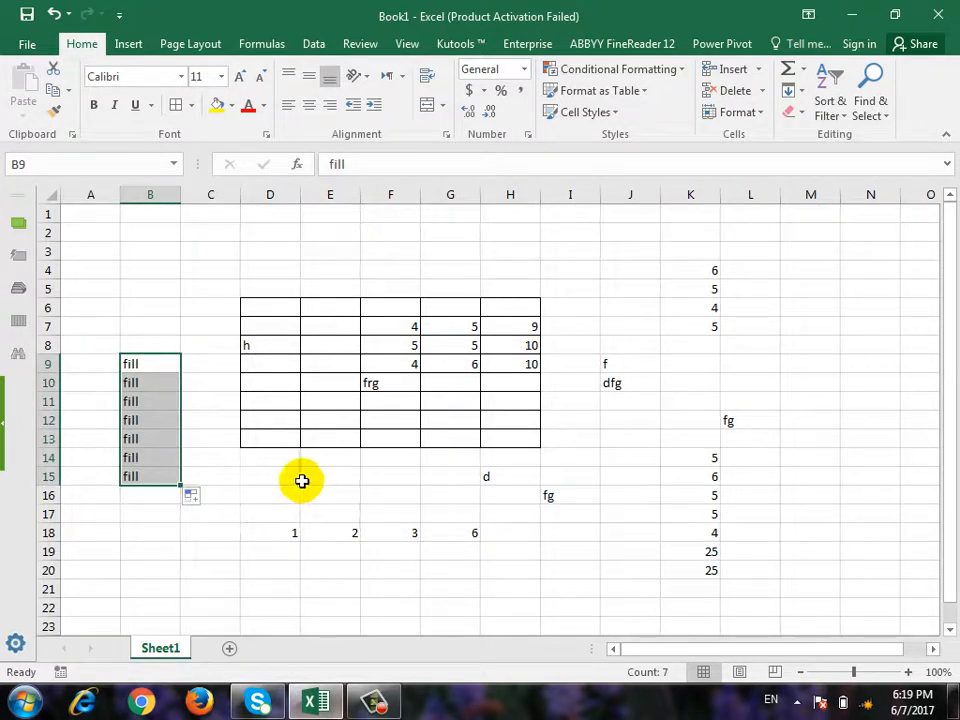
Add a second worksheet, and return to Sheet1 to check the sum formulas in H7 and H9.
left_click(259, 648)
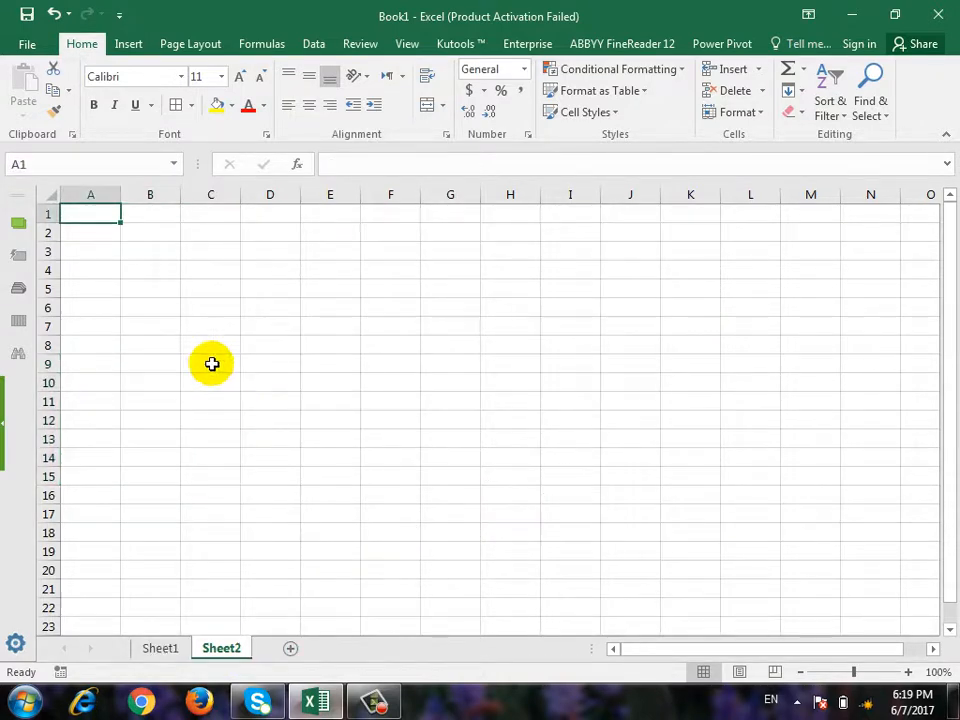
left_click(170, 326)
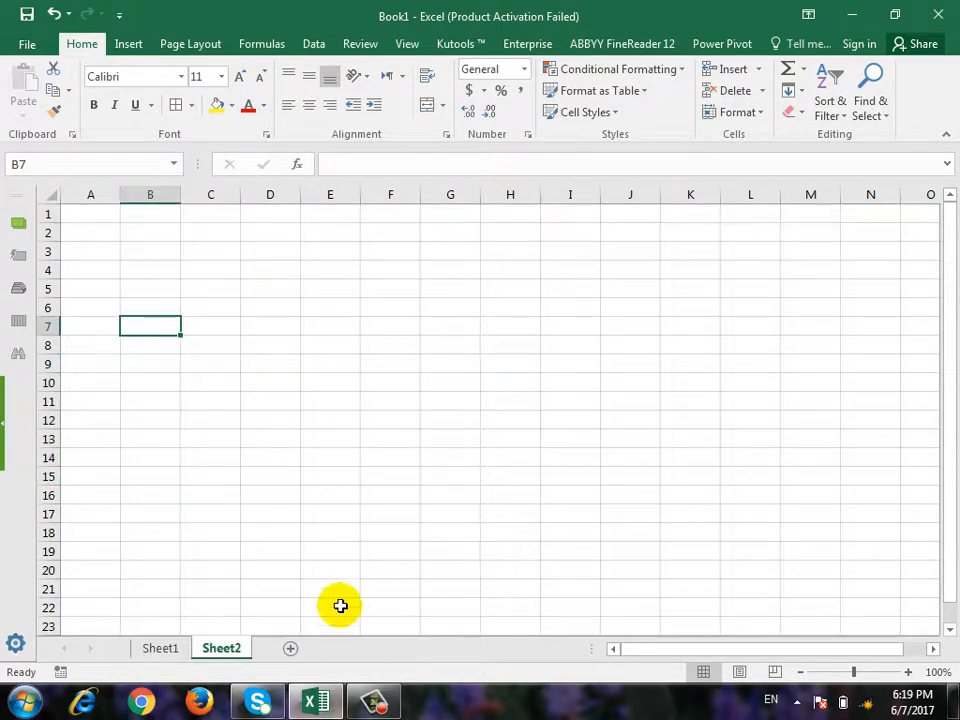
left_click(158, 645)
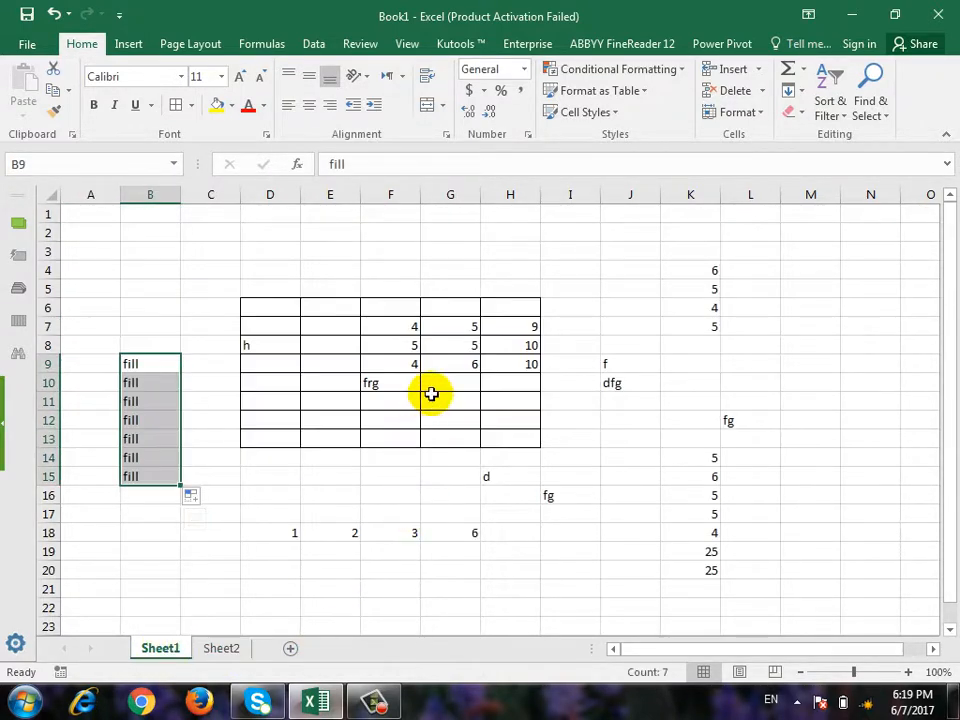
left_click(538, 329)
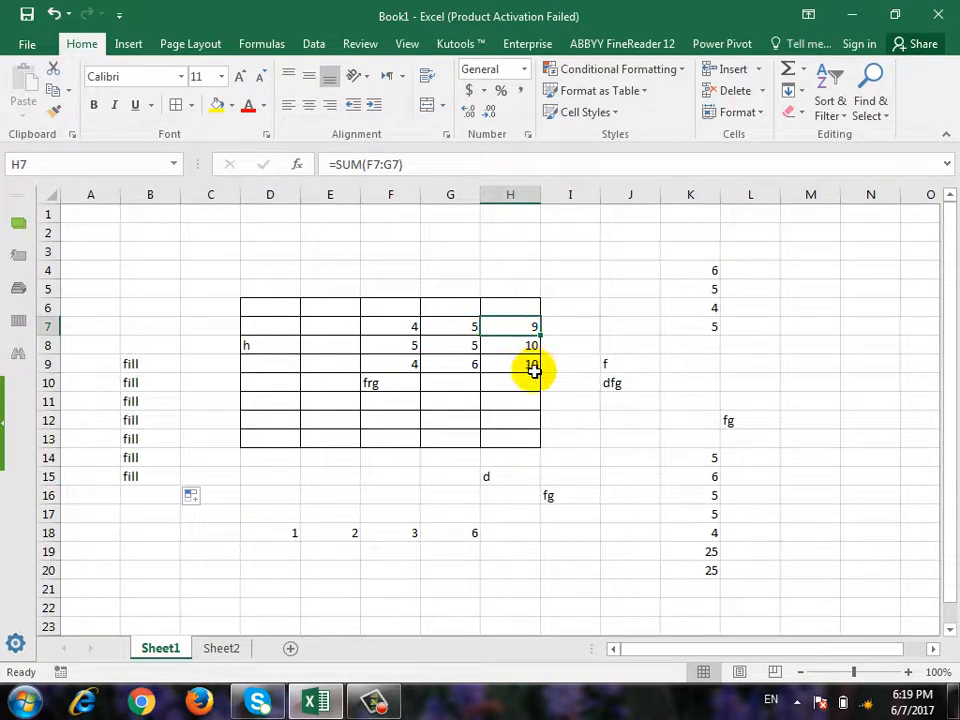
left_click(530, 367)
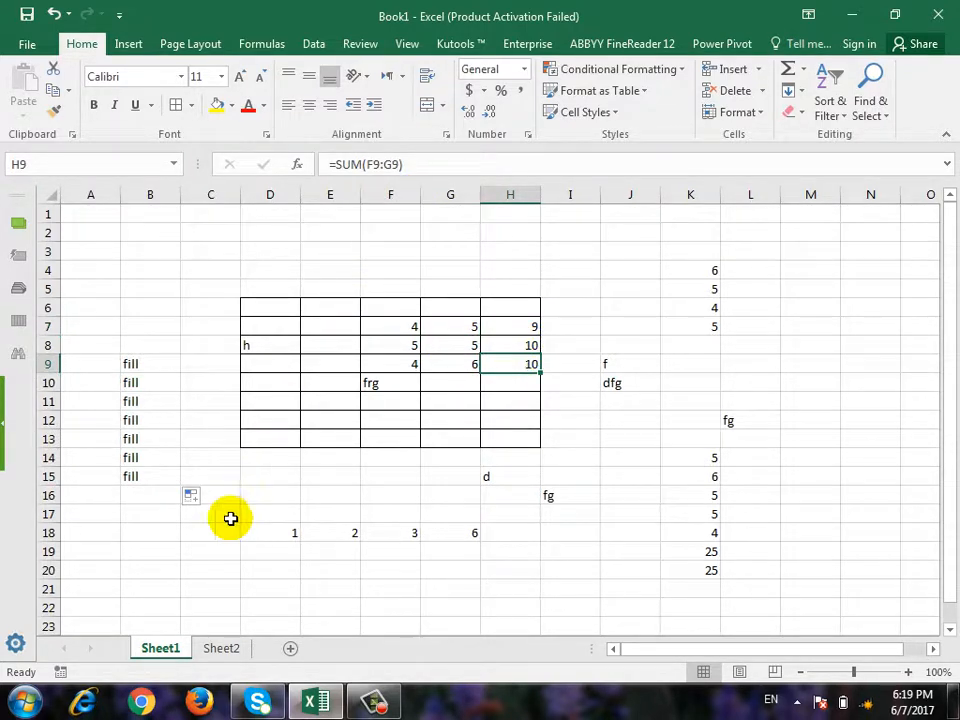
Enter a sample first name in B7 of Sheet2 and AutoFill it down through B15.
left_click(222, 650)
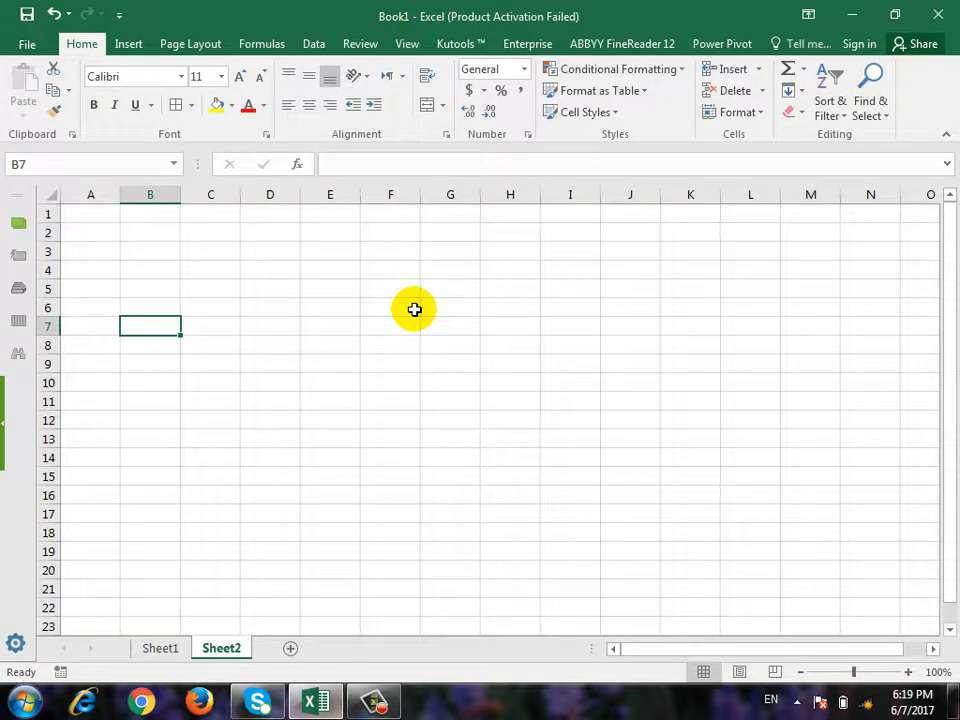
type("Ahmad")
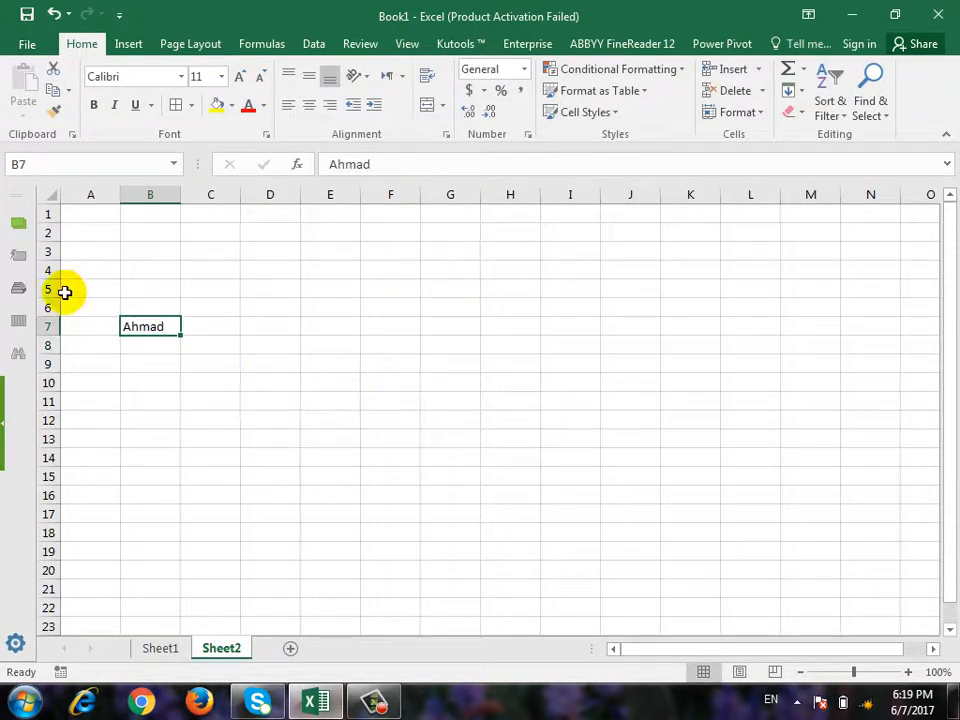
left_click_drag(184, 334, 184, 482)
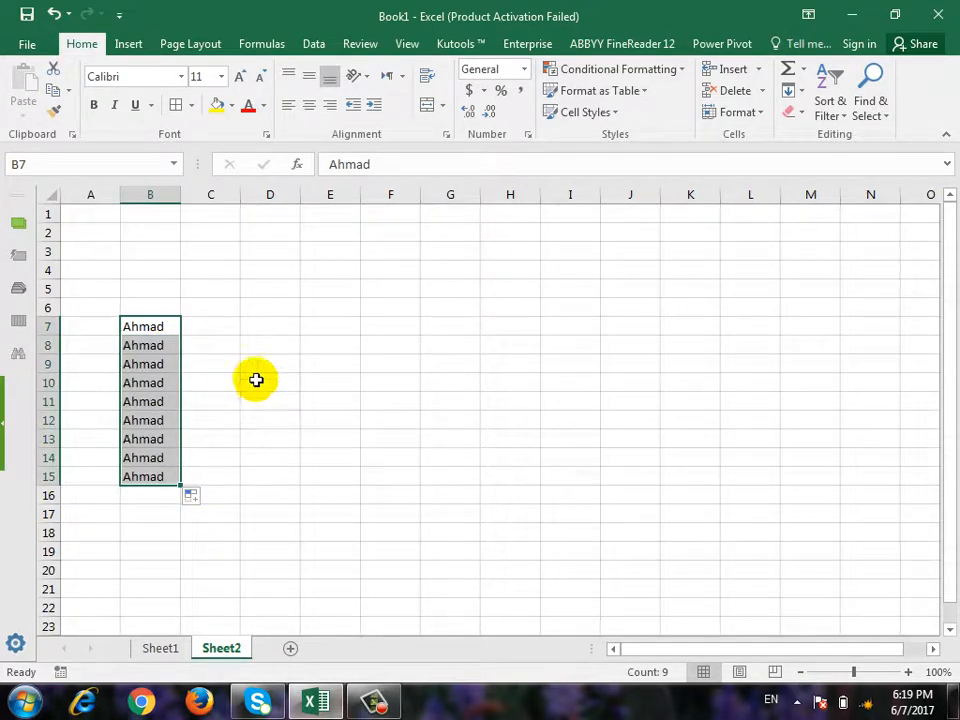
Enter 1 in C7 and 2 in C8, and extend the number series down through C16.
left_click(221, 326)
type("1")
key("Return")
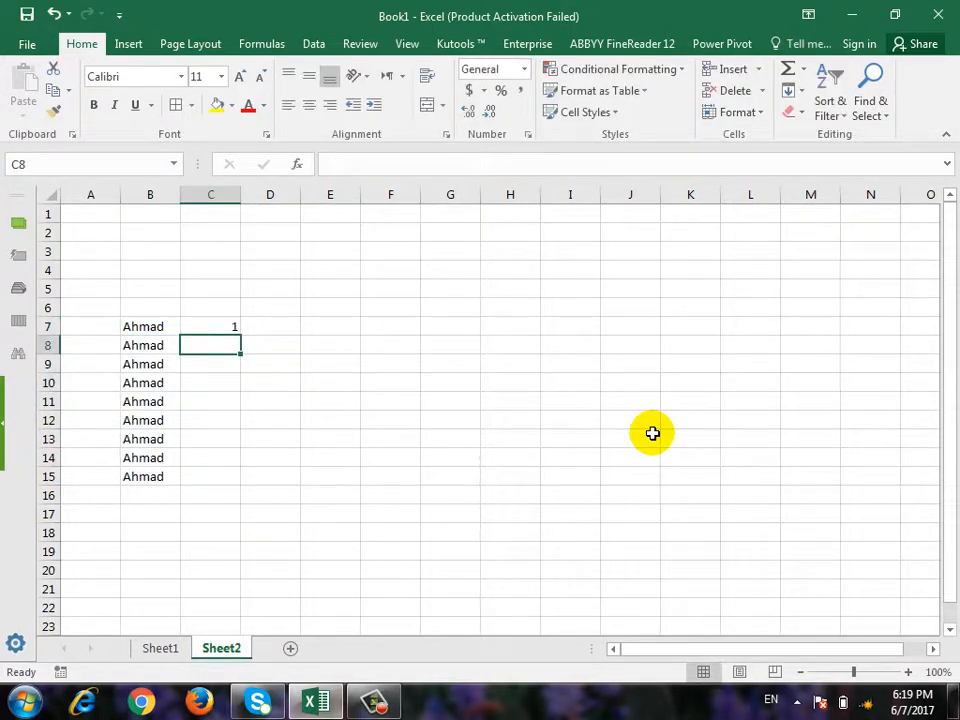
type("2")
key("Return")
key("Up")
key("Up")
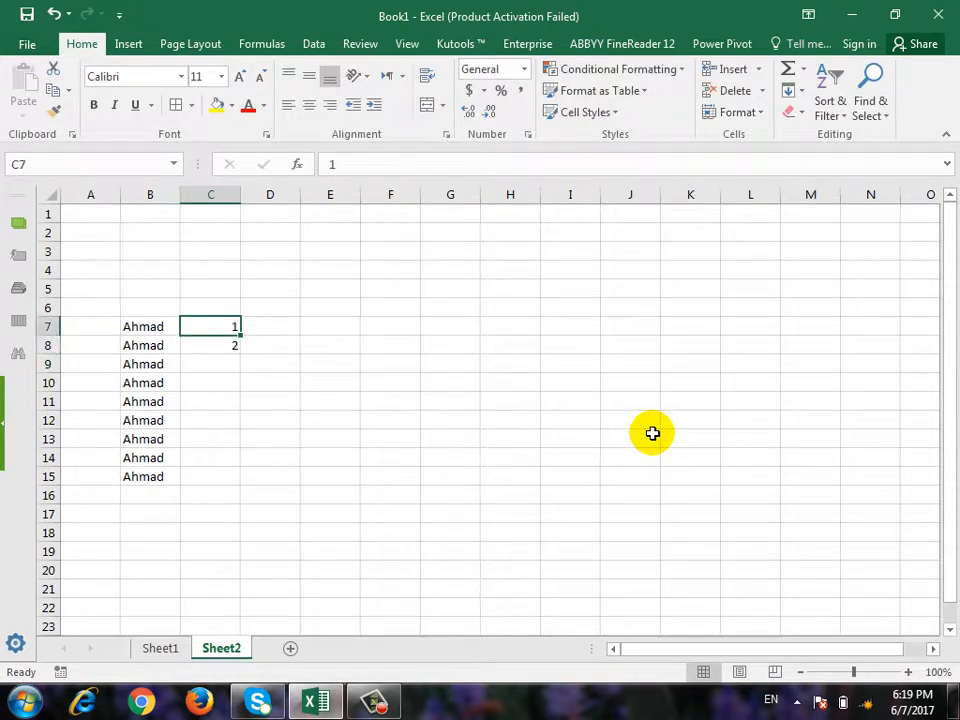
key("shift+Down")
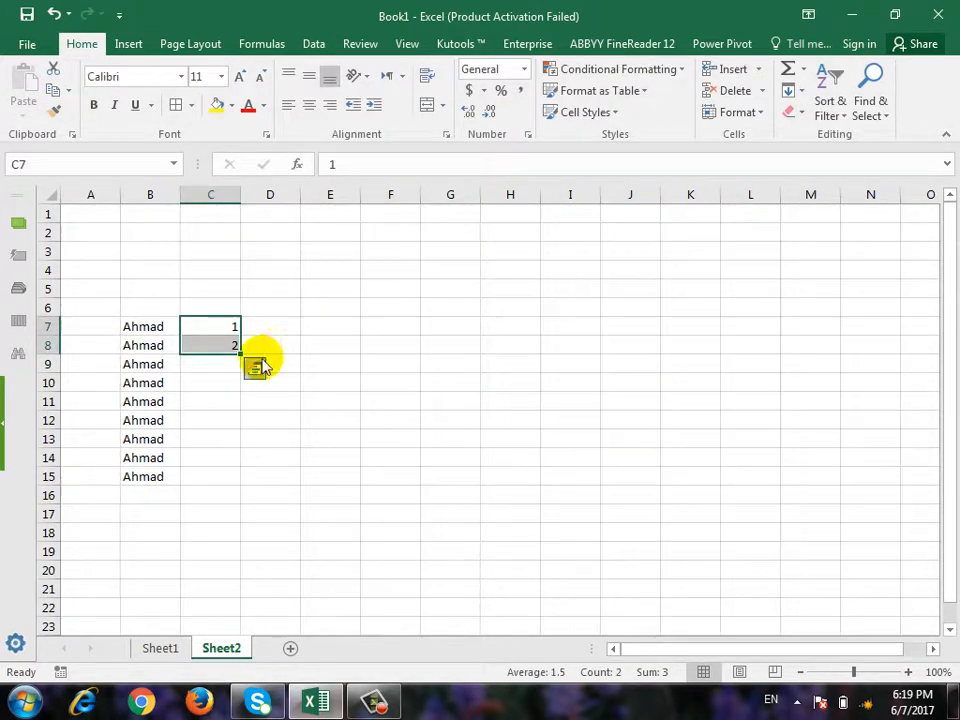
left_click_drag(240, 356, 233, 503)
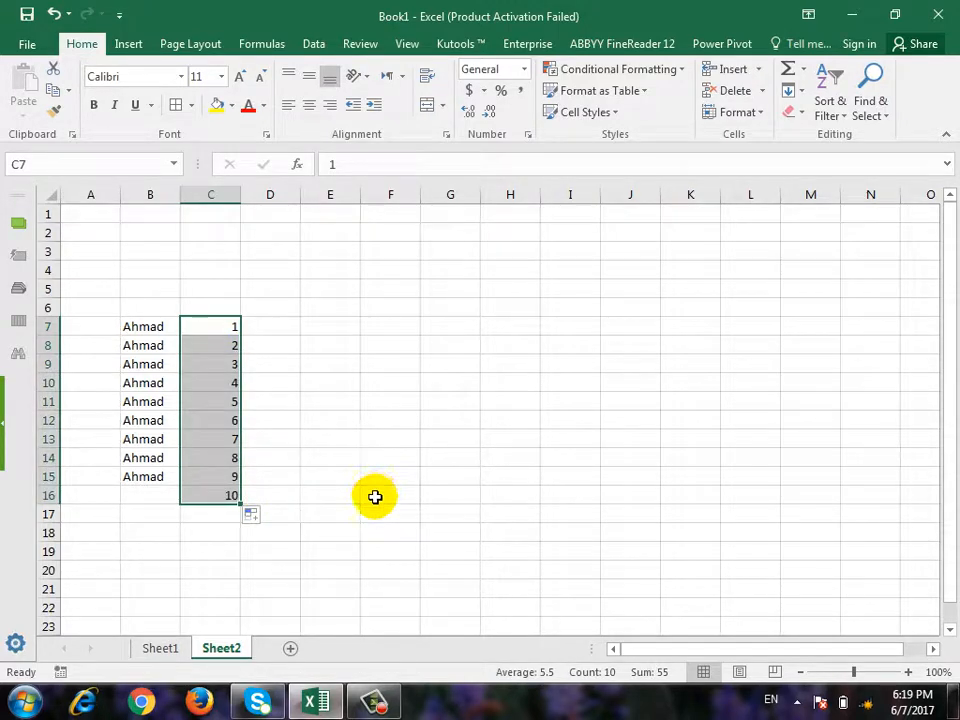
Enter 1 in D7, try filling it down through D15, and undo that fill.
left_click(282, 330)
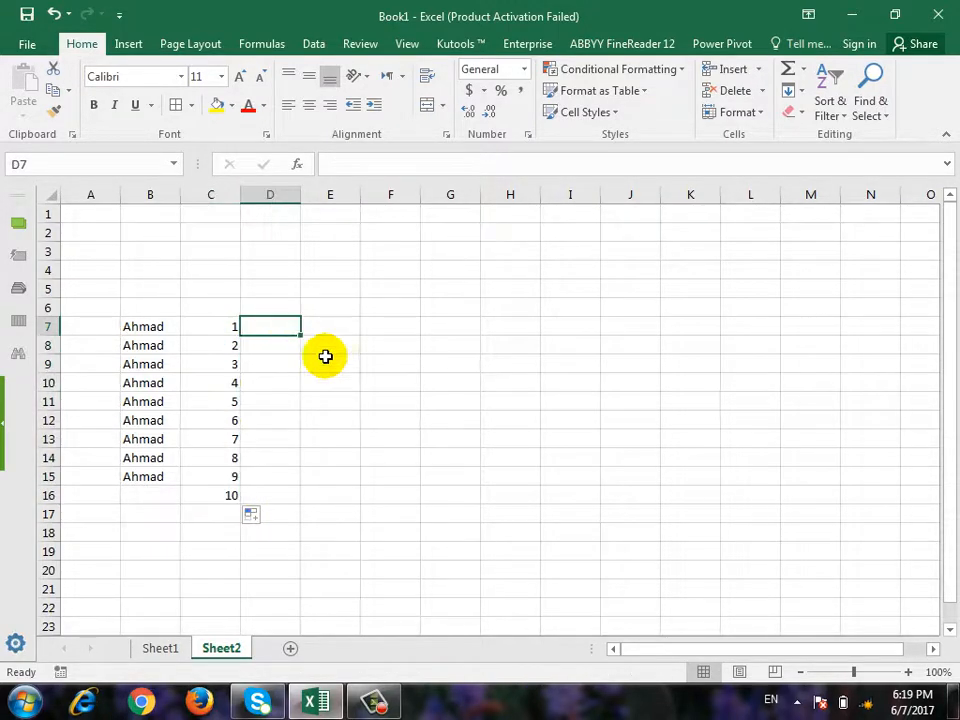
type("1")
left_click(312, 376)
left_click(270, 327)
left_click_drag(299, 335, 304, 478)
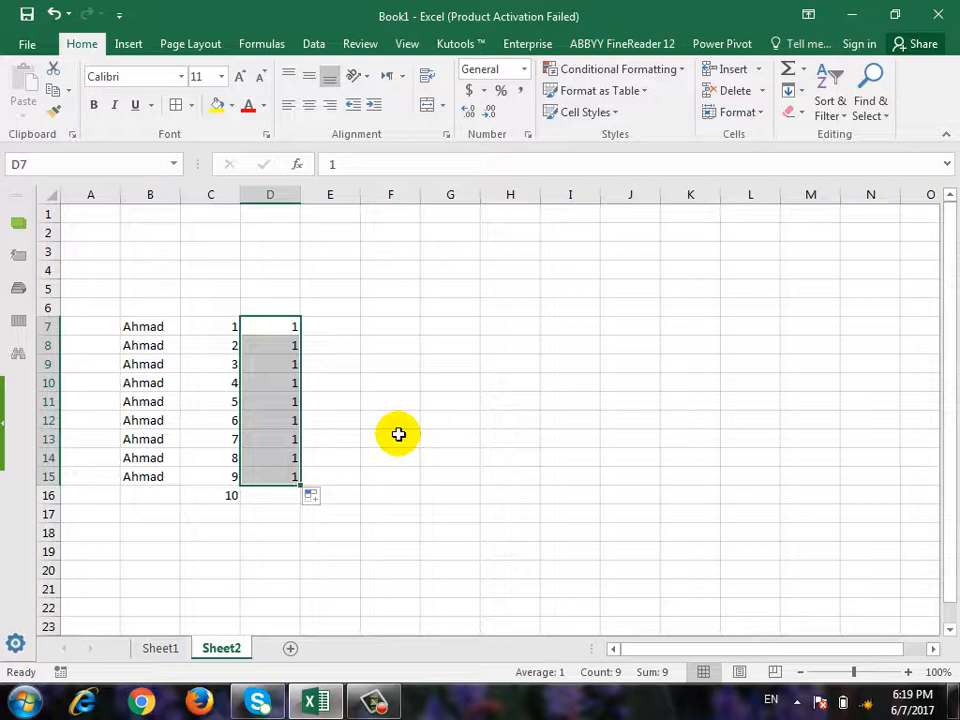
key("ctrl+z")
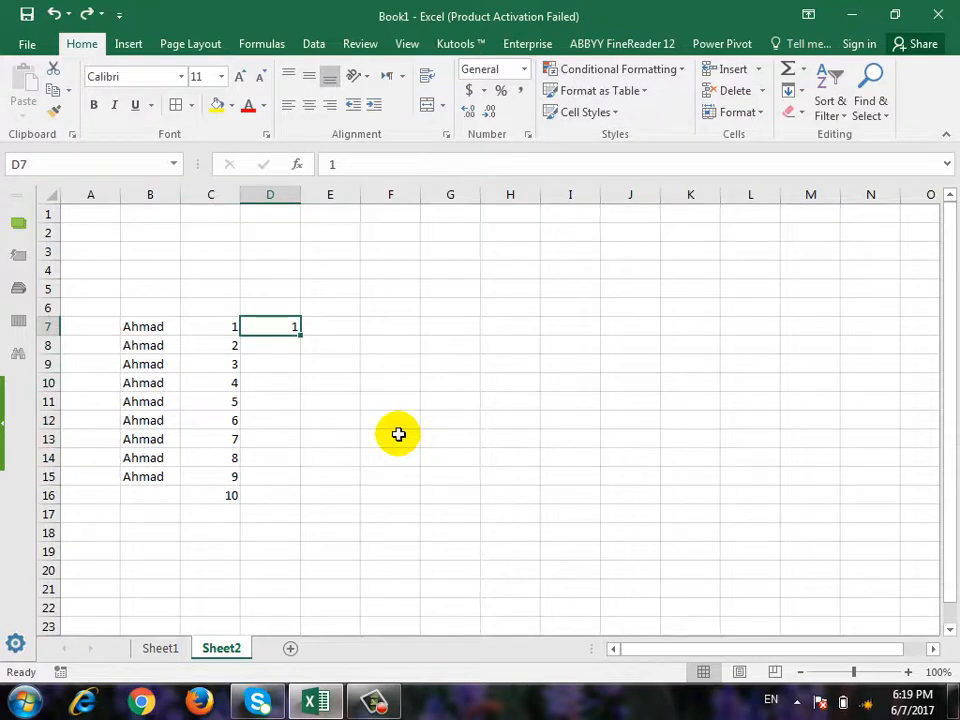
left_click(155, 328)
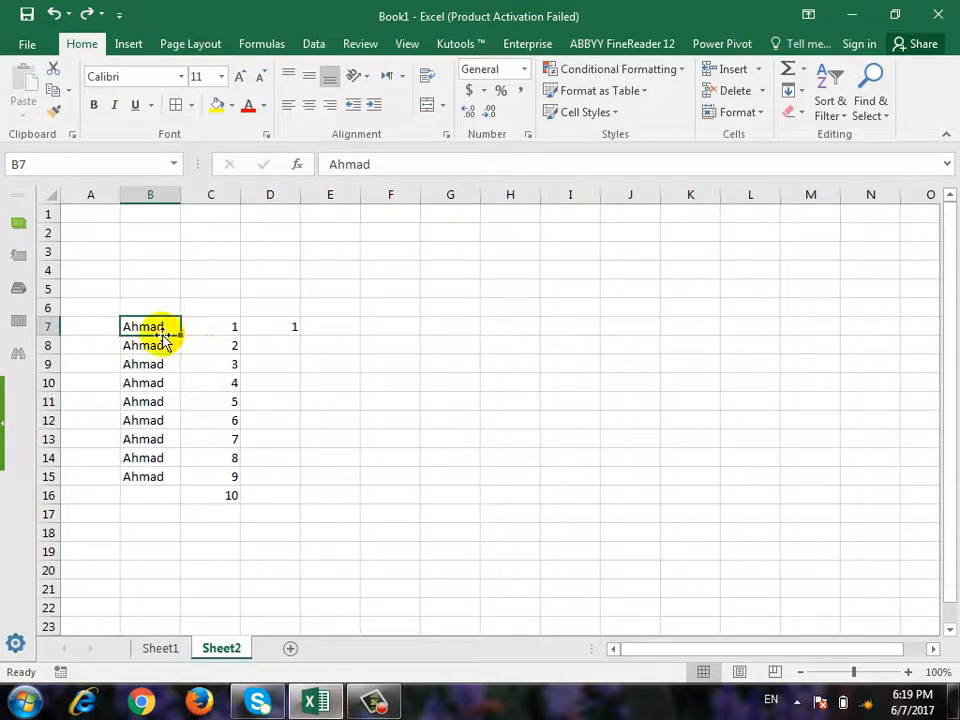
Enter Sunday in E7, AutoFill the weekdays down through E17, and fit column E's width to its contents.
left_click(343, 330)
type("Sunday")
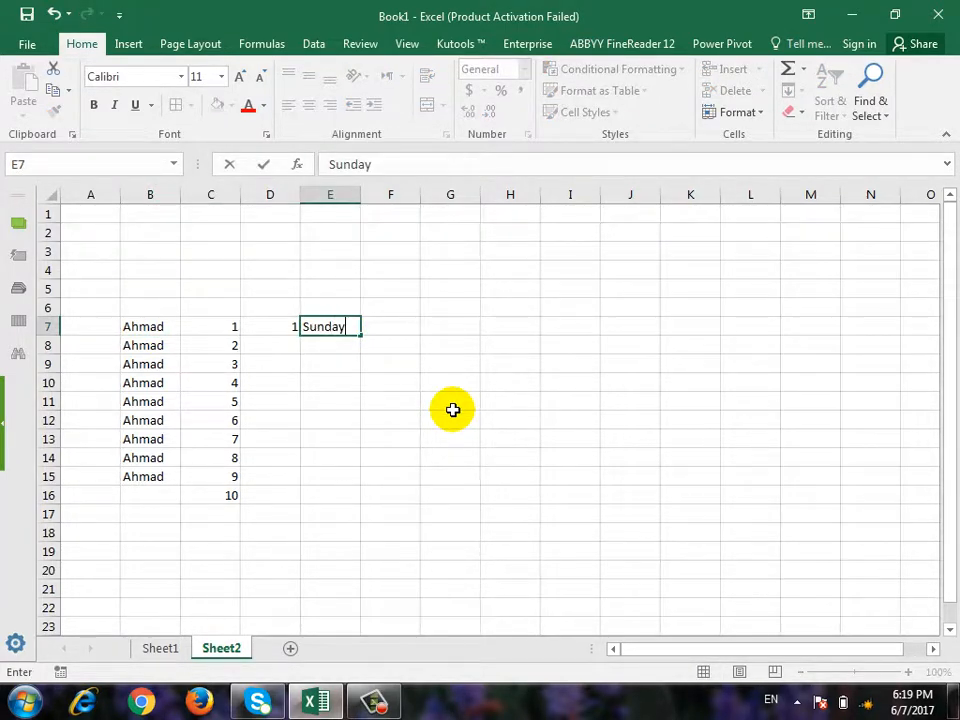
key("Return")
key("Up")
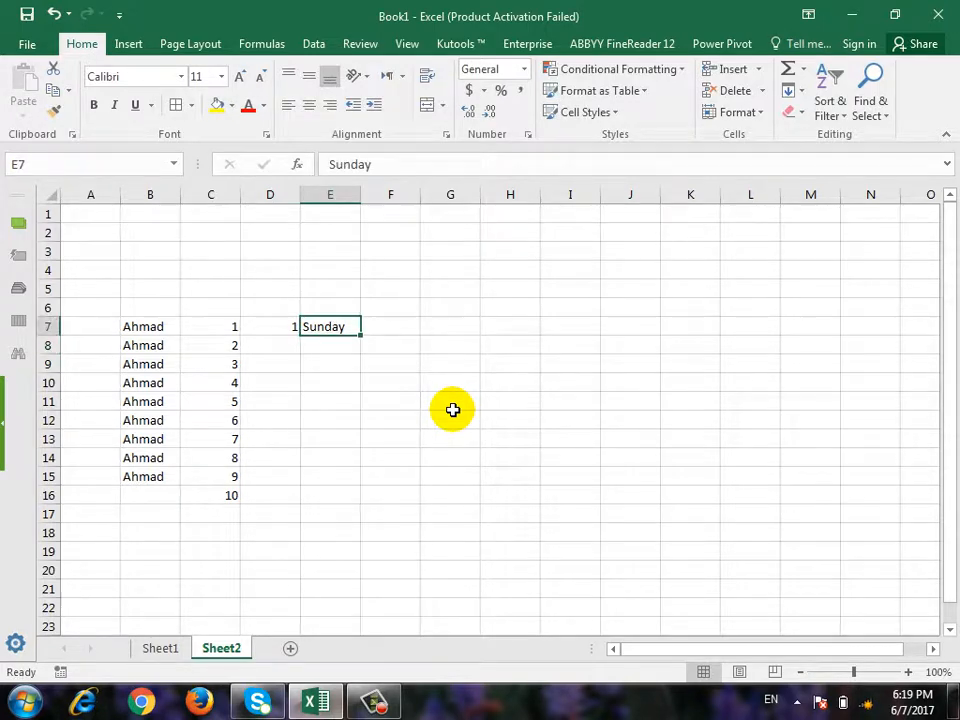
left_click_drag(360, 337, 364, 518)
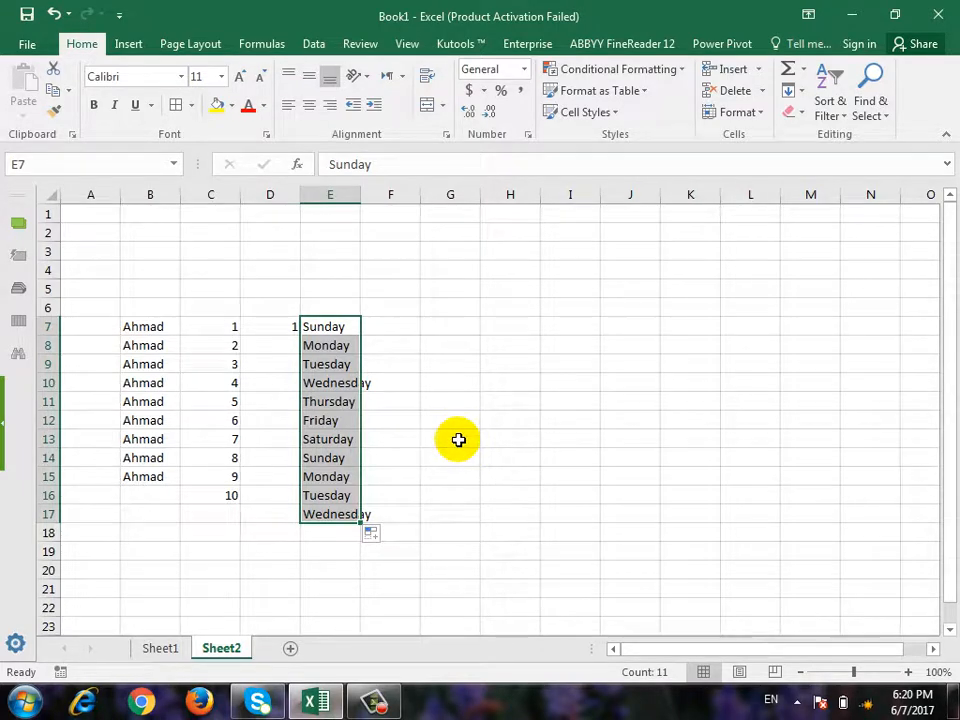
double_click(360, 194)
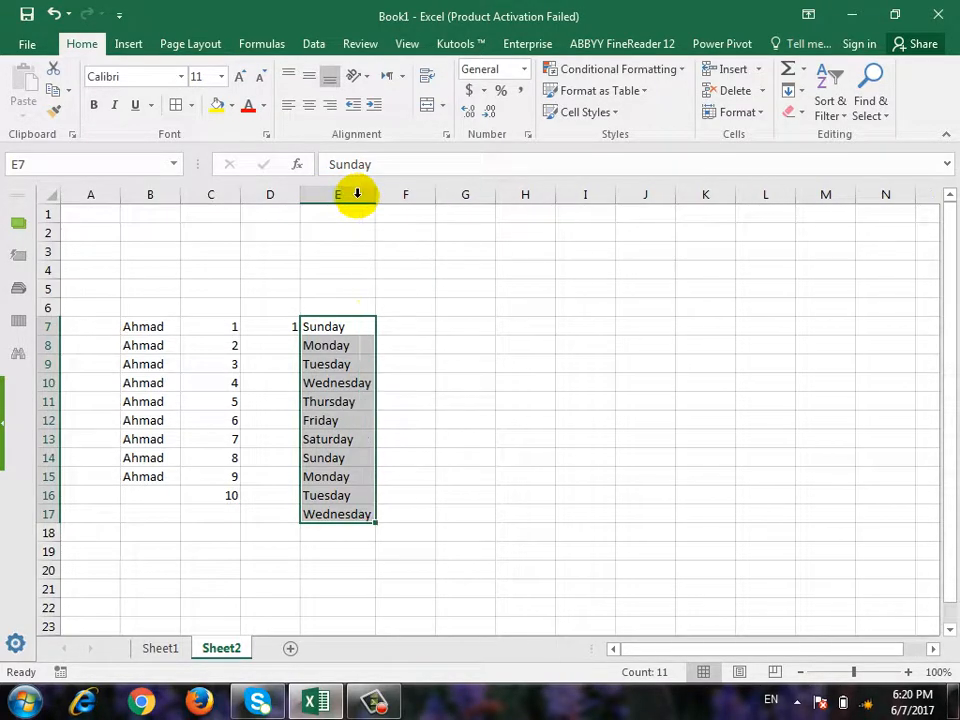
Enter January in F7, AutoFill the months down through F18, and fit column F's width to its contents.
left_click(403, 329)
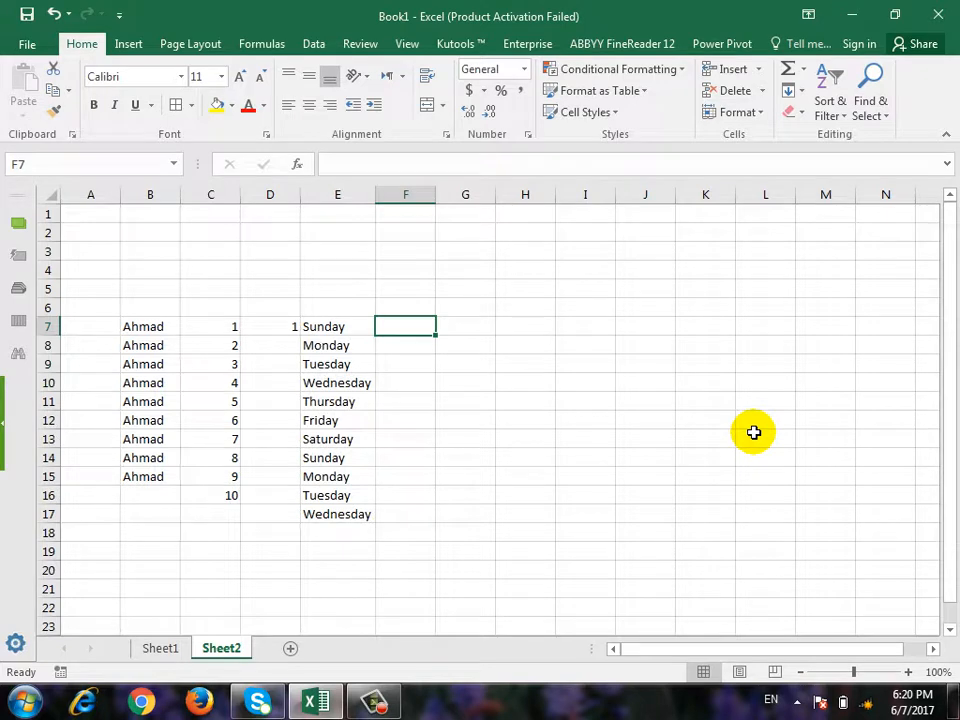
type("Januar")
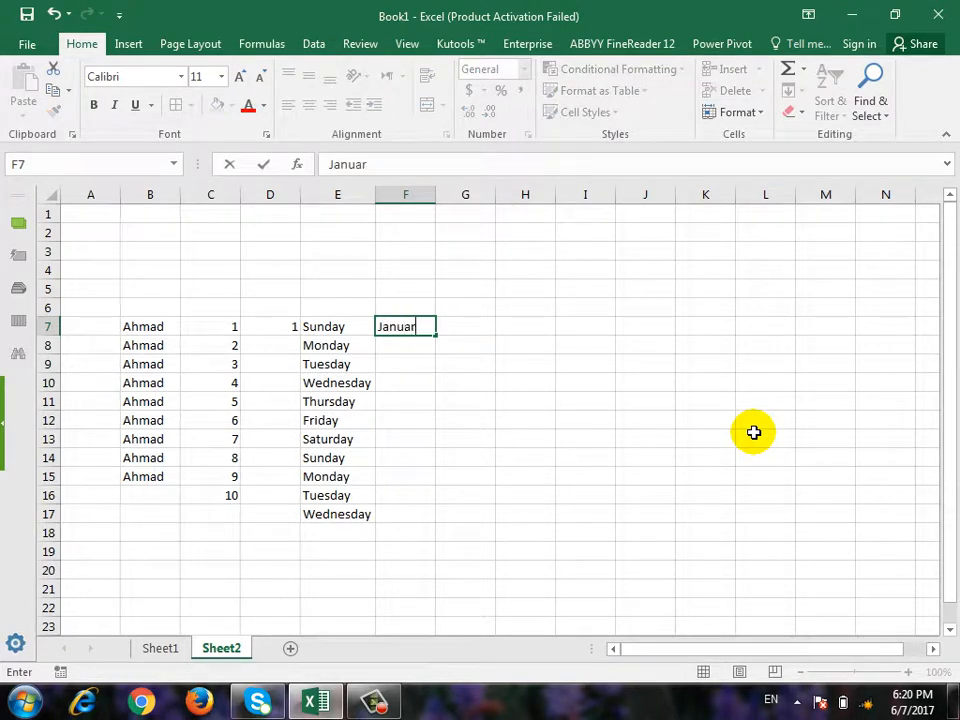
type("y")
key("Return")
key("Up")
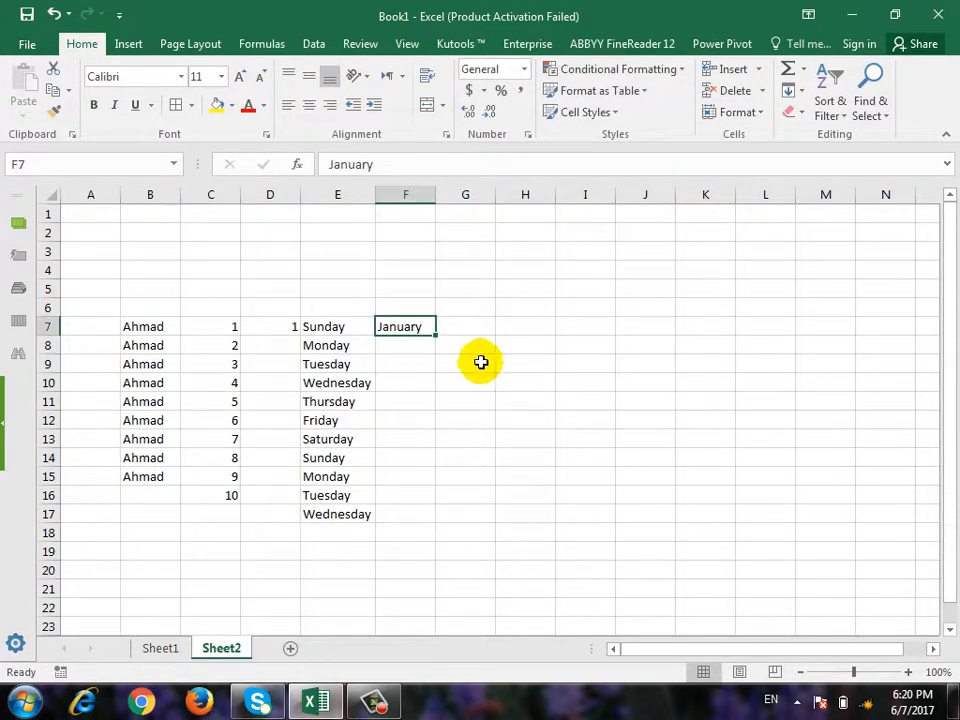
left_click_drag(435, 334, 440, 552)
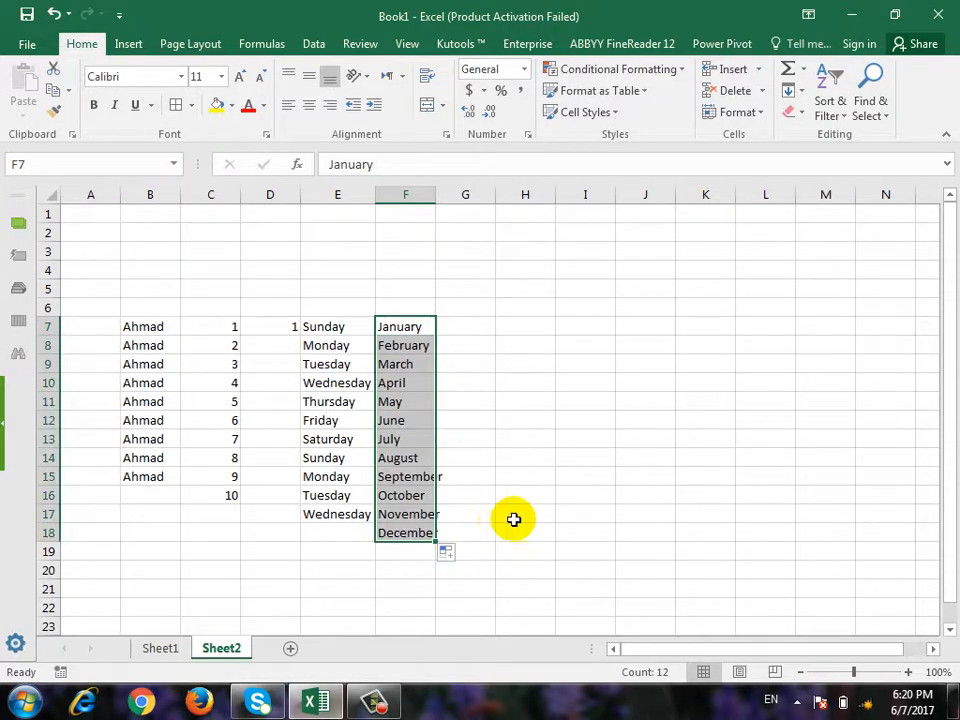
double_click(435, 194)
Enter a sample name in H7 and copy it across H7:K7 with Fill Right.
left_click(496, 319)
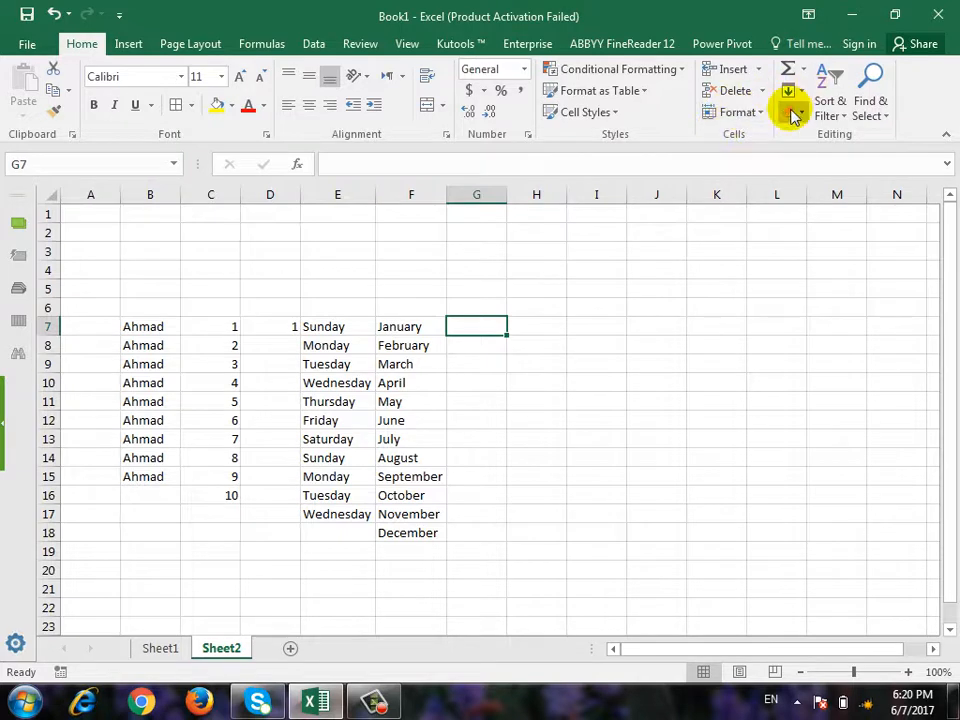
left_click(549, 324)
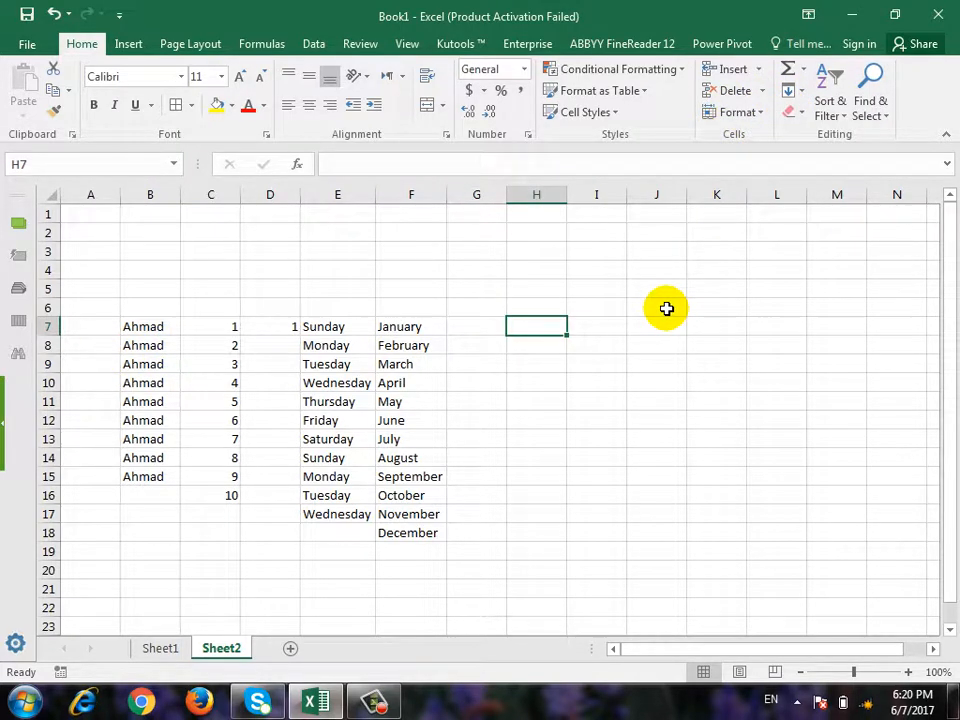
type("A")
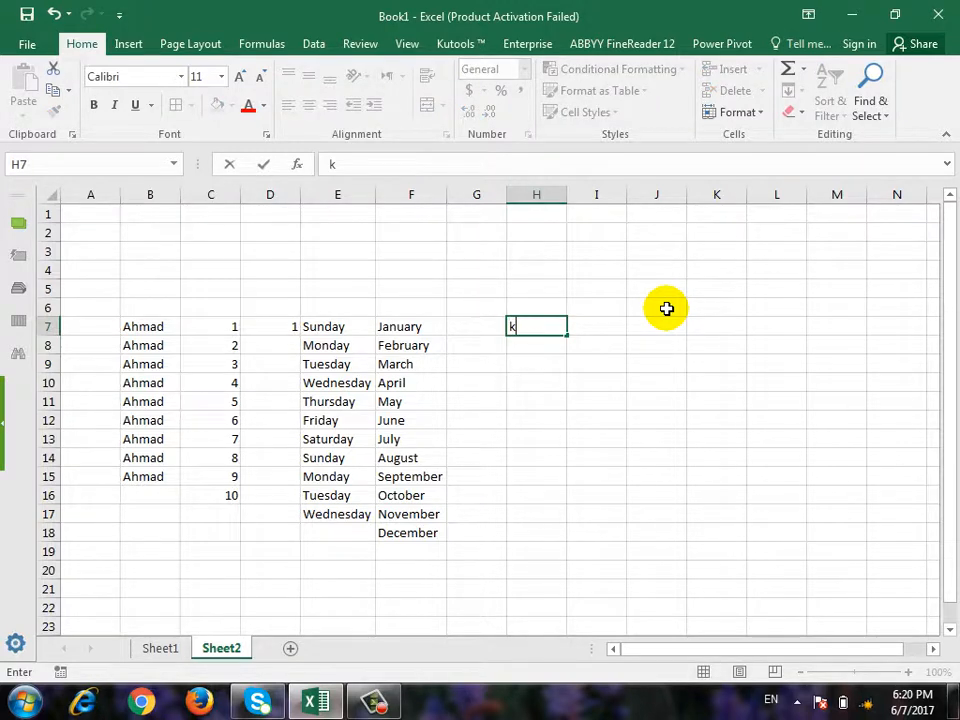
key("Return")
key("Up")
key("shift+Right")
key("shift+Right")
key("shift+Right")
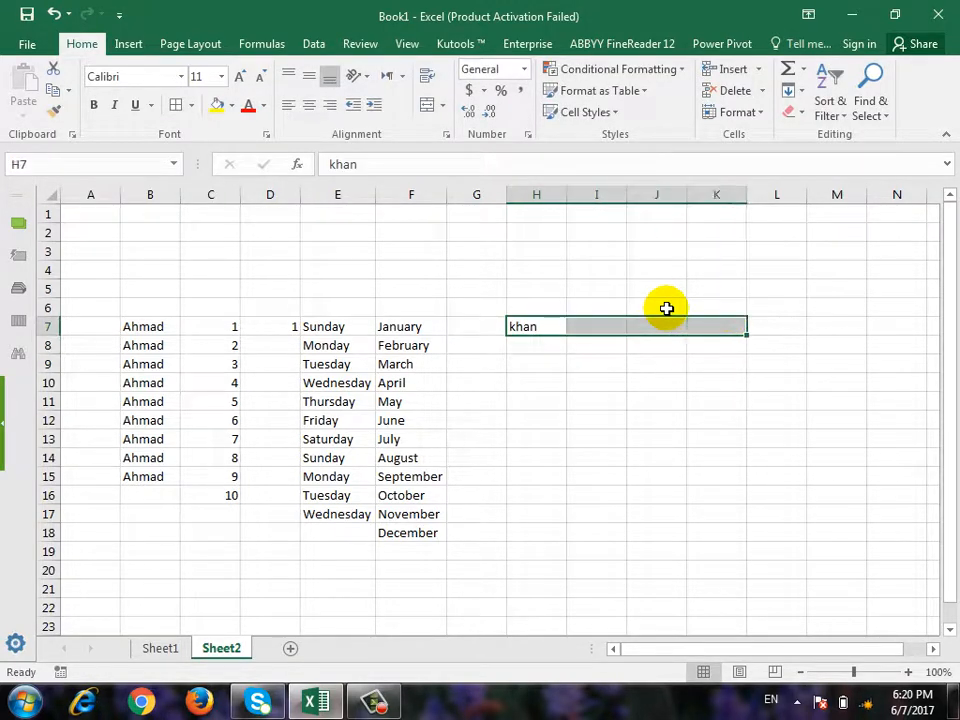
left_click(802, 92)
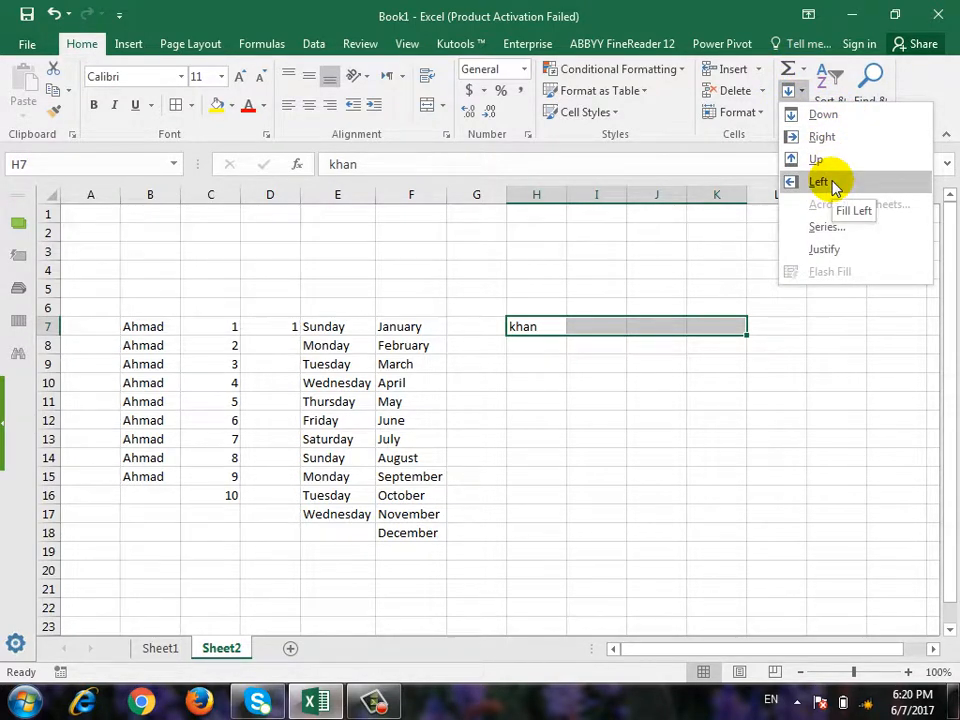
left_click(840, 138)
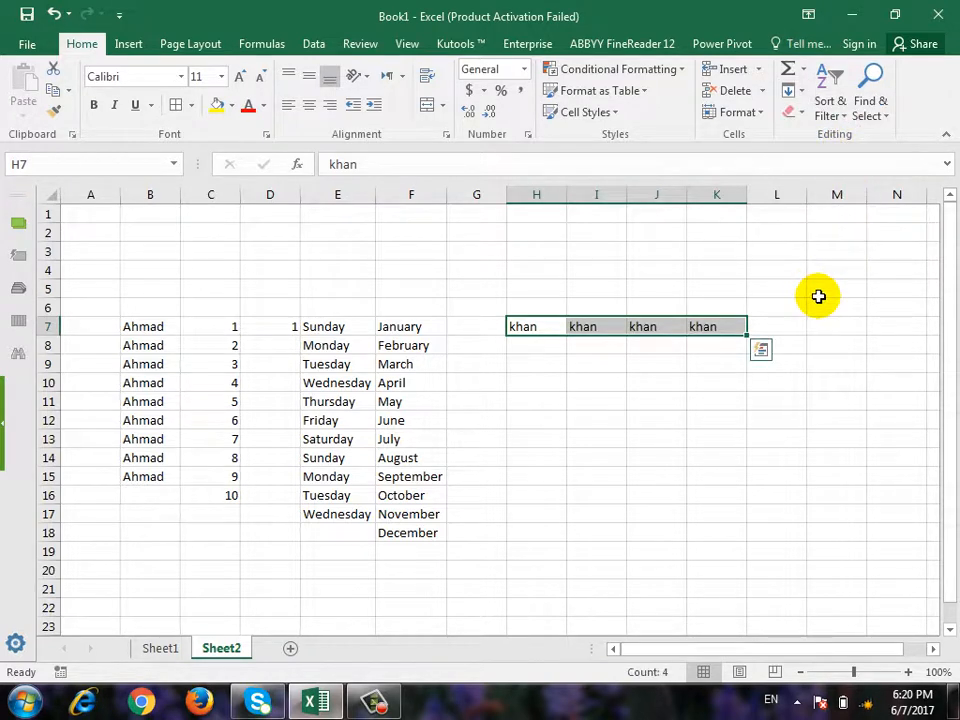
Undo the Fill Right across H7:K7 and clear the sample name from H7.
key("ctrl+z")
left_click(790, 90)
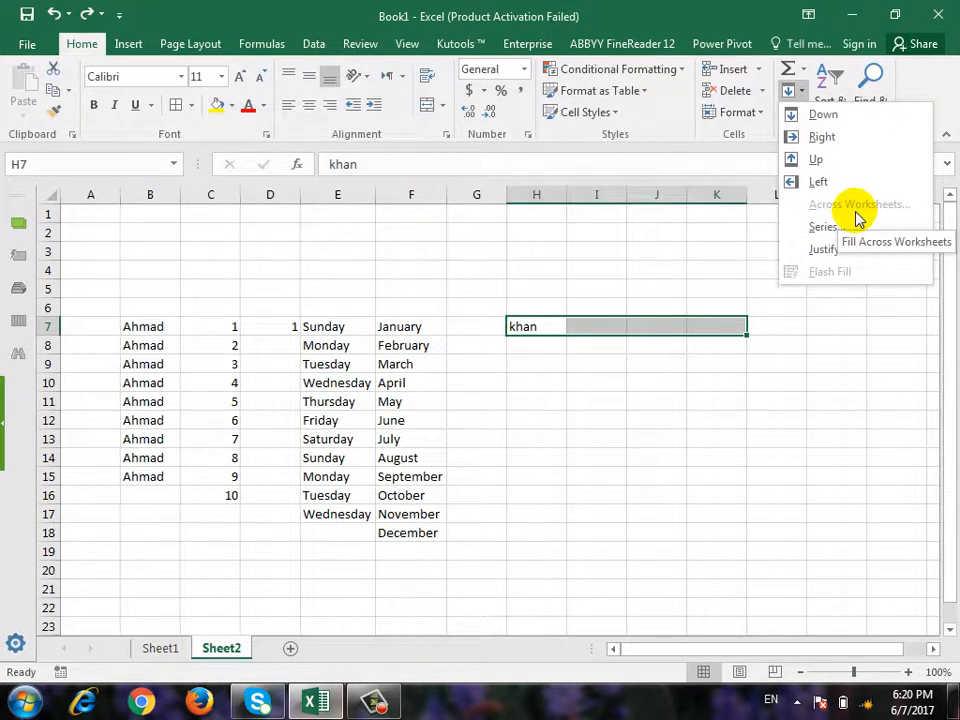
key("Escape")
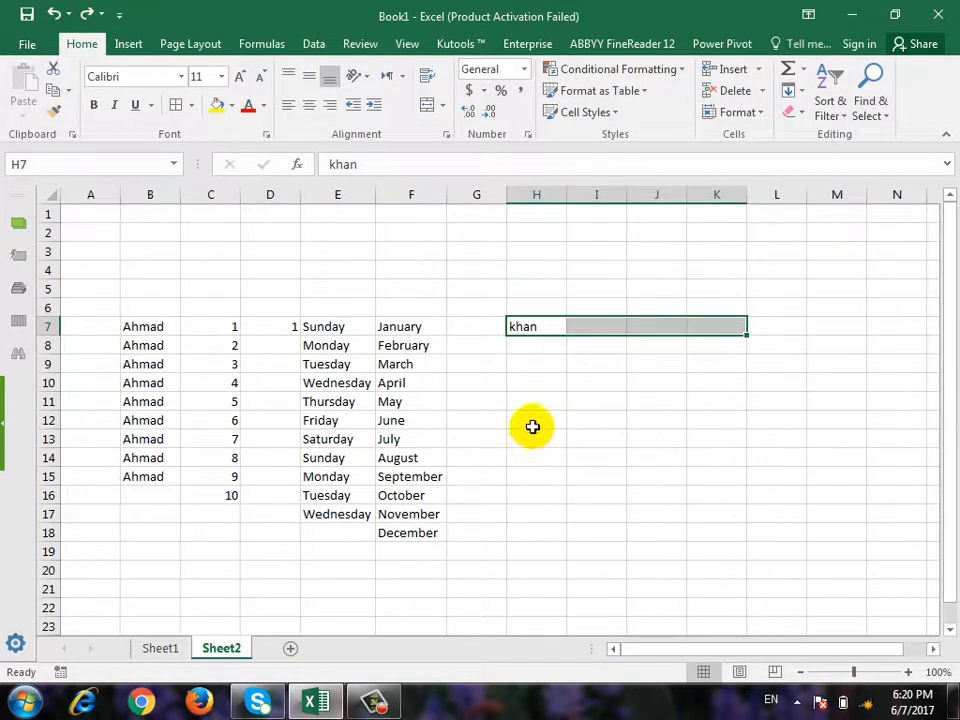
left_click(571, 436)
left_click(521, 328)
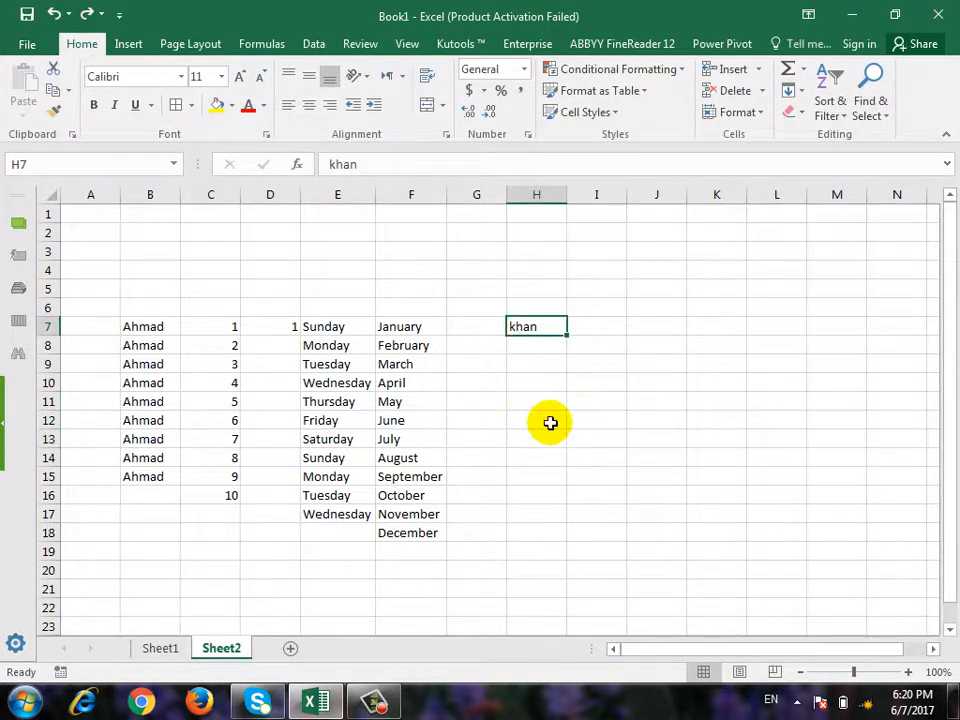
key("Delete")
Add two new worksheets, Sheet3 and Sheet4, and return to Sheet2.
left_click(292, 648)
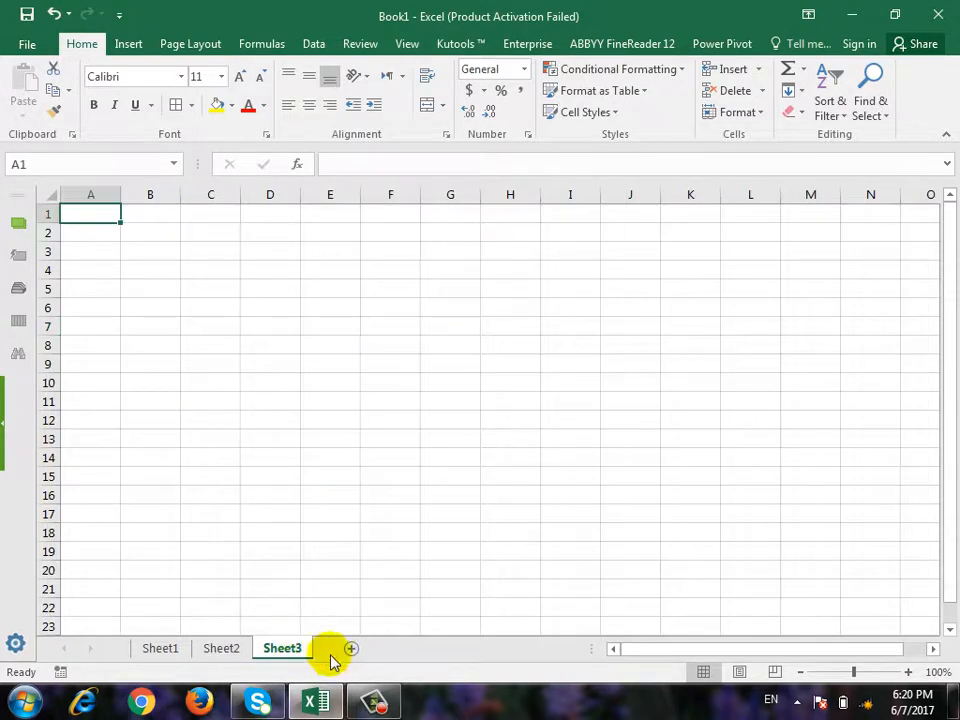
left_click(355, 647)
left_click(221, 648)
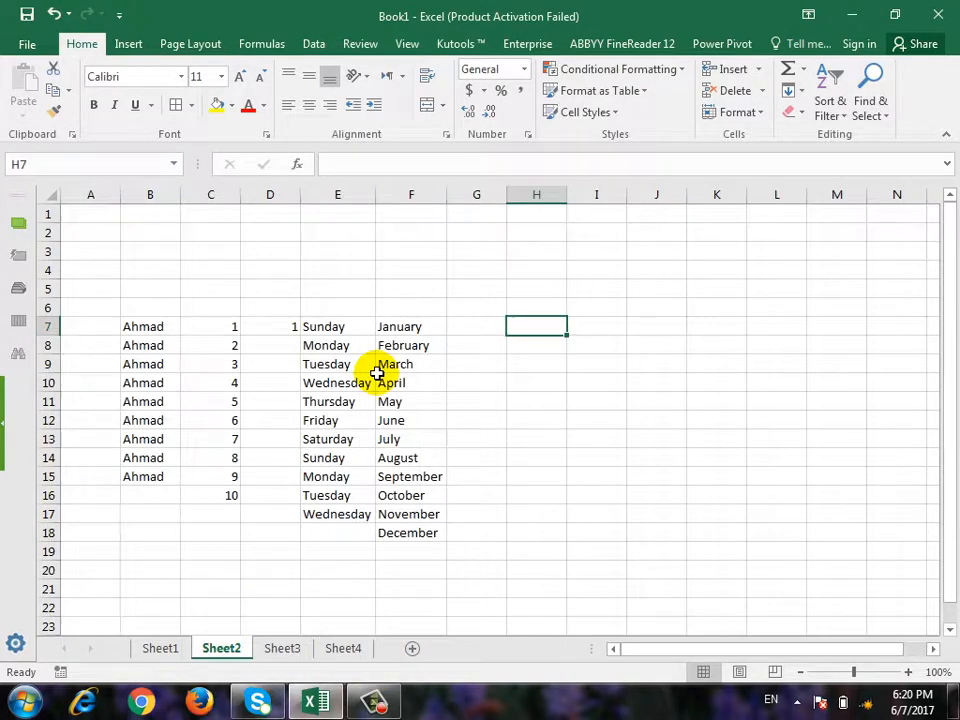
Apply all borders to B7:F18 on Sheet2, and look at Sheet3 and Sheet4 before returning to Sheet2.
mouse_move(148, 316)
left_mouse_down()
mouse_move(150, 328)
mouse_move(381, 480)
mouse_move(424, 514)
mouse_move(433, 536)
left_mouse_up()
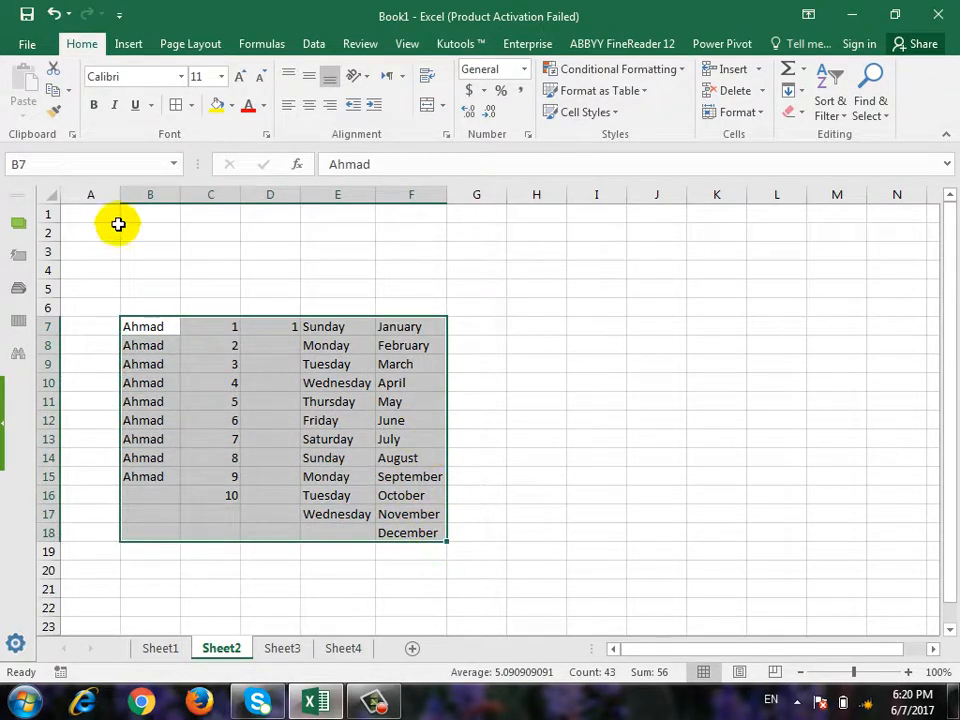
left_click(174, 104)
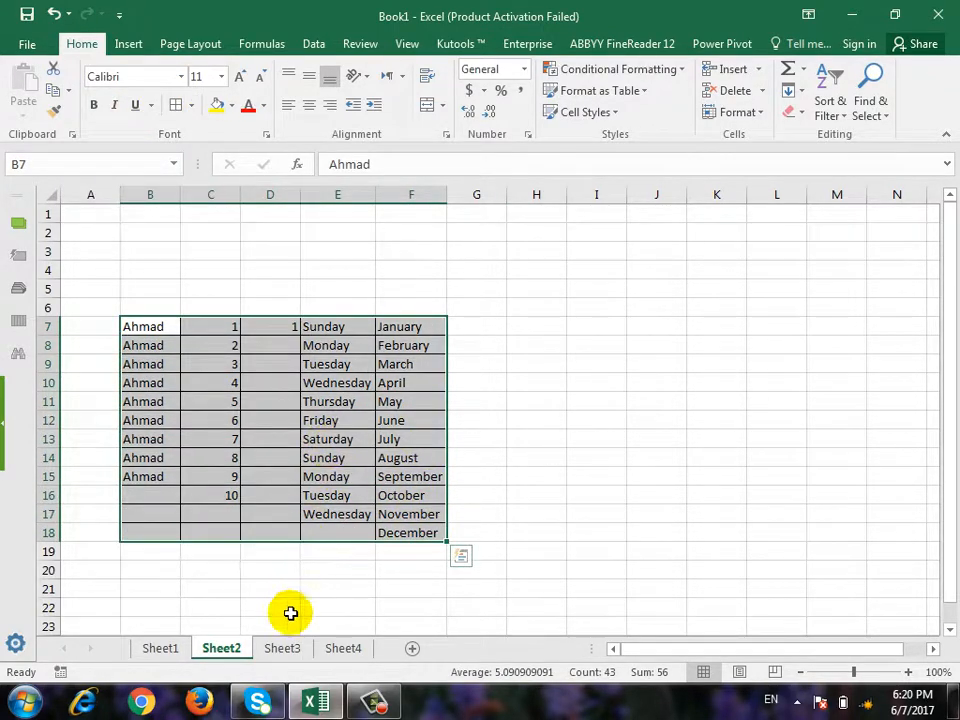
left_click(281, 647)
left_click(343, 648)
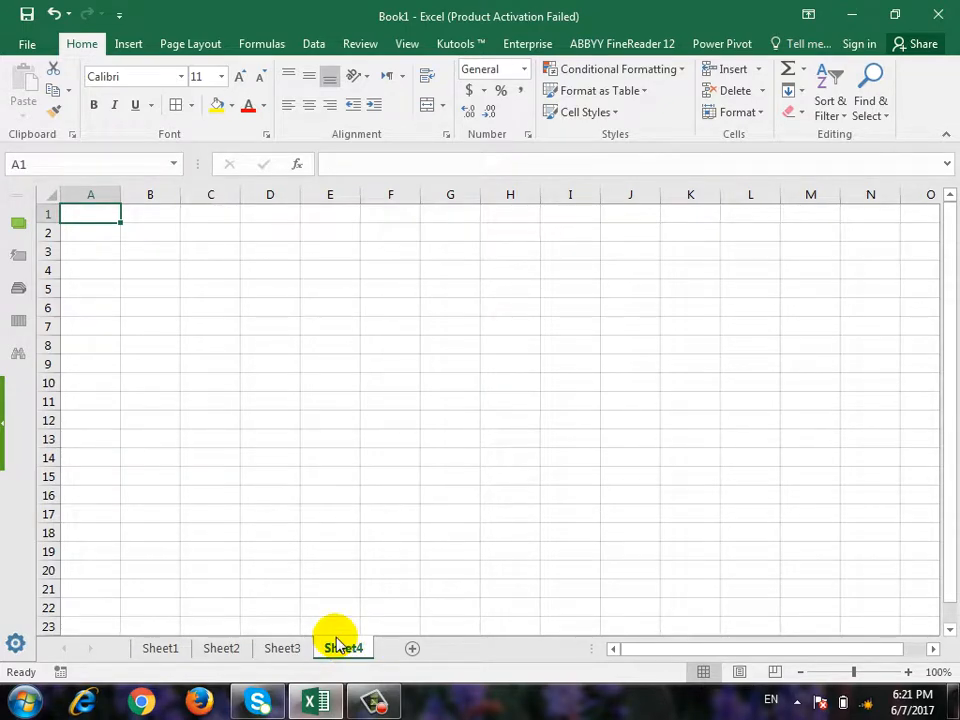
left_click(222, 648)
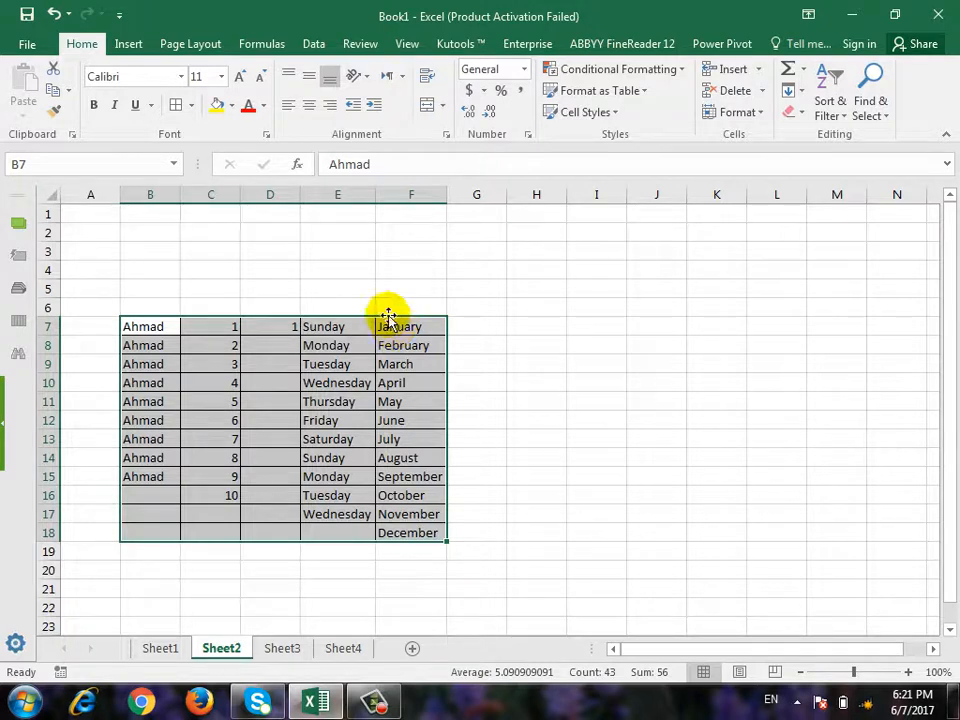
right_click(226, 650)
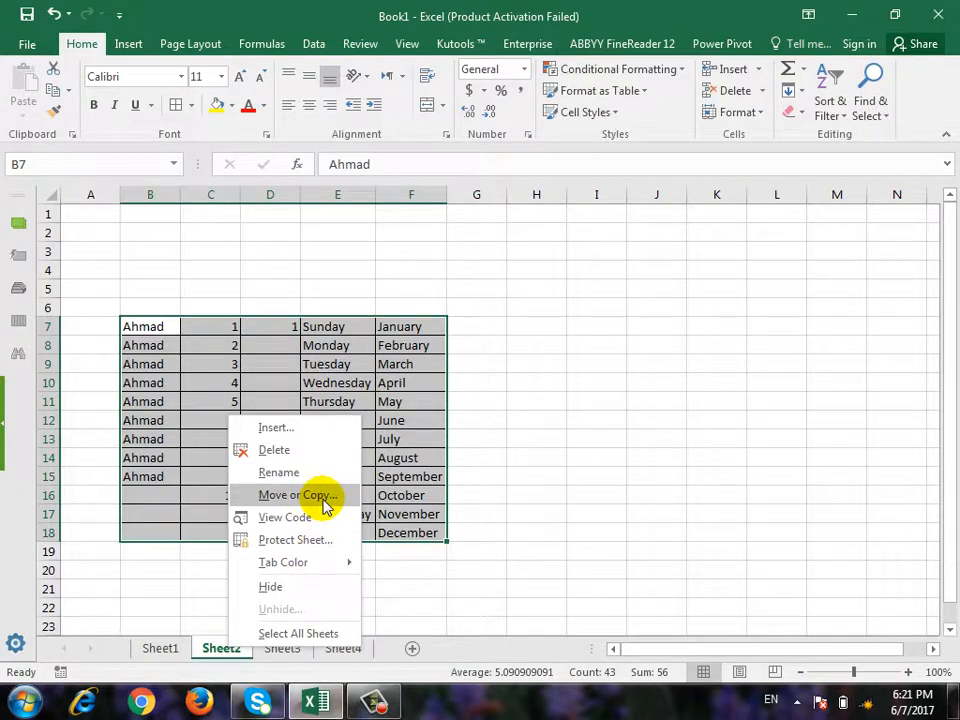
left_click(240, 382)
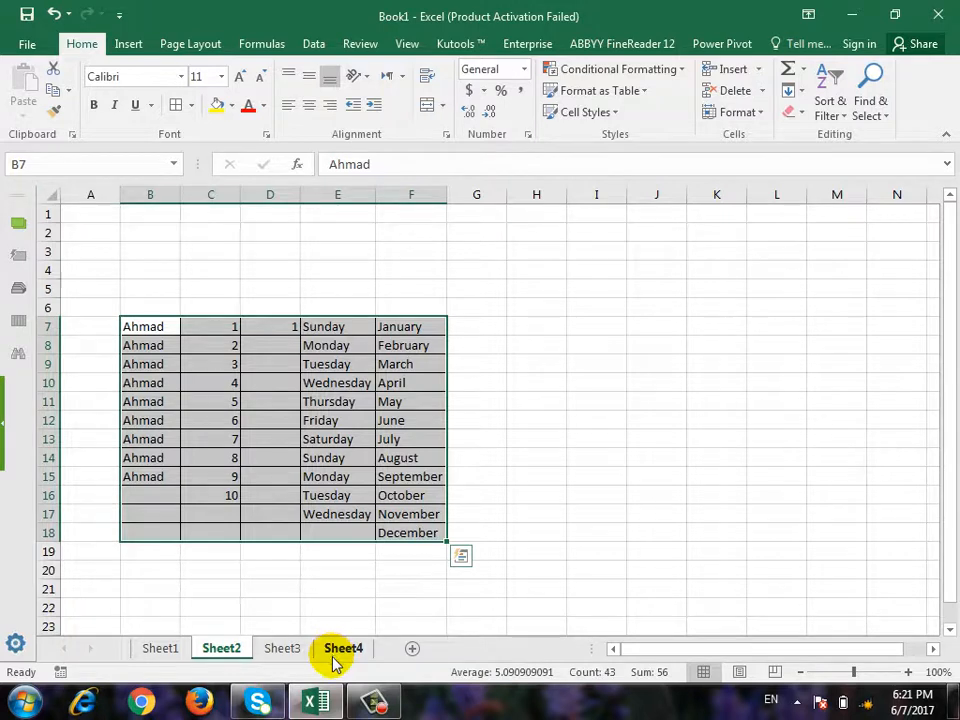
Group Sheet2, Sheet3 and Sheet4, and fill B7:F18 across the grouped worksheets with the All option.
left_click(282, 648, "ctrl")
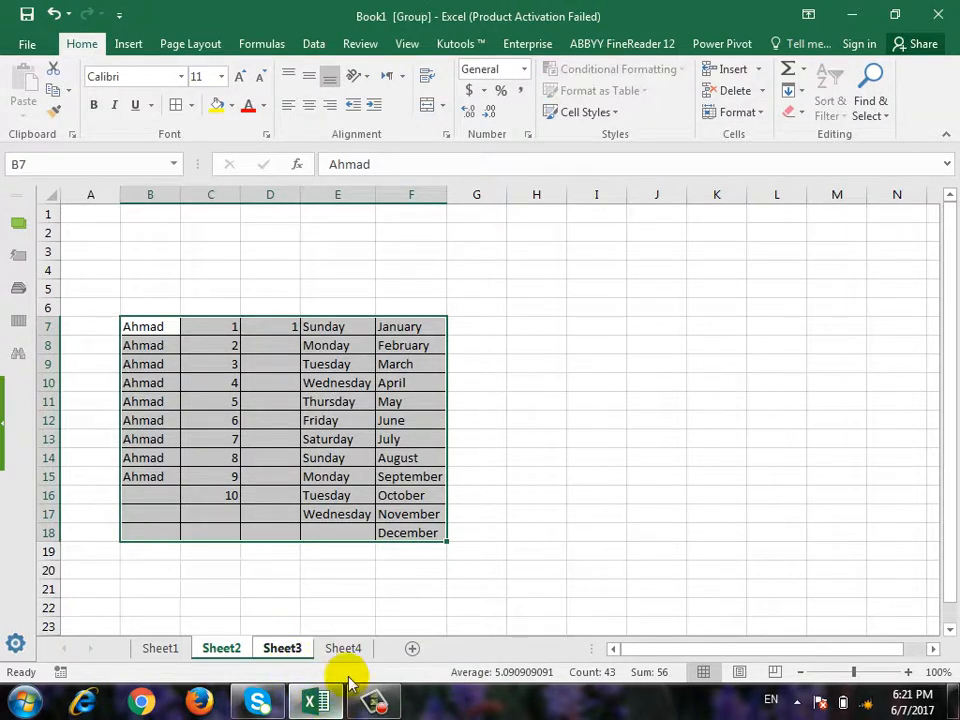
left_click(343, 648, "ctrl")
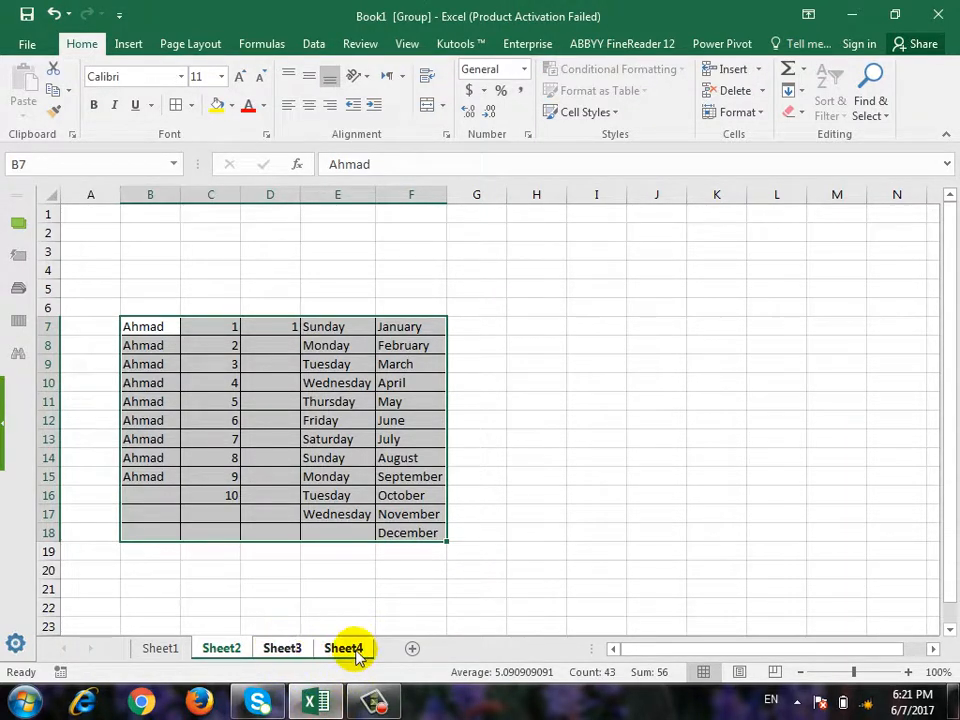
left_click(802, 92)
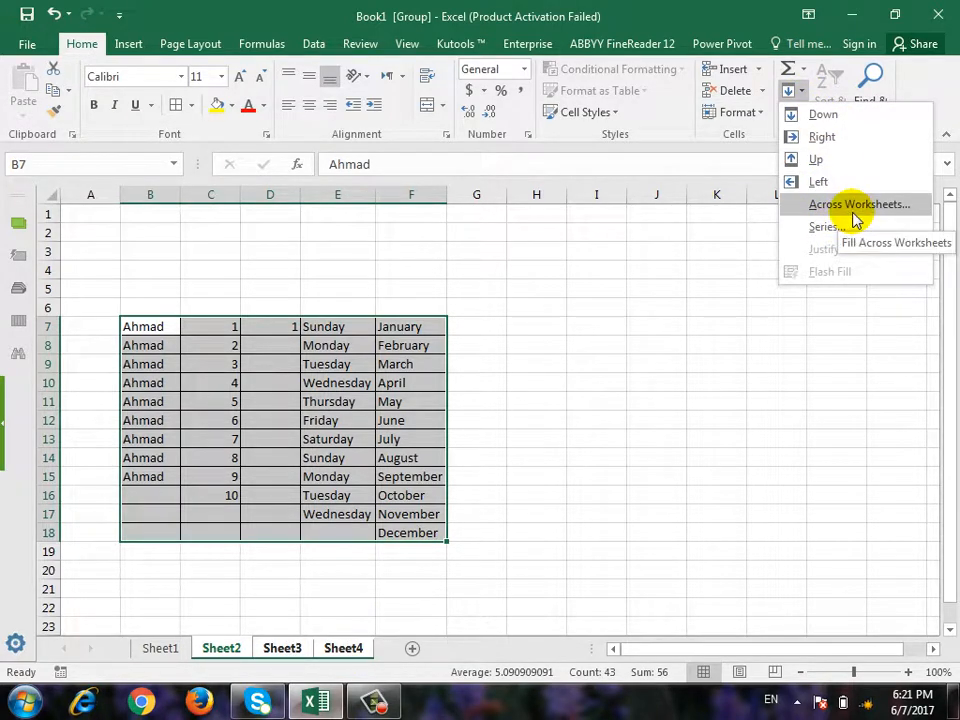
left_click(855, 210)
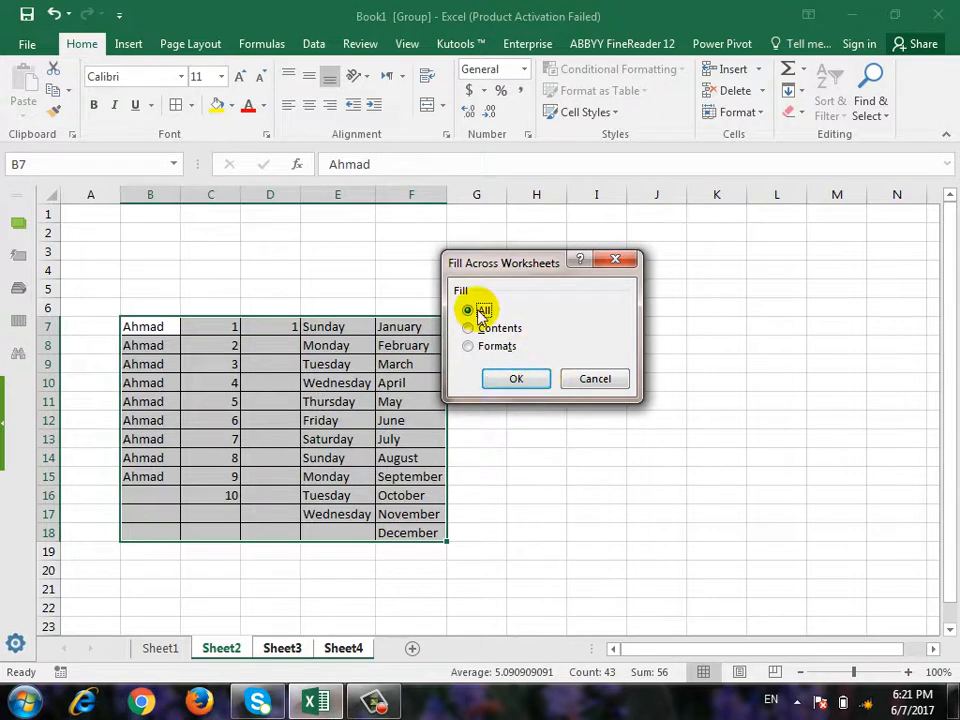
left_click_drag(486, 258, 559, 228)
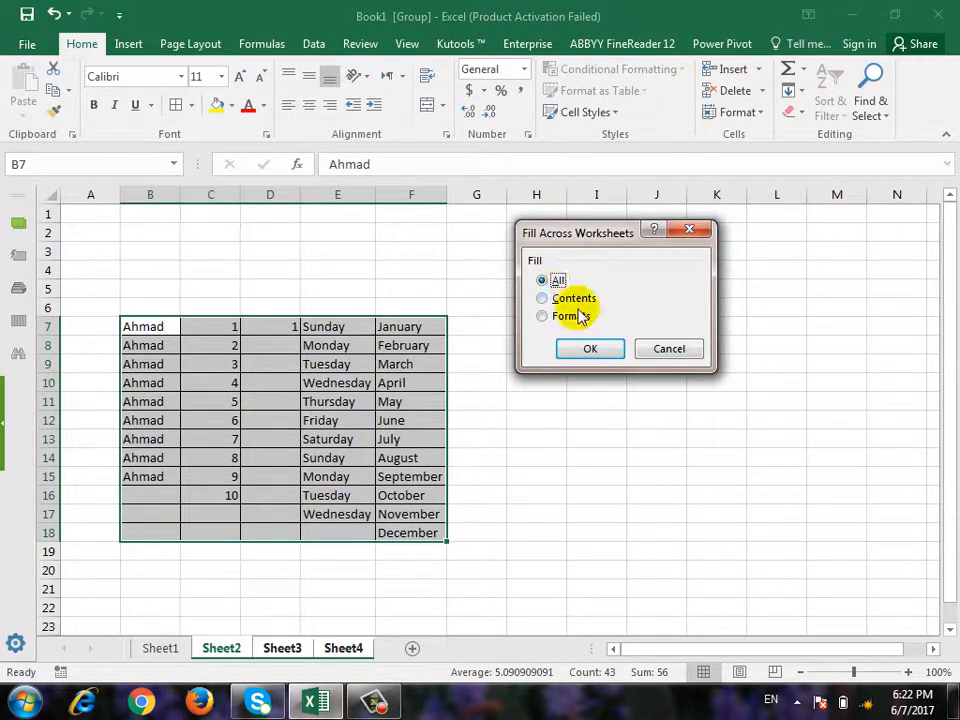
left_click(576, 349)
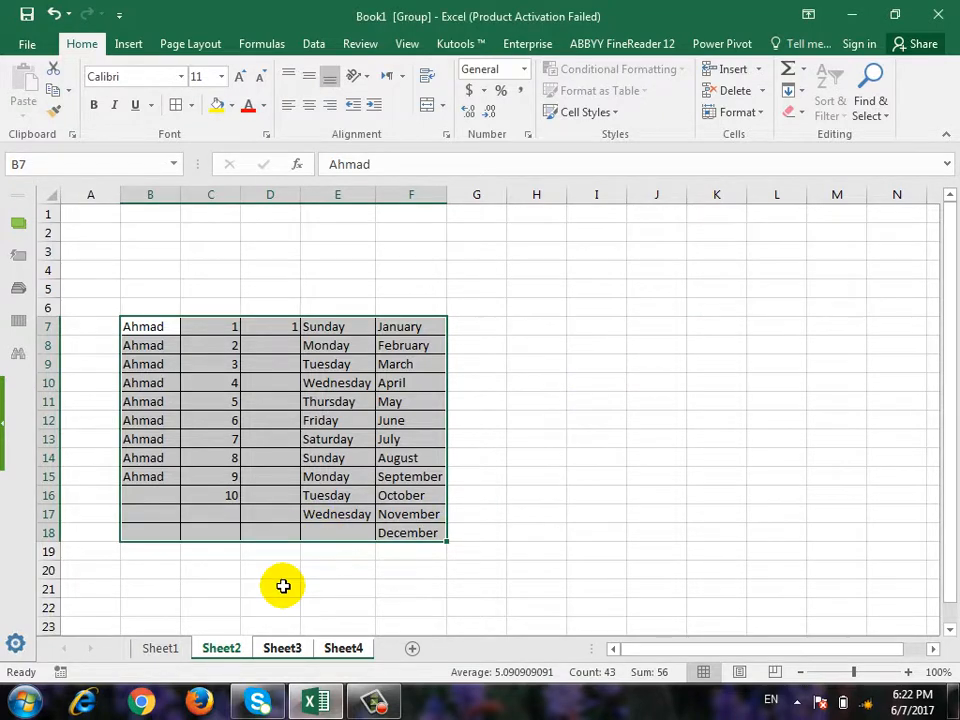
Check the filled tables on the grouped Sheet3 and Sheet4, and return to Sheet2.
left_click(283, 586)
left_click(280, 648)
left_click(345, 648)
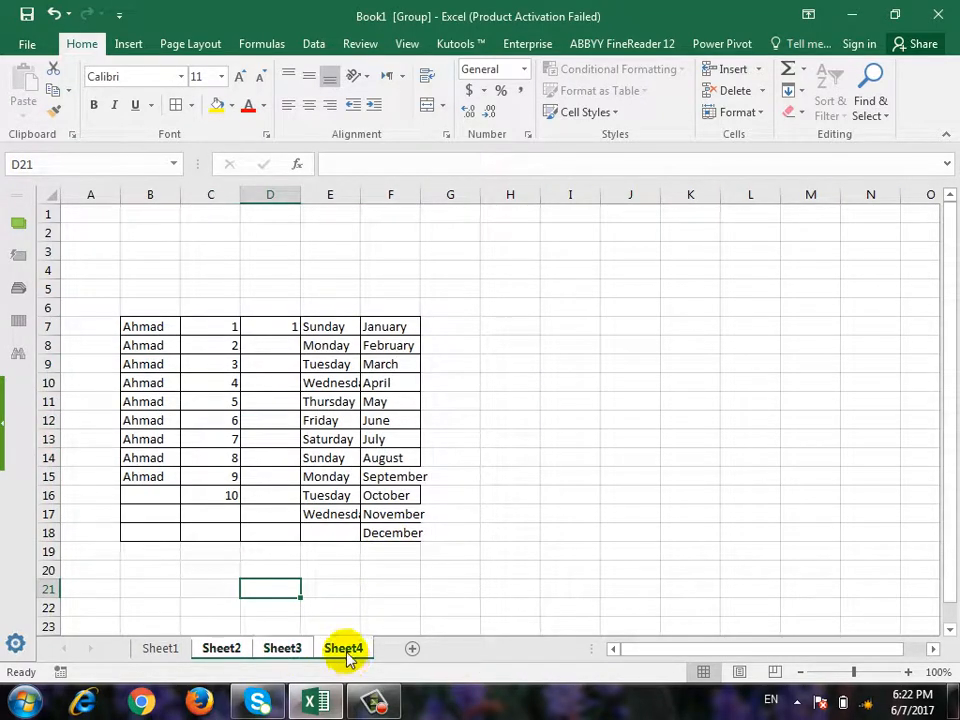
left_click(199, 648)
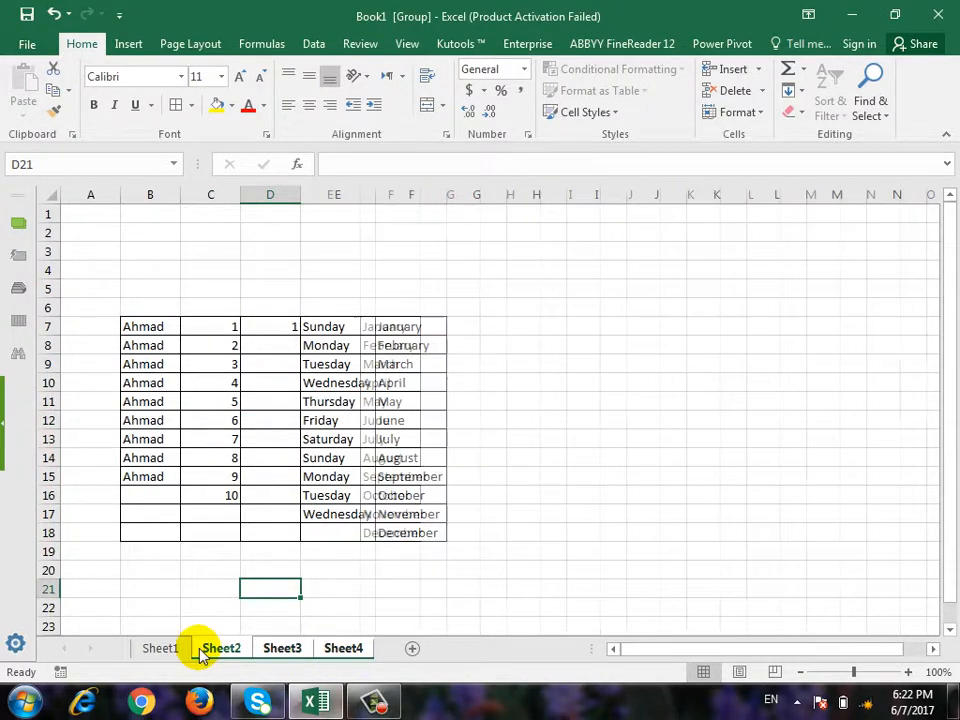
left_click(536, 512)
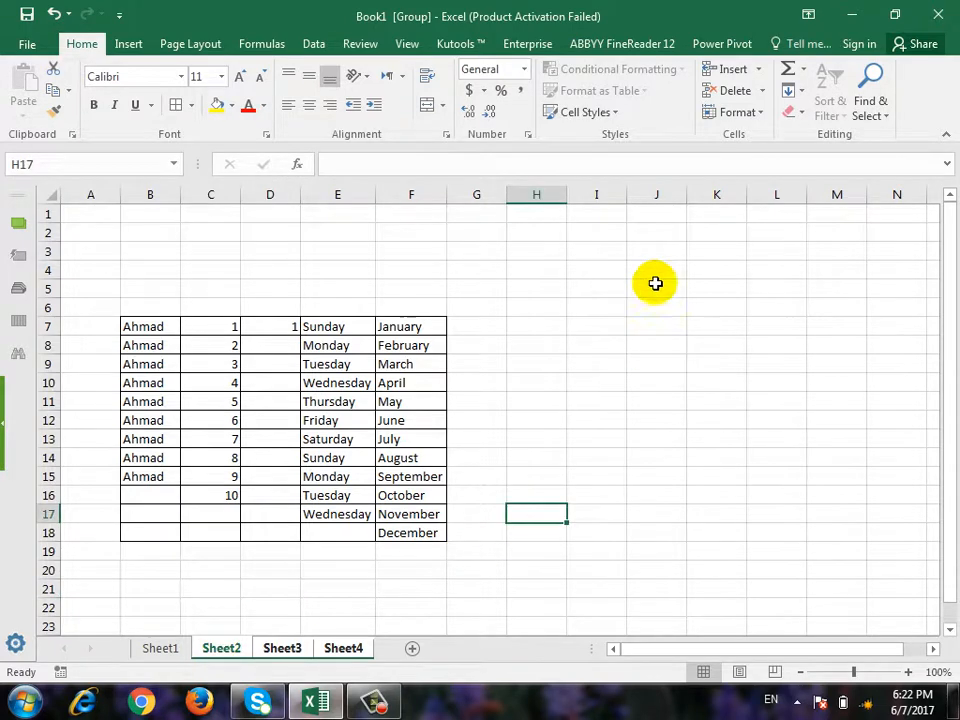
left_click(791, 93)
left_click(597, 420)
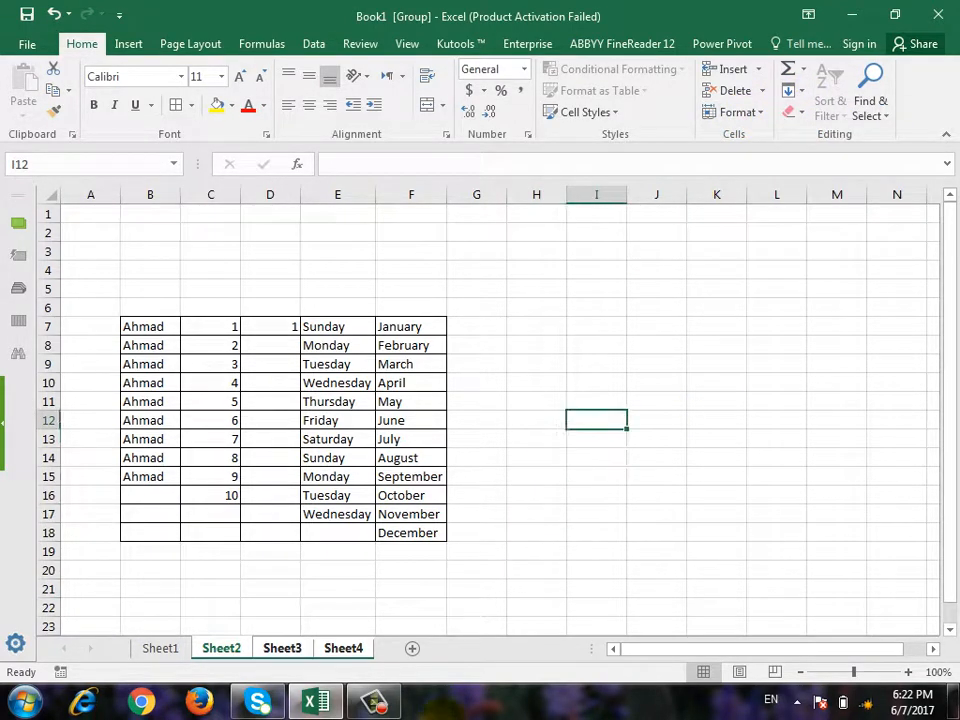
Check Sheet4 and Sheet3 again, and ungroup the worksheets by way of Sheet1, ending on Sheet2.
left_click(336, 645)
left_click(275, 650)
left_click(155, 652)
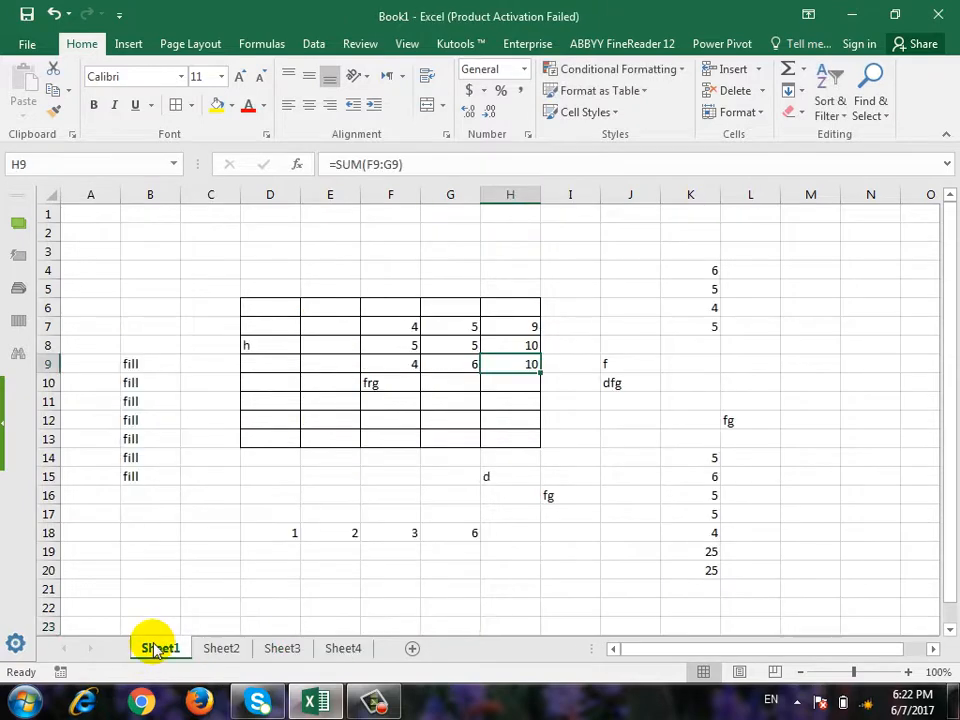
left_click(270, 551)
left_click(222, 648)
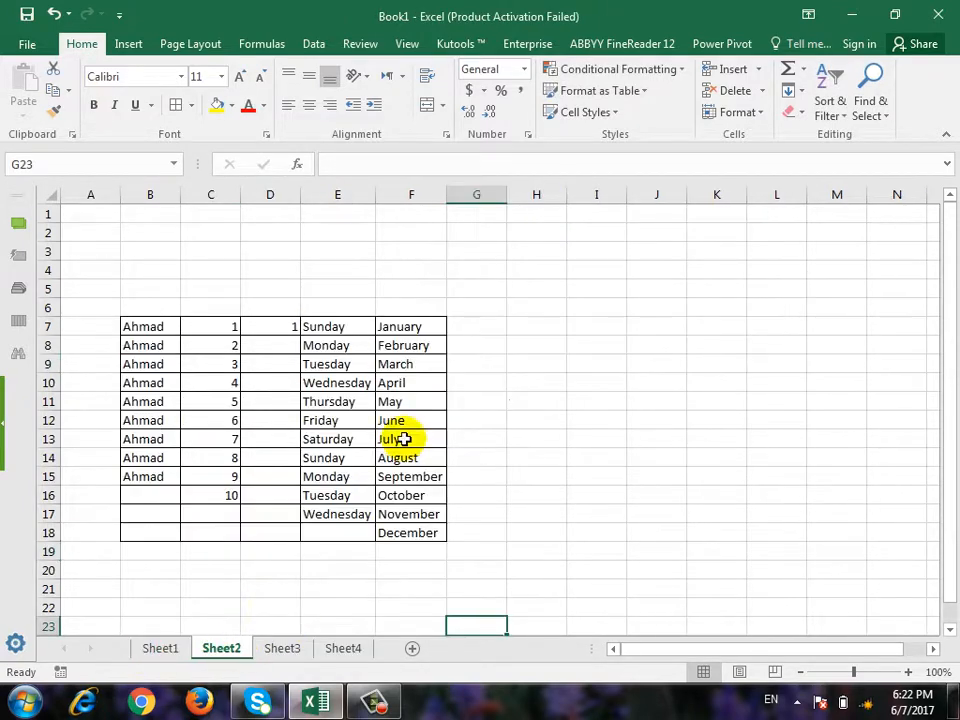
left_click(793, 91)
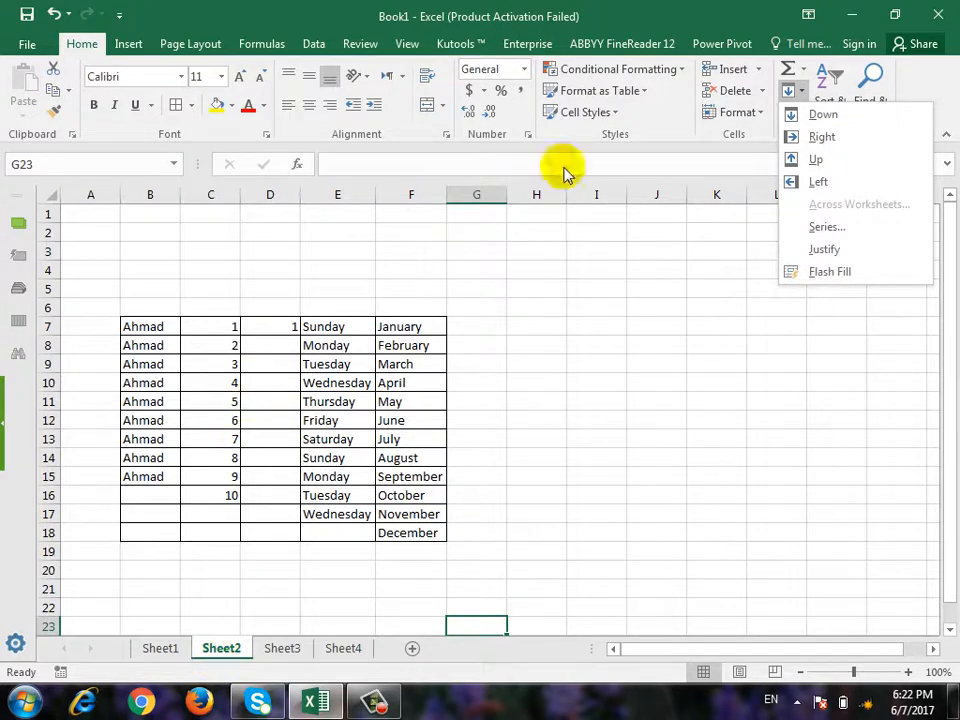
left_click(143, 330)
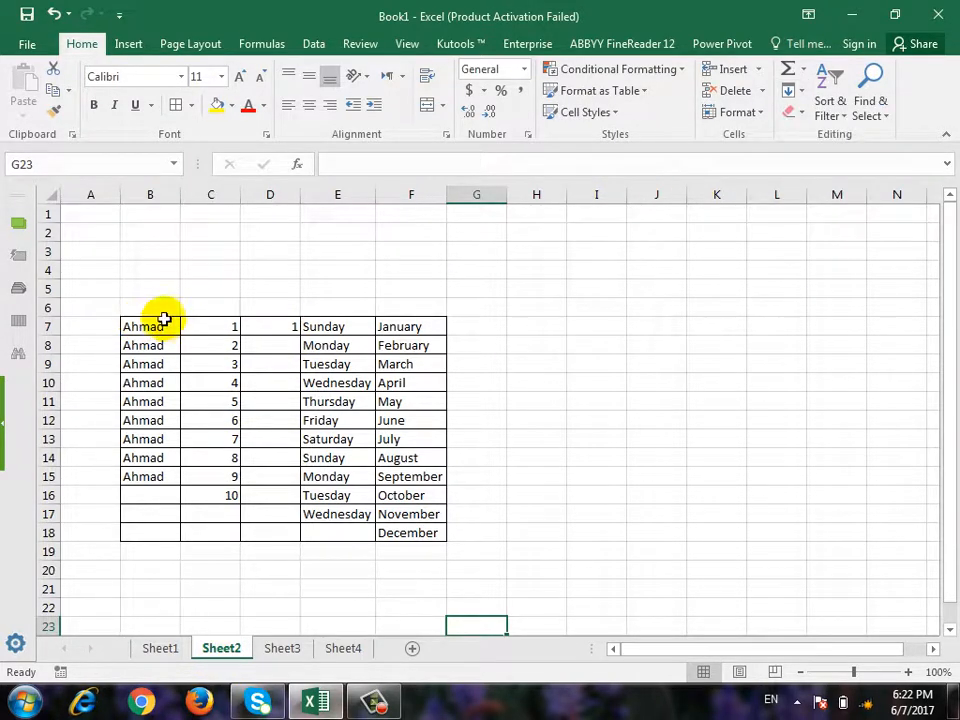
left_click_drag(160, 325, 426, 531)
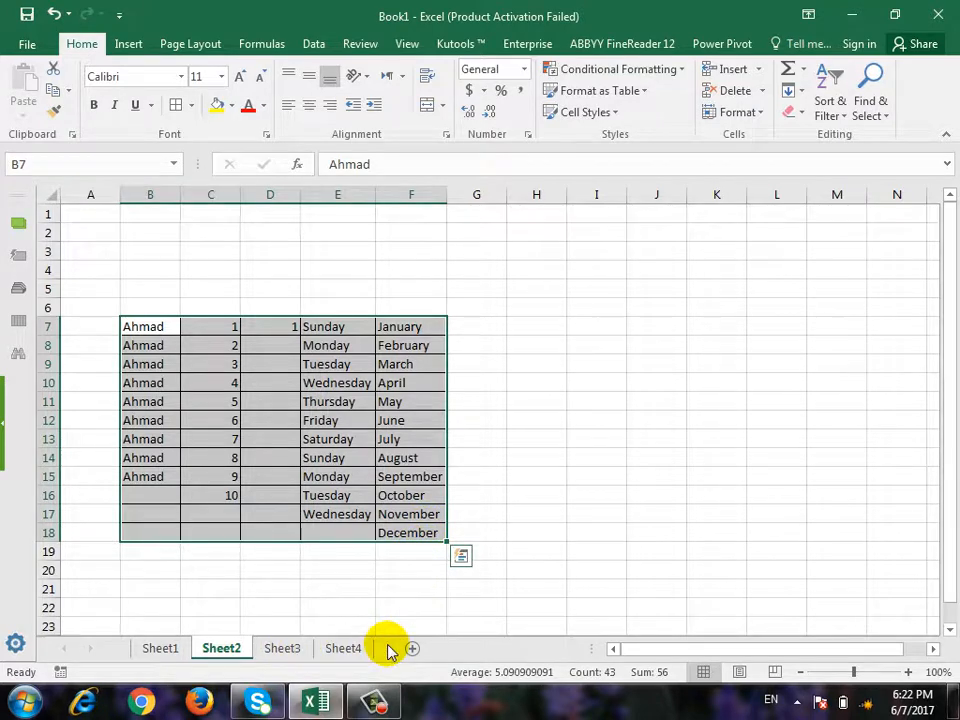
left_click(634, 379)
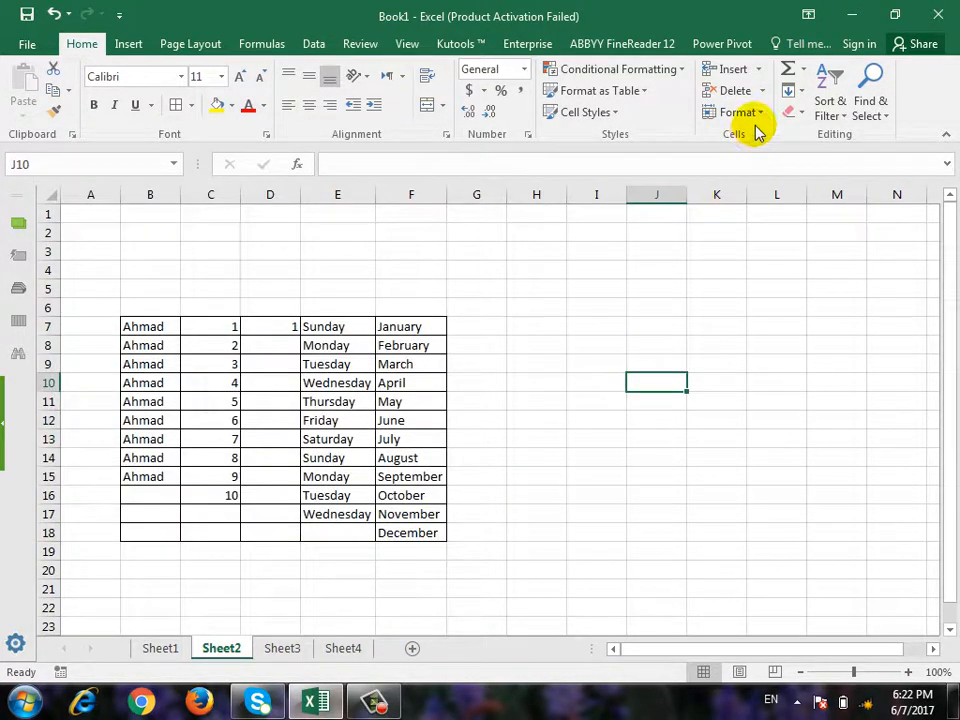
left_click(797, 90)
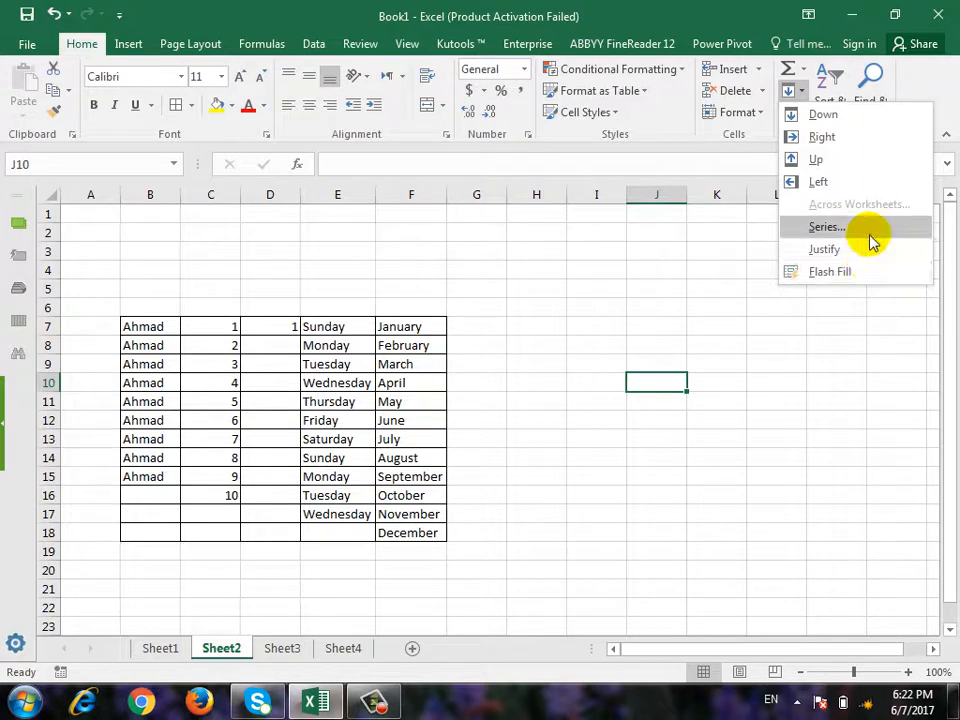
left_click(628, 495)
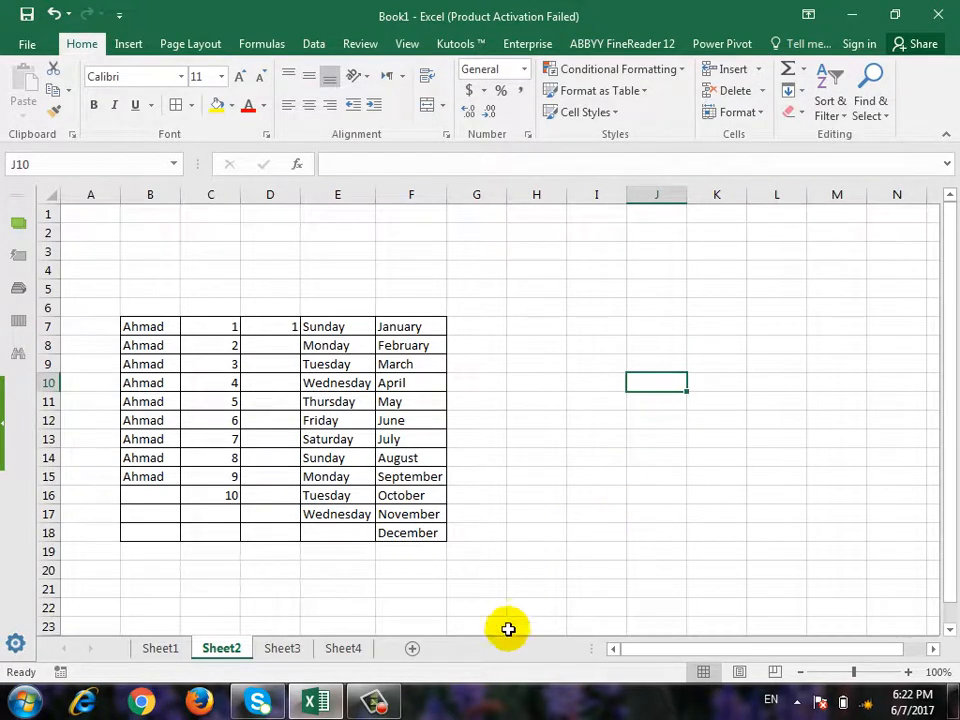
Delete the worksheets Sheet3 and Sheet4 from the workbook.
left_click(303, 655)
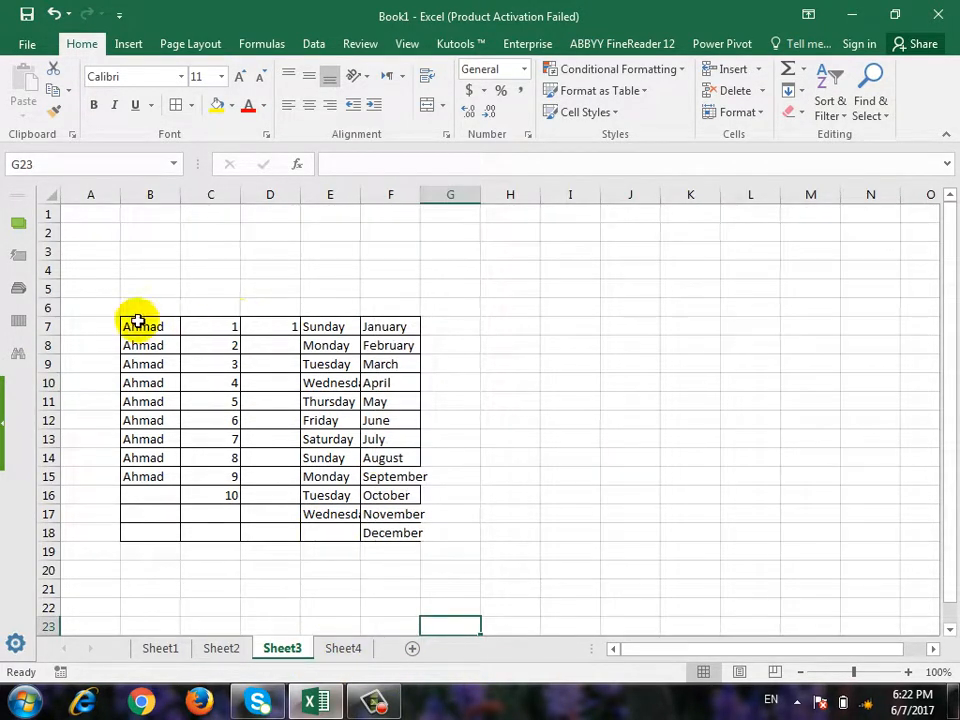
right_click(290, 655)
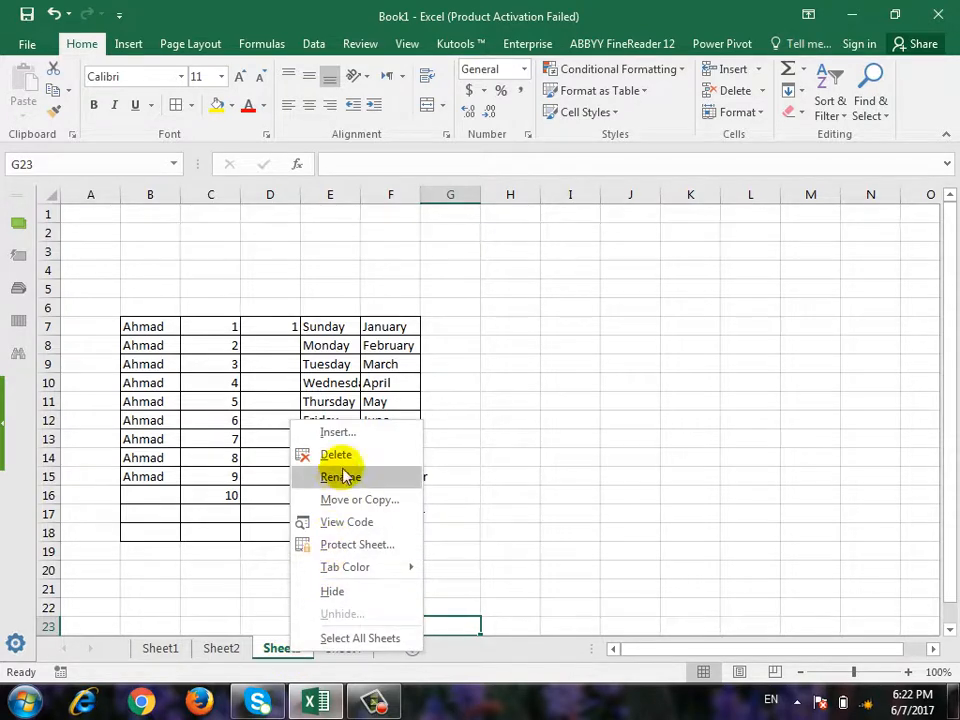
left_click(340, 455)
left_click(456, 406)
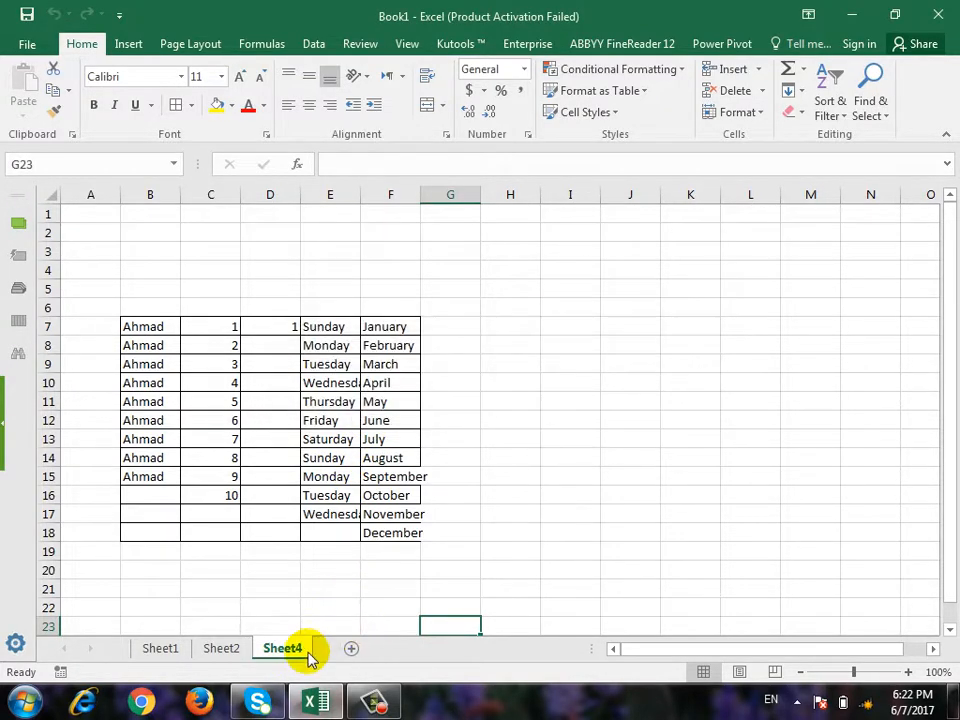
right_click(308, 652)
left_click(355, 456)
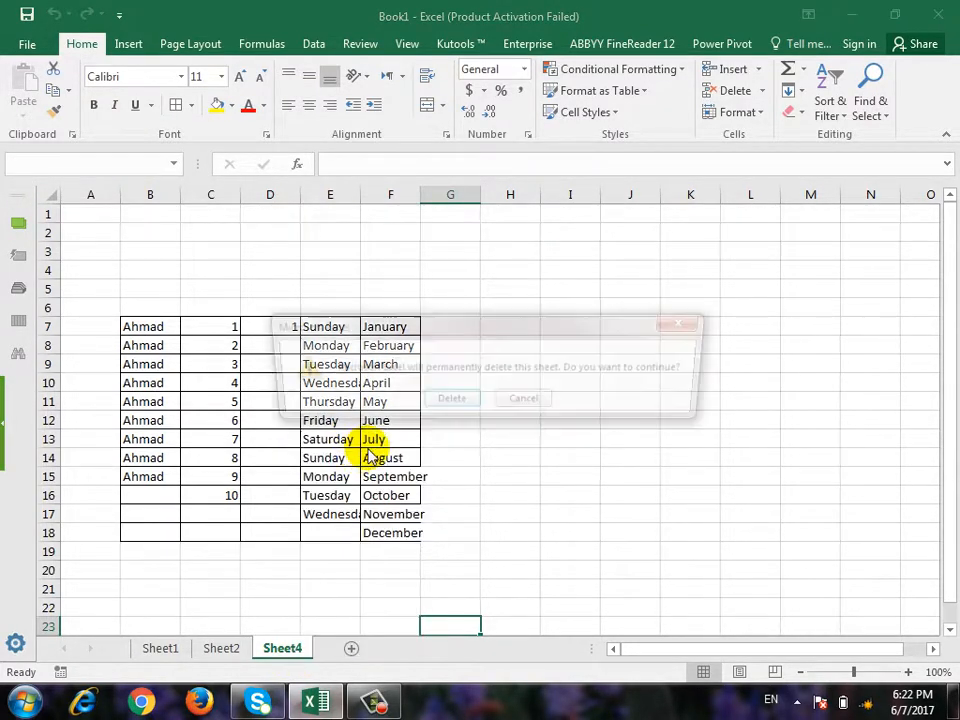
left_click(452, 401)
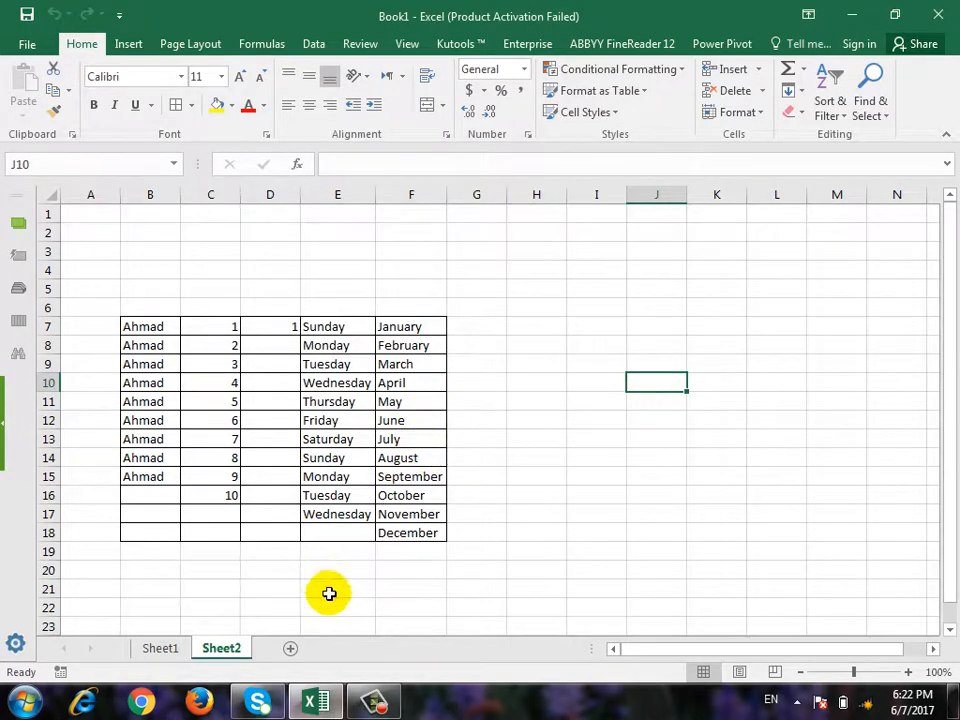
Add a new worksheet, and view the Fill Series settings from cell C6 without applying them.
left_click(295, 648)
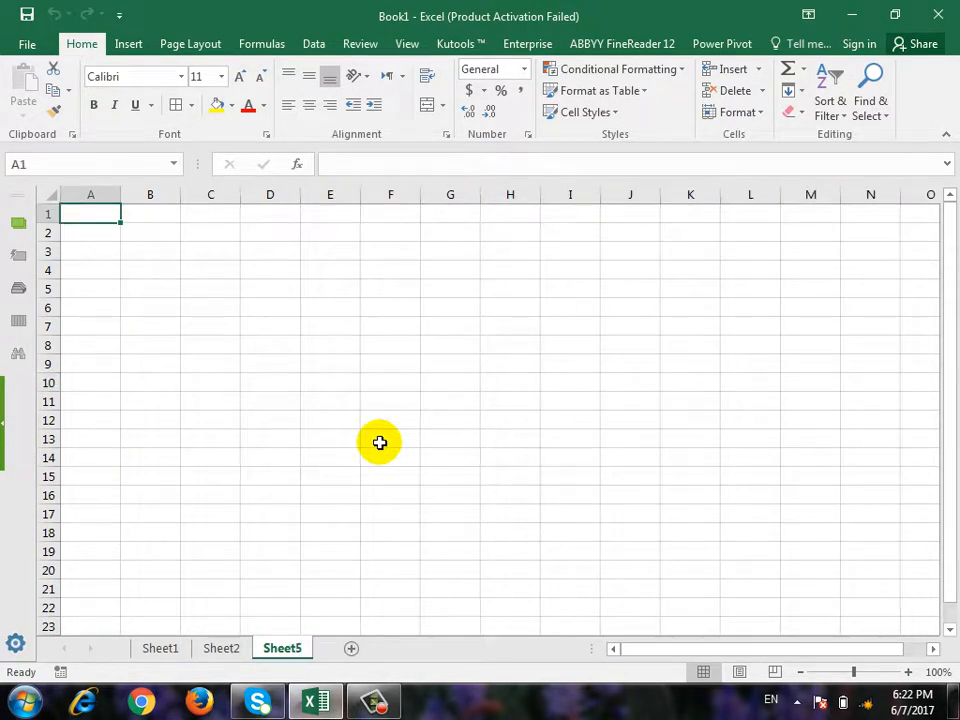
left_click(210, 307)
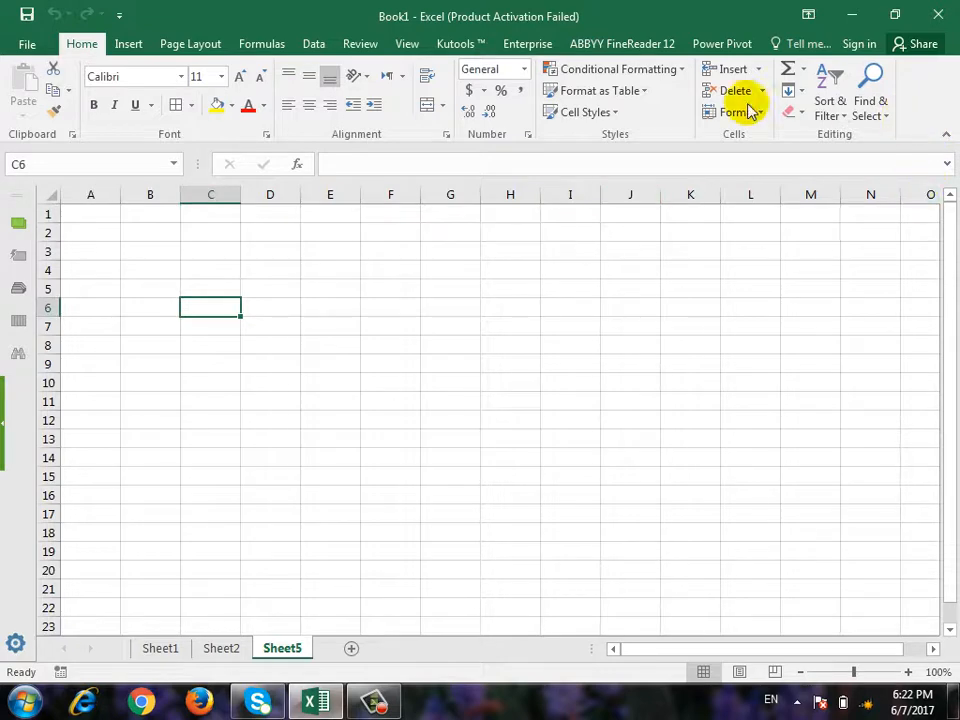
left_click(806, 94)
left_click(825, 225)
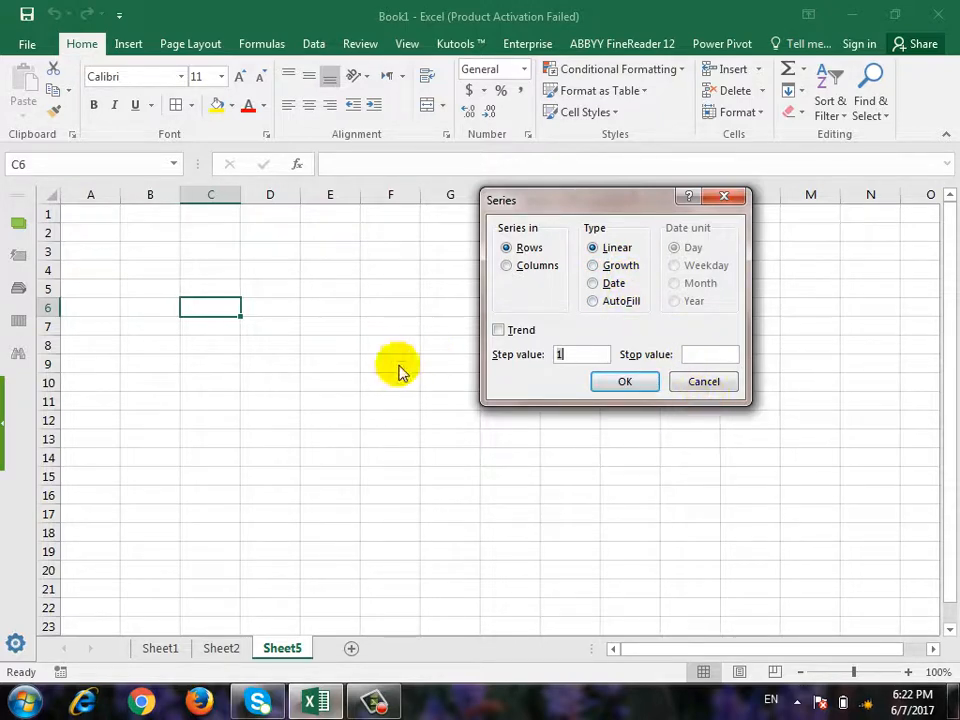
left_click(700, 381)
Enter the heading Linear in C5 of the new worksheet.
left_click(218, 287)
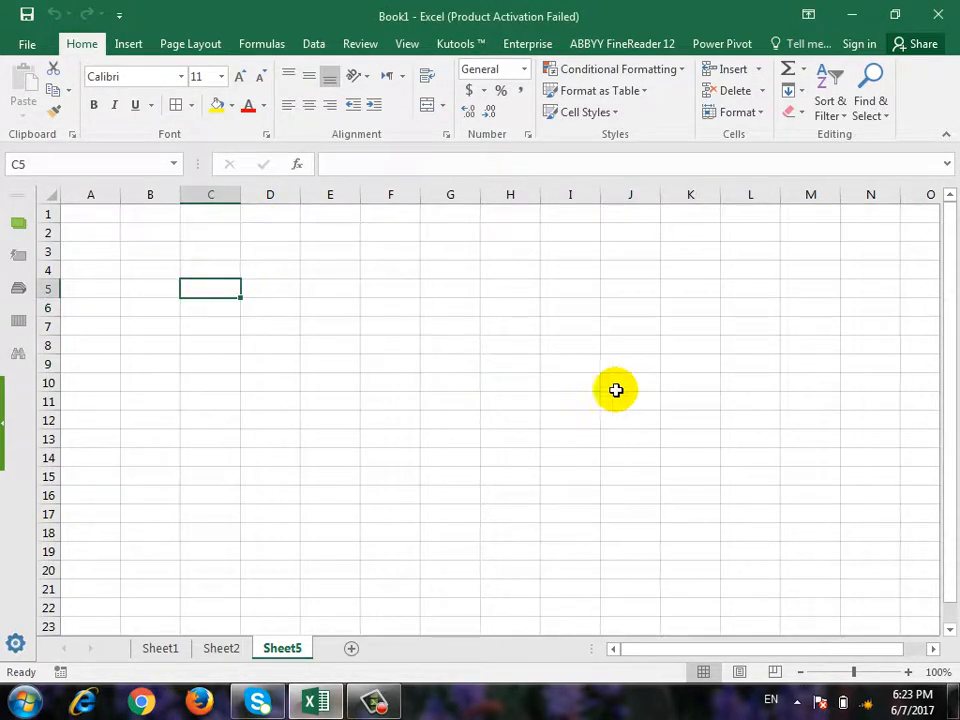
type("Linear")
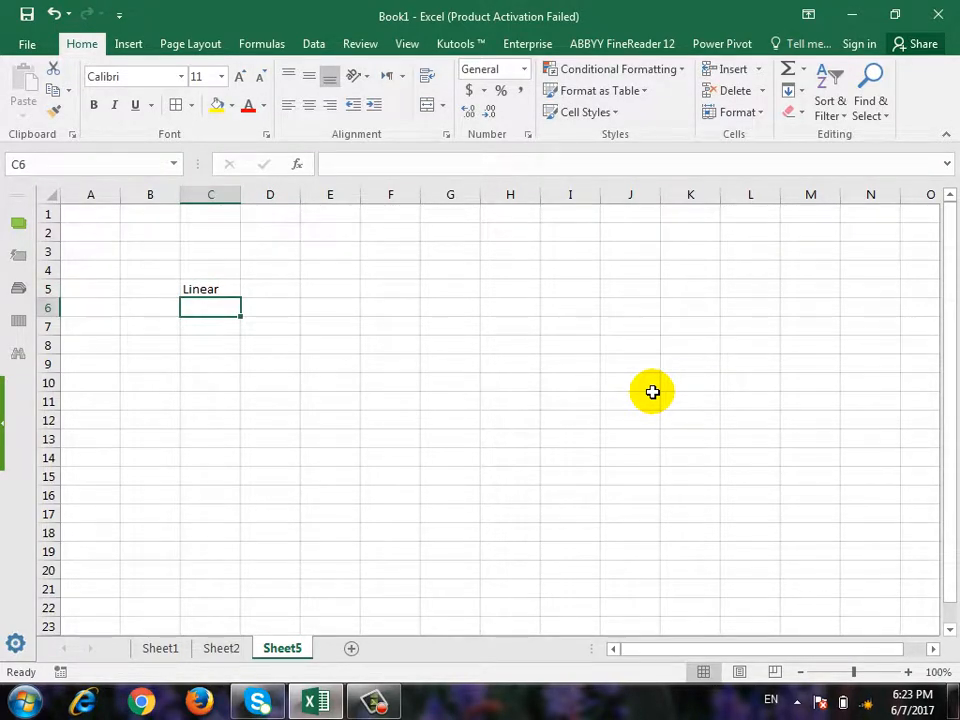
Enter a sample first name in D9.
key("Right")
key("Down")
key("Down")
key("Down")
type("a")
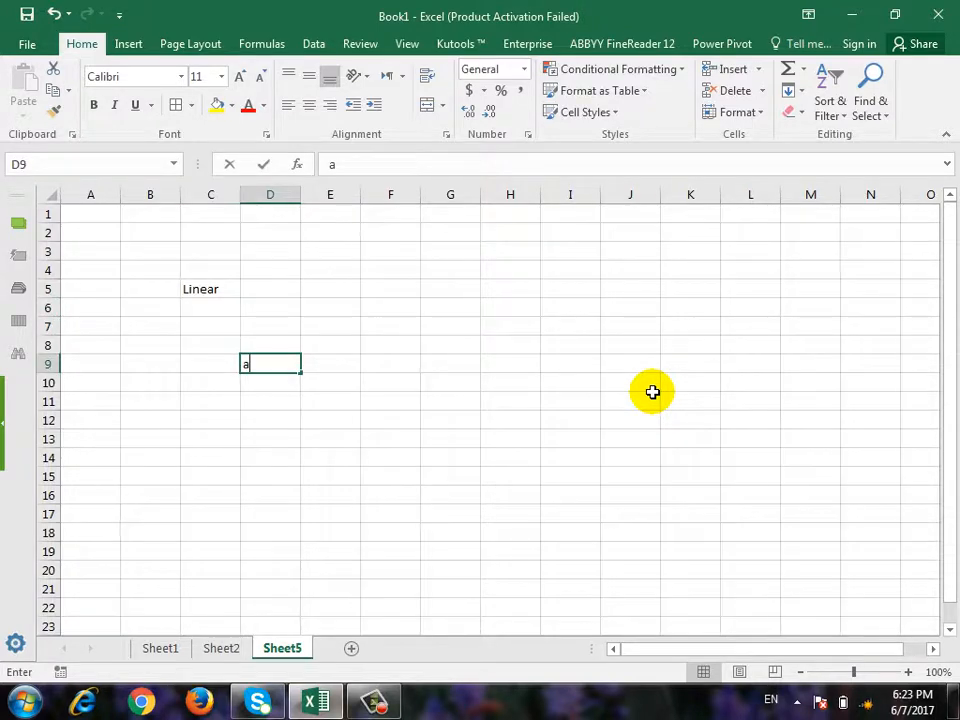
type("hmad")
key("Return")
key("Up")
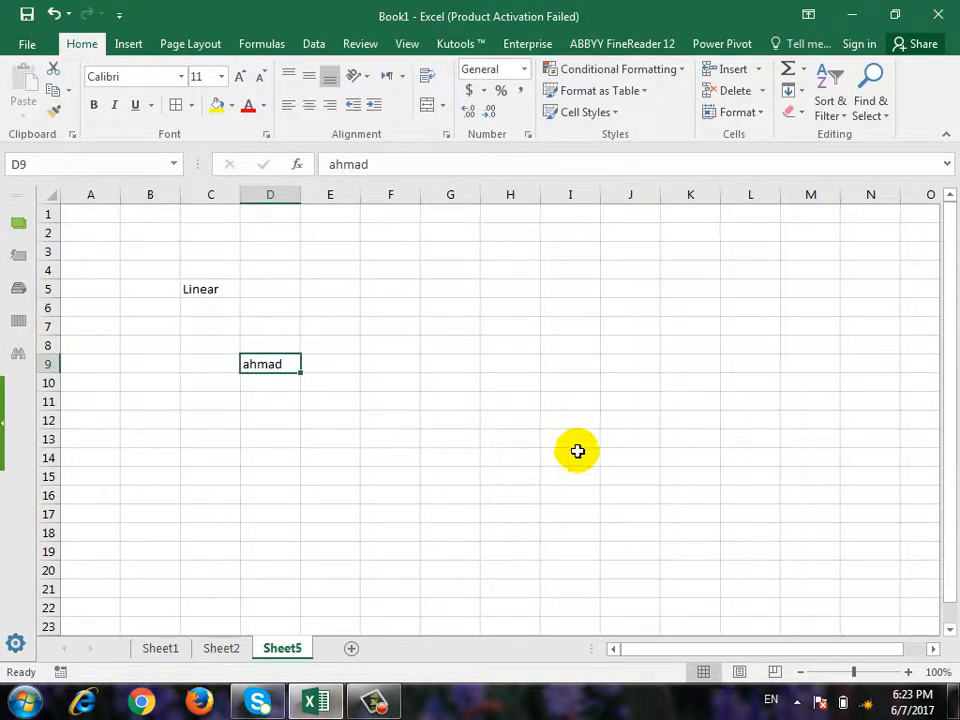
Select D9:D16 and examine the Fill Series settings with series in Columns and type Linear, without applying them.
left_click_drag(281, 372, 270, 497)
left_click(791, 90)
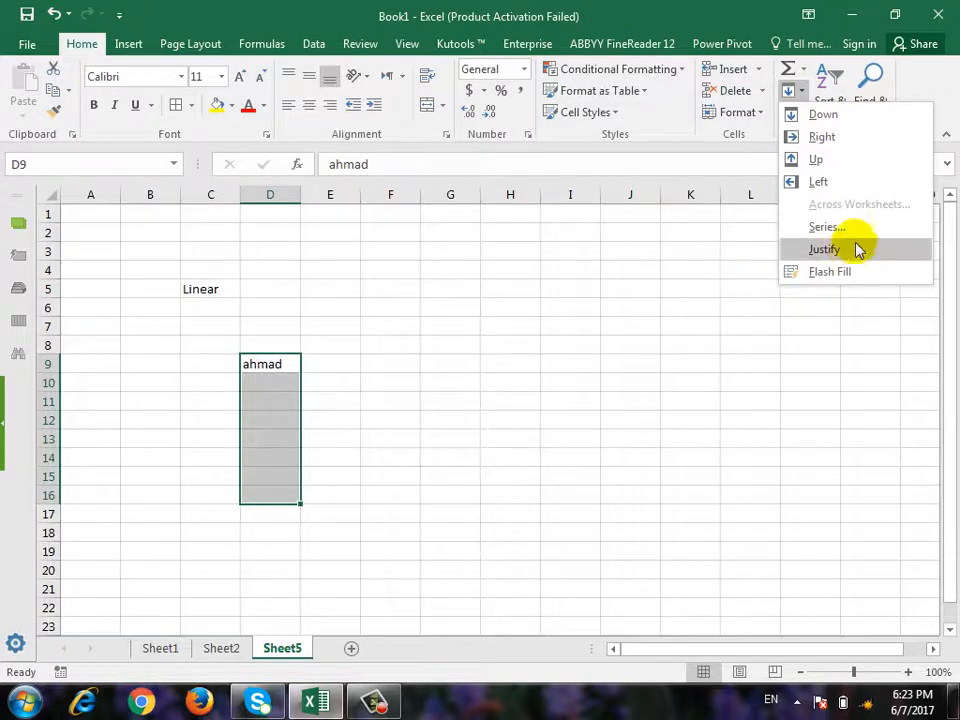
left_click(827, 227)
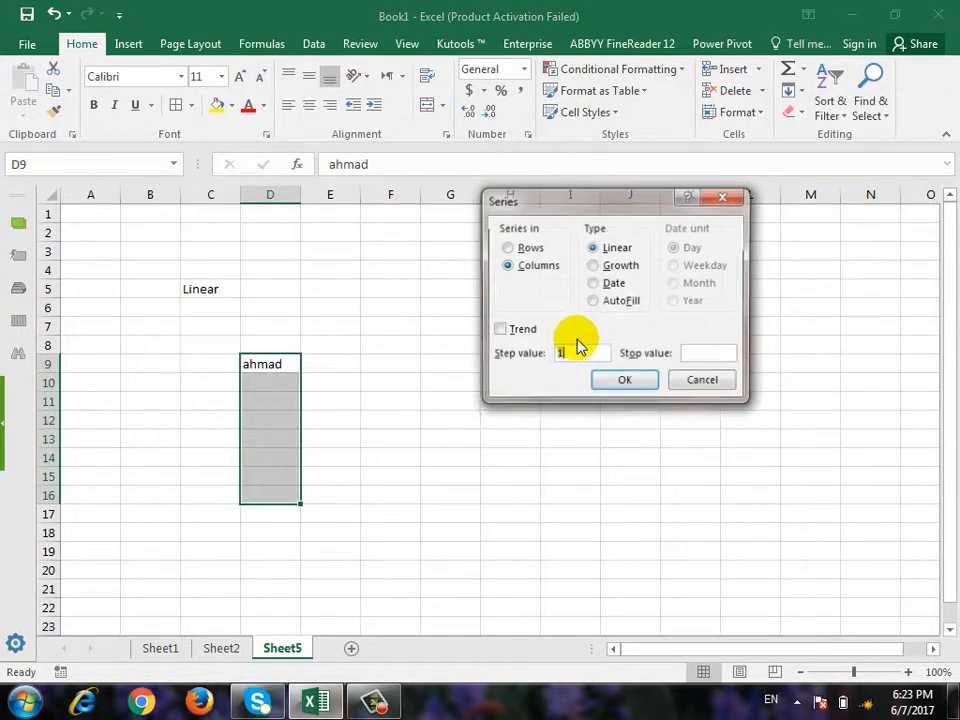
left_click(528, 270)
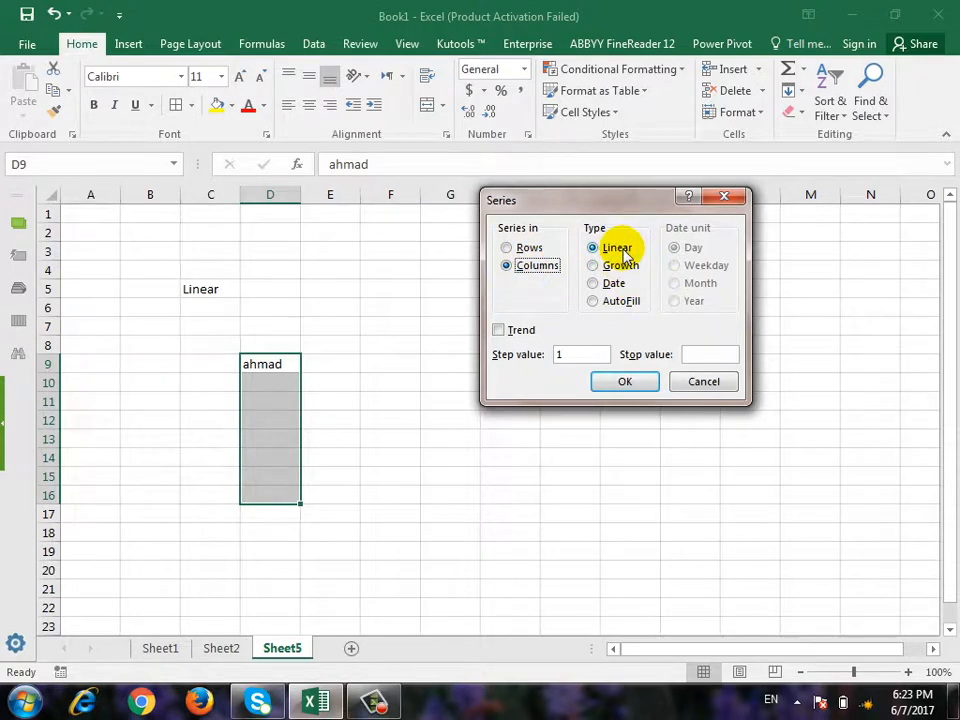
left_click(724, 390)
left_click(570, 457)
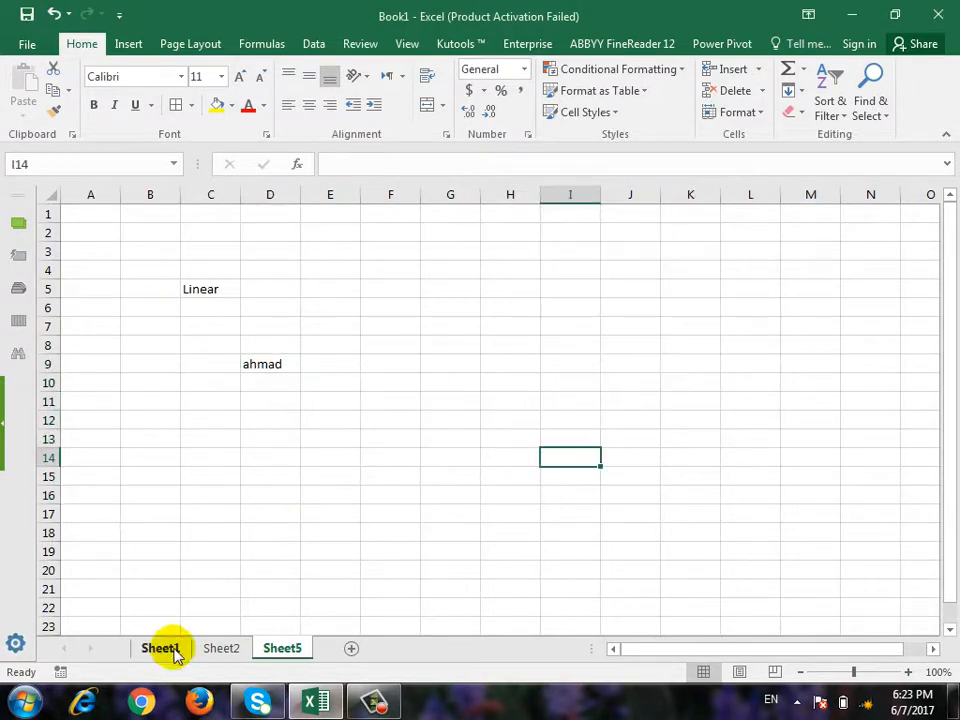
Enter 1 in C6 beneath the Linear heading on Sheet5, and clear the sample name from D9.
left_click(238, 652)
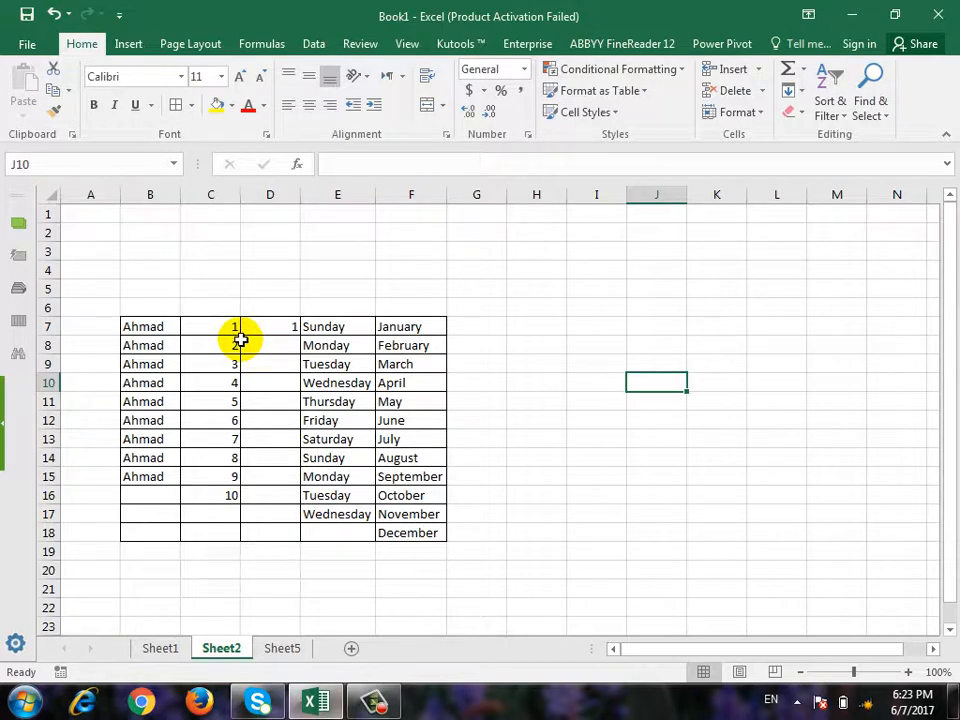
left_click(281, 648)
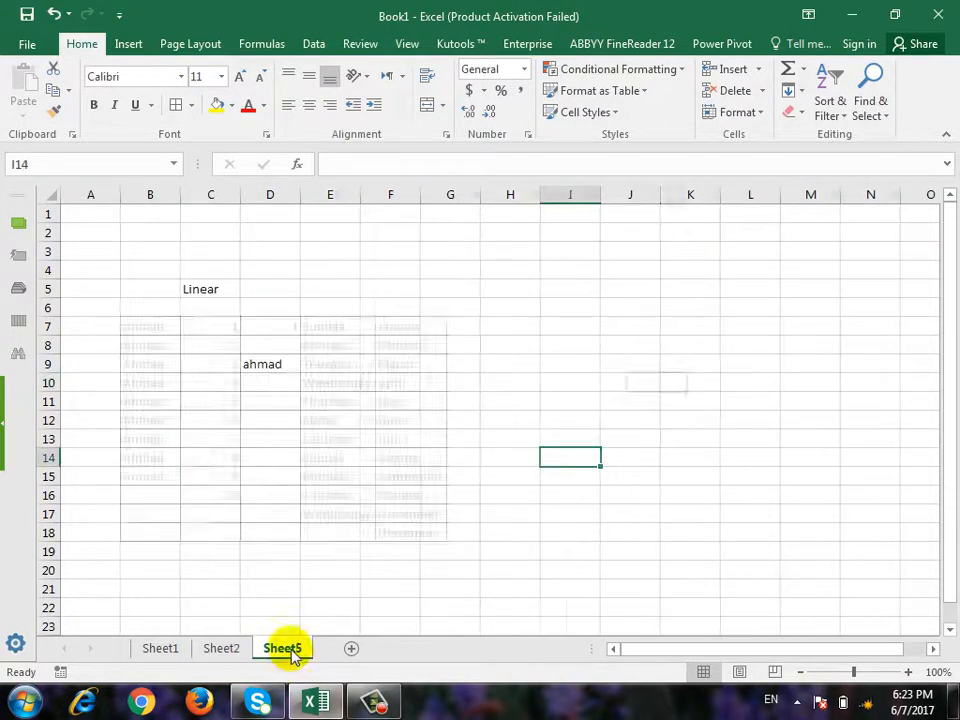
left_click(206, 304)
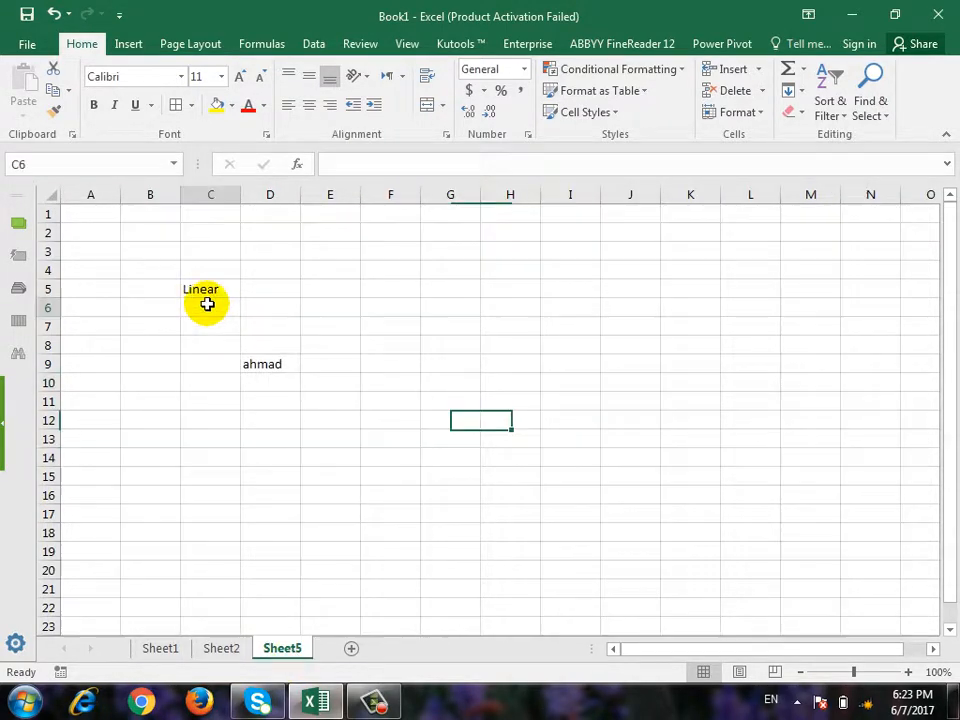
type("1")
left_click(270, 347)
left_click(266, 362)
key("Delete")
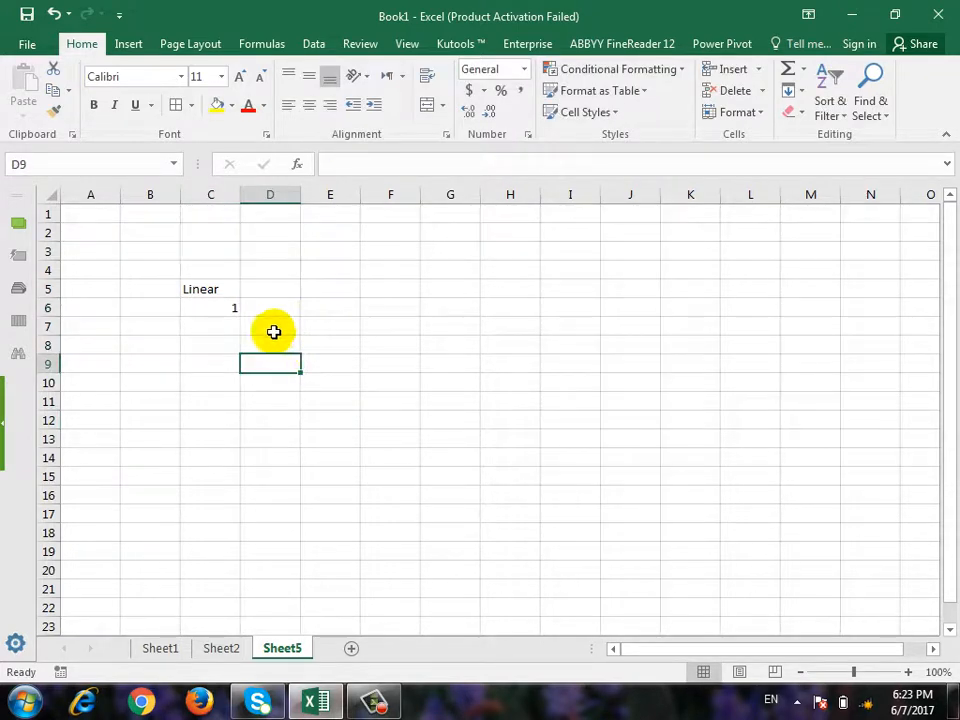
Fill a linear series down column C from C6 with step value 1 and stop value 20, and undo the fill.
left_click(224, 309)
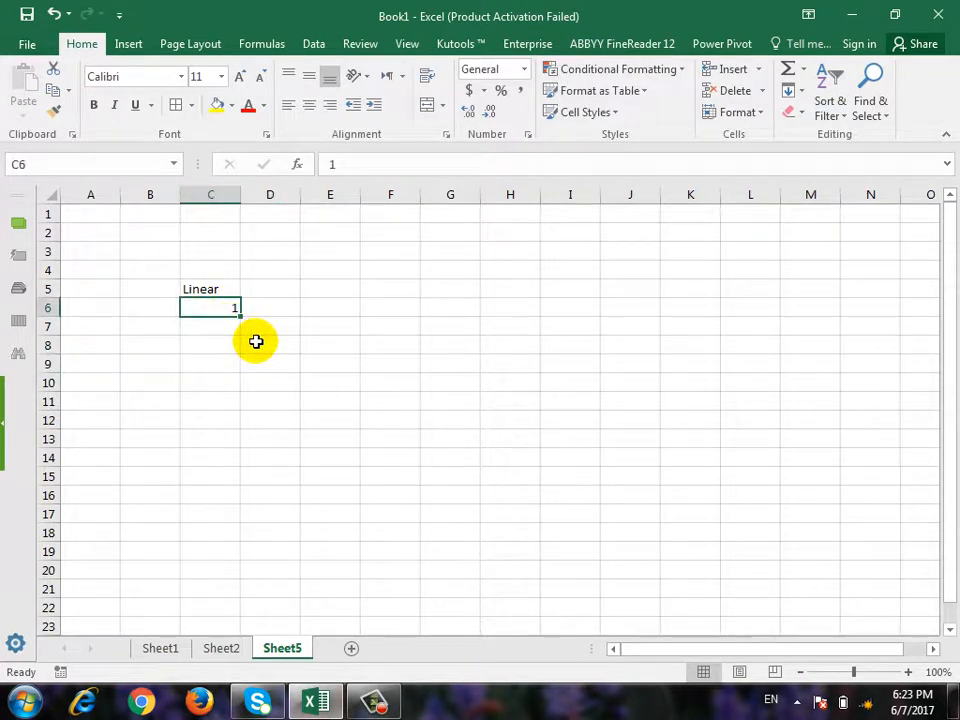
left_click_drag(214, 306, 199, 540)
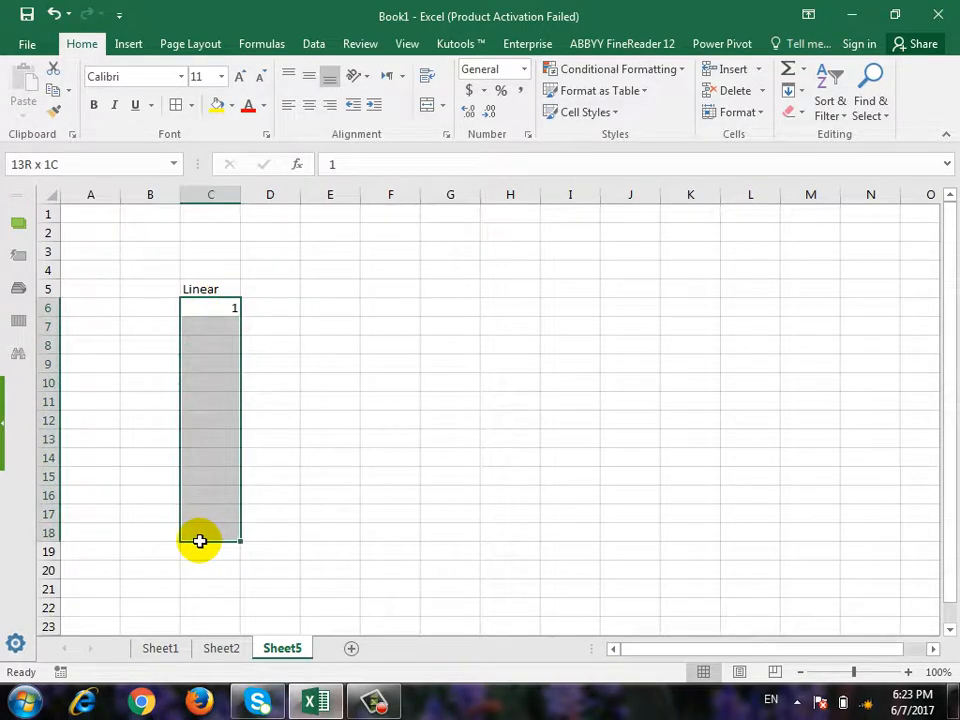
left_click(221, 312)
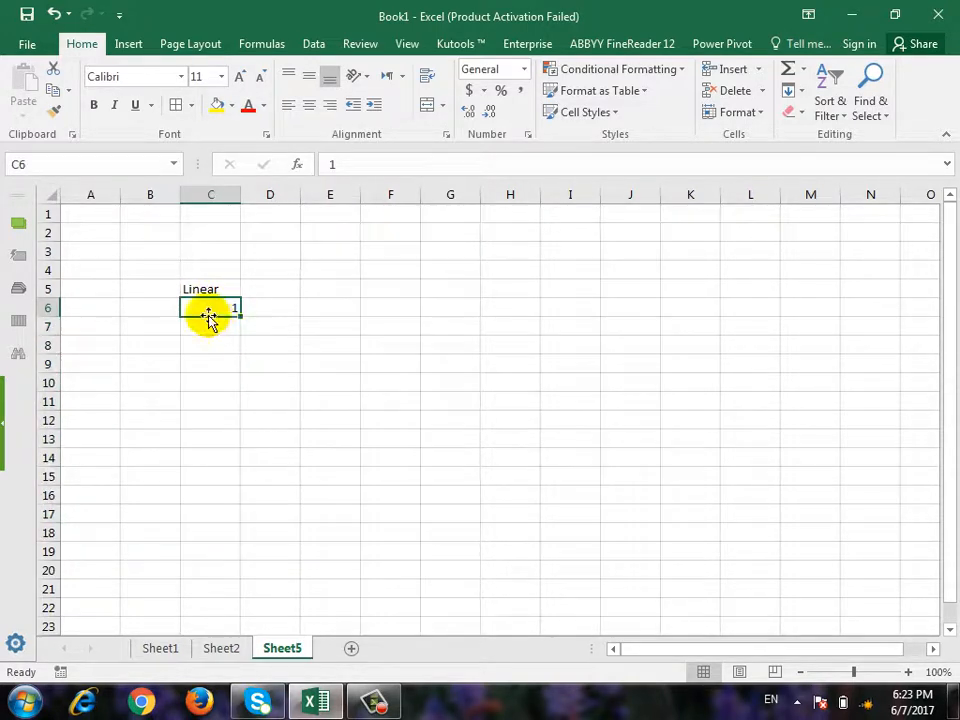
mouse_move(208, 315)
left_mouse_down()
mouse_move(645, 298)
mouse_move(148, 309)
mouse_move(204, 311)
left_mouse_up()
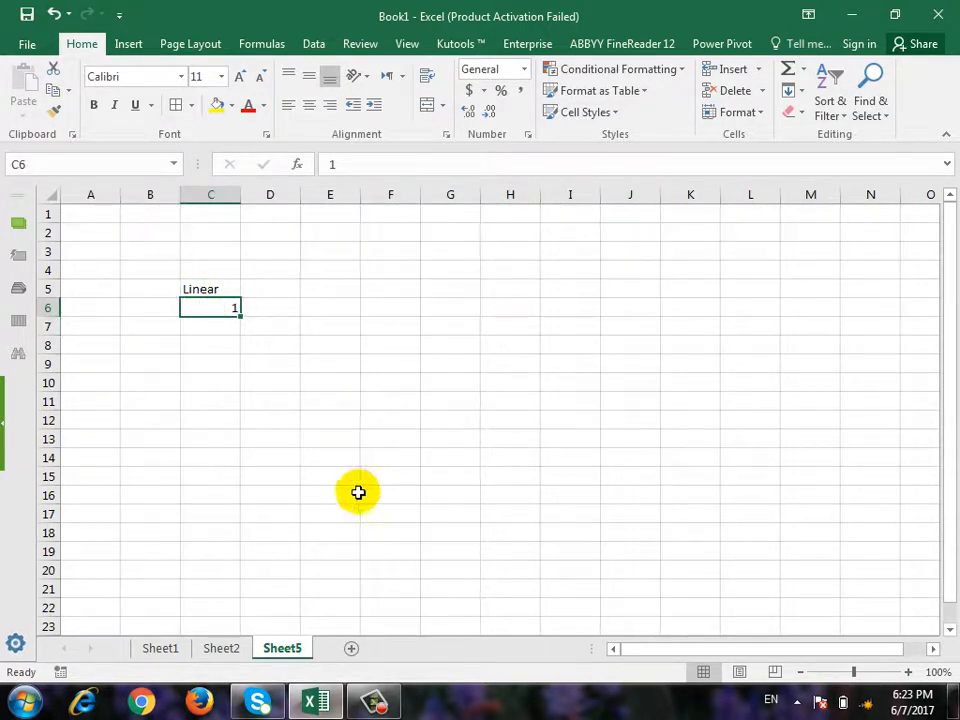
left_click(796, 90)
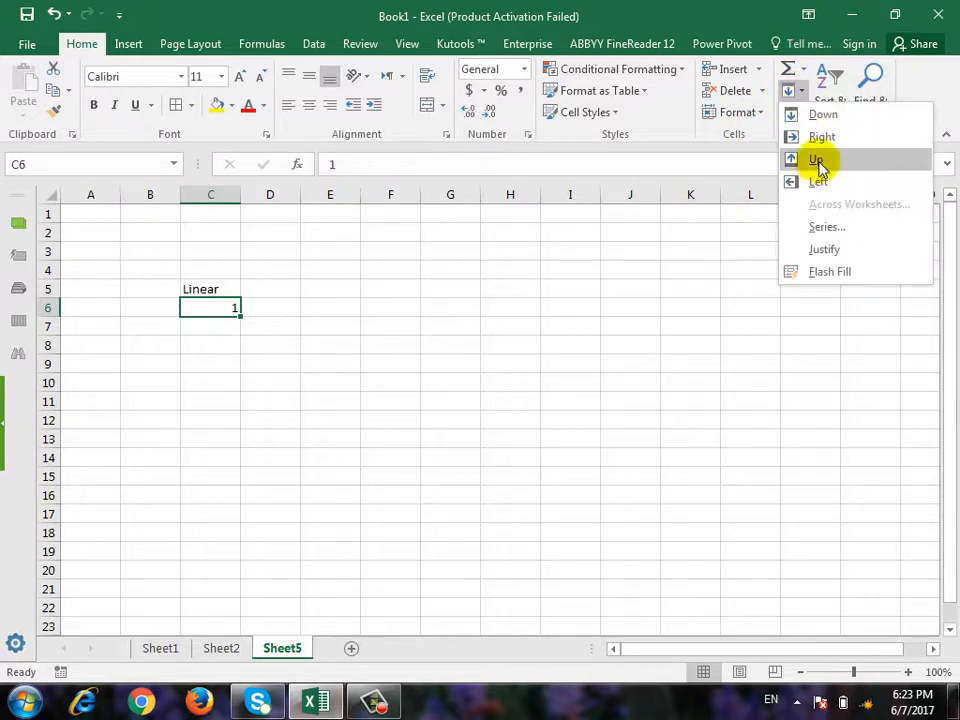
left_click(845, 229)
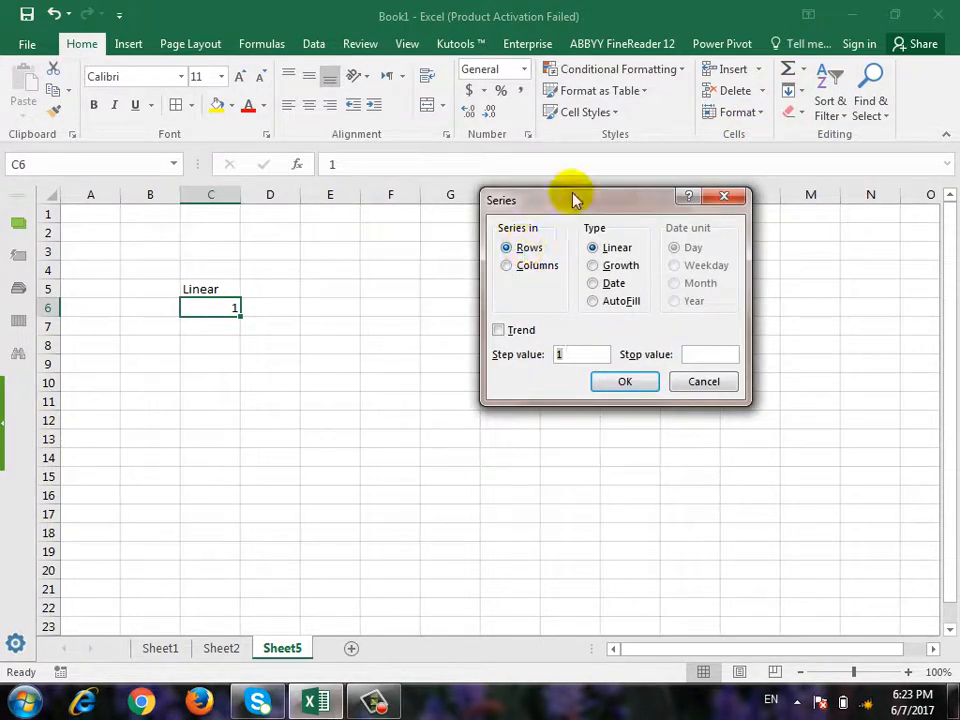
left_click_drag(574, 200, 535, 391)
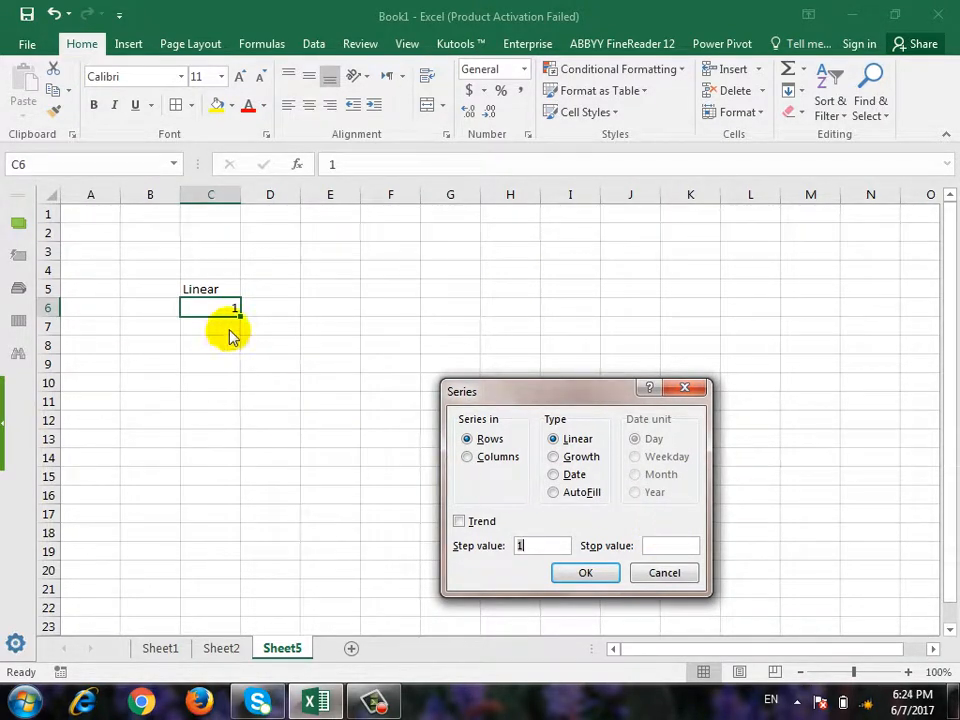
left_click(471, 457)
left_click_drag(533, 391, 529, 285)
left_click(555, 440)
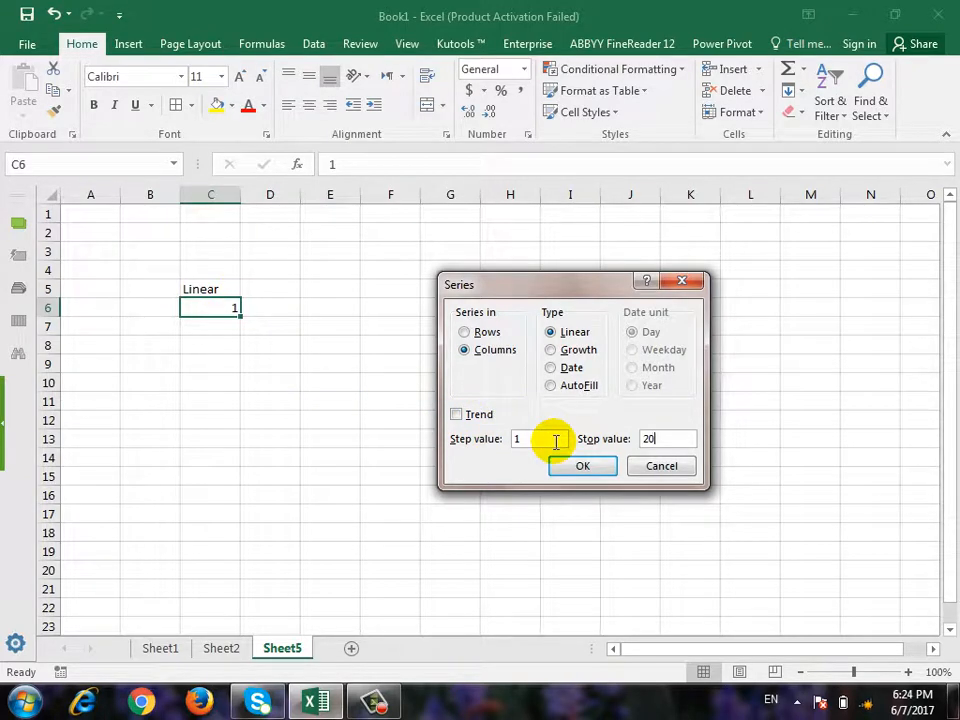
left_click(592, 468)
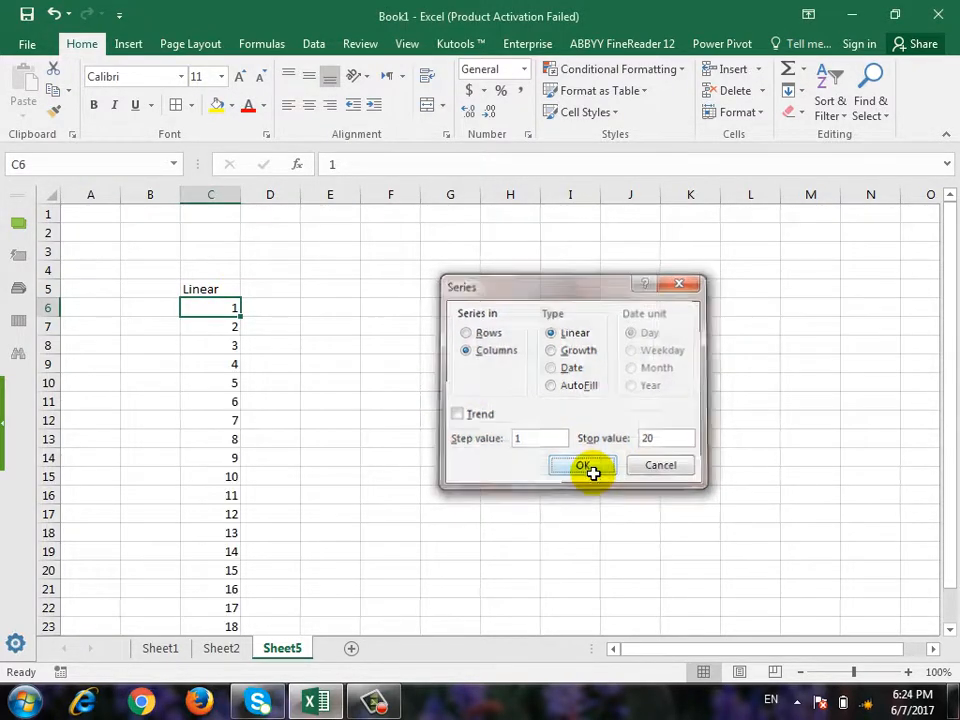
scroll(530, 561, "down", 2)
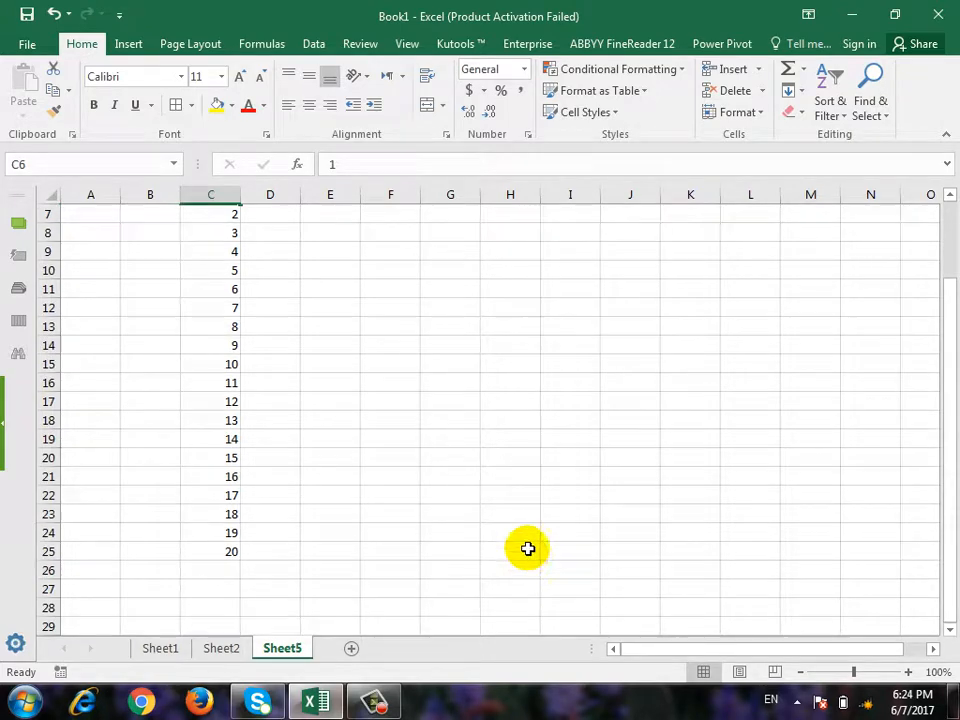
scroll(509, 496, "up", 1)
key("ctrl+z")
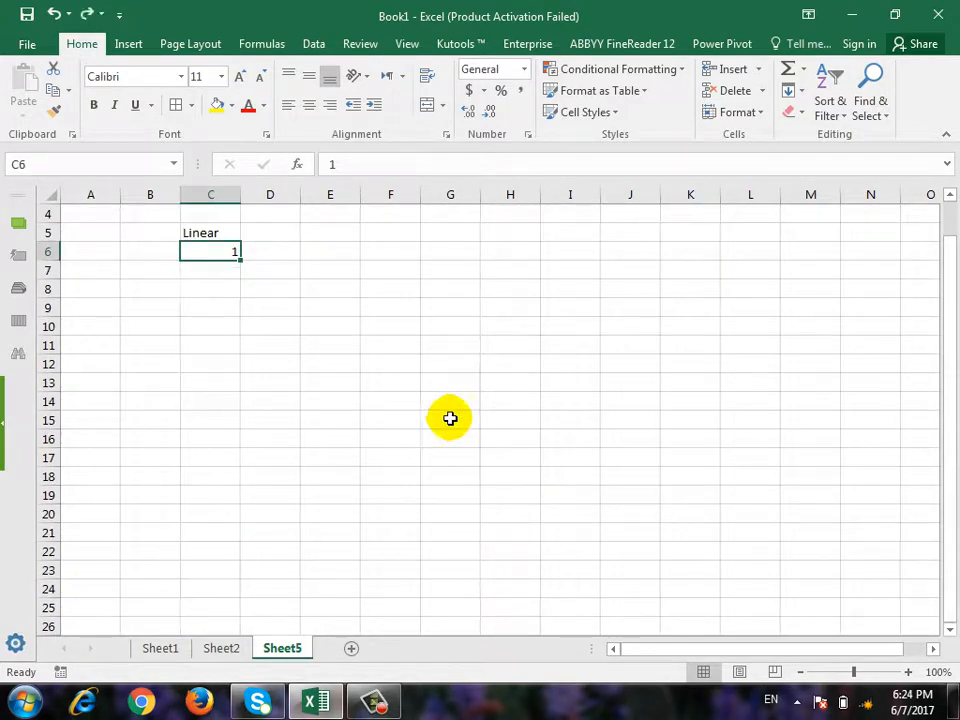
Enter 2 in C7, extend C6:C7 down to C11 with AutoFill, and undo both the fill and the entry.
left_click(210, 276)
type("2")
left_click(306, 304)
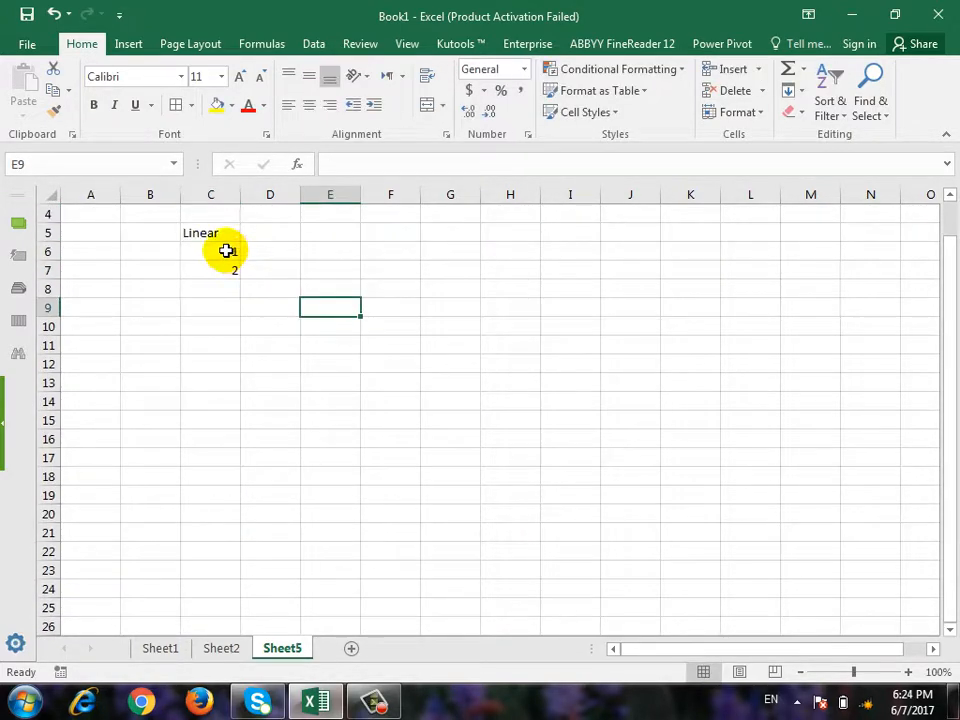
left_click_drag(225, 251, 240, 363)
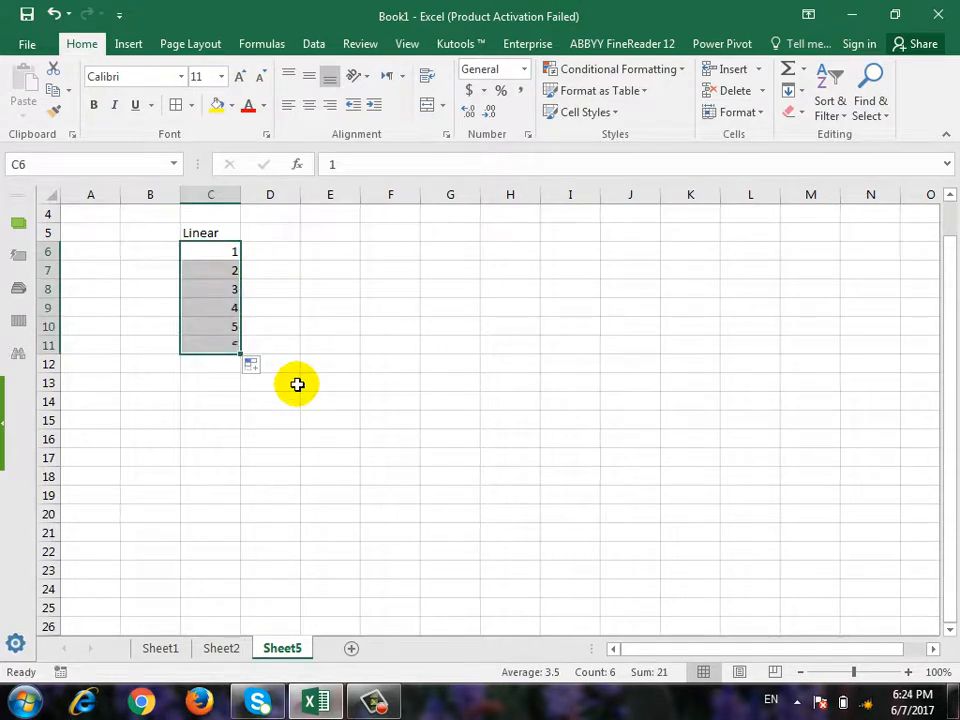
key("ctrl+z")
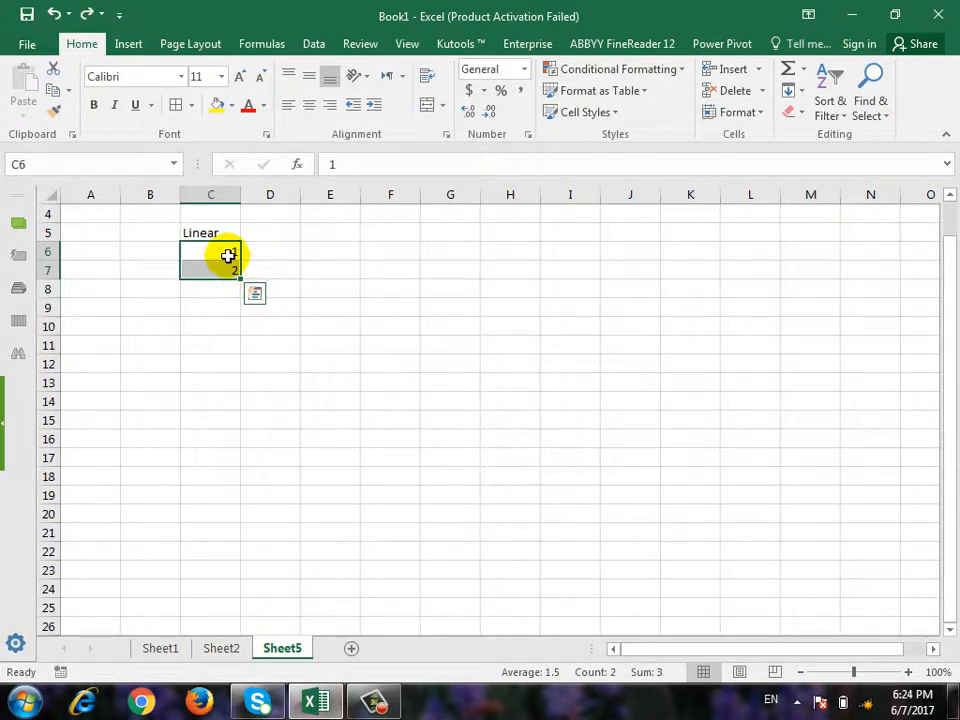
key("ctrl+z")
Fill a linear series along row 6 from C6 with step value 1 and stop value 10000, and view its far end.
left_click(228, 253)
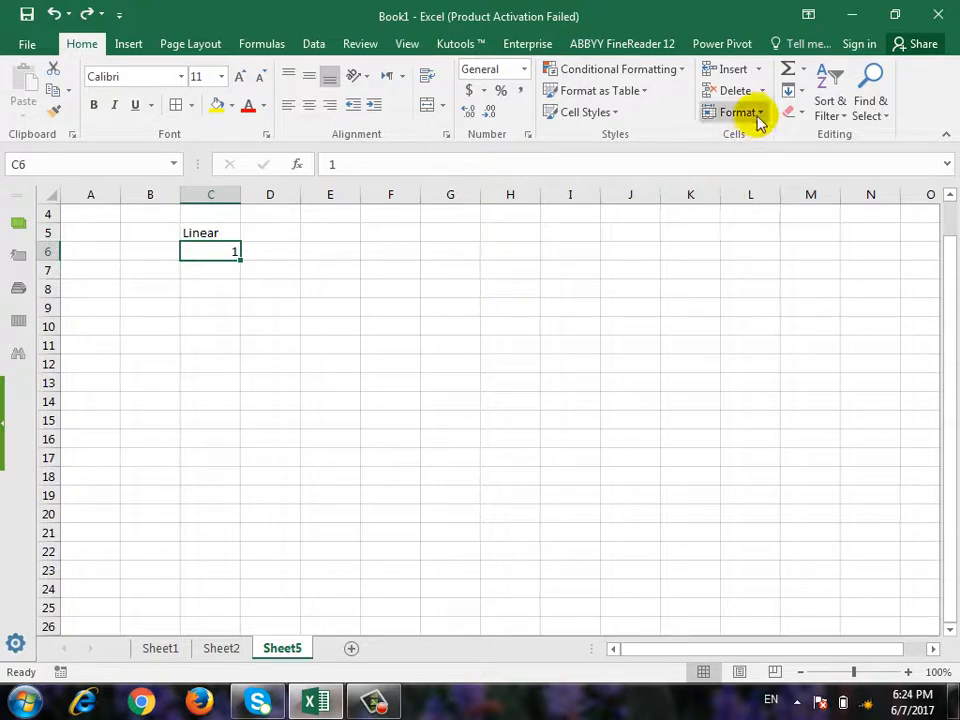
left_click(790, 91)
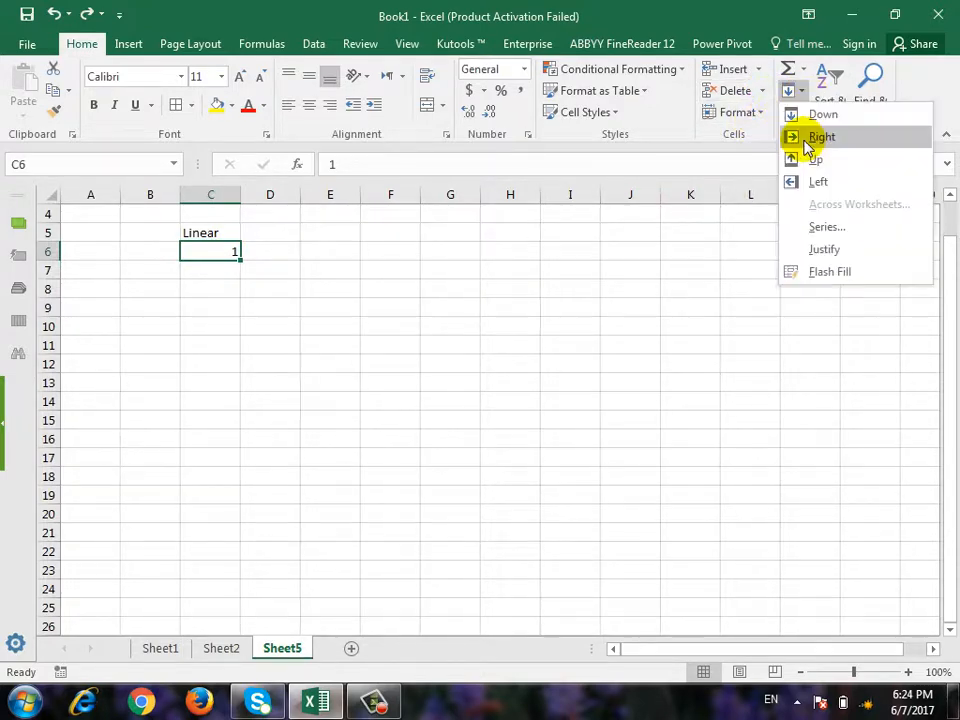
left_click(820, 223)
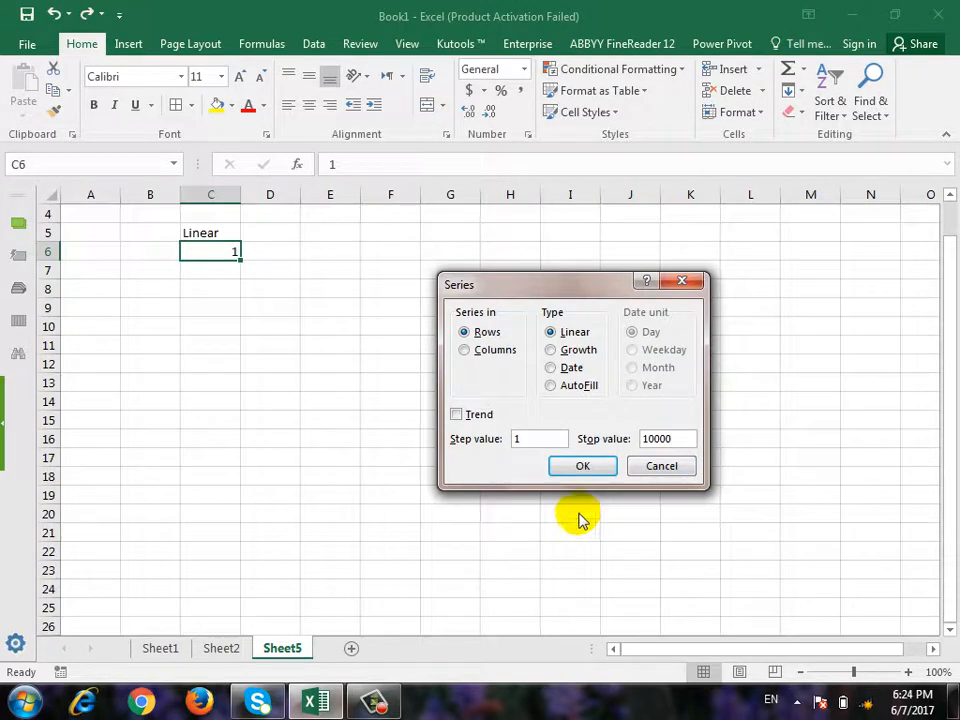
left_click(582, 466)
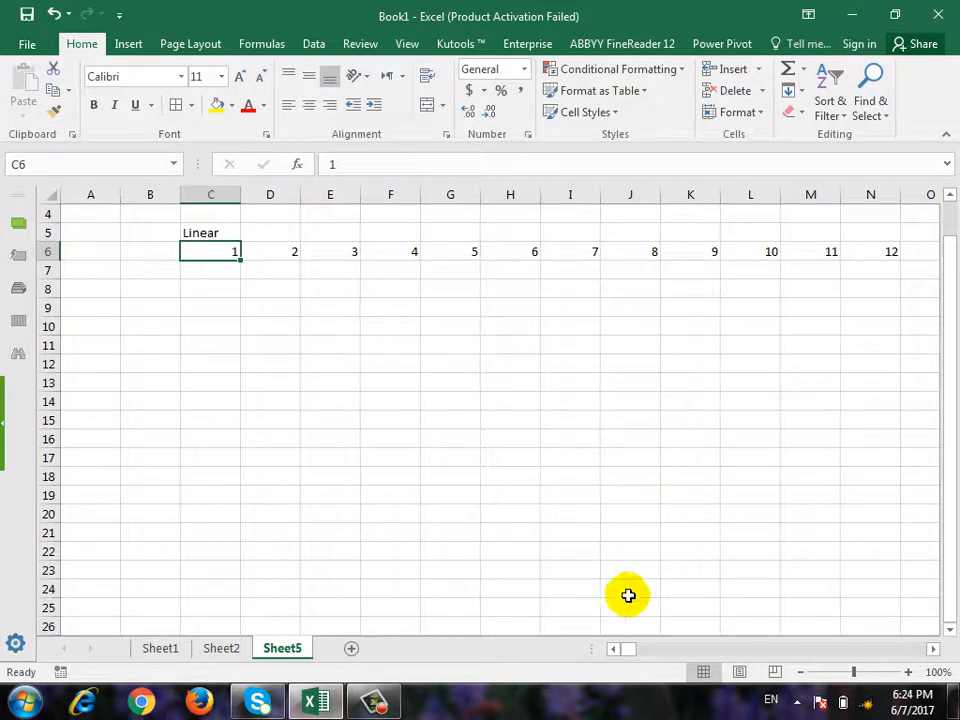
left_click_drag(632, 648, 909, 634)
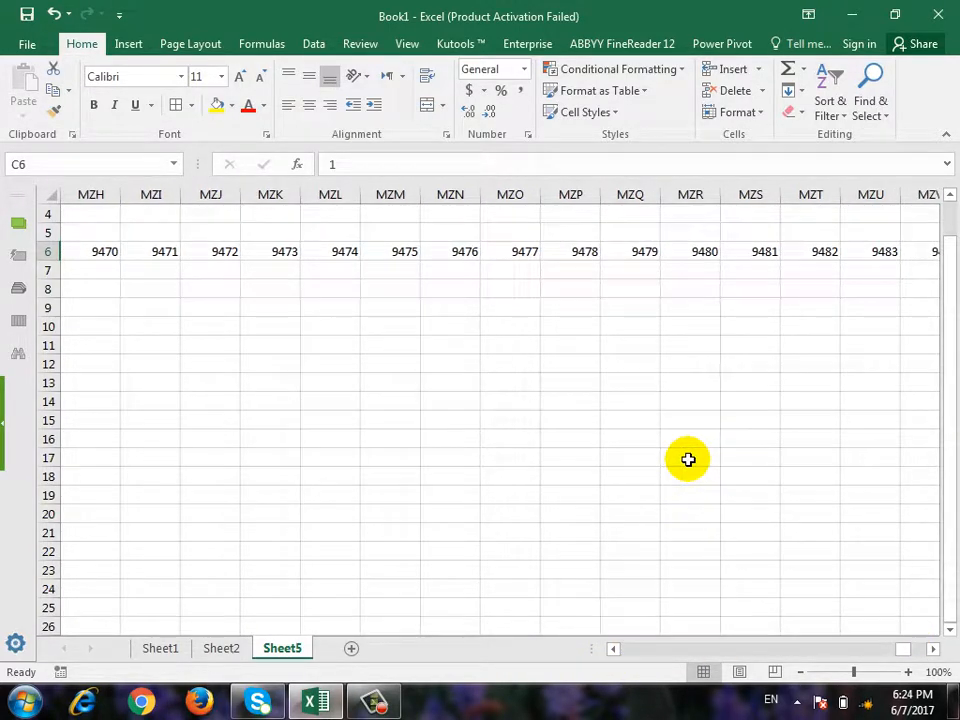
Undo the fill along row 6 and clear the sample name from D9.
key("ctrl+z")
key("ctrl+z")
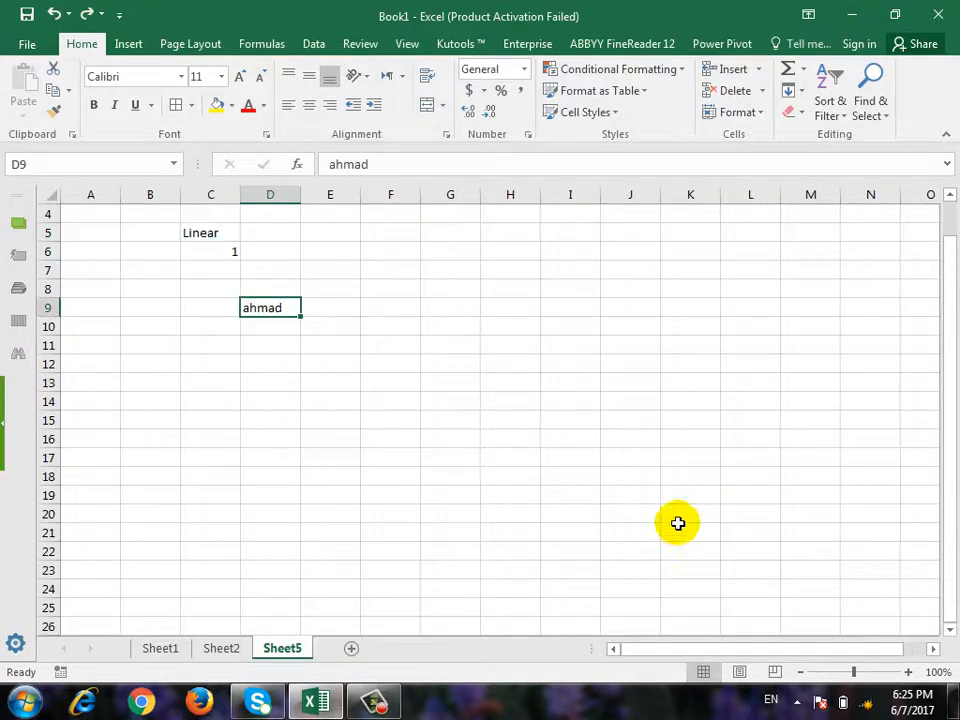
key("Delete")
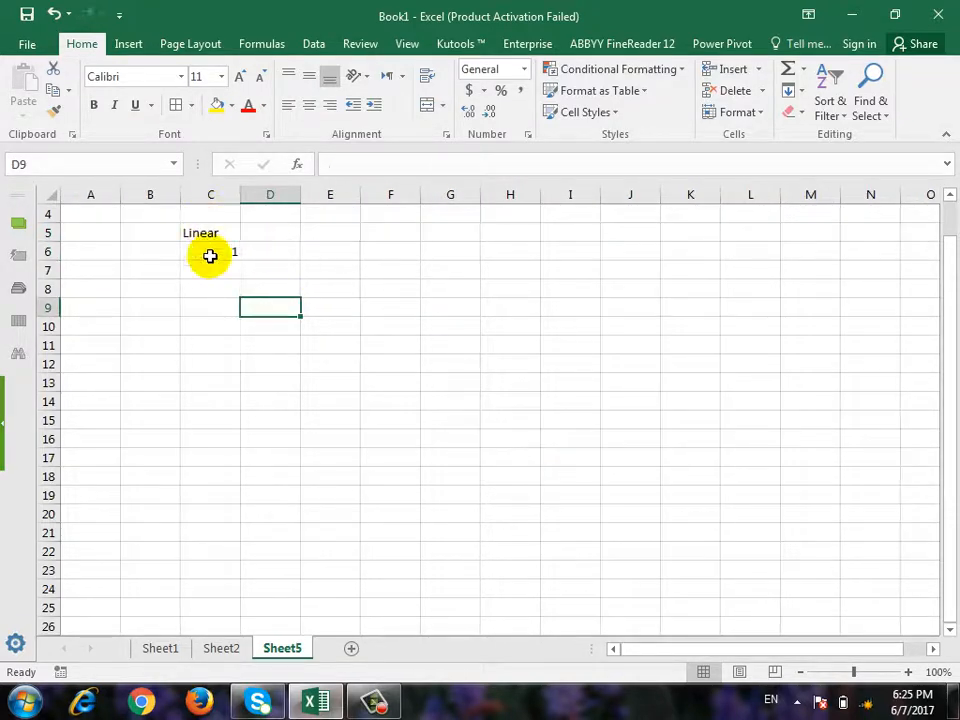
Fill column C from C6 with a linear series in Columns, using step value 1 and stop value 20.
left_click(210, 253)
left_click(793, 97)
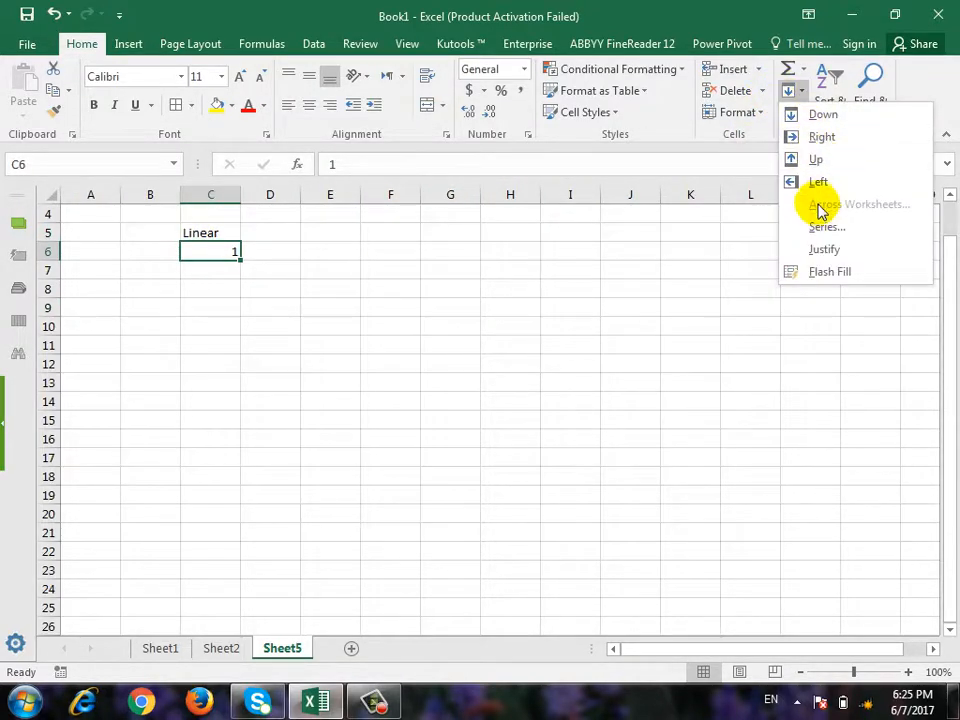
left_click(795, 226)
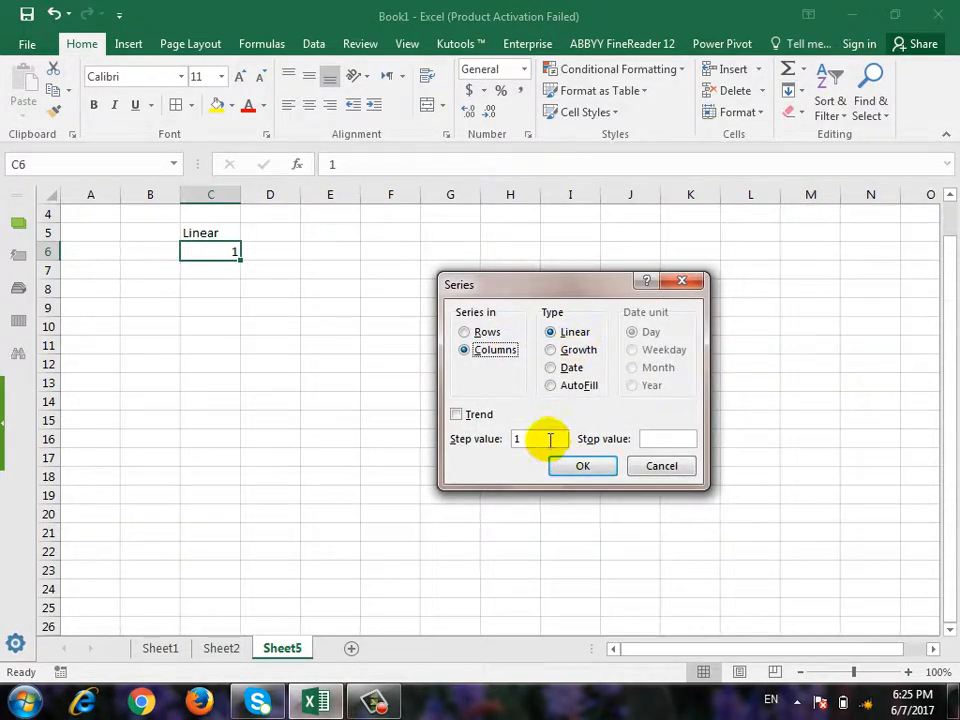
left_click(653, 442)
type("20")
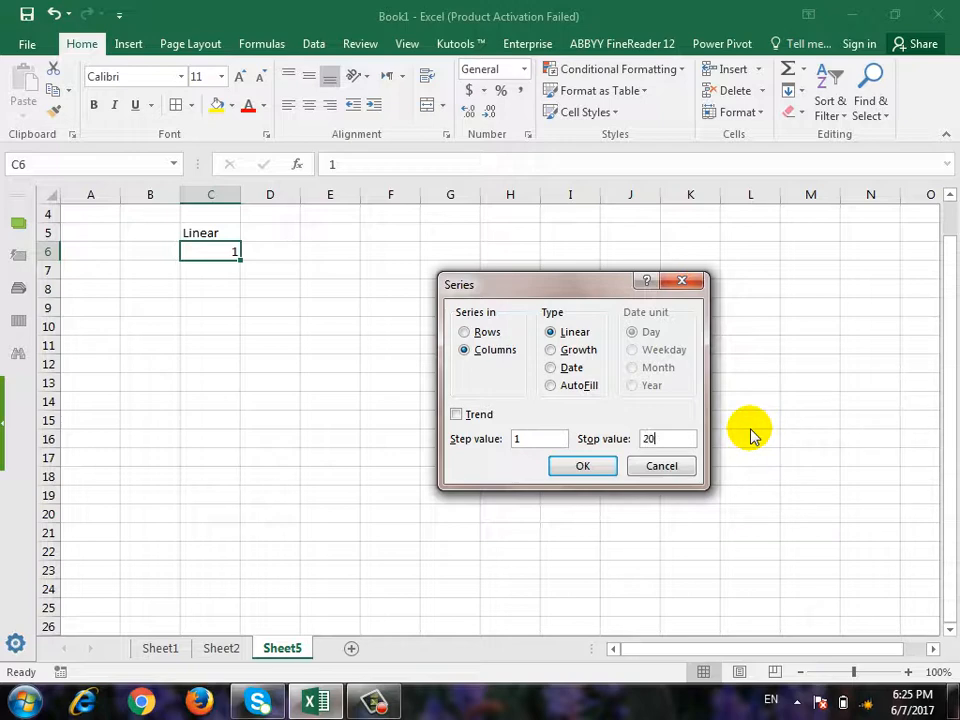
key("Return")
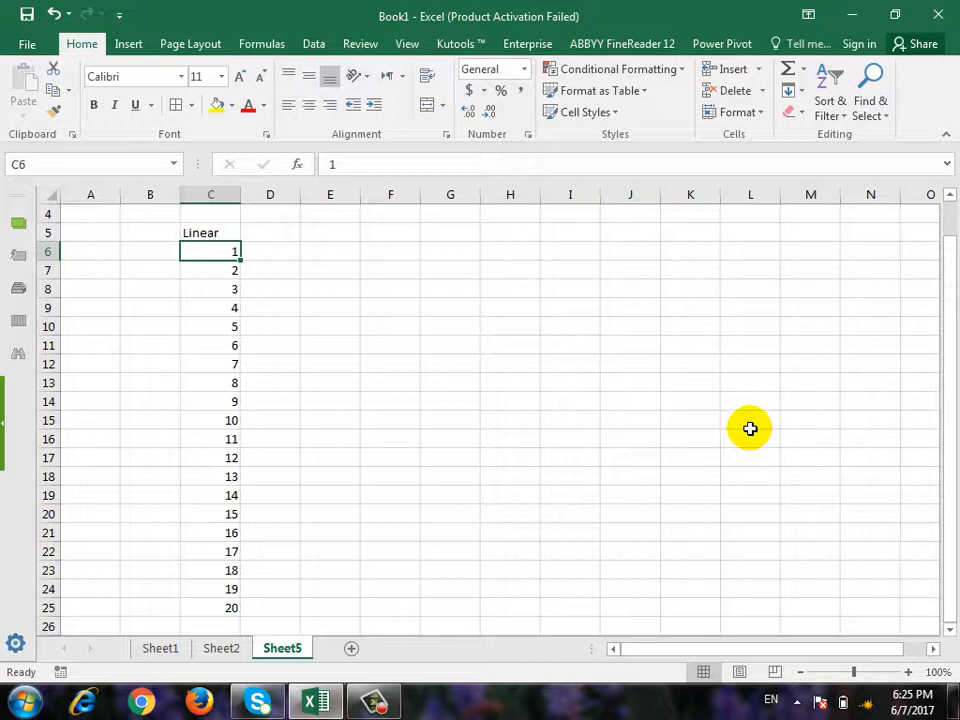
Enter the heading Groth in D5 and the starting value 2 in D6.
left_click(283, 234)
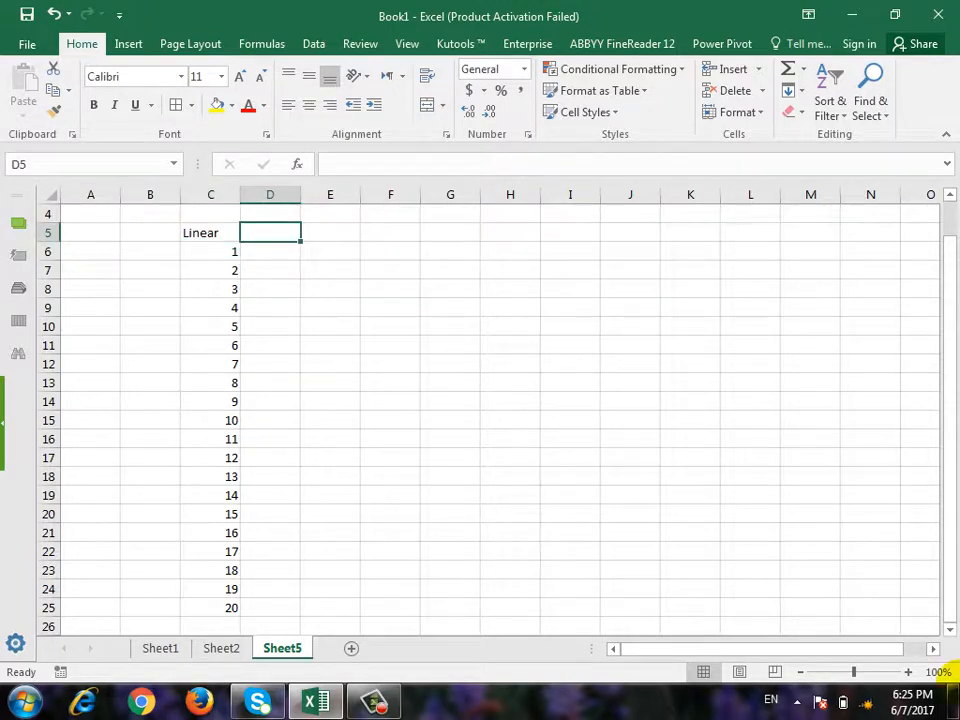
type("Groht")
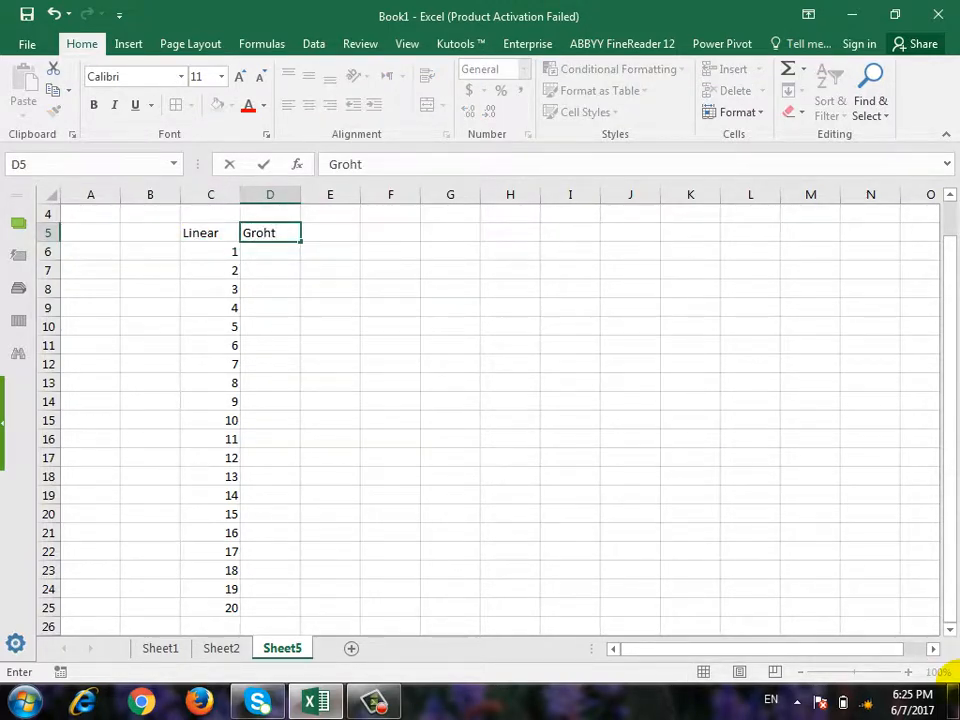
key("BackSpace")
key("BackSpace")
type("th")
key("Return")
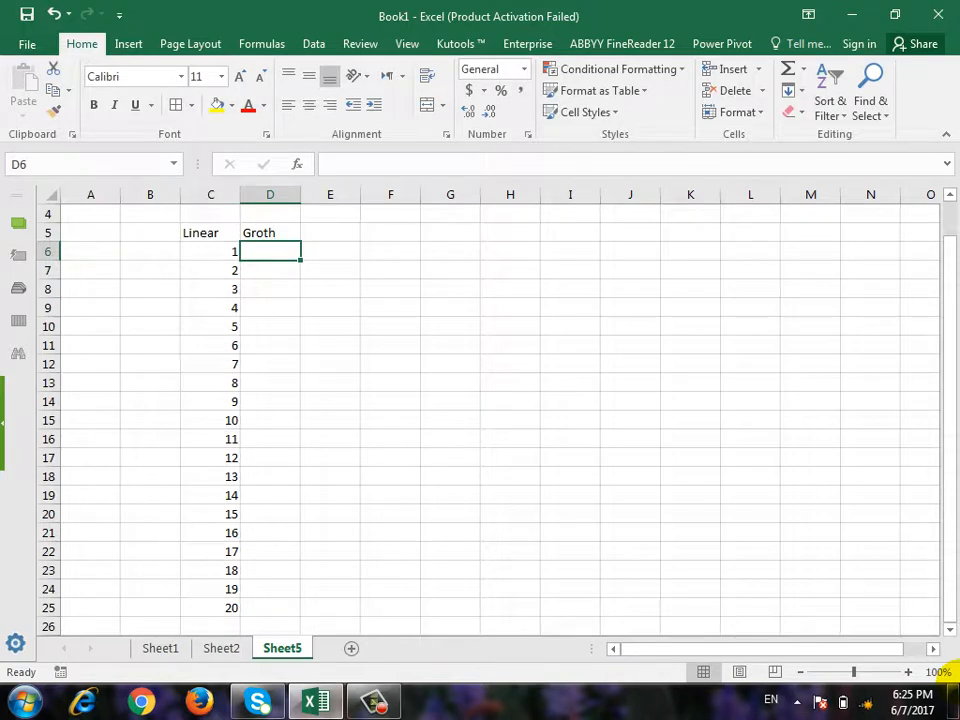
type("2")
key("Return")
key("Up")
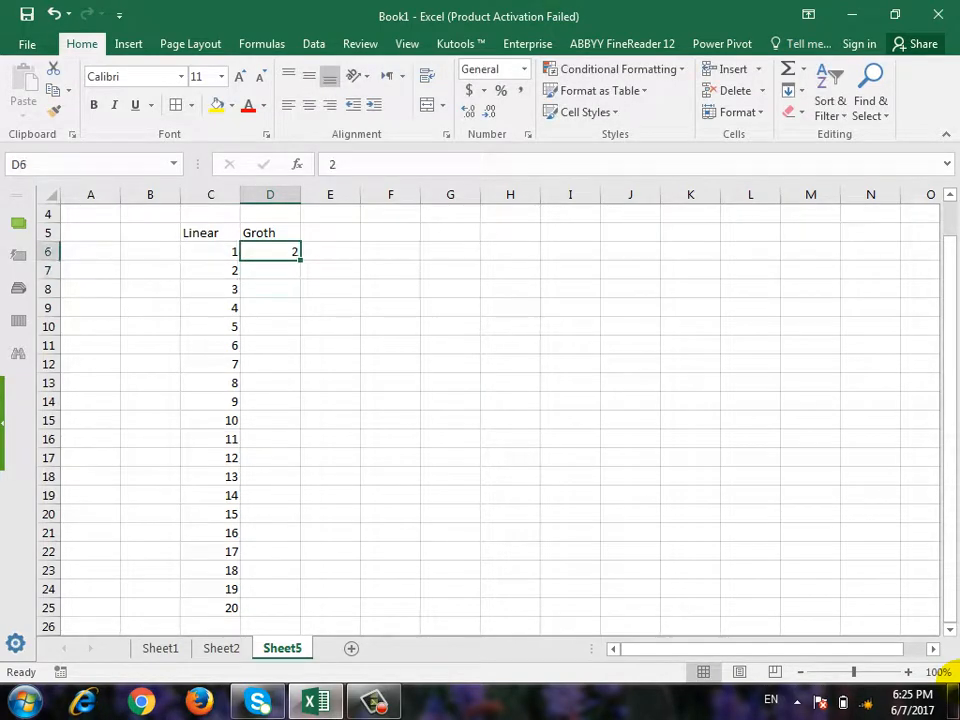
Fill column D from D6 with a growth series in Columns, using step value 2 and stop value 1000.
left_click(792, 90)
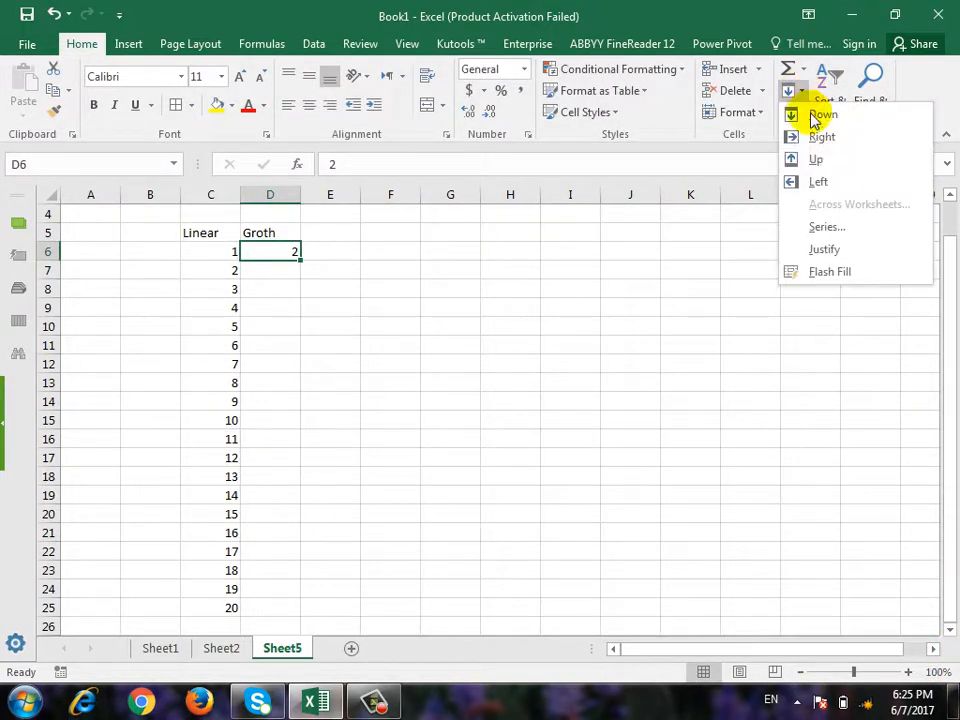
left_click(829, 225)
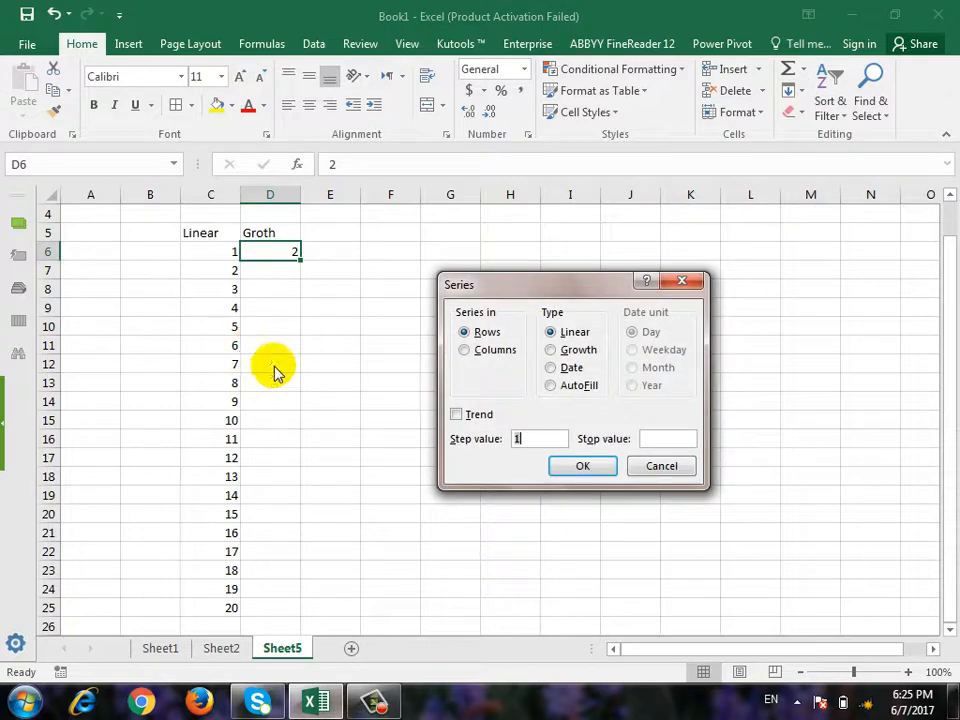
left_click(482, 350)
left_click(582, 351)
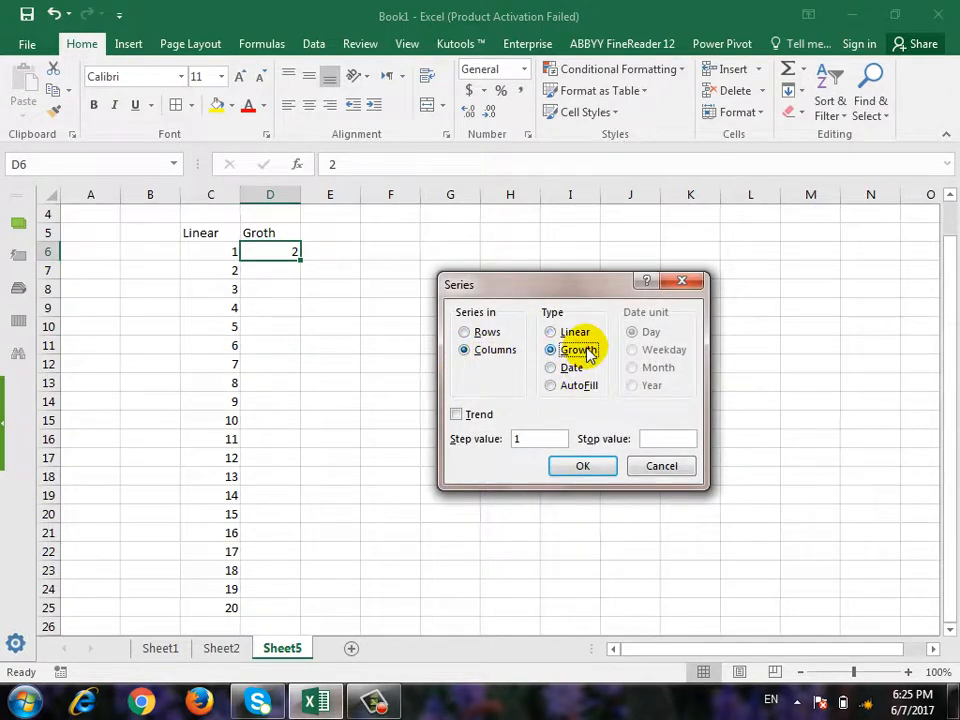
double_click(534, 440)
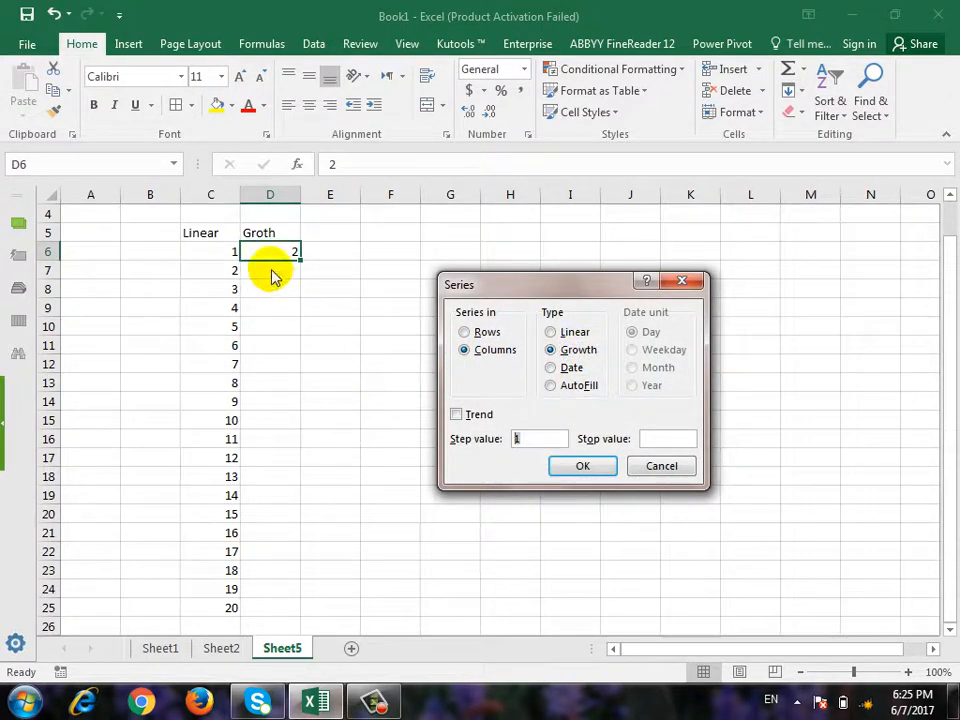
type("2")
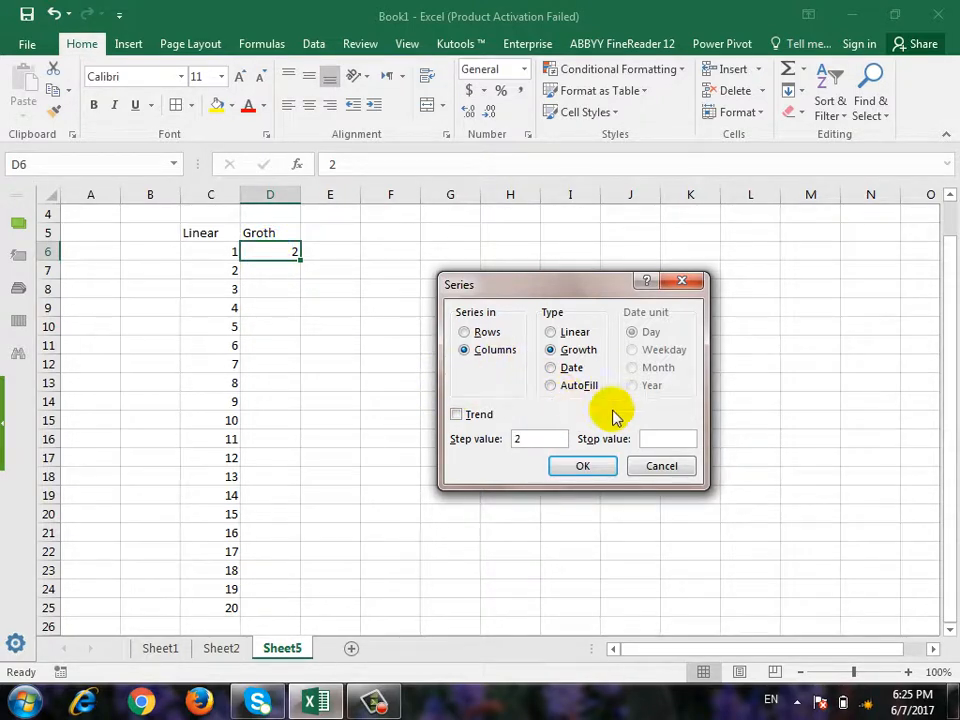
left_click(692, 437)
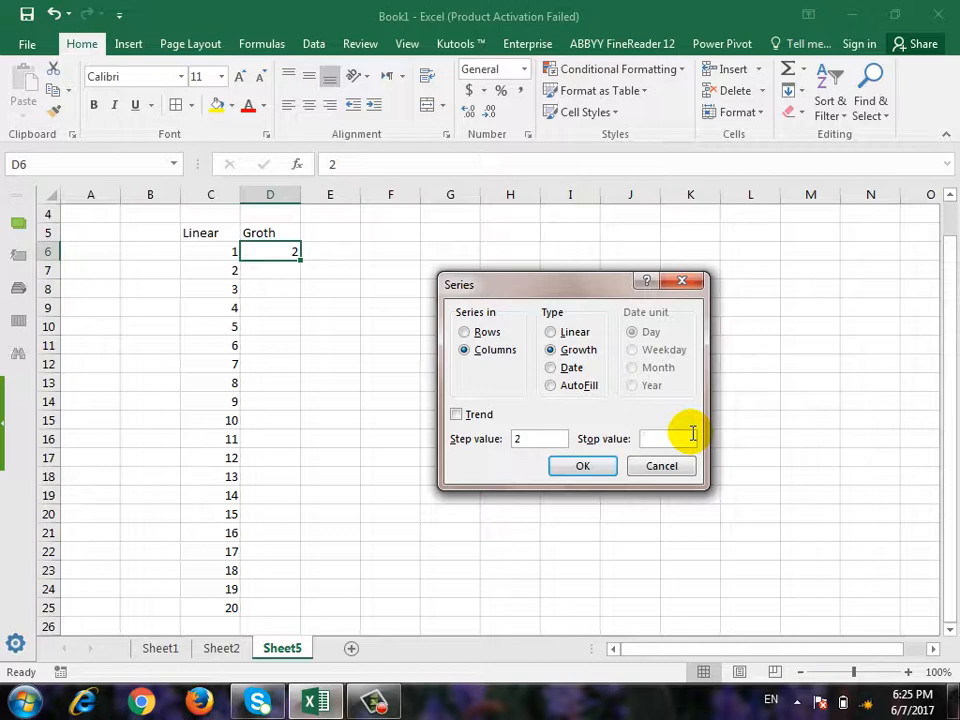
type("1000")
left_click(584, 466)
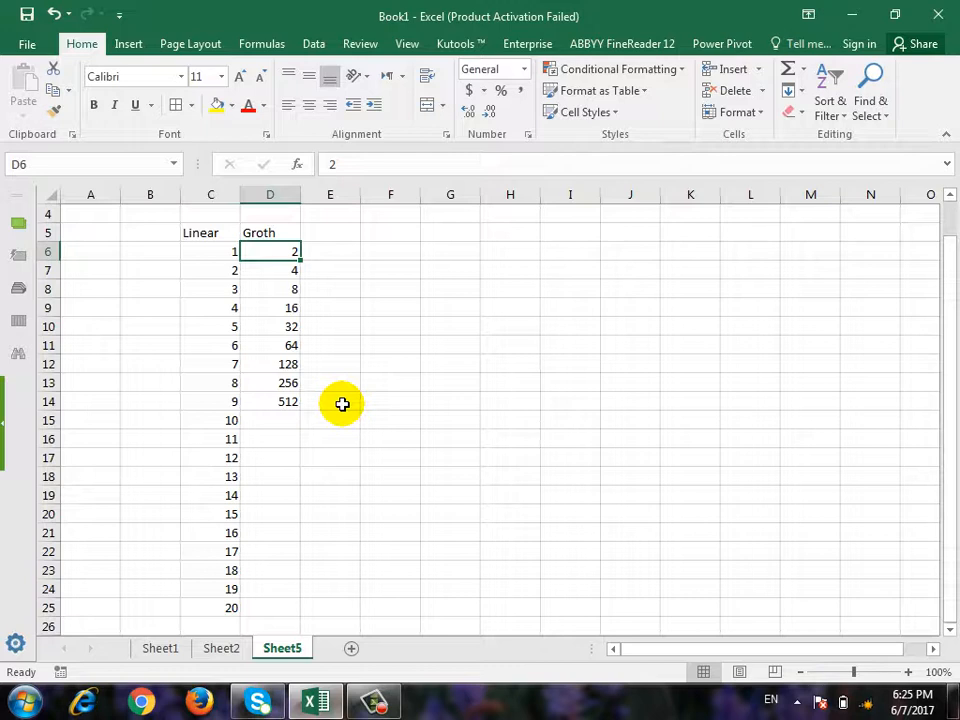
left_click(275, 400)
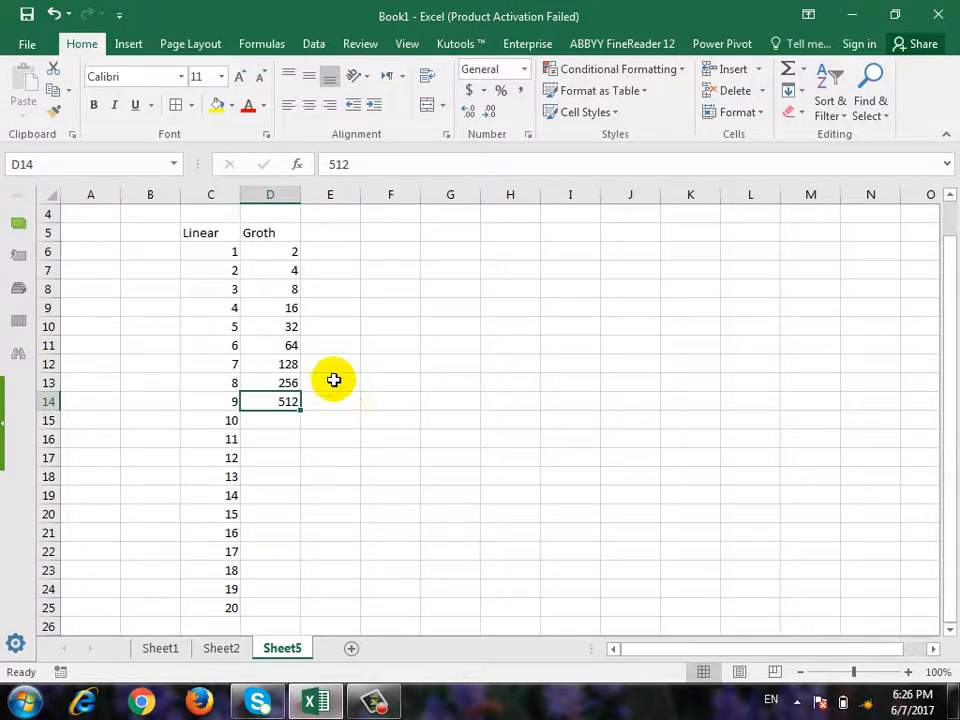
Enter the heading Day in E5 and the starting date 6-7-2017 in E6.
left_click(330, 233)
type("Day")
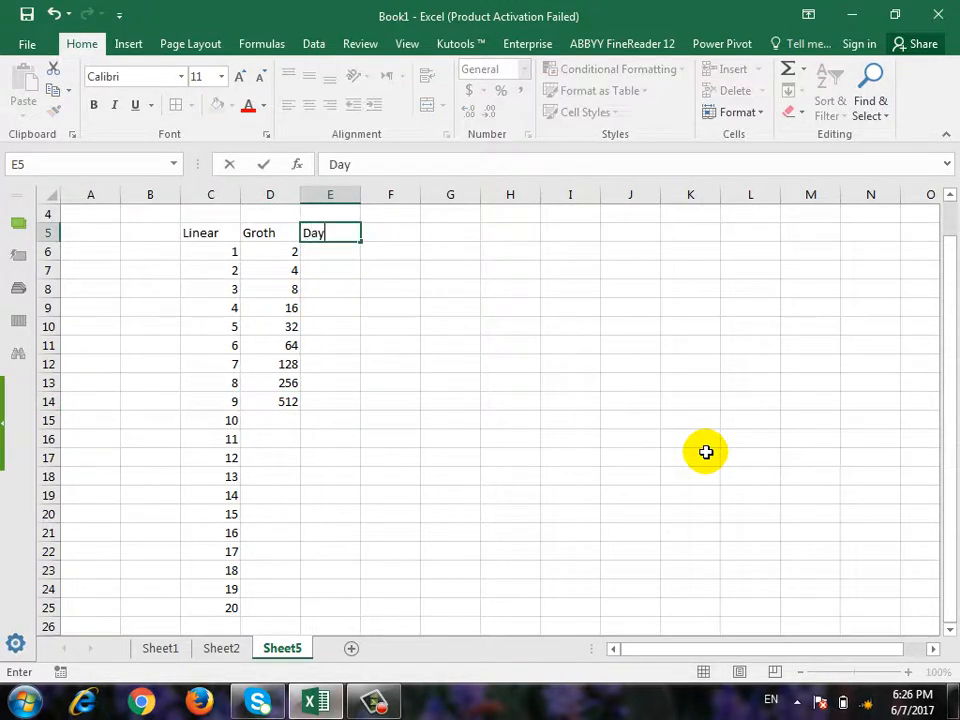
key("Return")
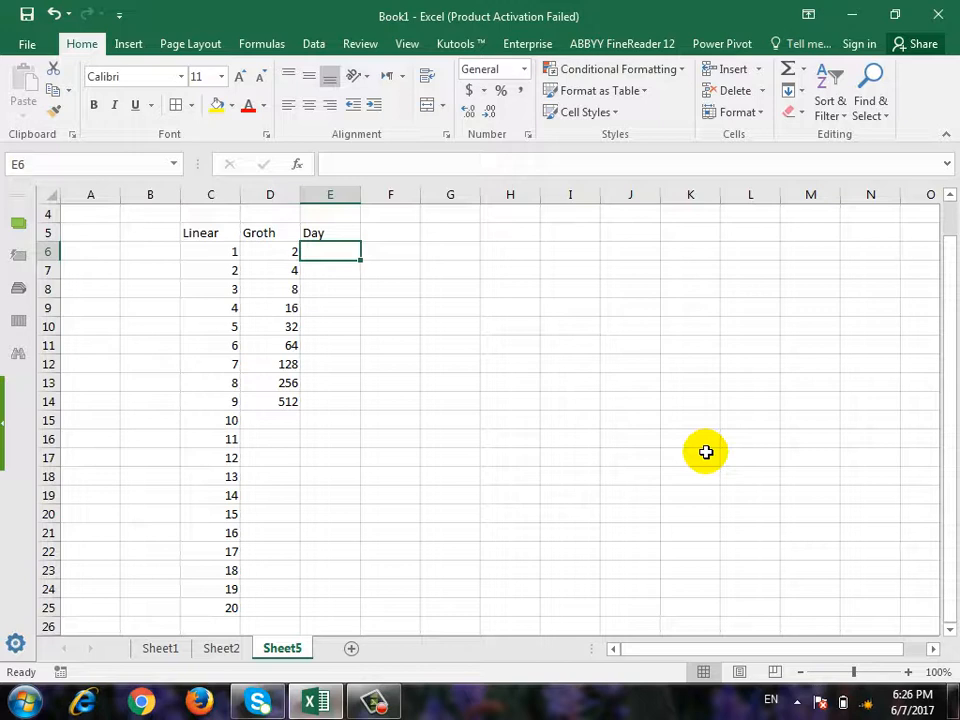
type("6-")
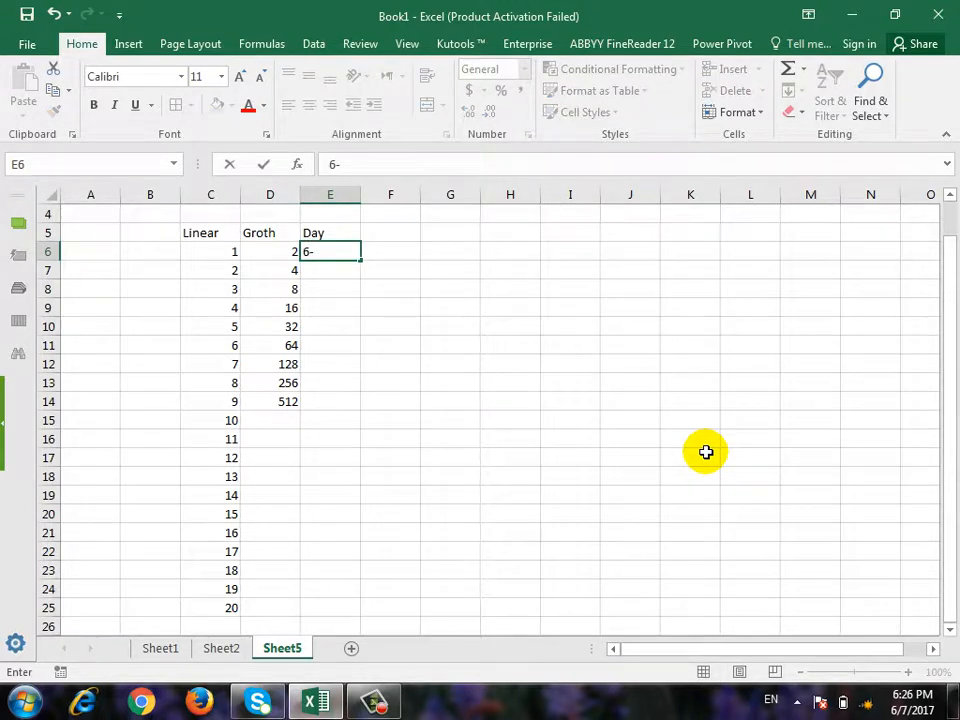
type("7-201")
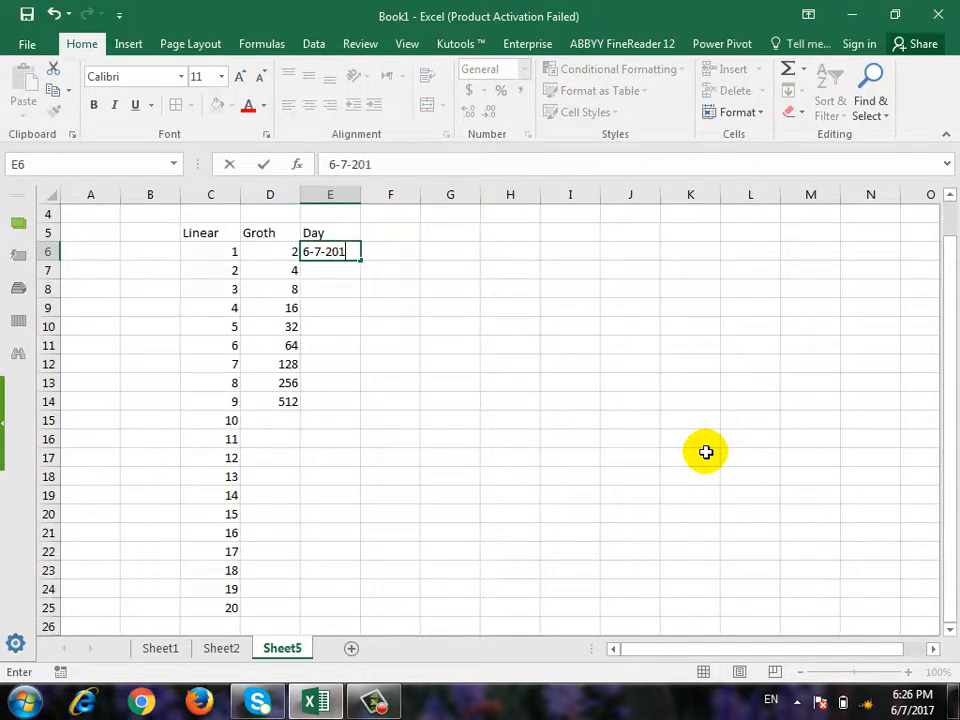
type("7")
key("Return")
key("Up")
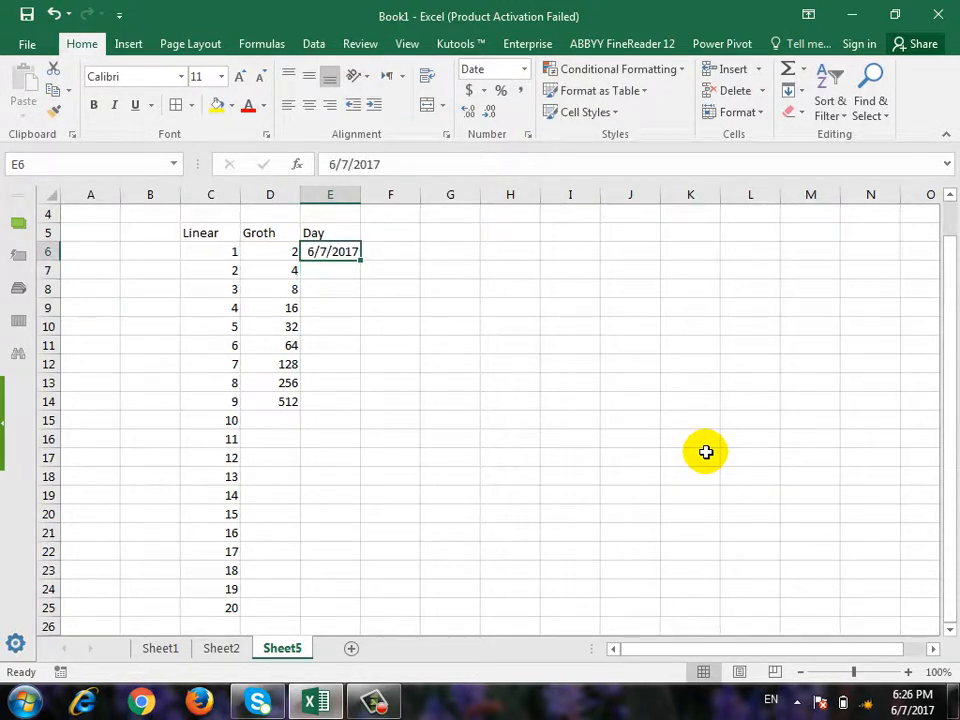
left_click(345, 287)
left_click(345, 310)
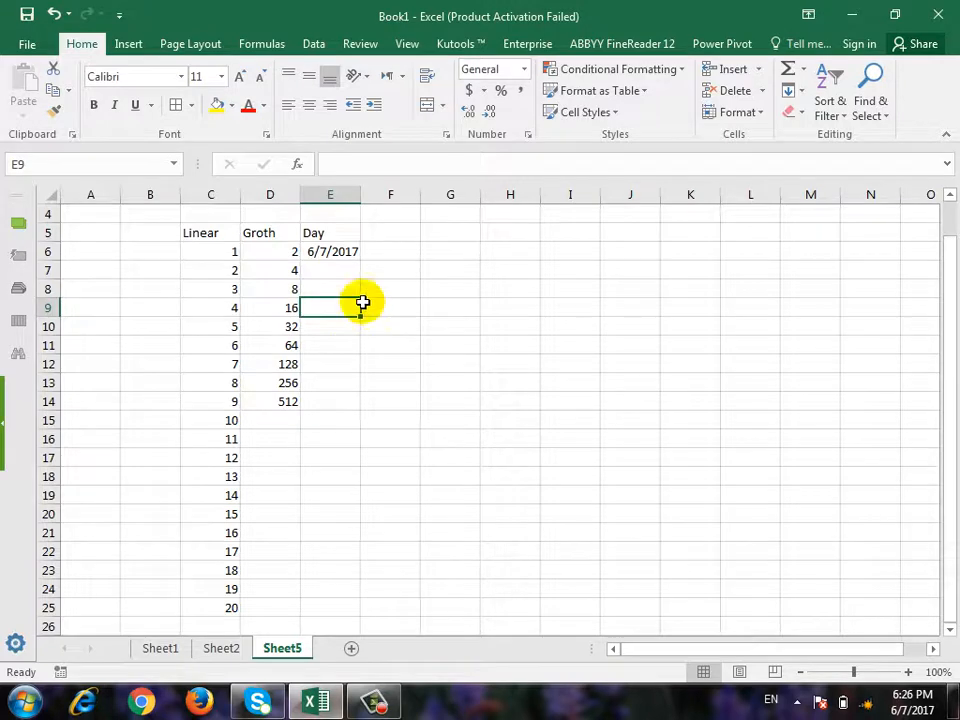
Fill column E from E6 with a Date series in Columns by Day, using step value 1 and stop value 6/20/2017.
left_click(336, 252)
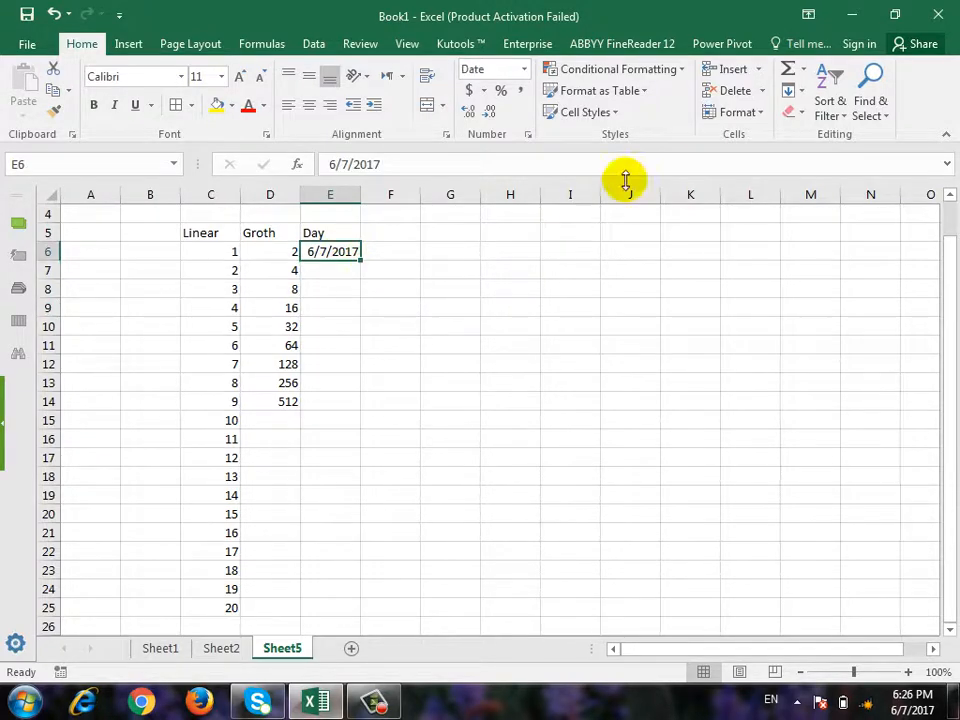
left_click(795, 91)
left_click(365, 289)
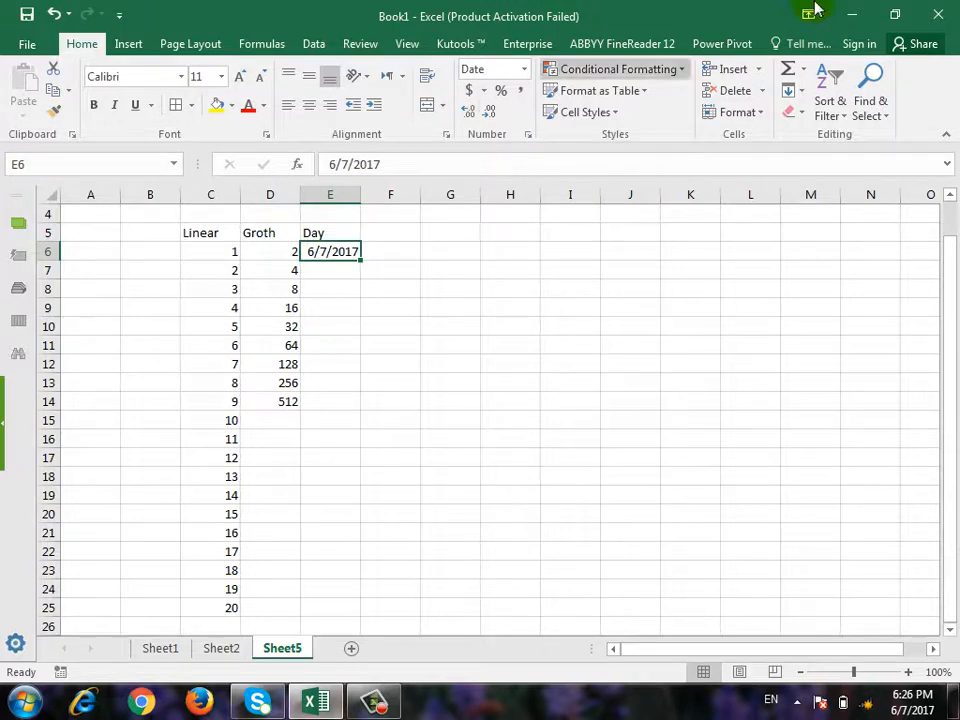
left_click(790, 91)
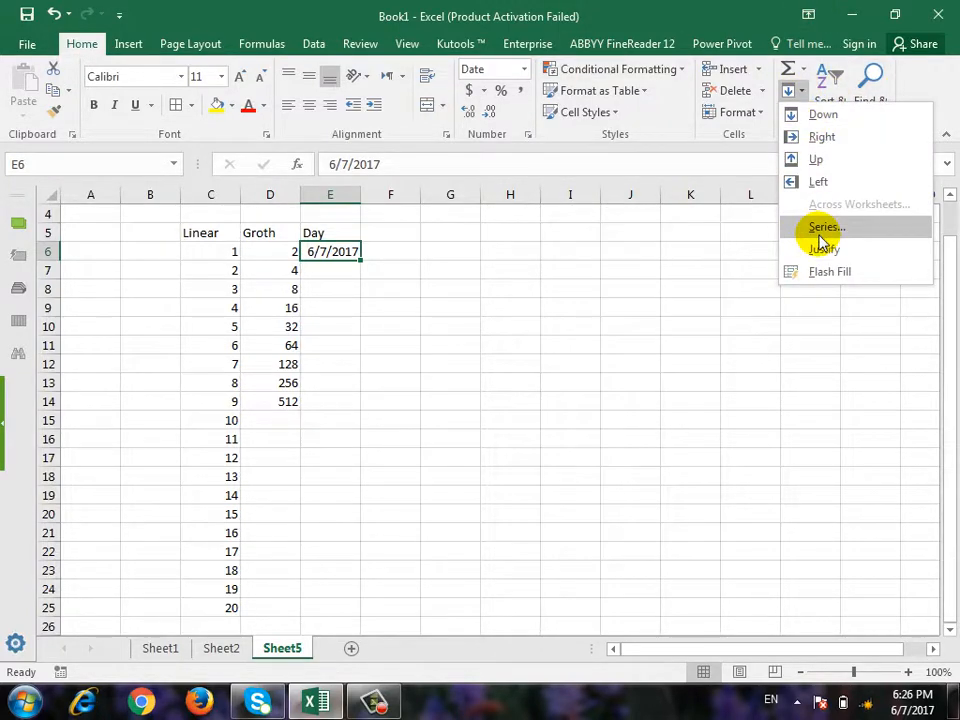
left_click(821, 228)
left_click(497, 351)
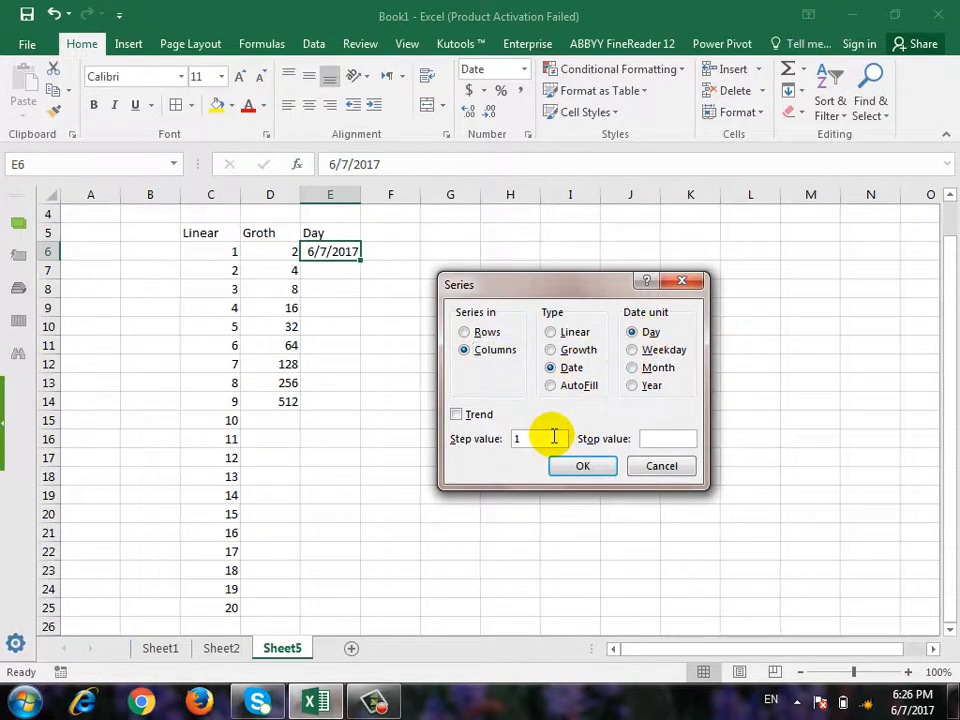
left_click(556, 438)
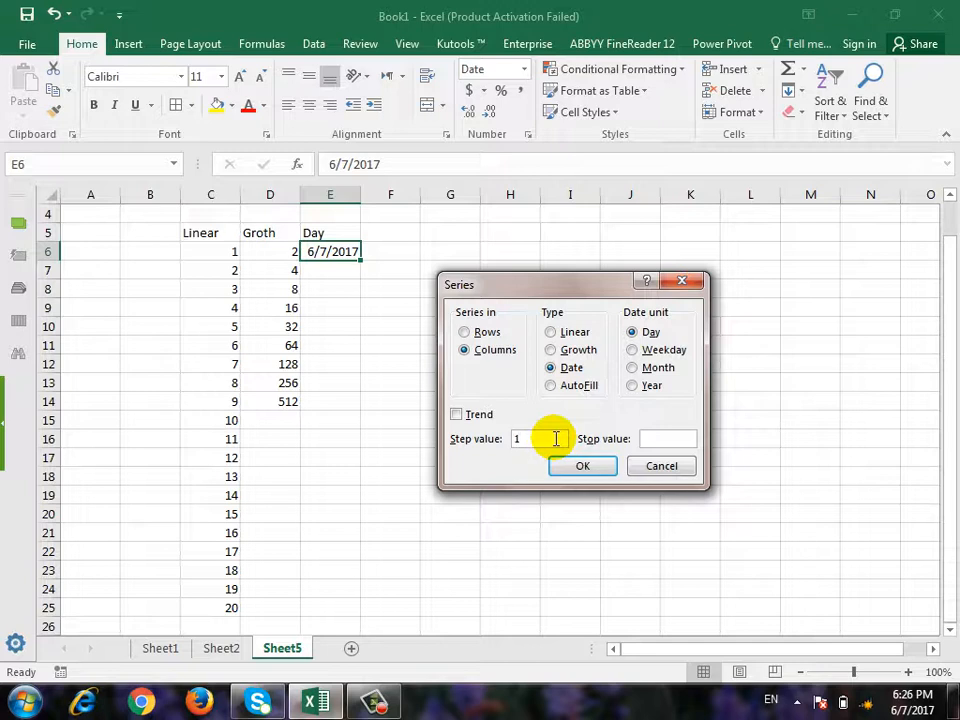
left_click_drag(556, 439, 514, 455)
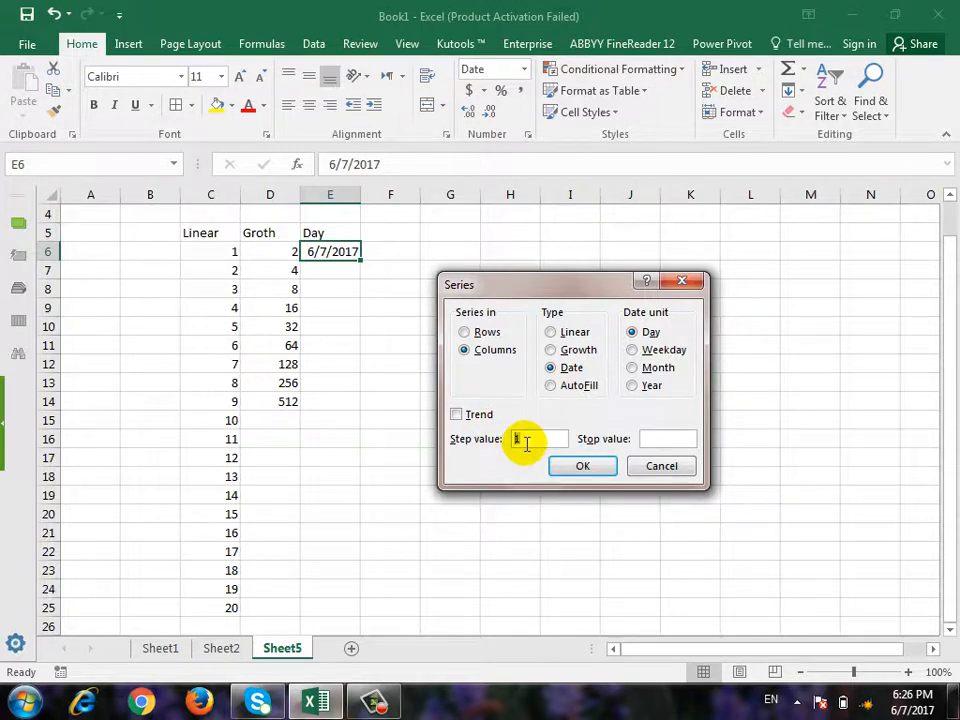
left_click(645, 439)
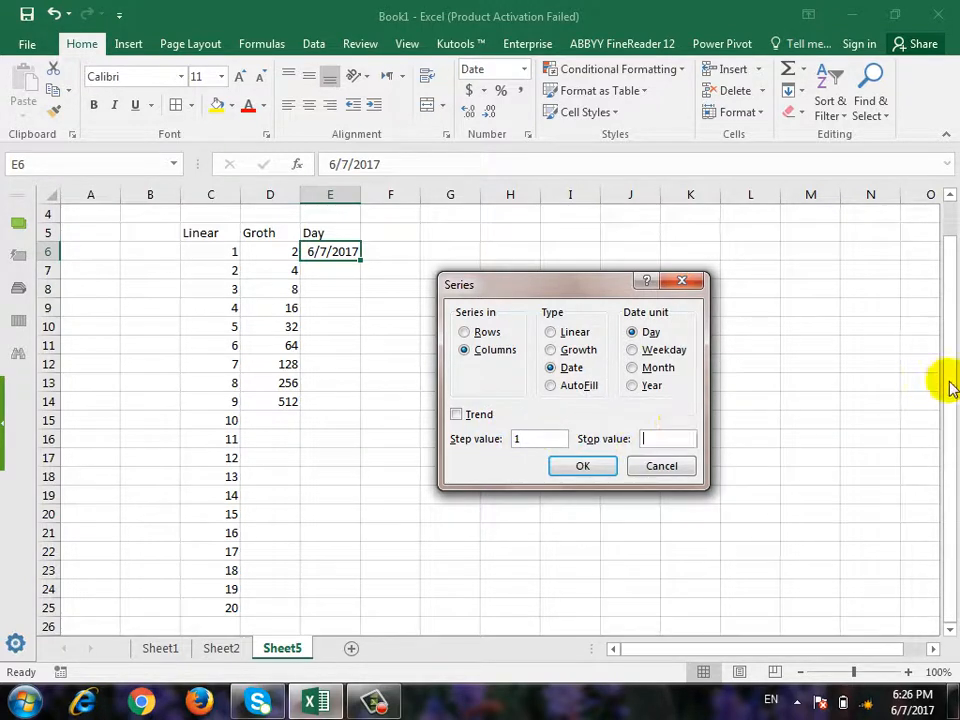
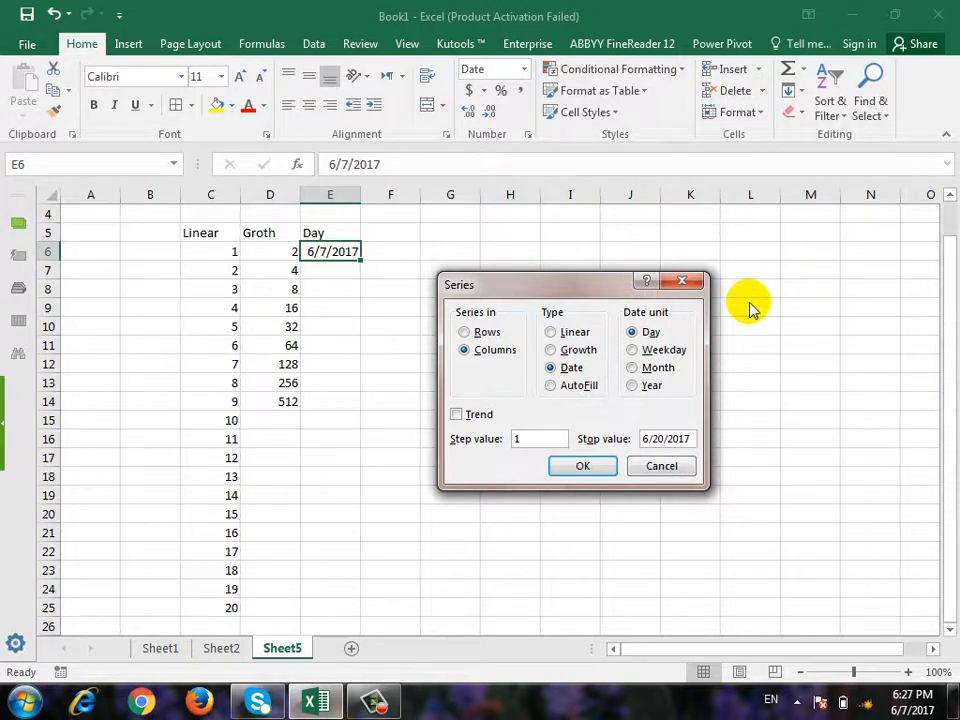
left_click(580, 472)
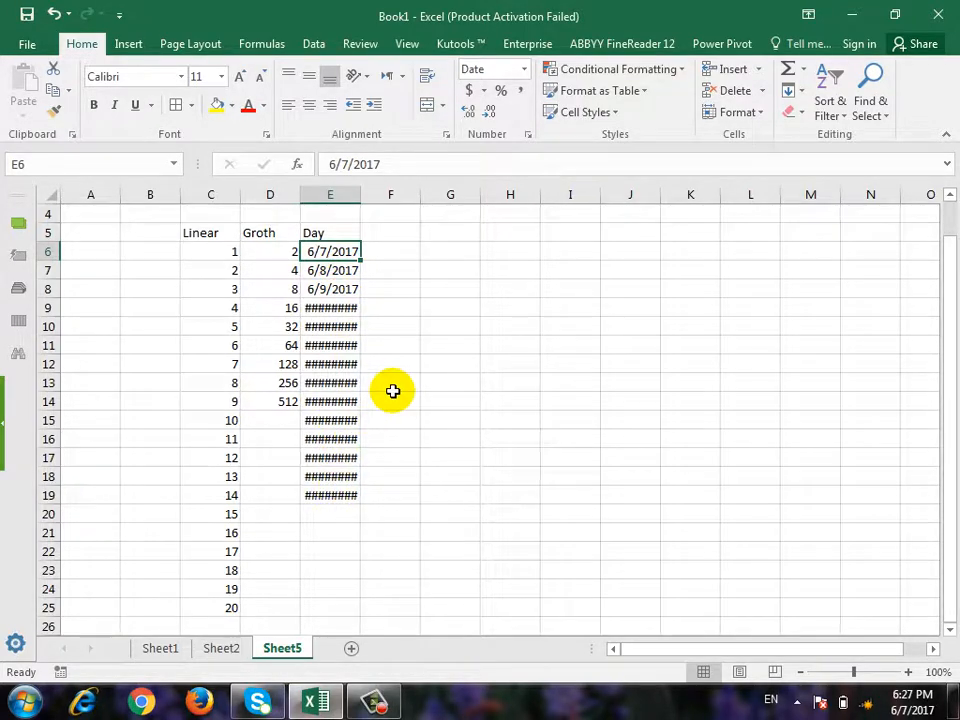
AutoFit the width of column E to its dates and check the last date in E19.
left_click(337, 308)
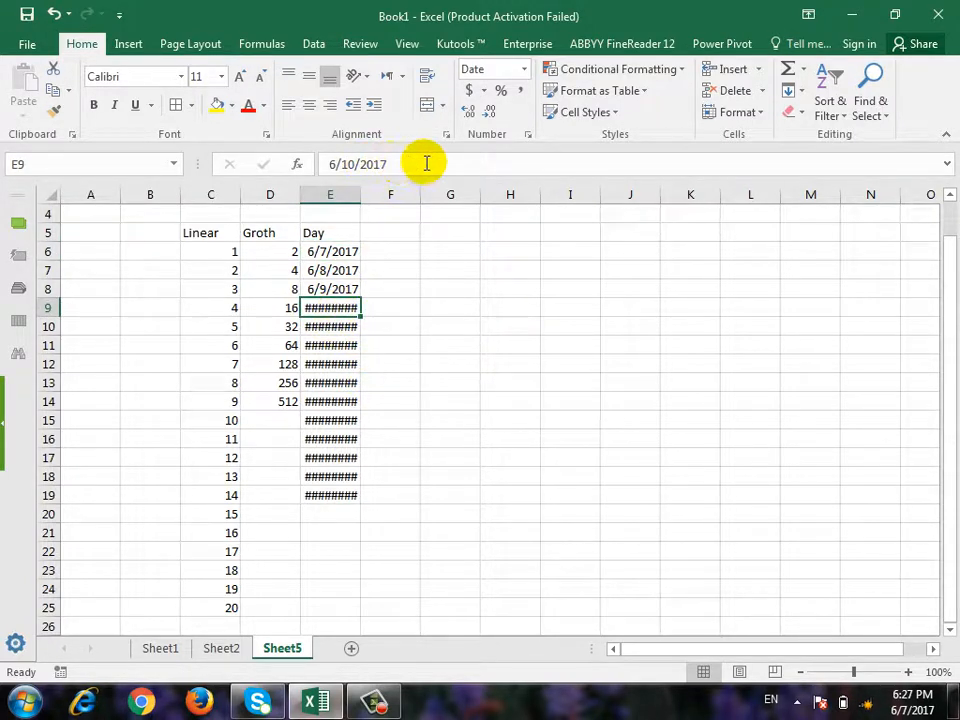
double_click(360, 194)
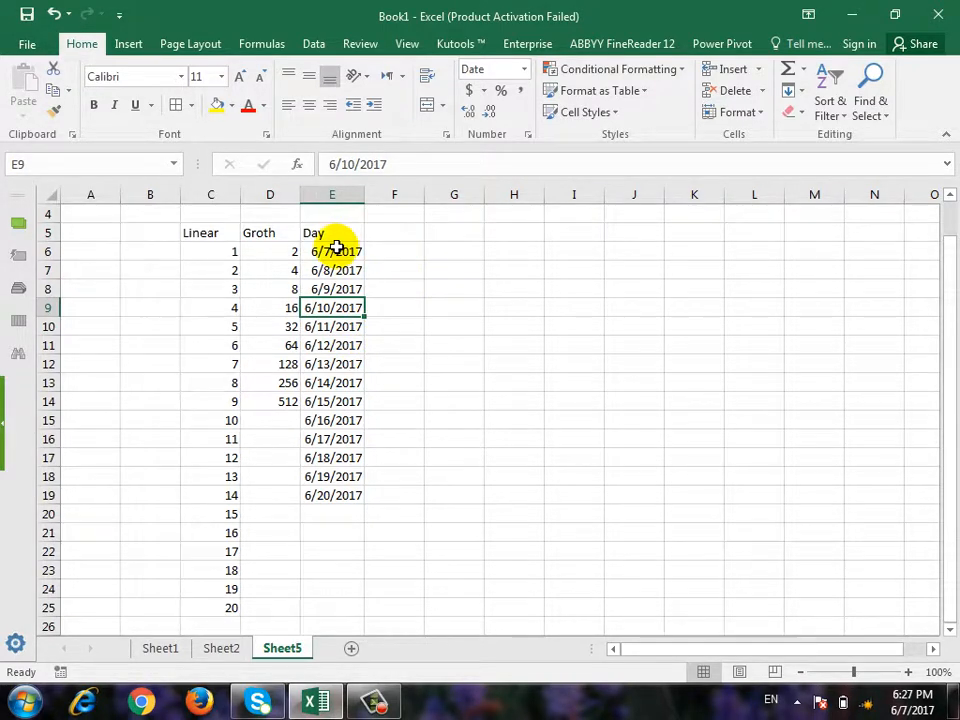
left_click(343, 493)
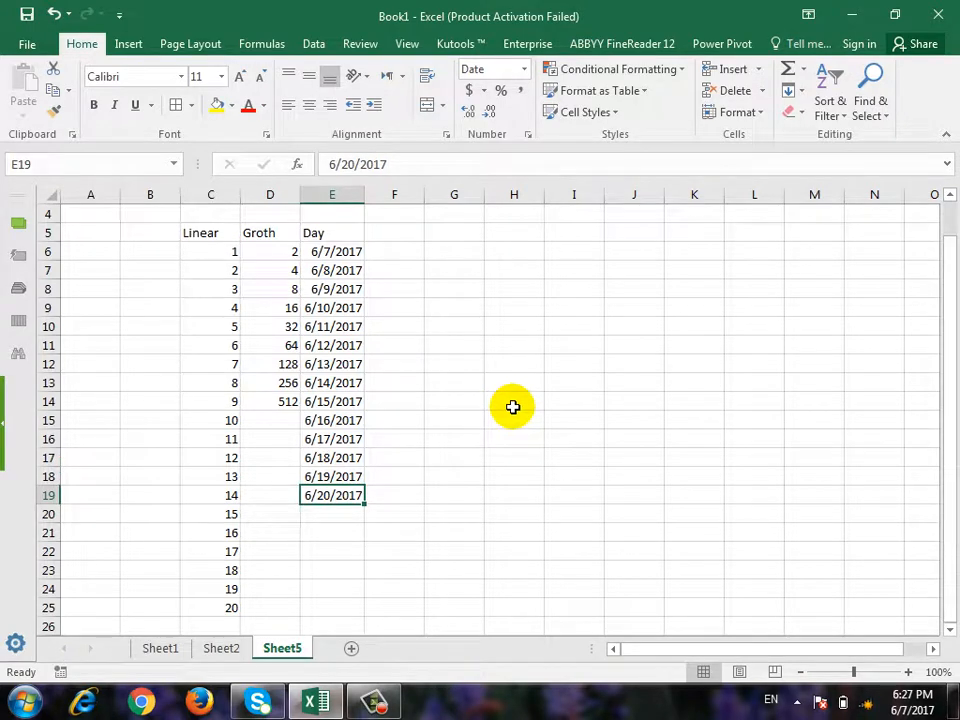
Enter the heading Week Day in F5 and copy the starting date from E6 into F6.
left_click(394, 236)
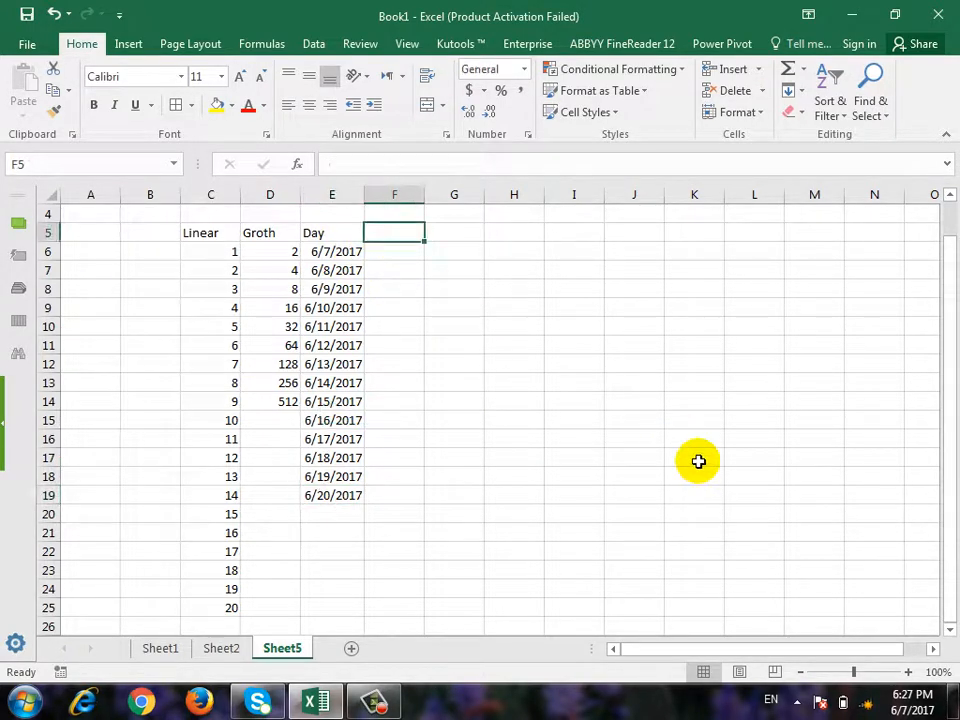
type("Week Day")
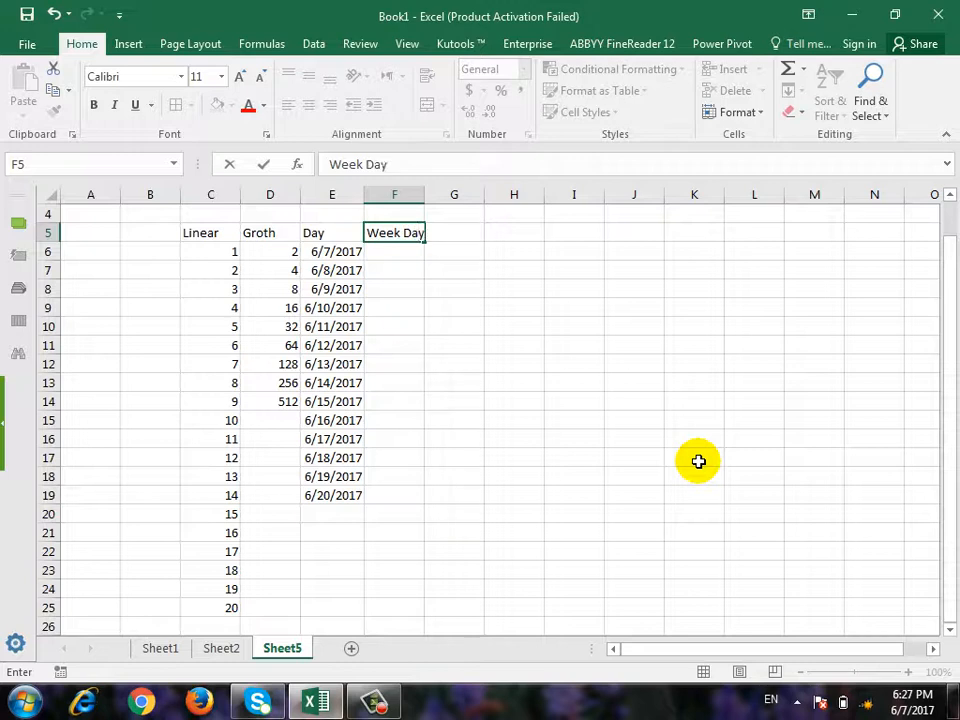
key("Return")
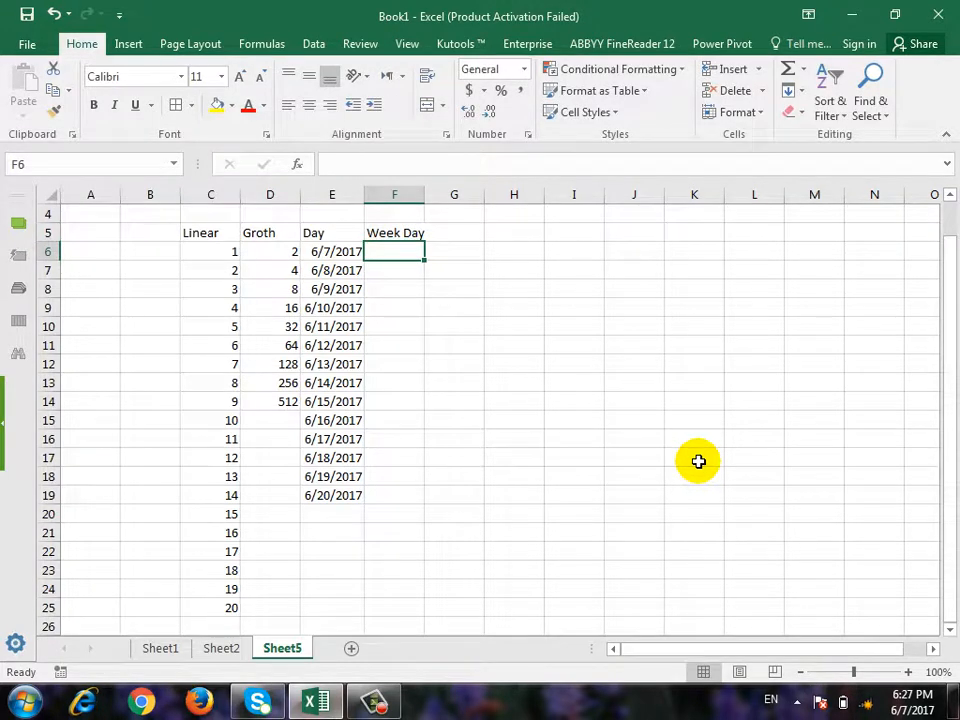
key("Left")
key("ctrl+c")
key("Right")
key("ctrl+v")
key("Down")
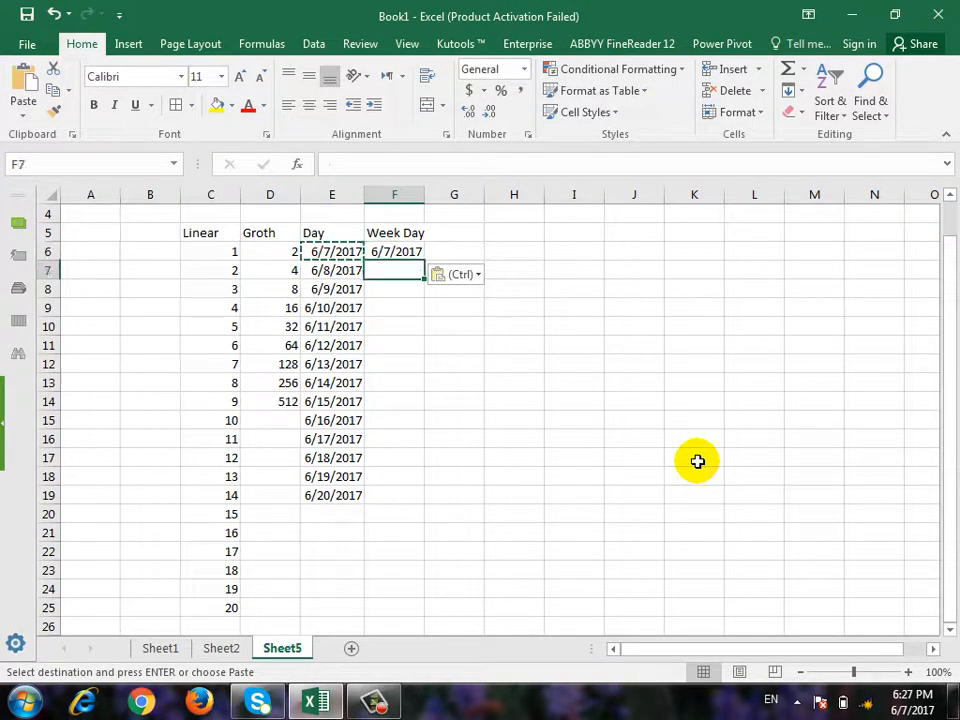
key("Up")
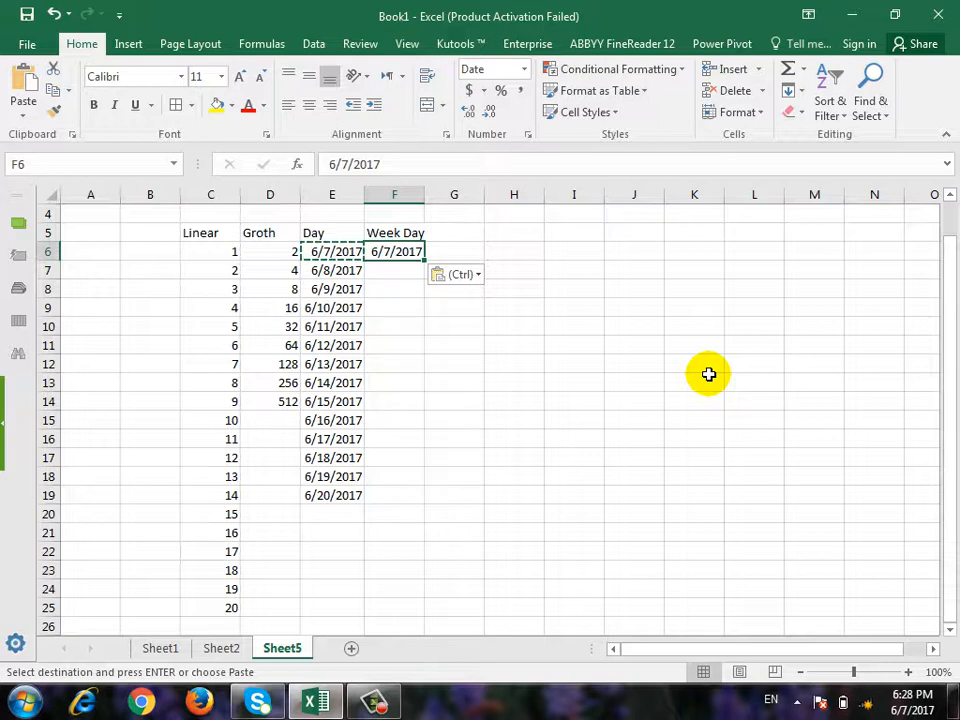
left_click(440, 274)
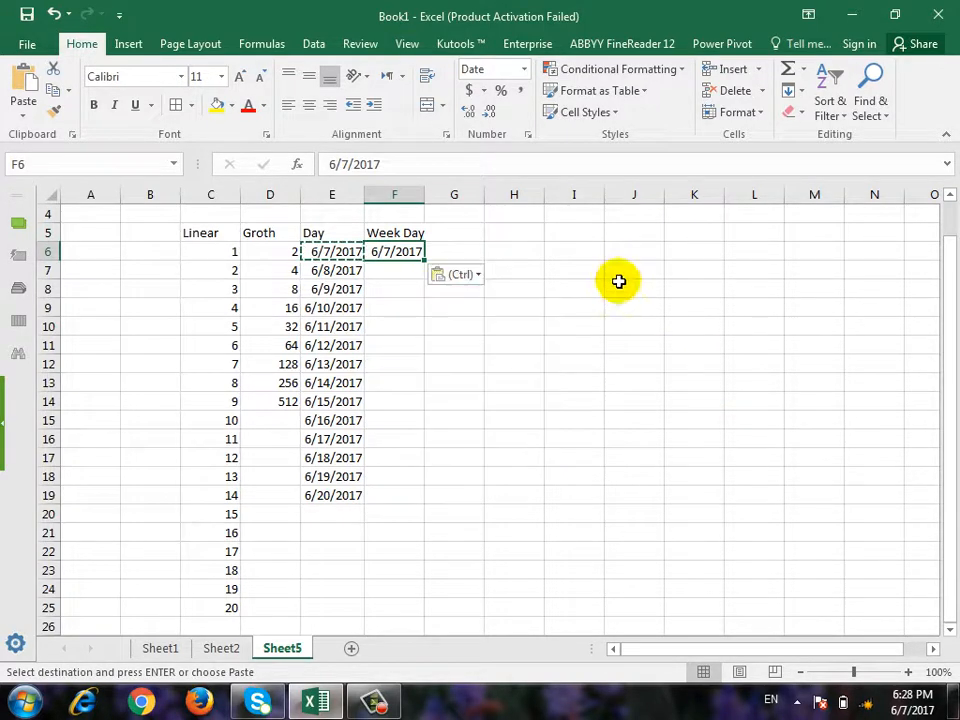
key("Escape")
Fill column F from F6 with a Date series in Columns by Weekday, step value 1 and stop value 6/30/2017, and AutoFit the column.
left_click(480, 345)
left_click(405, 254)
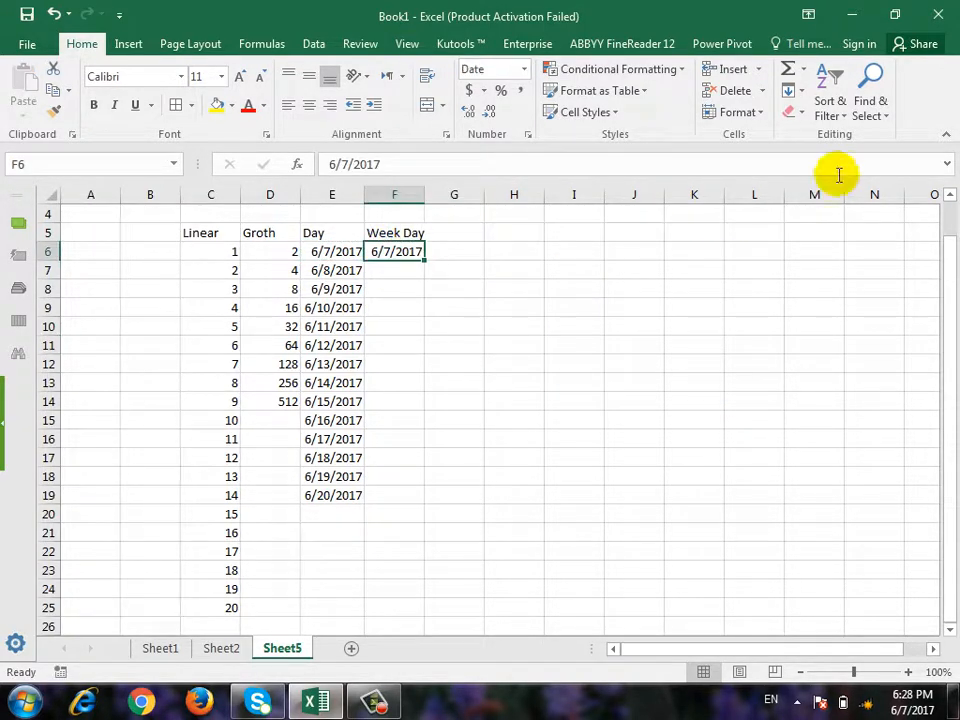
left_click(791, 90)
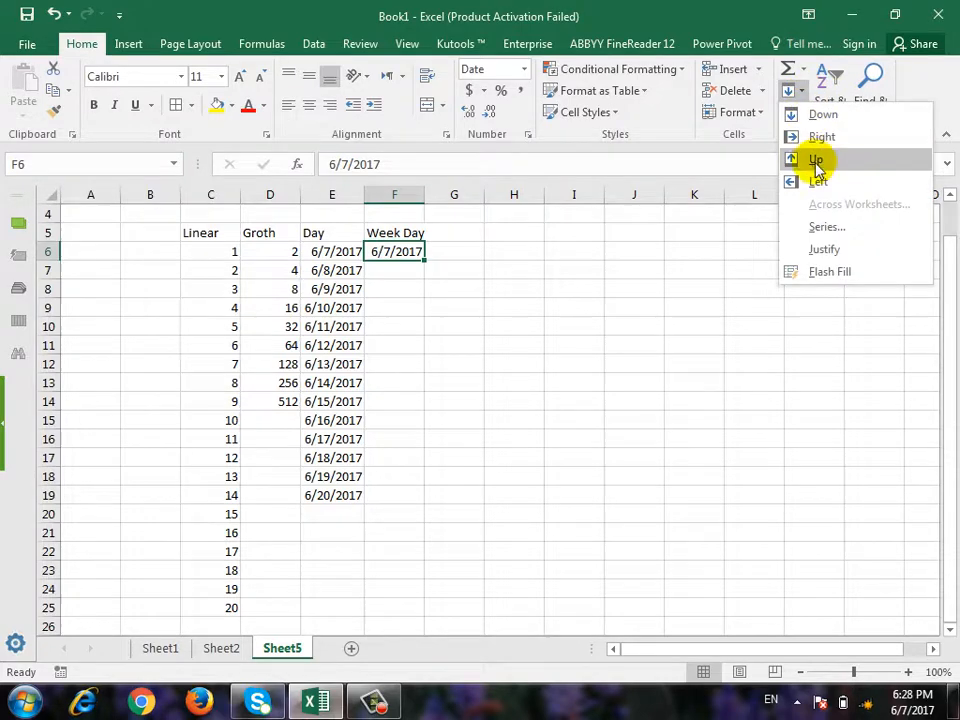
left_click(826, 228)
left_click(494, 350)
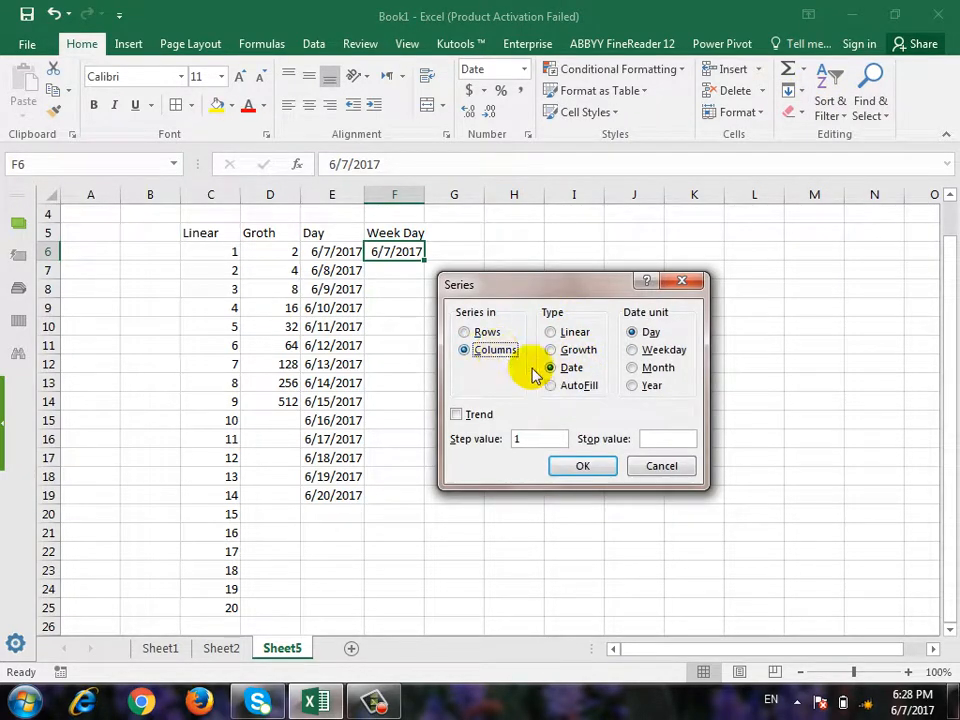
left_click(533, 441)
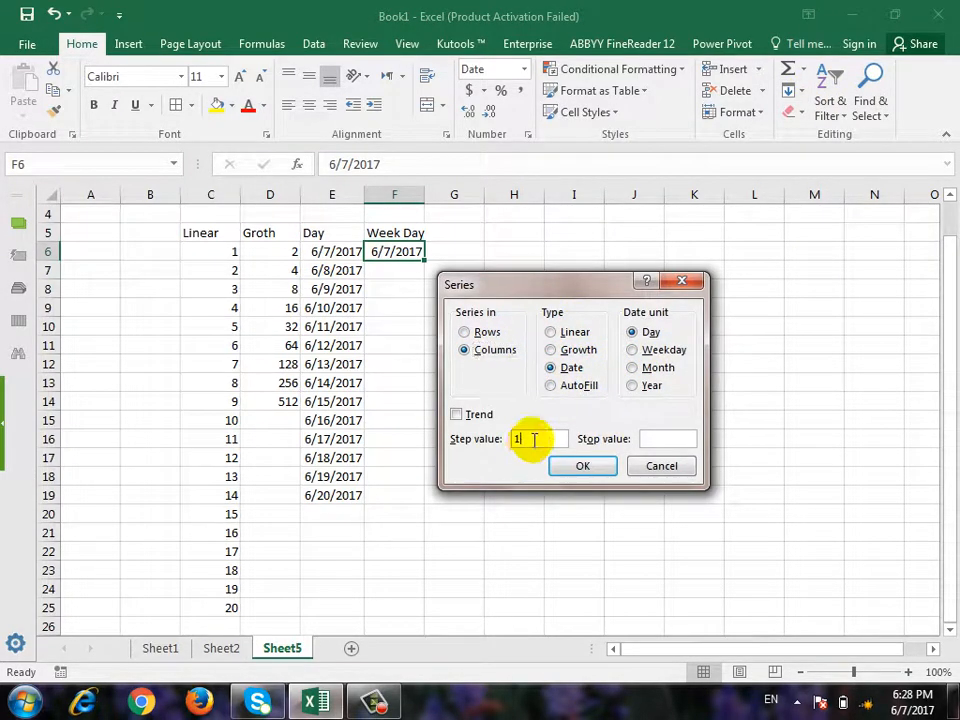
left_click(650, 352)
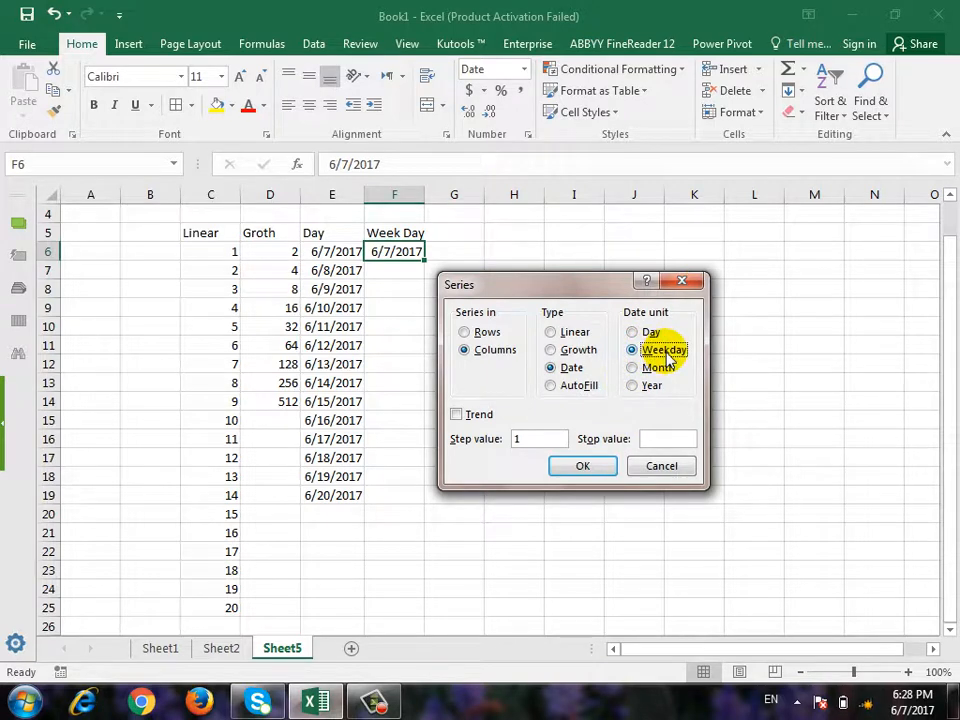
left_click(666, 438)
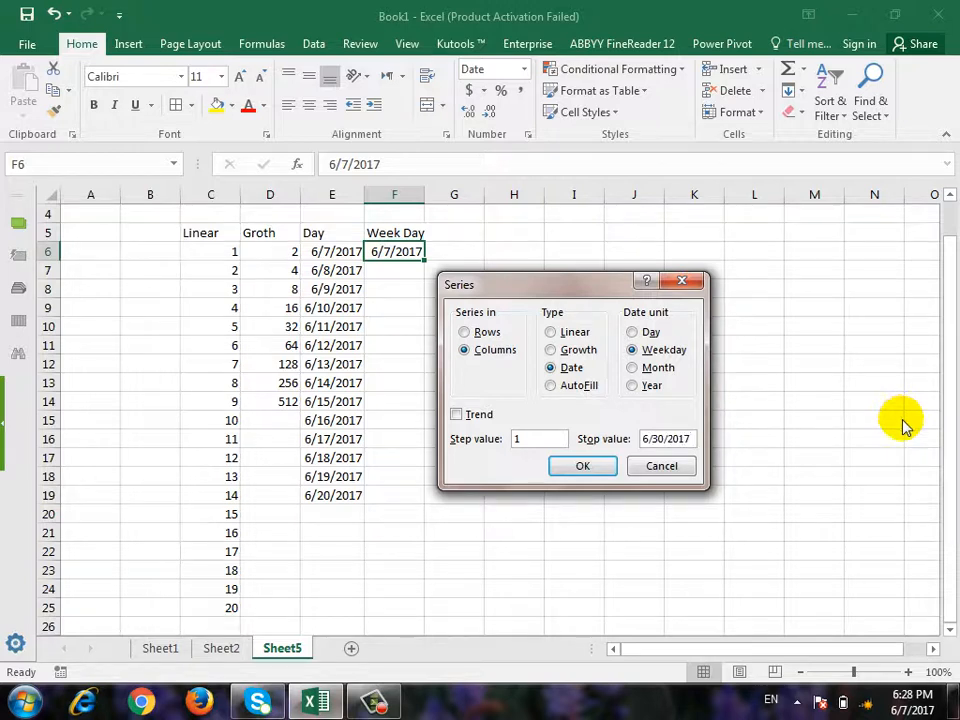
left_click(602, 467)
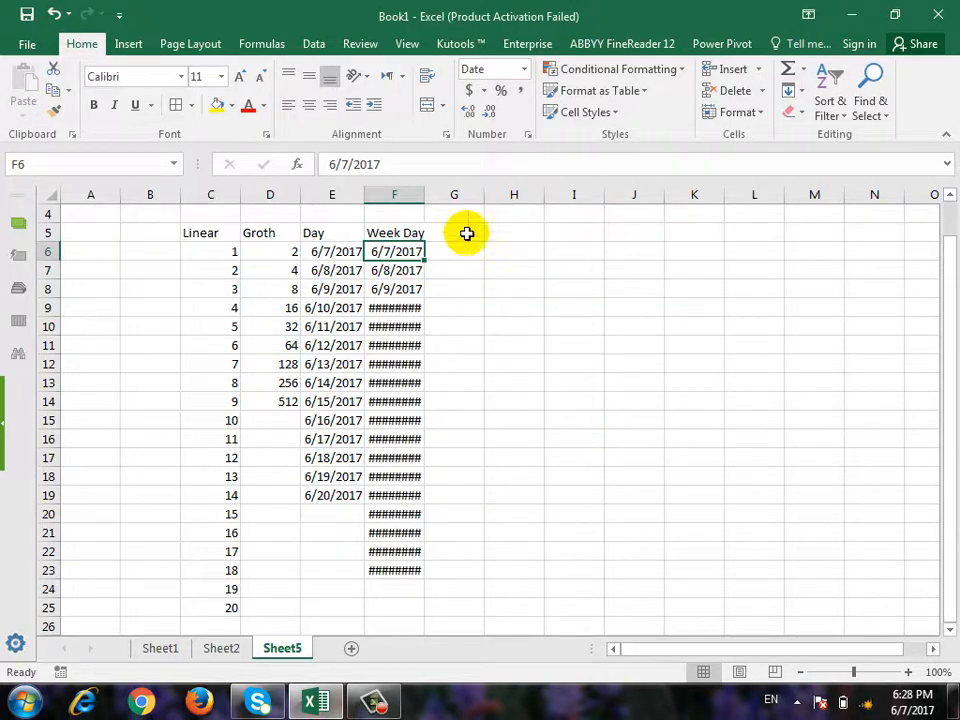
left_click_drag(426, 195, 427, 195)
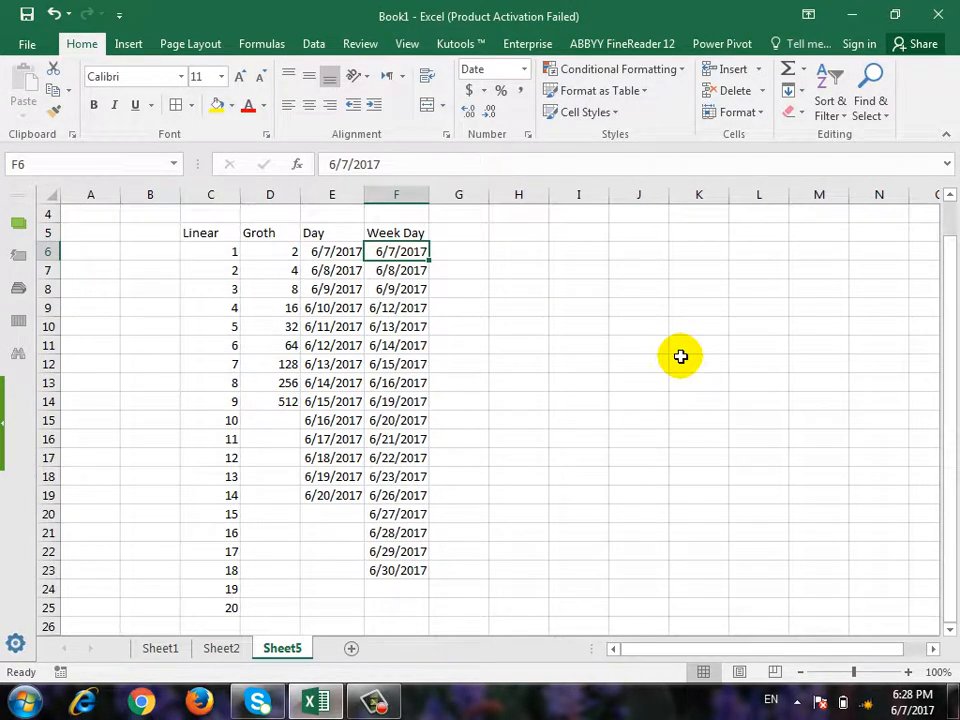
Examine the dates in the Week Day column from F6 down to F16 to see which days the series skips.
key("Down")
key("Down")
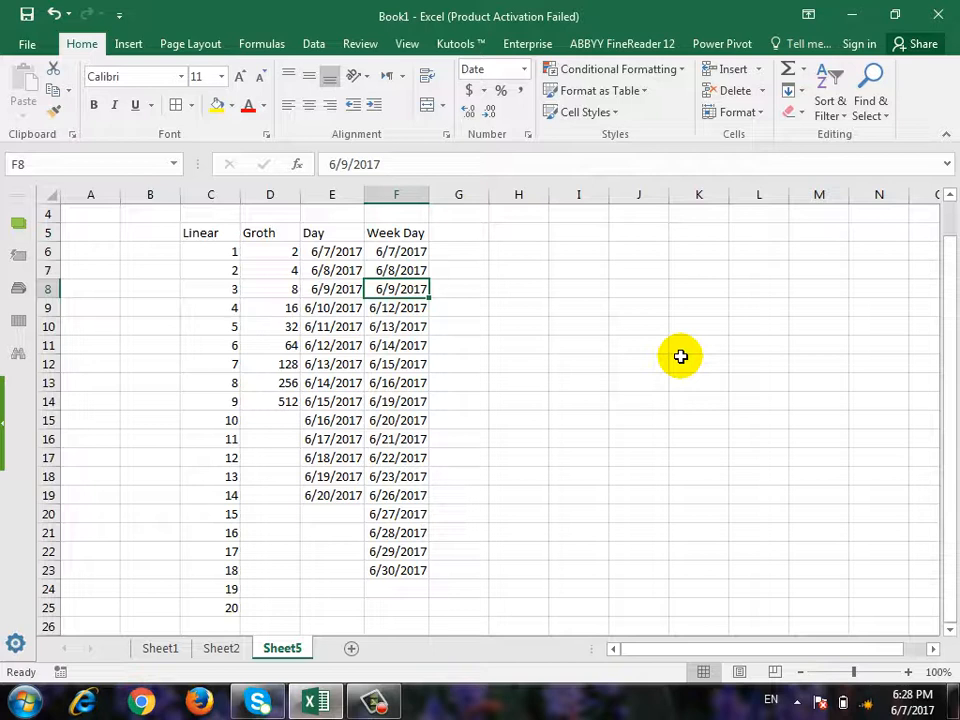
key("Down")
key("Down")
key("Down")
key("Down")
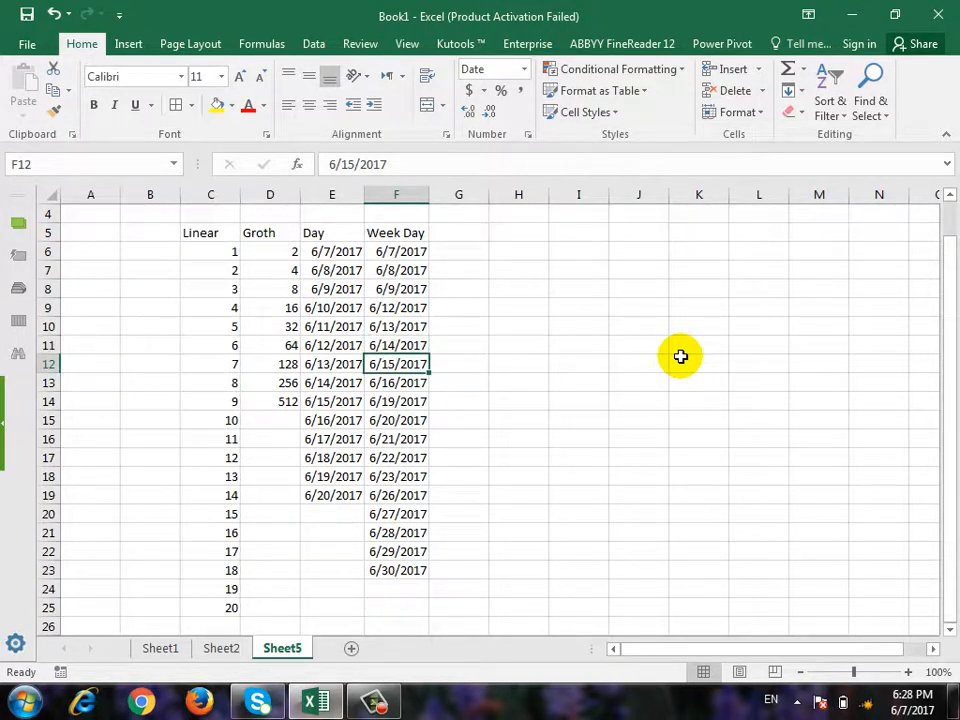
key("Down")
key("Down")
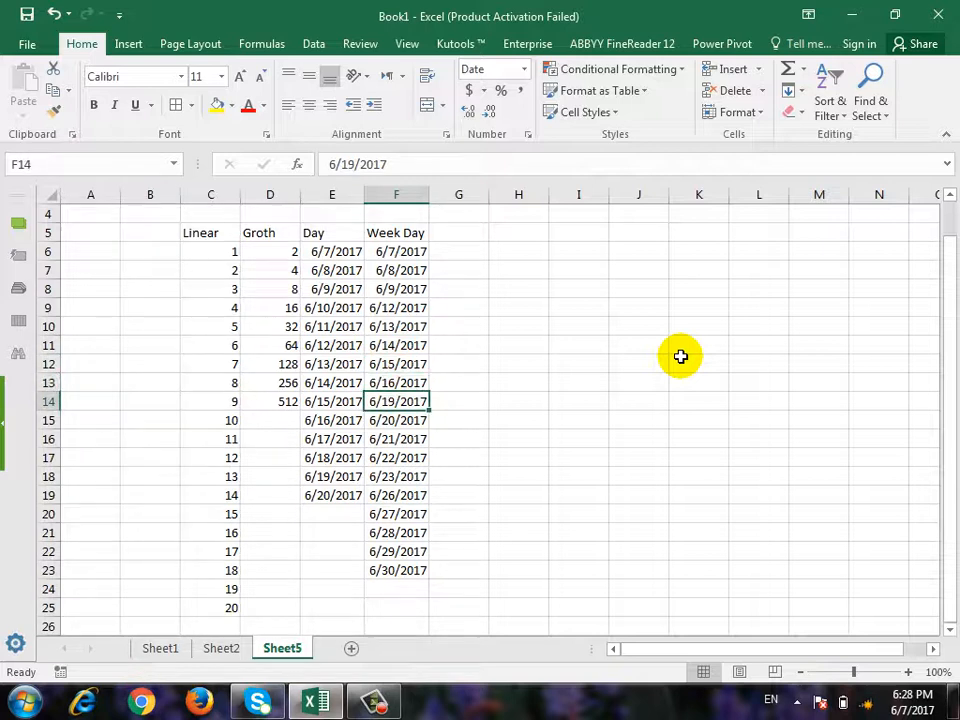
key("Down")
key("Down")
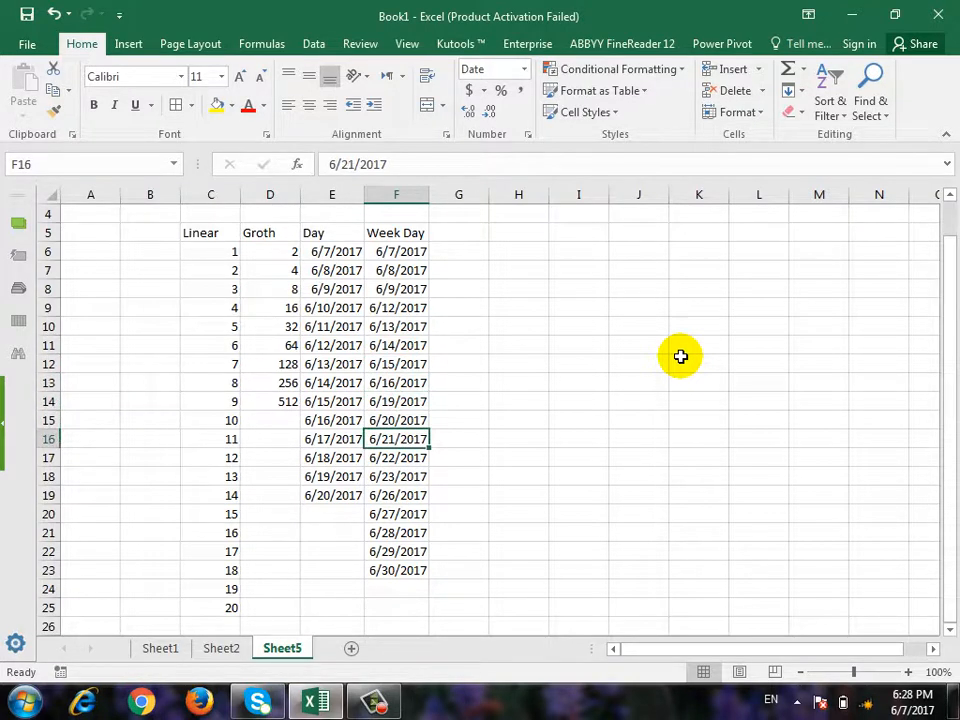
Enter the heading Month in G5 and copy the starting date from F6 into G6.
key("Up")
key("Up")
key("Right")
key("Up")
key("Up")
key("Up")
key("Up")
key("Up")
key("Up")
key("Up")
key("Up")
key("Up")
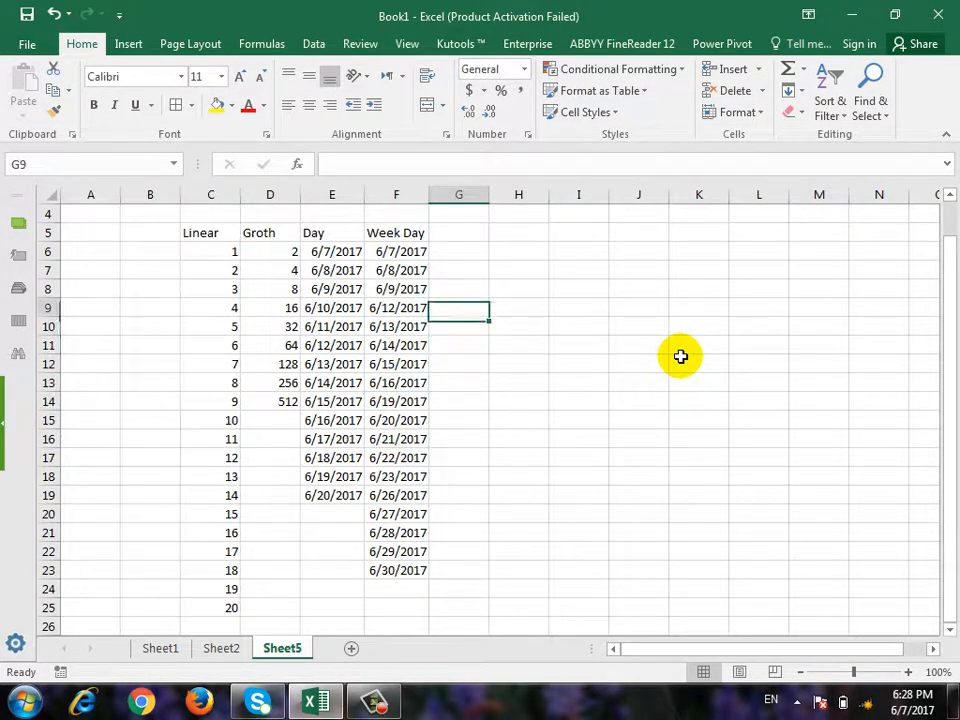
type("Month")
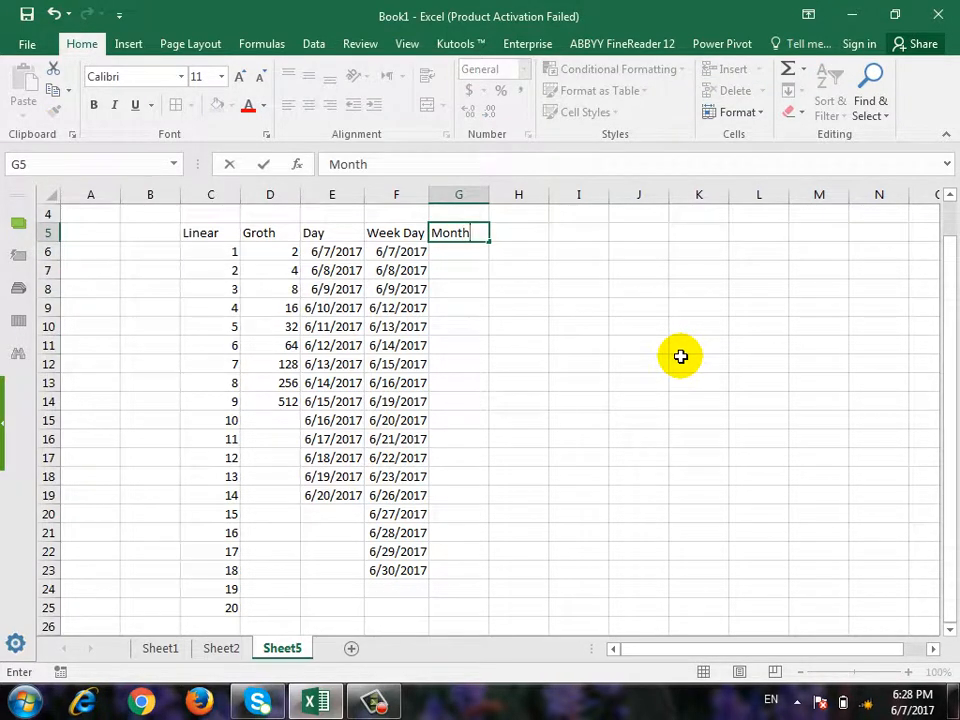
key("Return")
key("Left")
key("ctrl+c")
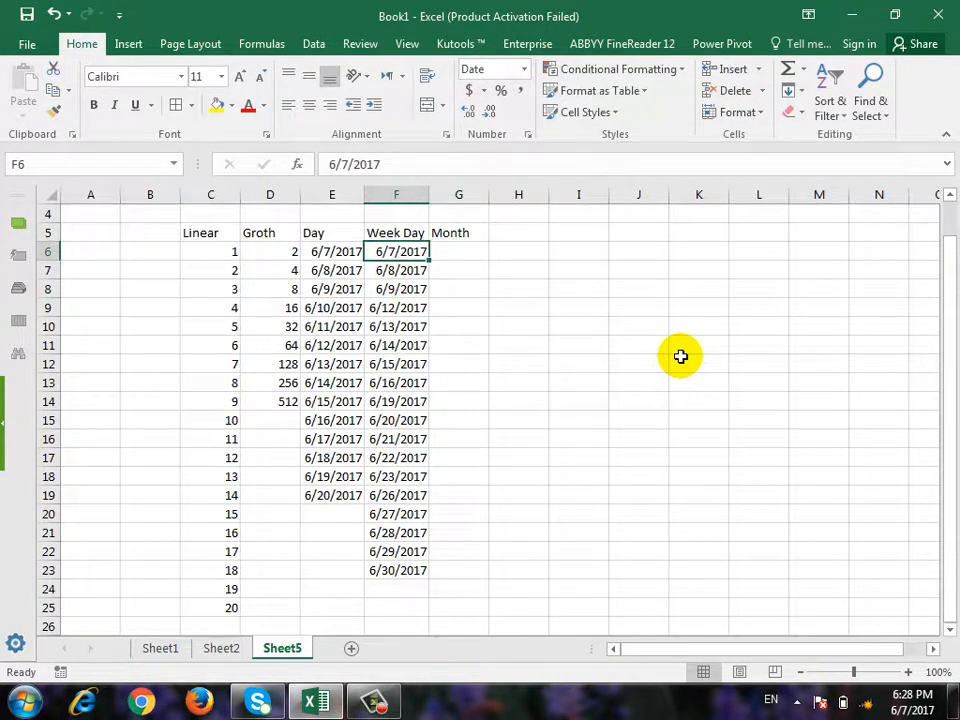
key("Right")
key("ctrl+v")
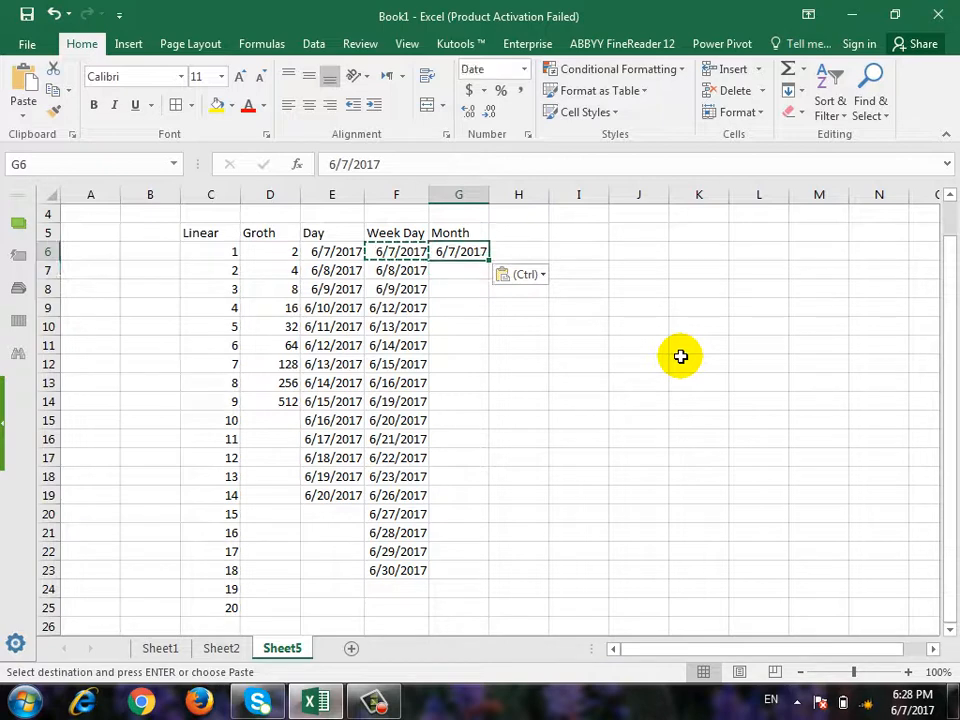
key("Escape")
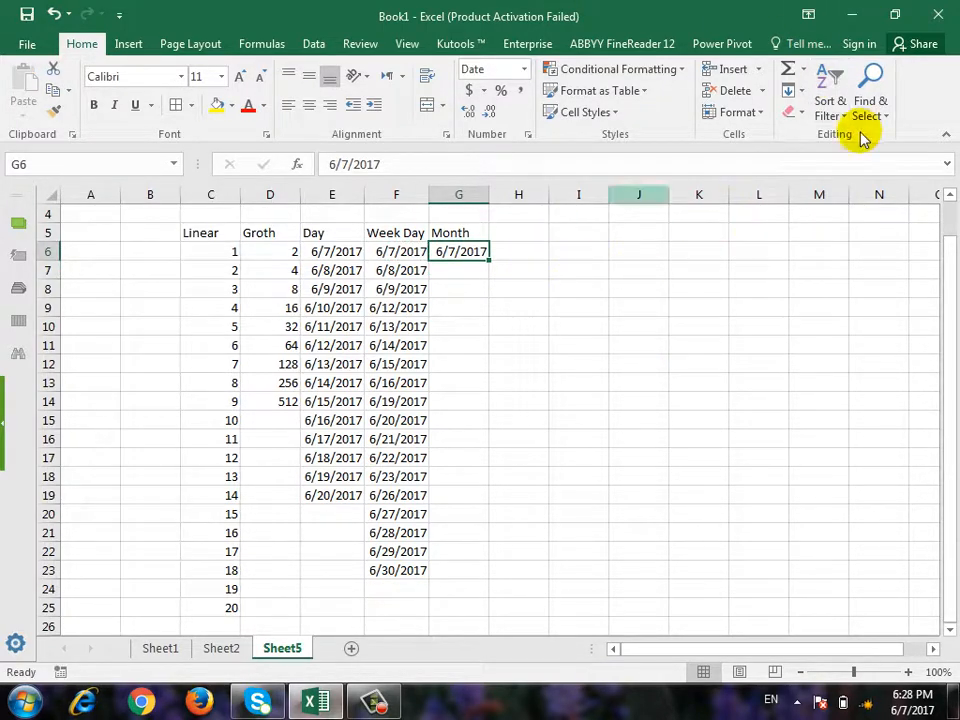
Fill column G from G6 with a Date series in Columns by Month, step value 1 and stop value 6/7/2018, and AutoFit the column.
left_click(800, 90)
left_click(846, 223)
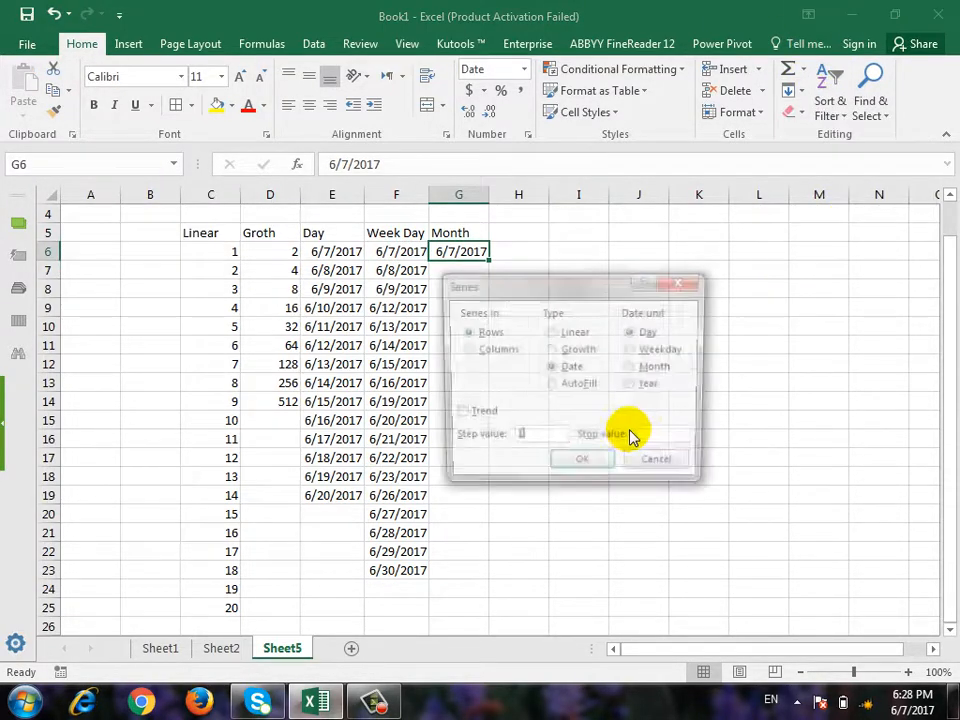
left_click(632, 367)
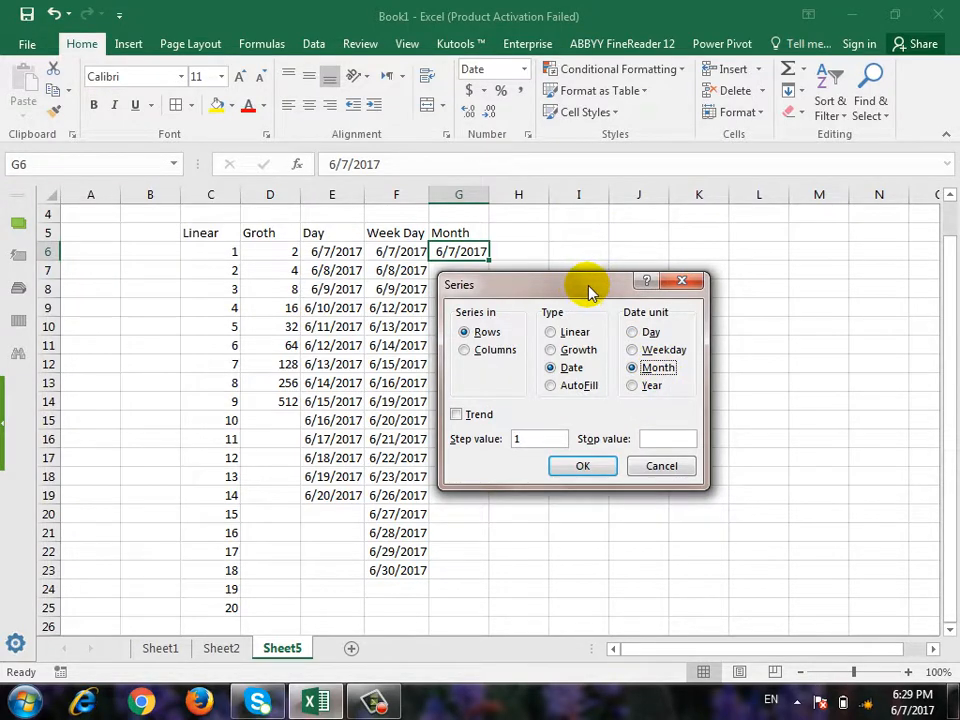
left_click_drag(591, 287, 671, 279)
left_click_drag(614, 434, 547, 425)
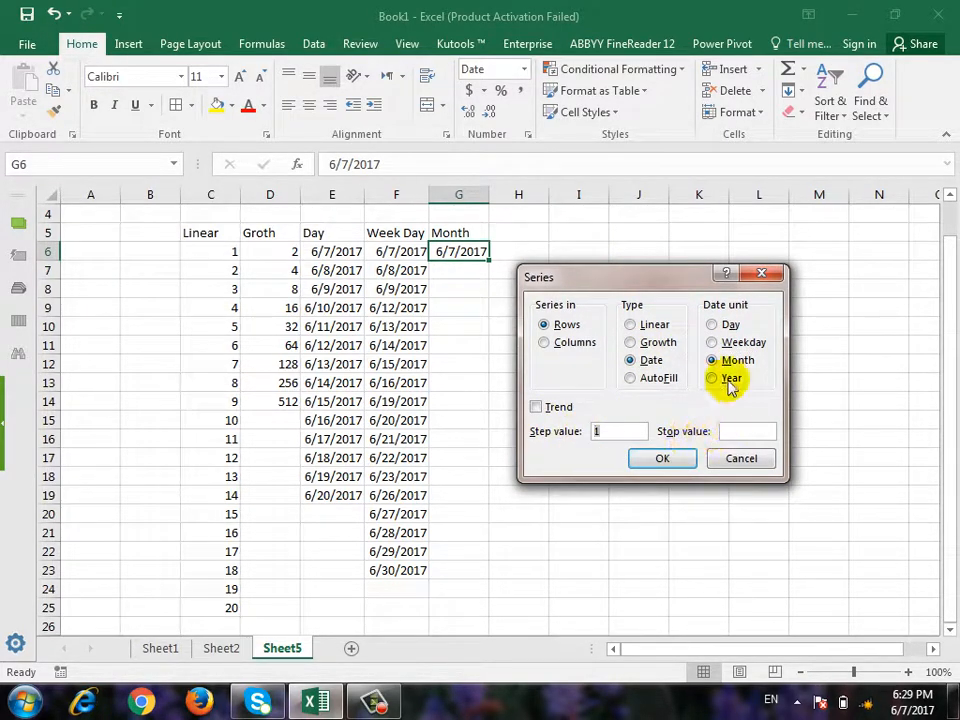
left_click(758, 431)
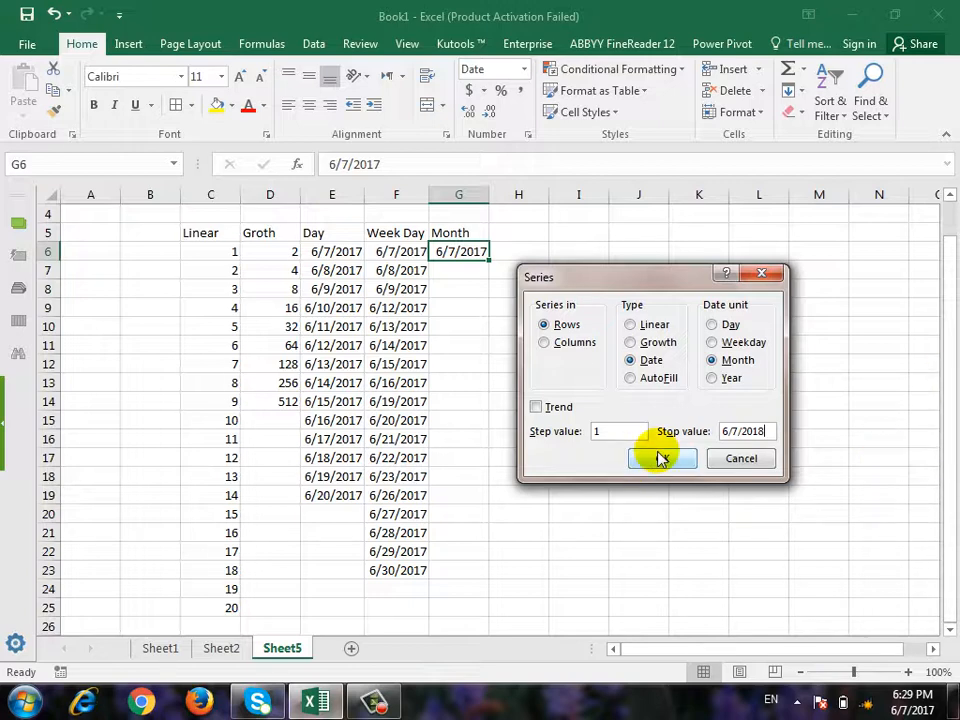
left_click(553, 346)
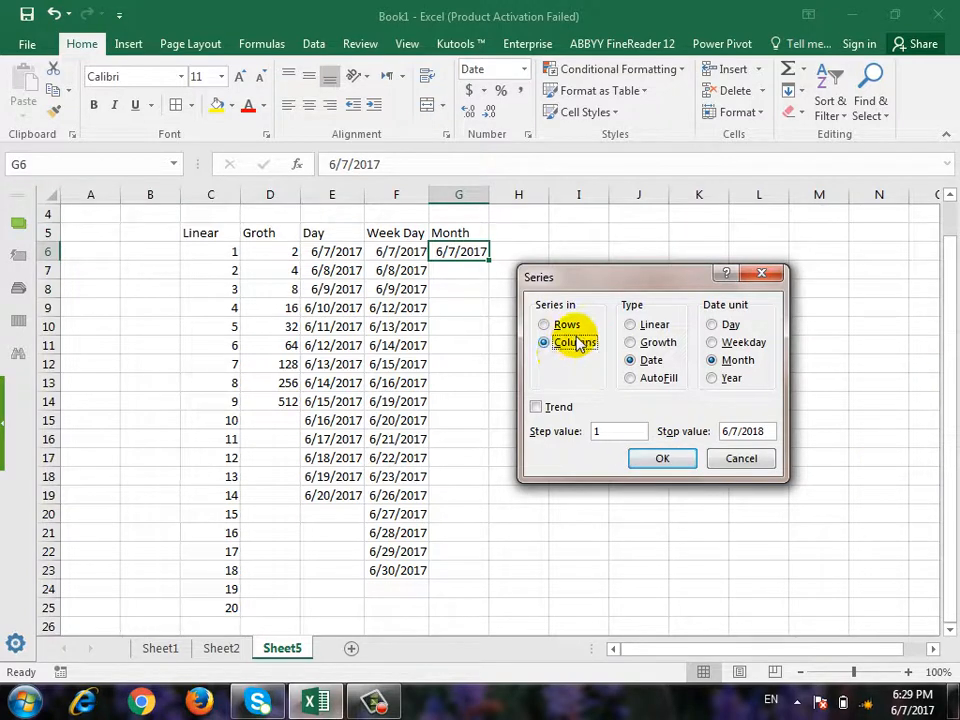
left_click(668, 461)
double_click(490, 195)
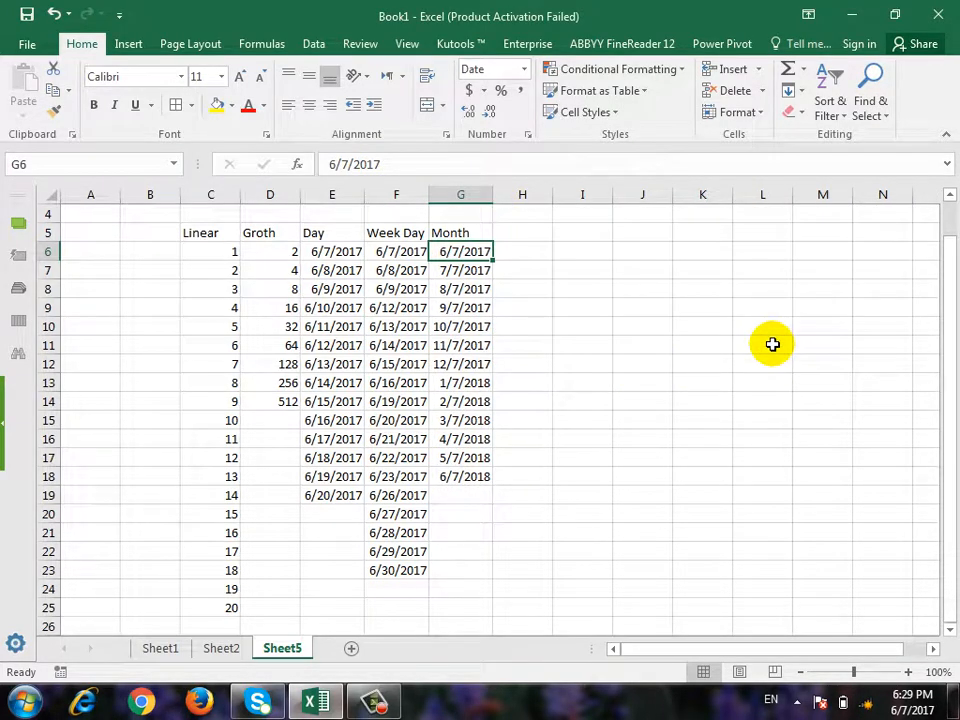
Examine the dates in the Month column from G6 down to the last one in G18.
key("Down")
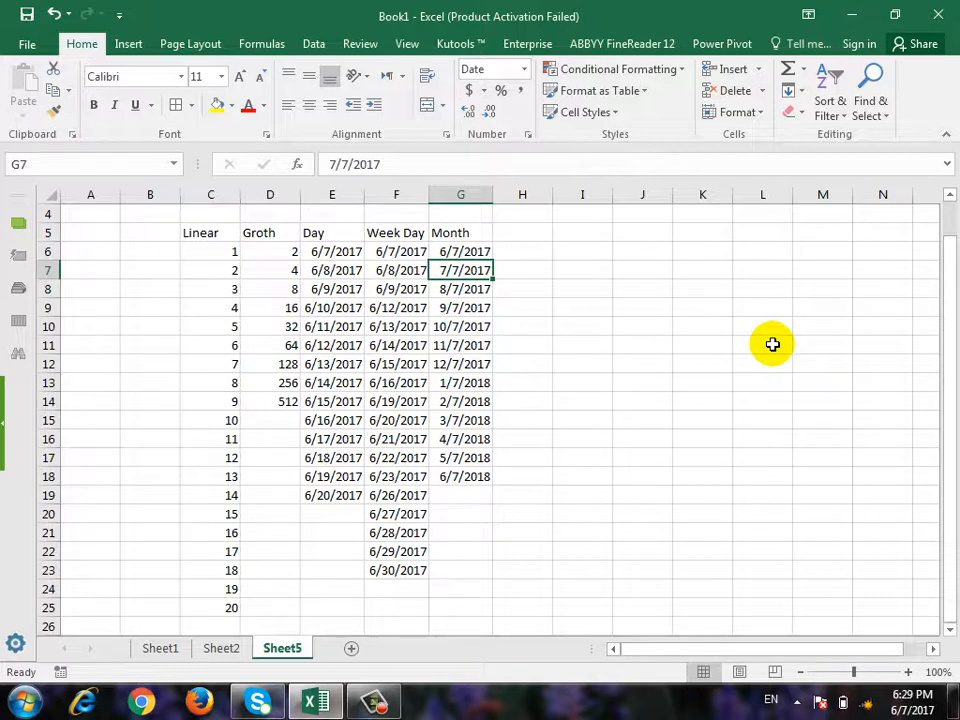
key("Down")
key("Down")
key("Down")
key("Down")
key("Down")
key("Down")
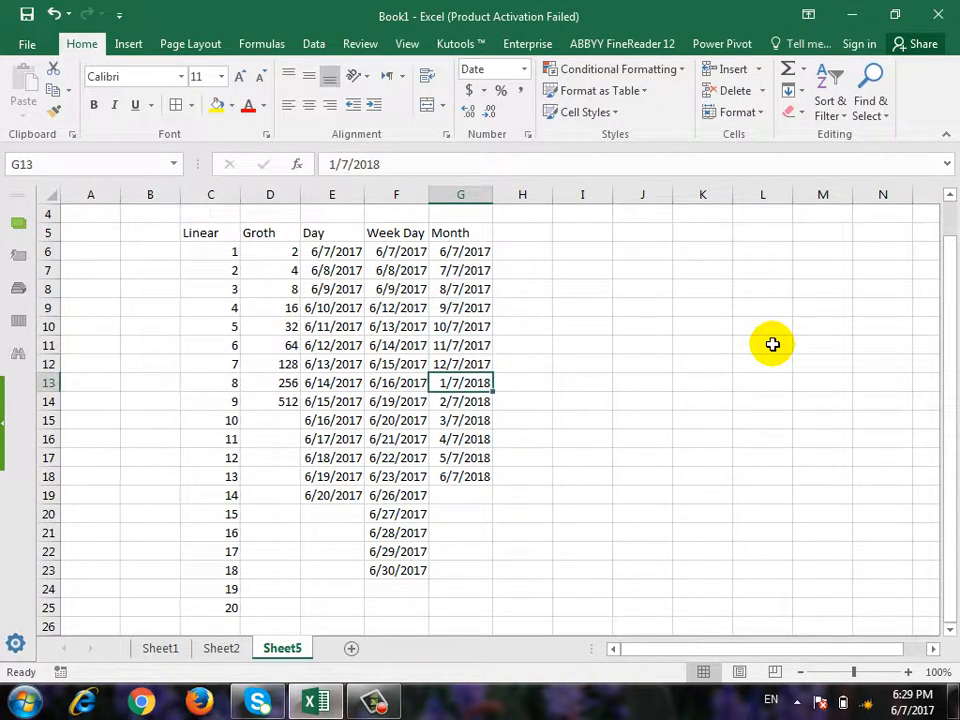
key("Down")
key("Down")
key("Down")
key("Down")
key("Down")
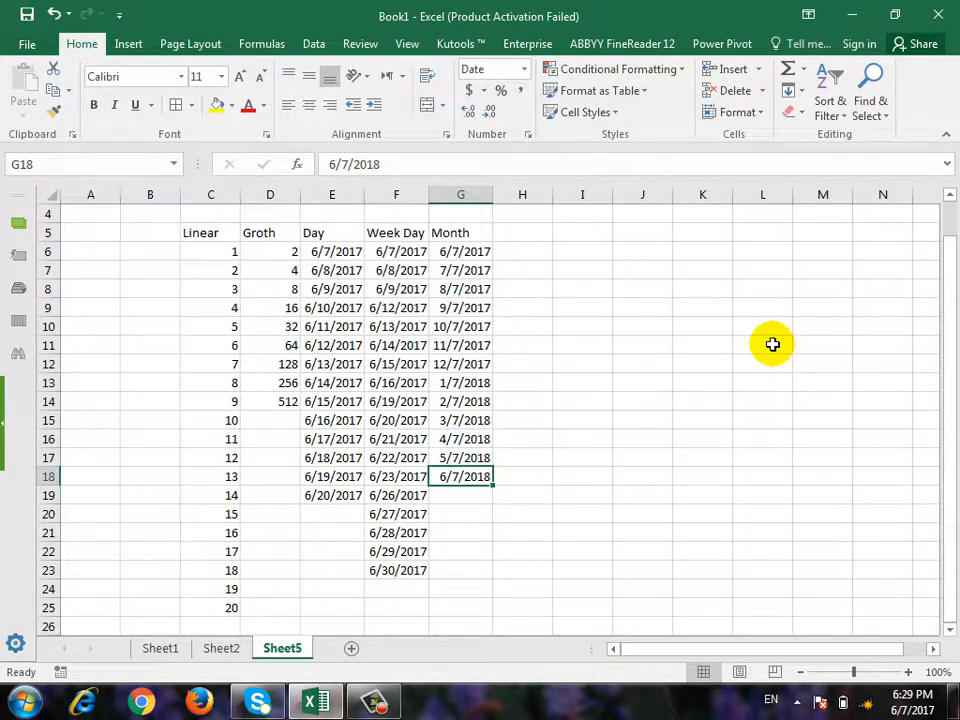
Enter the heading Year in H5 and copy the starting date from G6 into H6.
key("Up")
key("Up")
key("Up")
key("Up")
key("Up")
key("Up")
key("Up")
key("Up")
key("Up")
key("Up")
key("Up")
key("Up")
key("Up")
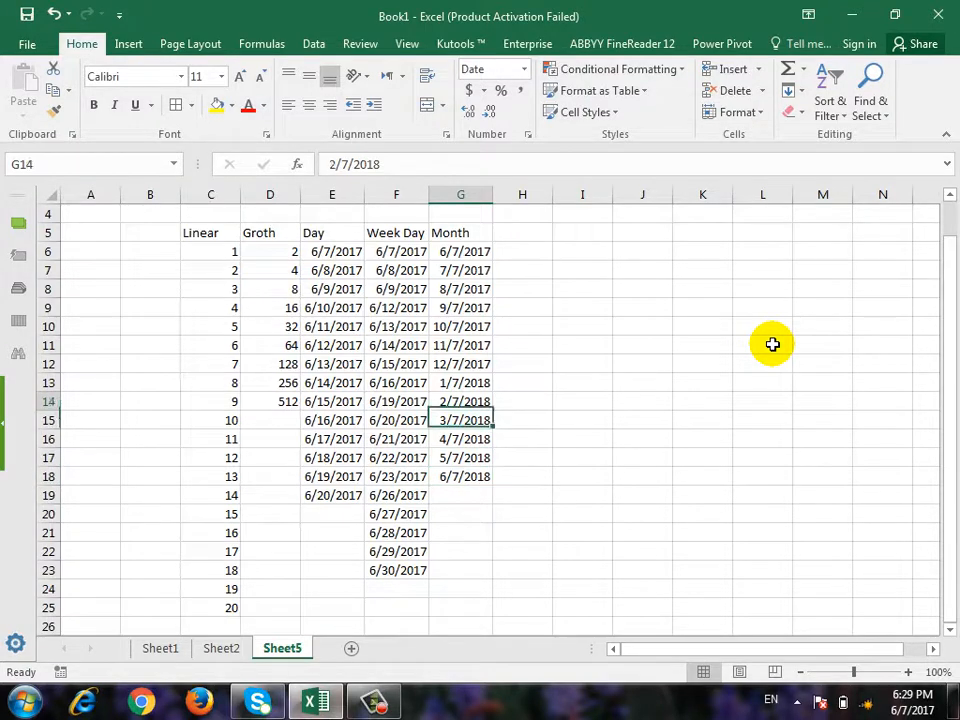
key("Right")
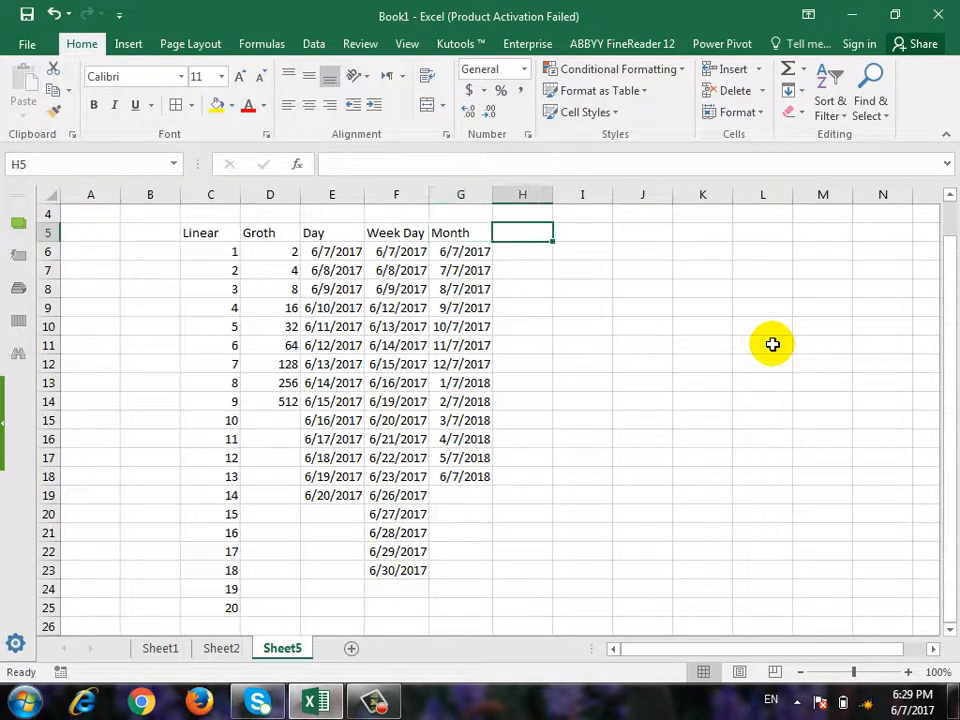
type("Year")
key("Return")
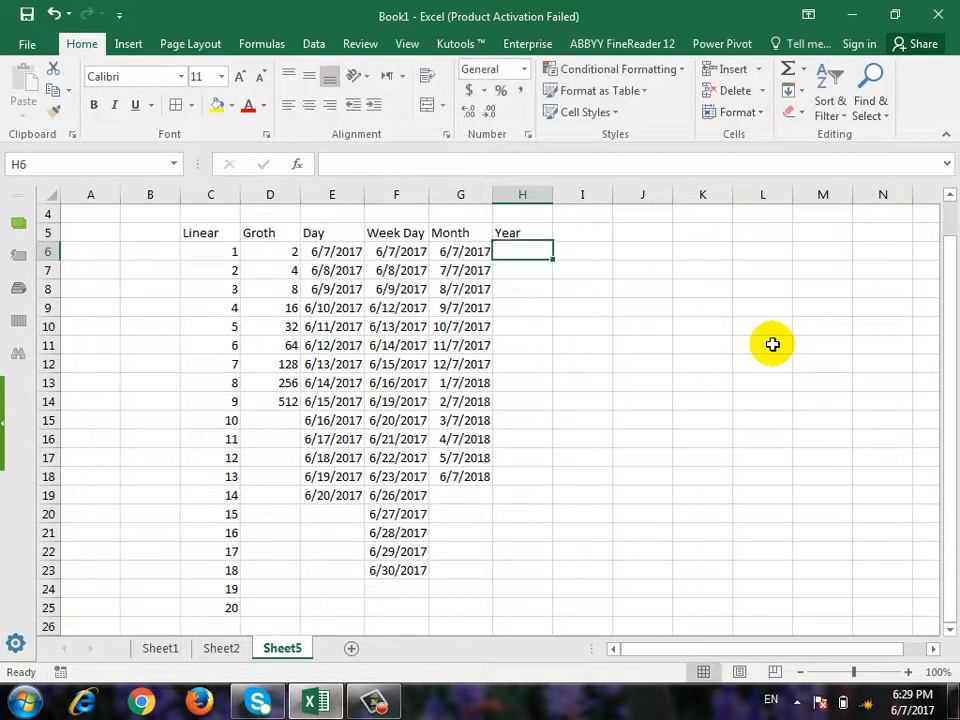
key("Left")
key("ctrl+c")
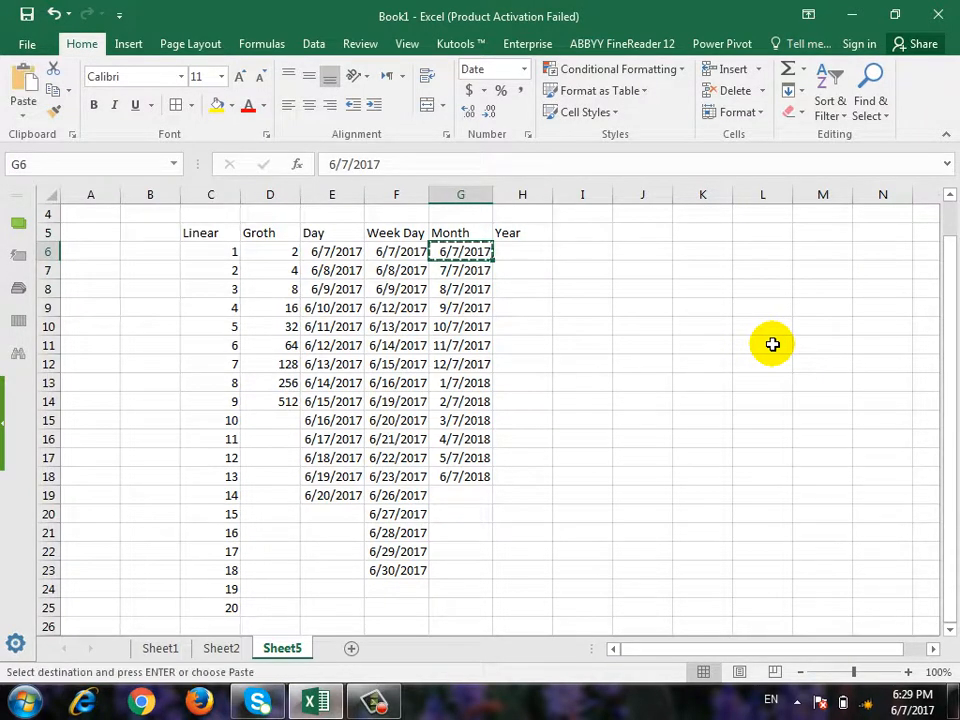
key("Right")
key("ctrl+v")
key("Escape")
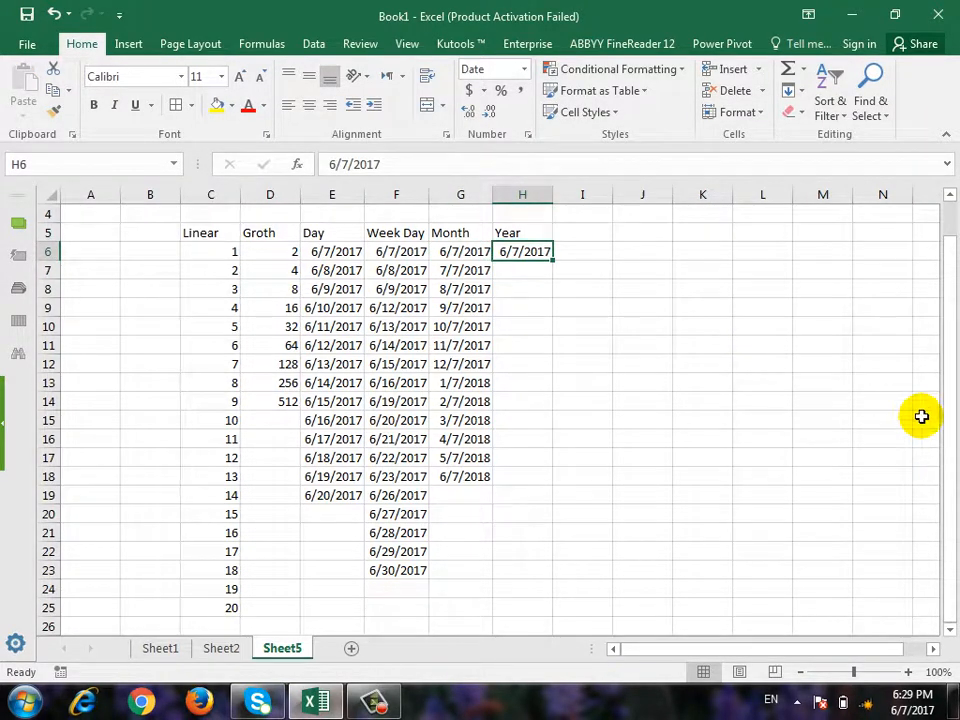
Fill column H from H6 with a Date series in Columns by Year, step value 1 and stop value 6/7/2030.
left_click(803, 90)
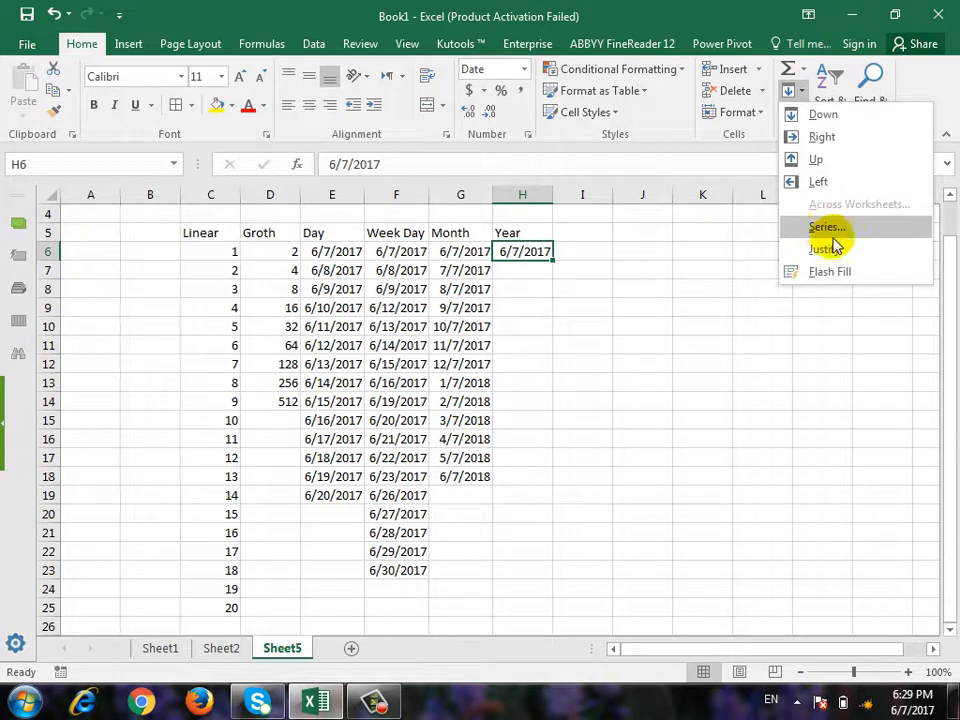
left_click(826, 224)
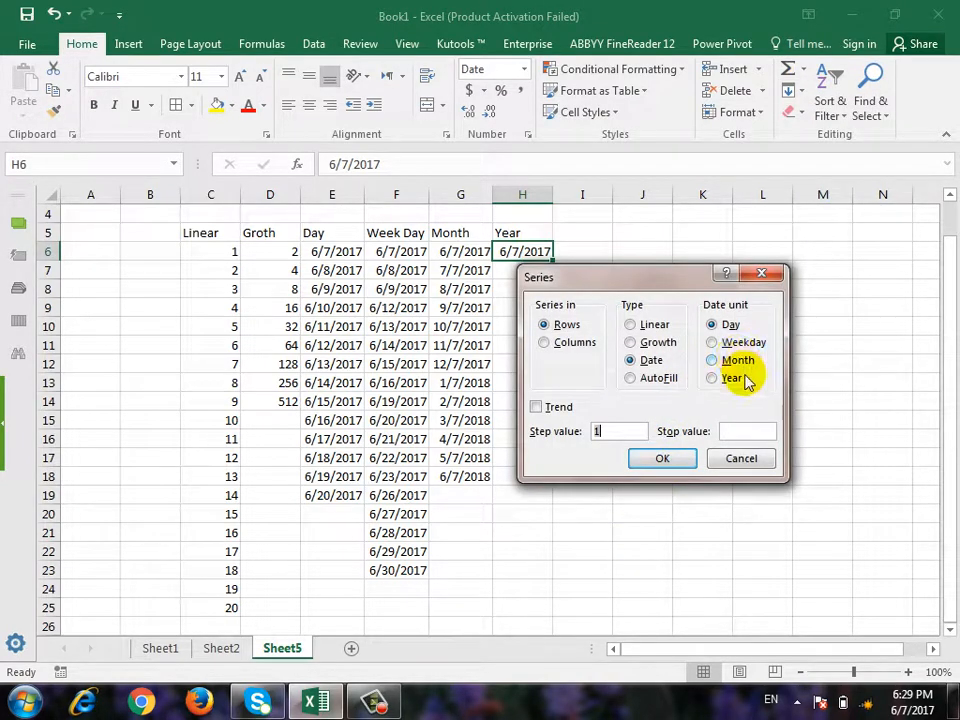
left_click(735, 378)
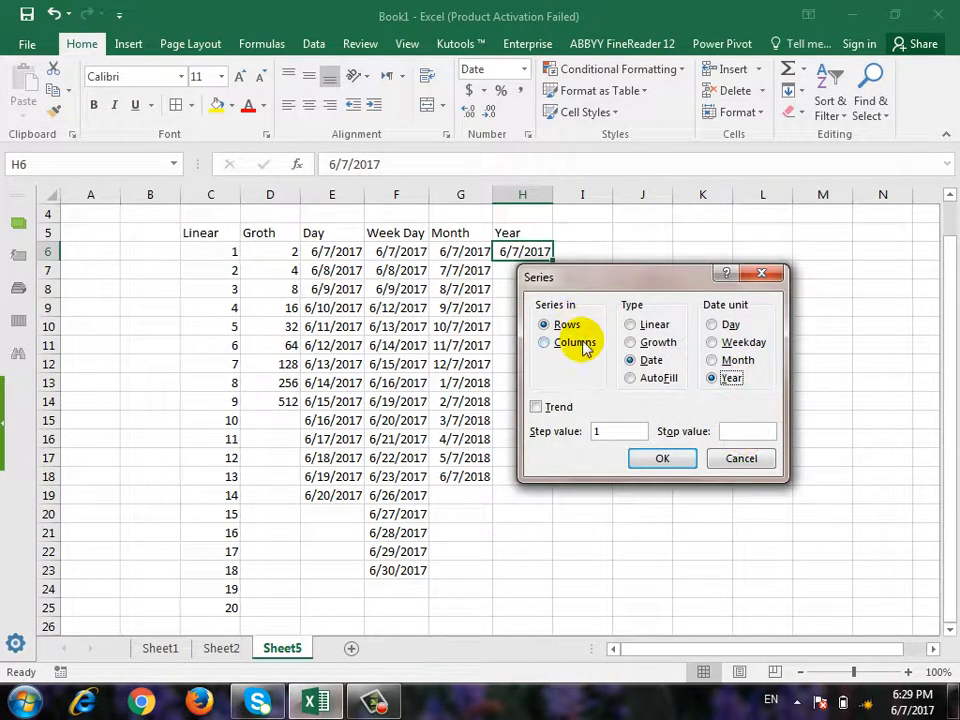
left_click(617, 432)
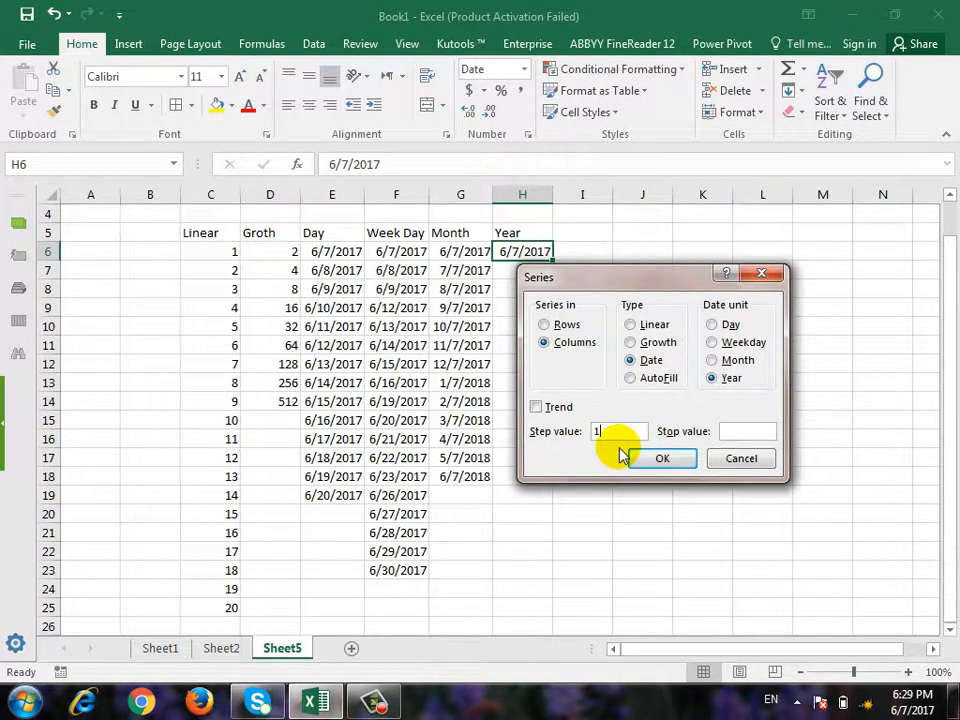
left_click(740, 432)
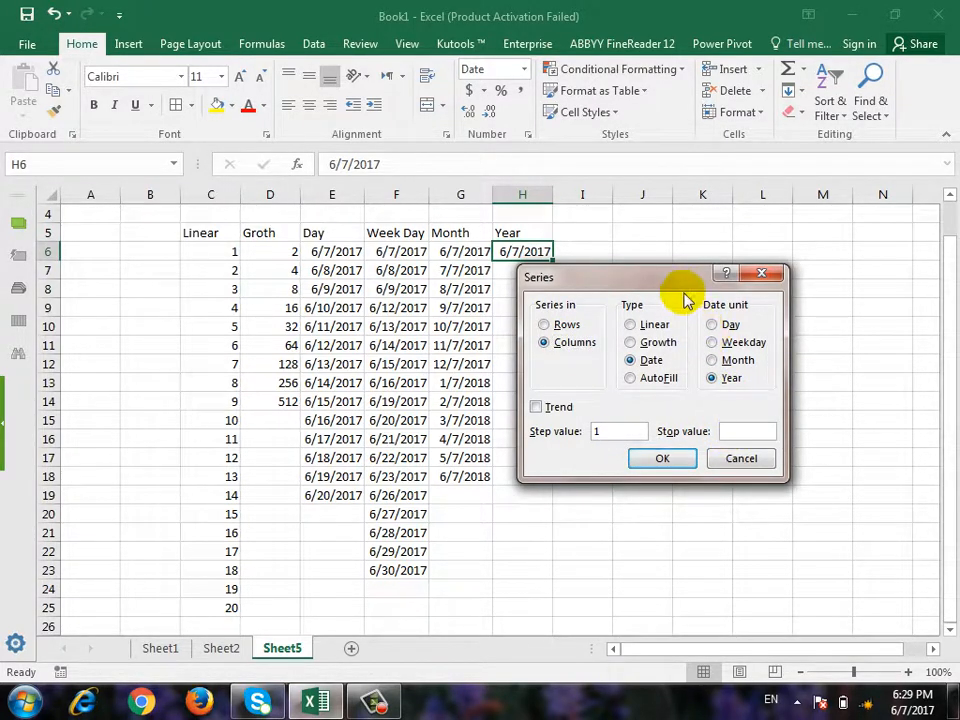
left_click_drag(680, 285, 728, 355)
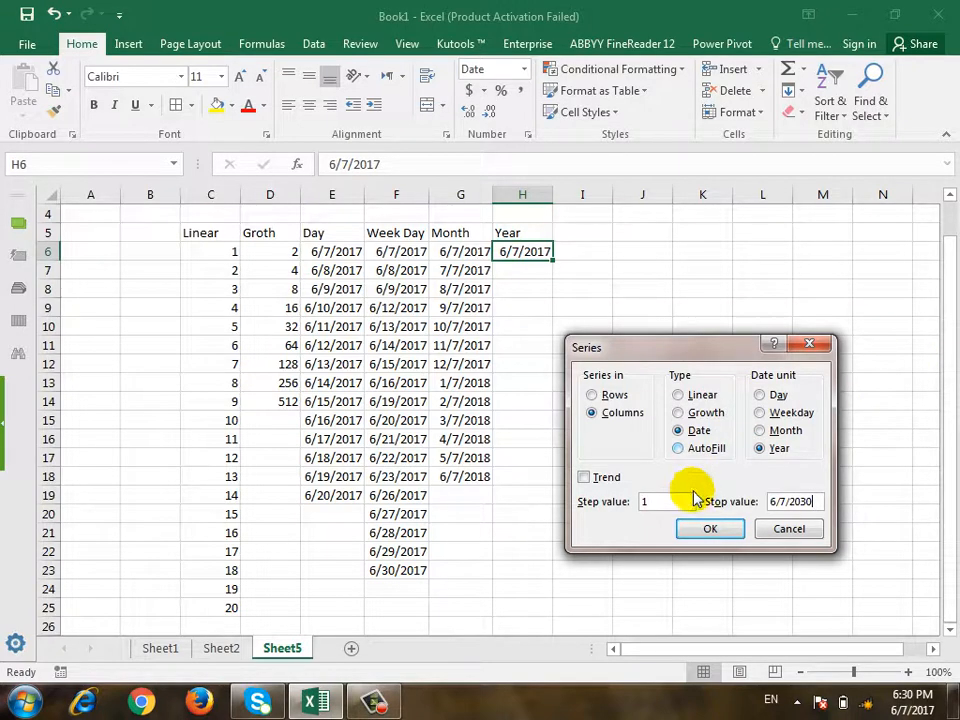
left_click(686, 528)
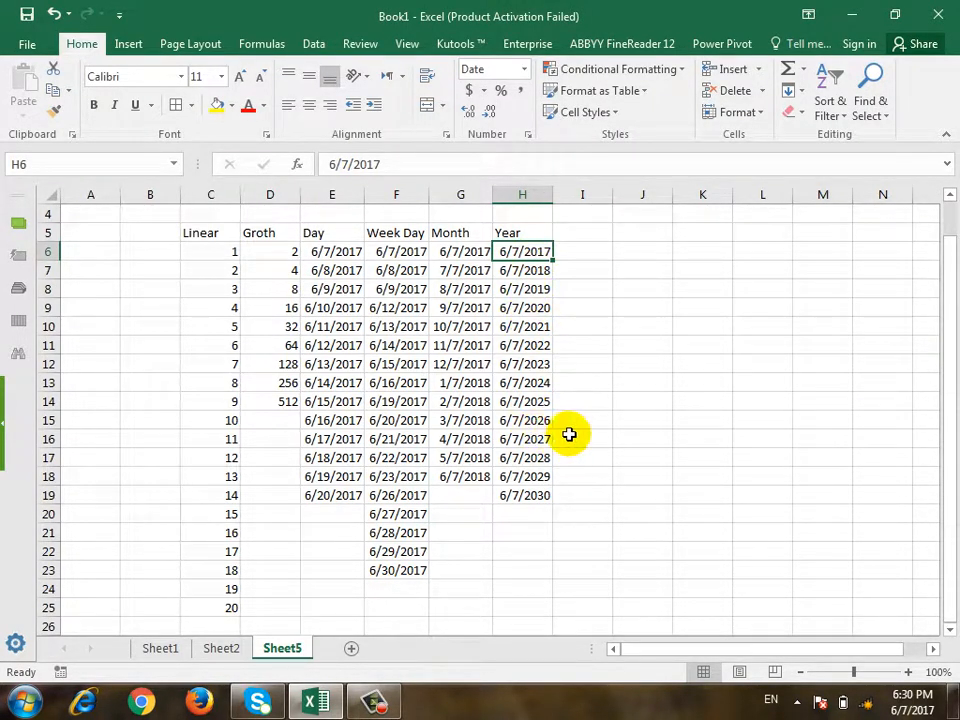
left_click(762, 90)
left_click(797, 91)
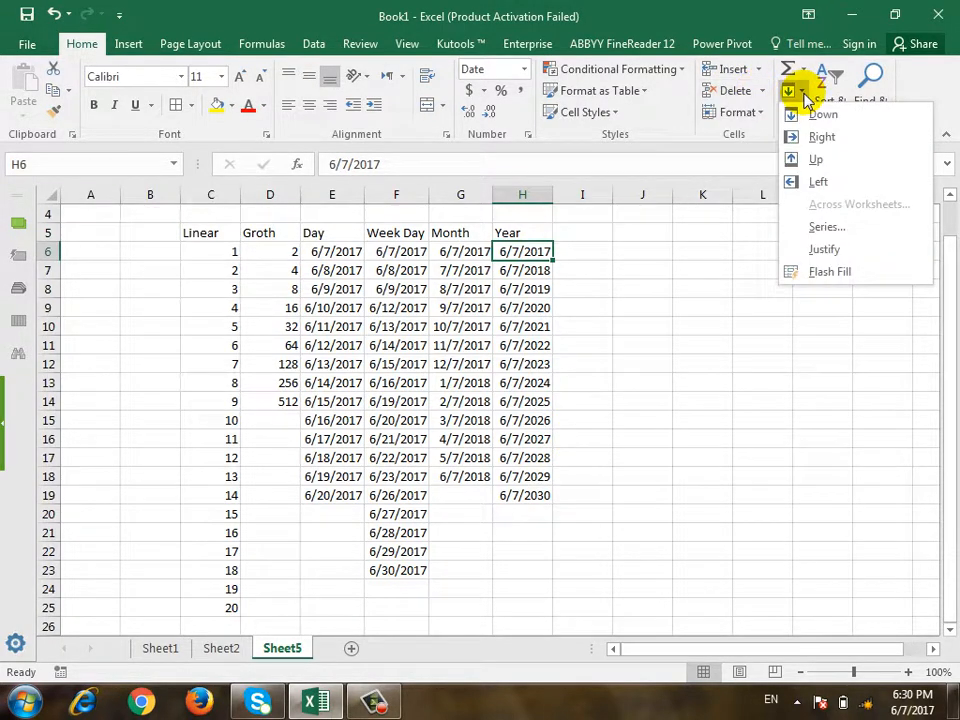
left_click(802, 226)
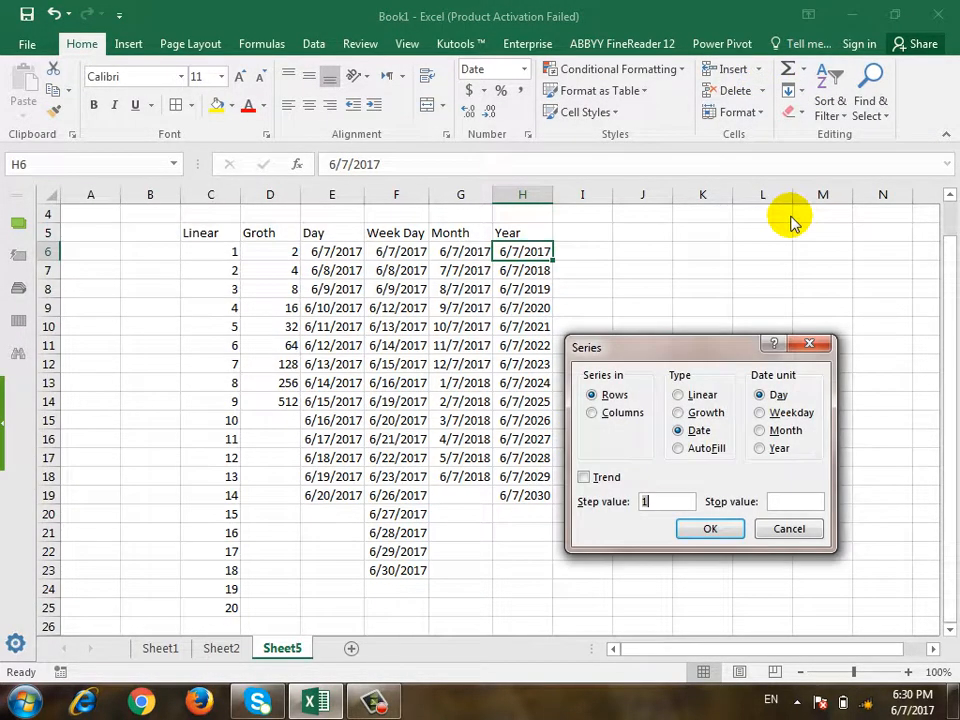
left_click(810, 343)
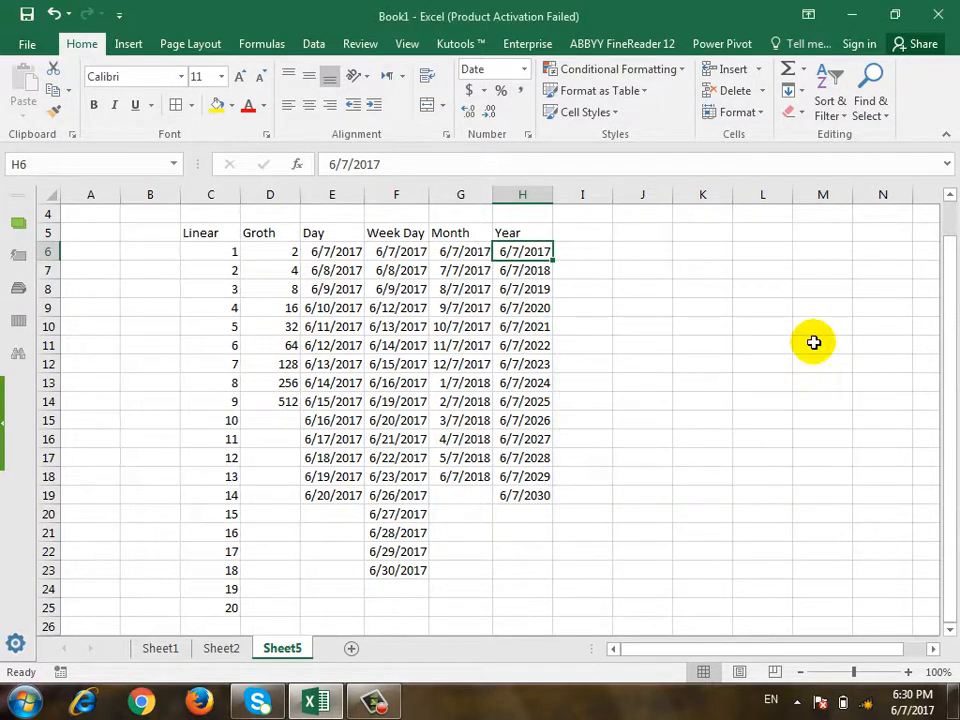
left_click(702, 290)
left_click(625, 325)
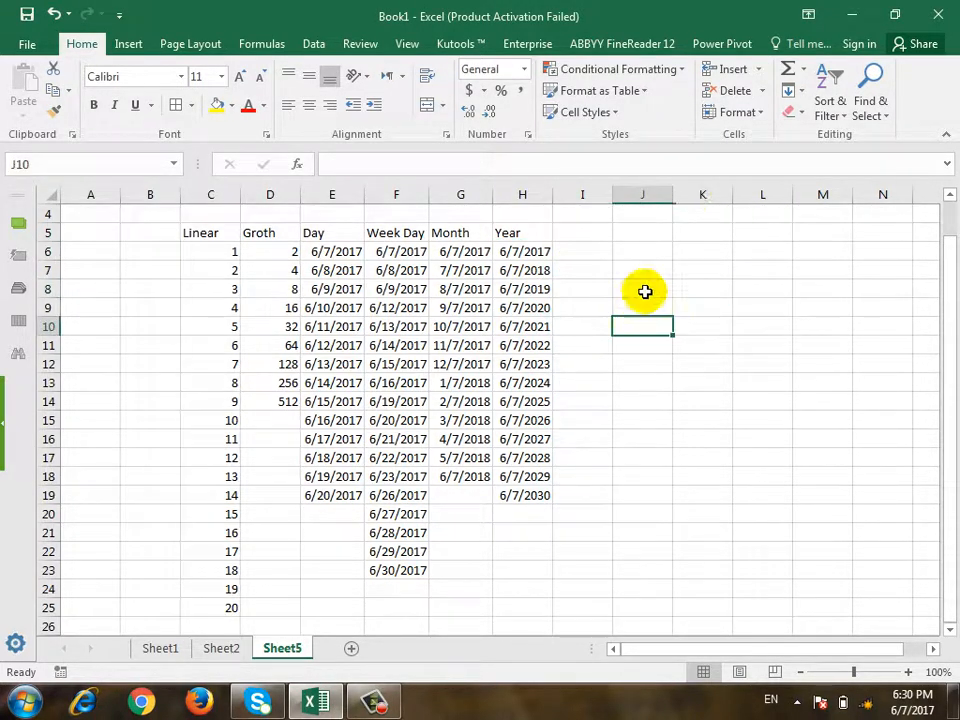
left_click(799, 93)
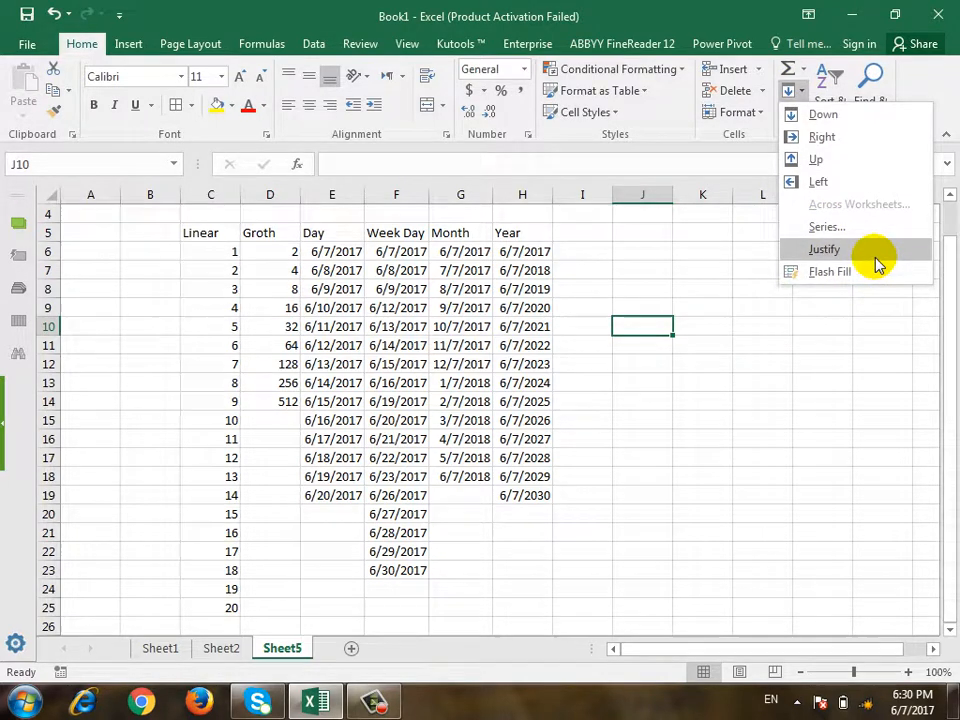
left_click(670, 404)
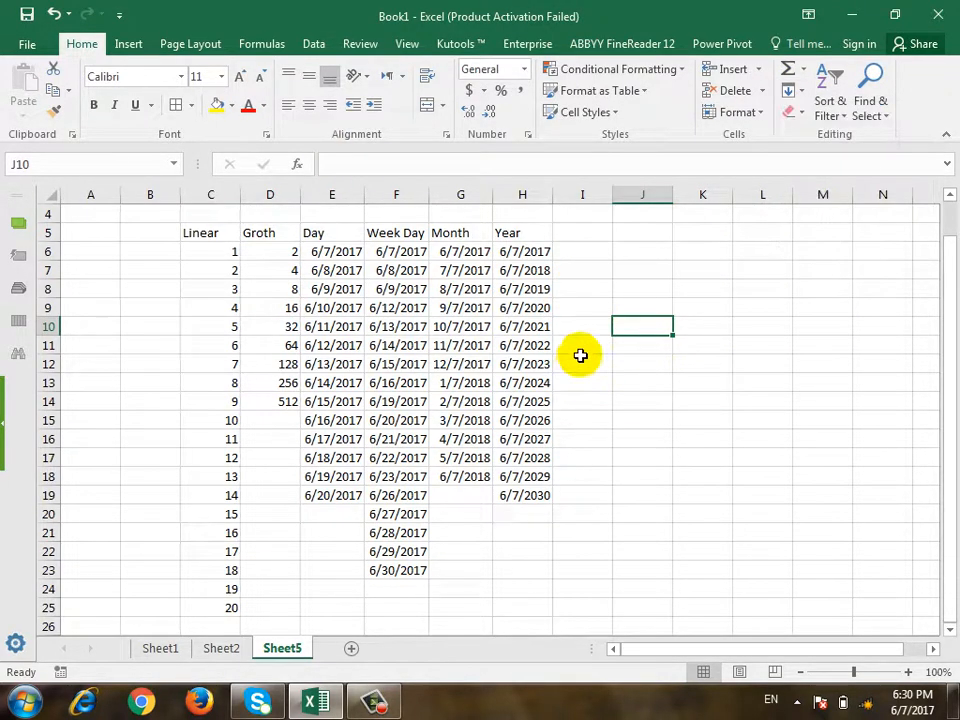
Enter the same short first name in each of the cells J8, J9 and J10.
left_click(661, 292)
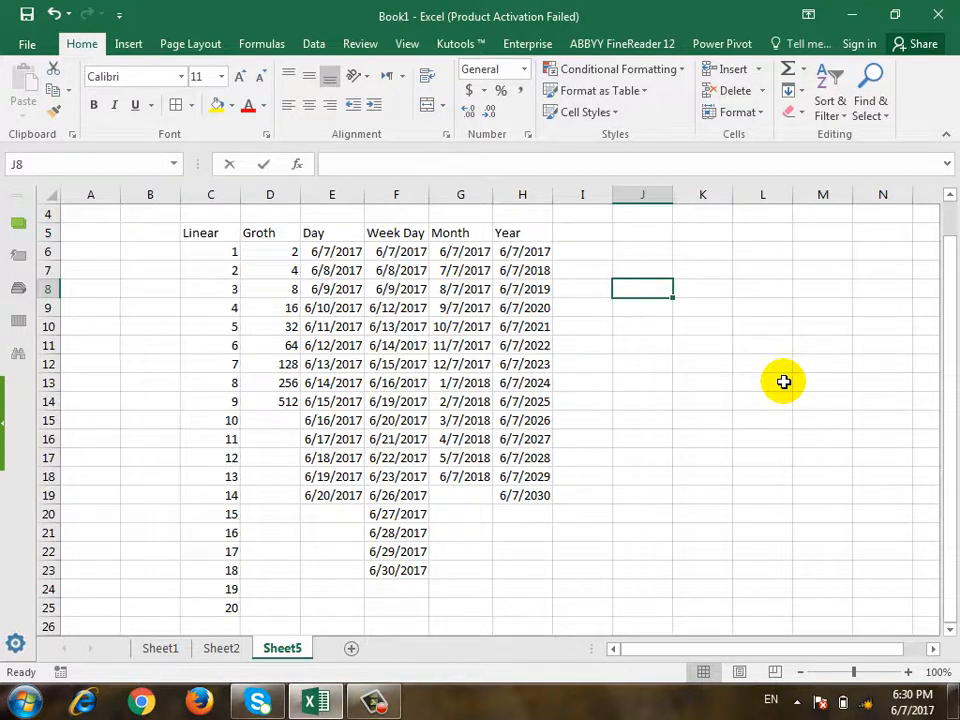
type("ali")
key("Return")
type("ali")
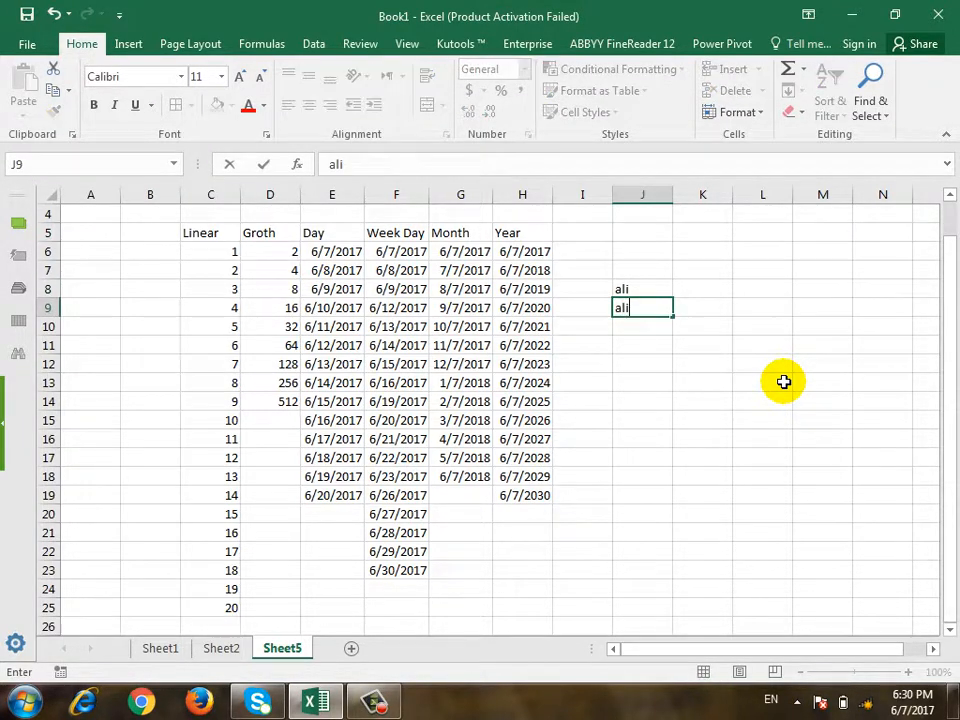
key("Return")
type("ai")
key("ctrl+Return")
key("Return")
key("Up")
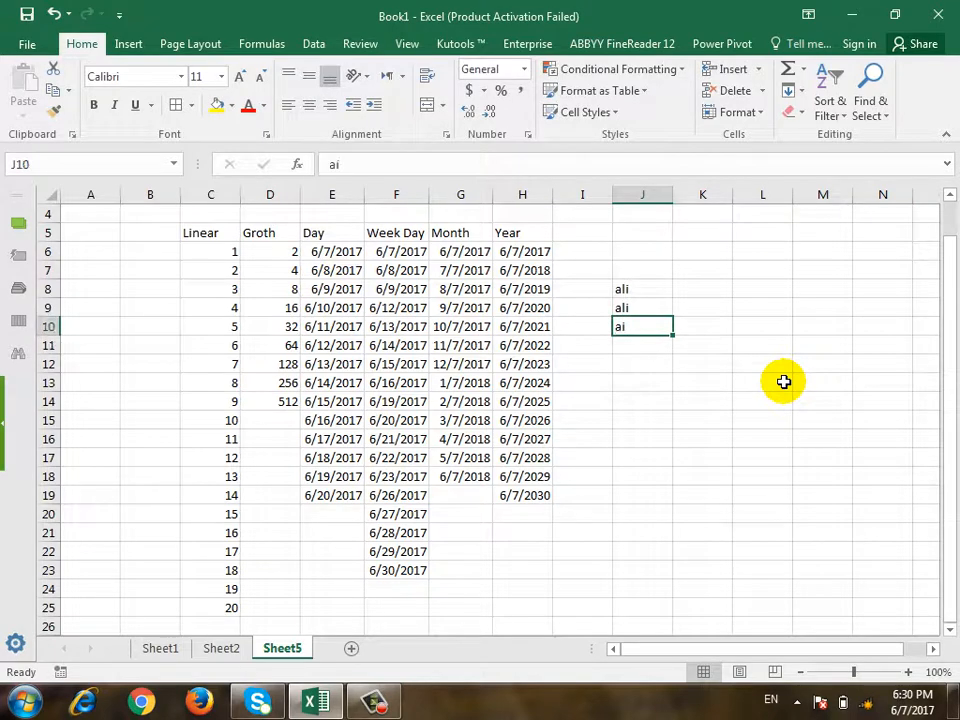
type("ali")
key("Return")
Merge the text of J8:J10 into cell J8 with Fill Justify.
key("Up")
key("Up")
key("Up")
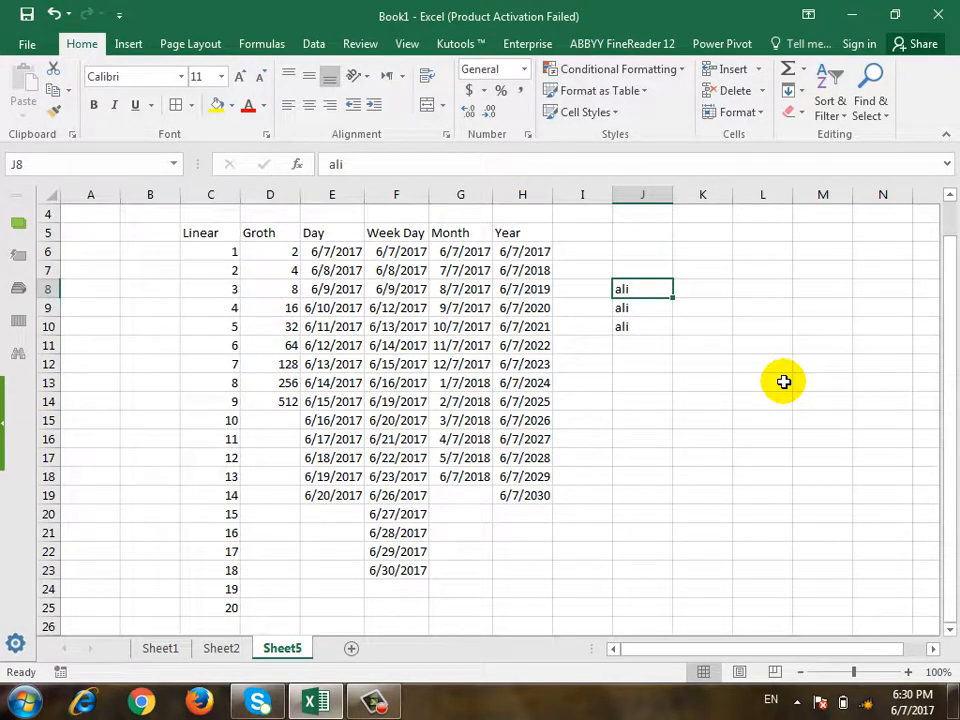
key("shift+Down")
key("shift+Down")
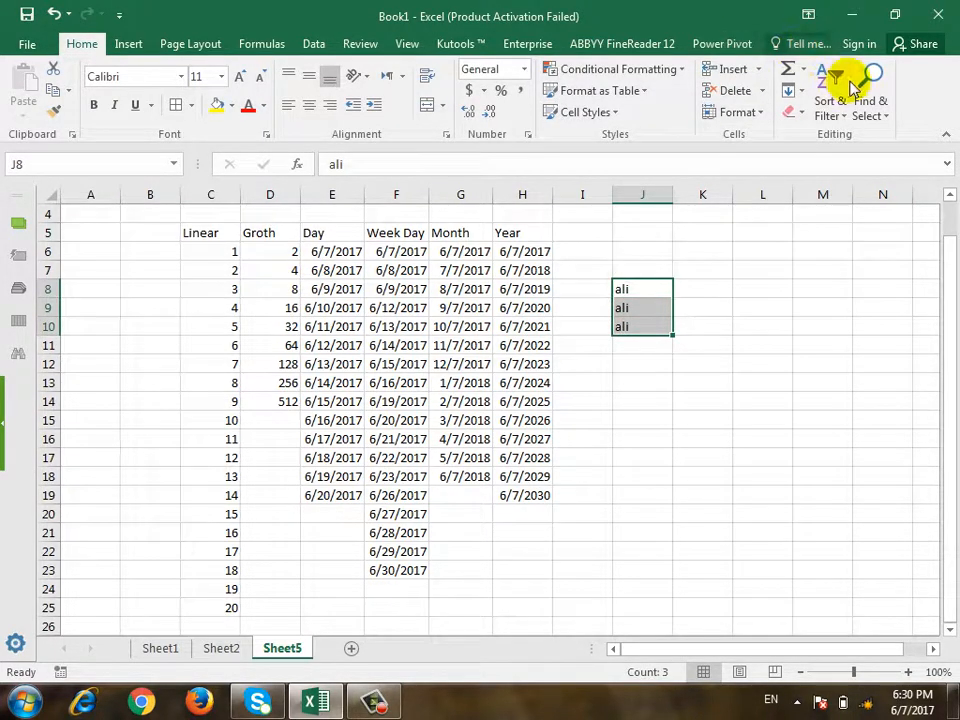
left_click(794, 91)
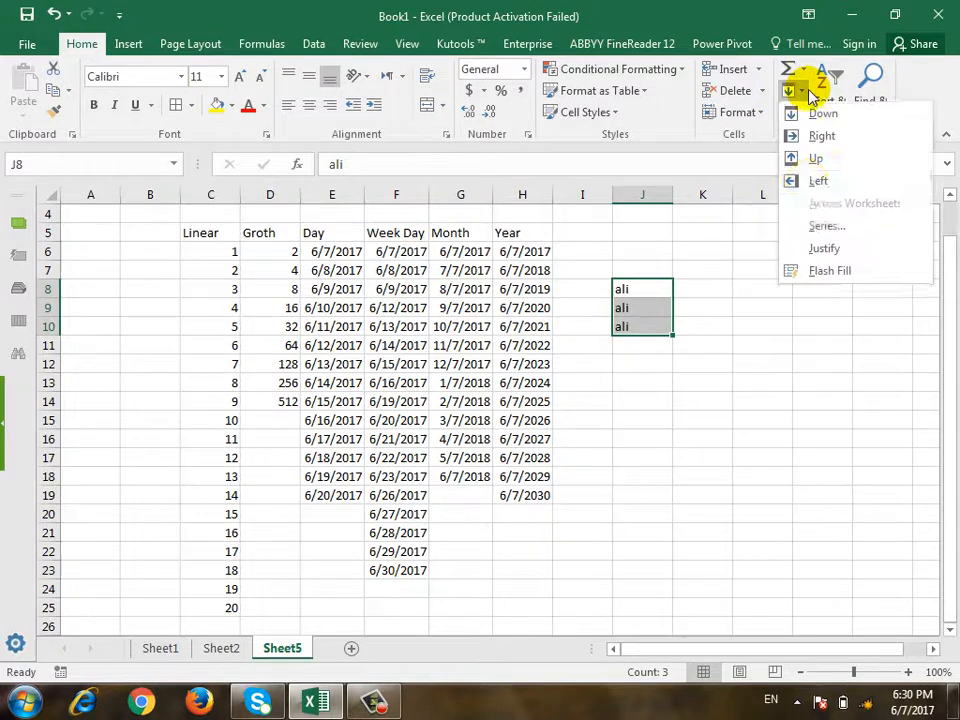
left_click(825, 250)
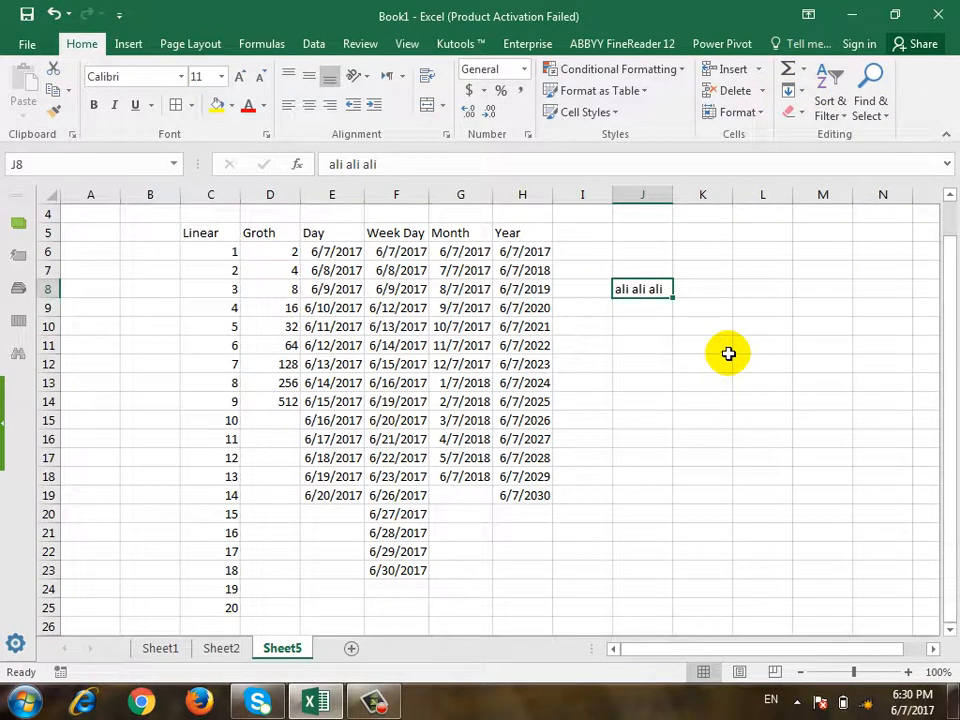
left_click(794, 91)
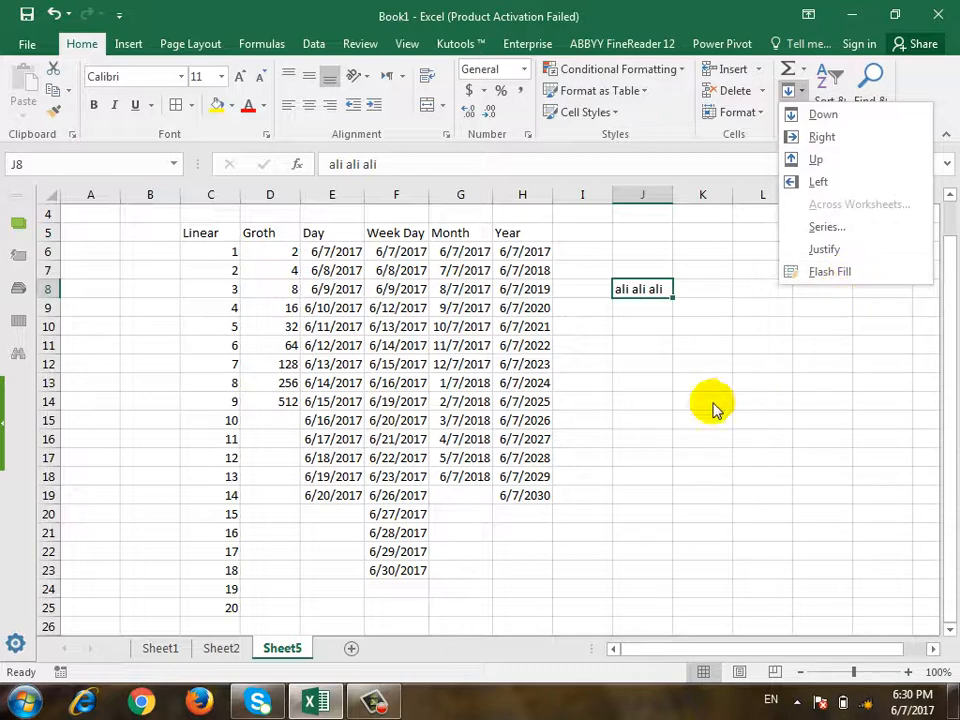
left_click(712, 404)
left_click(838, 323)
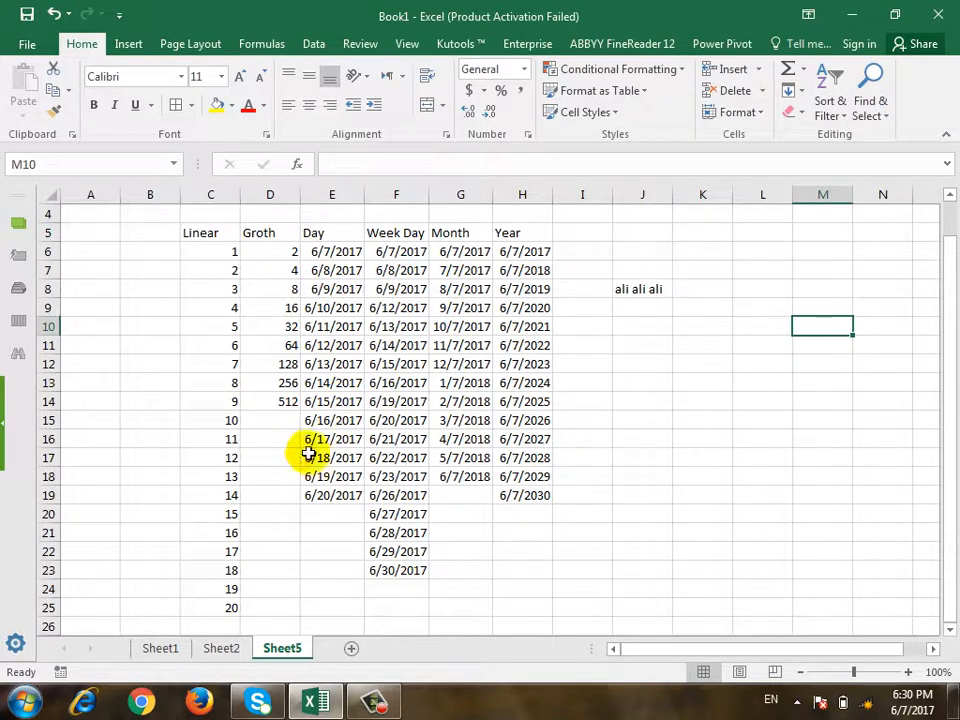
On Sheet2, enter the first name from column B in lowercase in cells B18, B19 and B20.
left_click(222, 648)
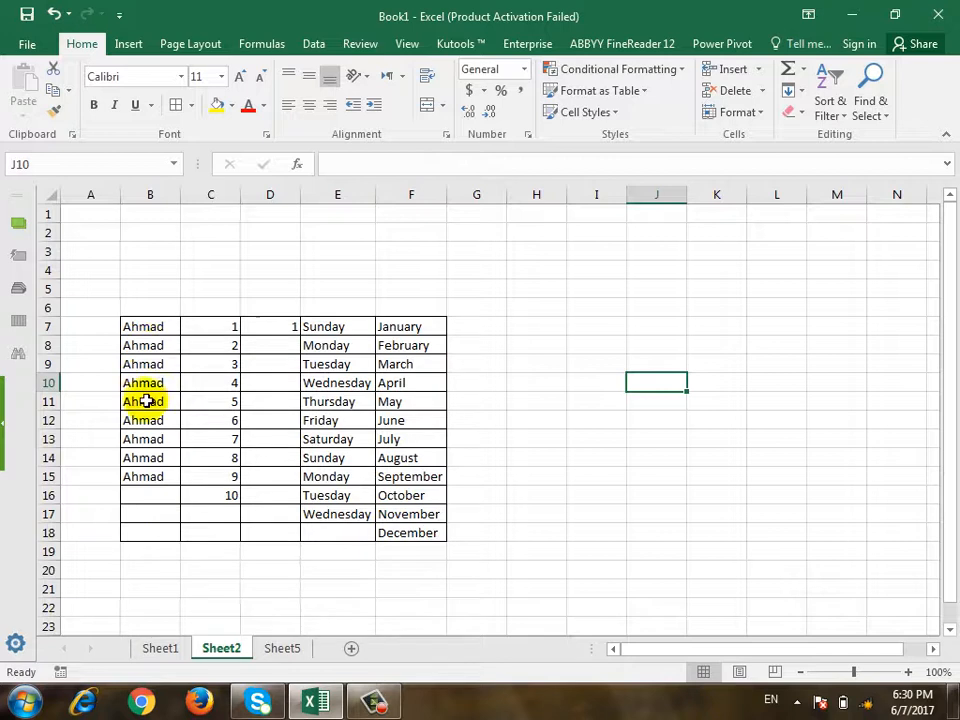
left_click(146, 531)
type("ah")
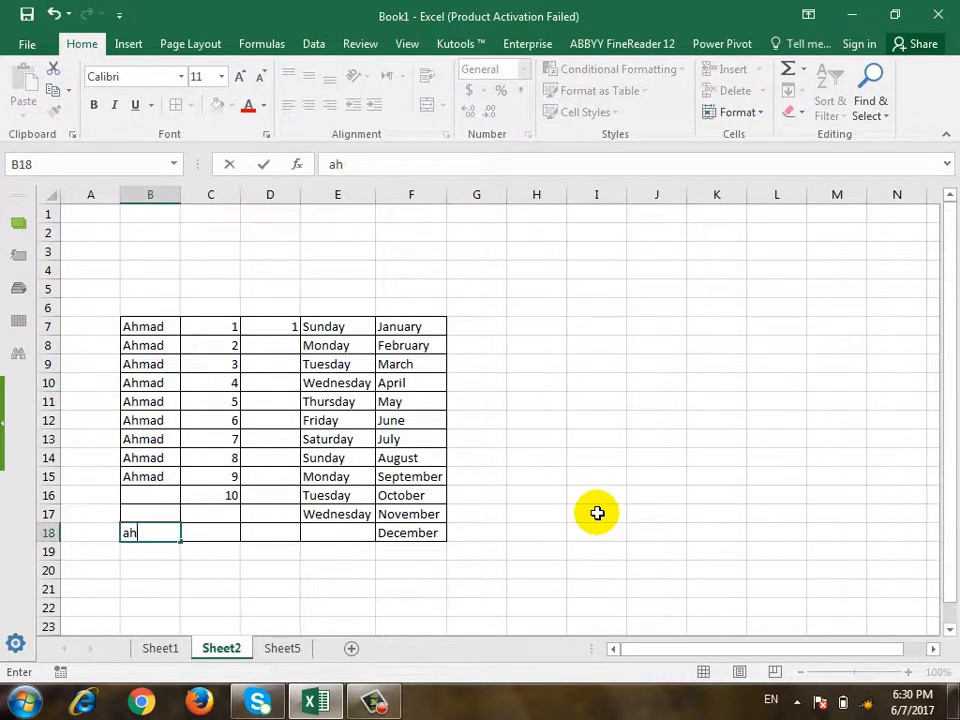
type("mad")
key("Return")
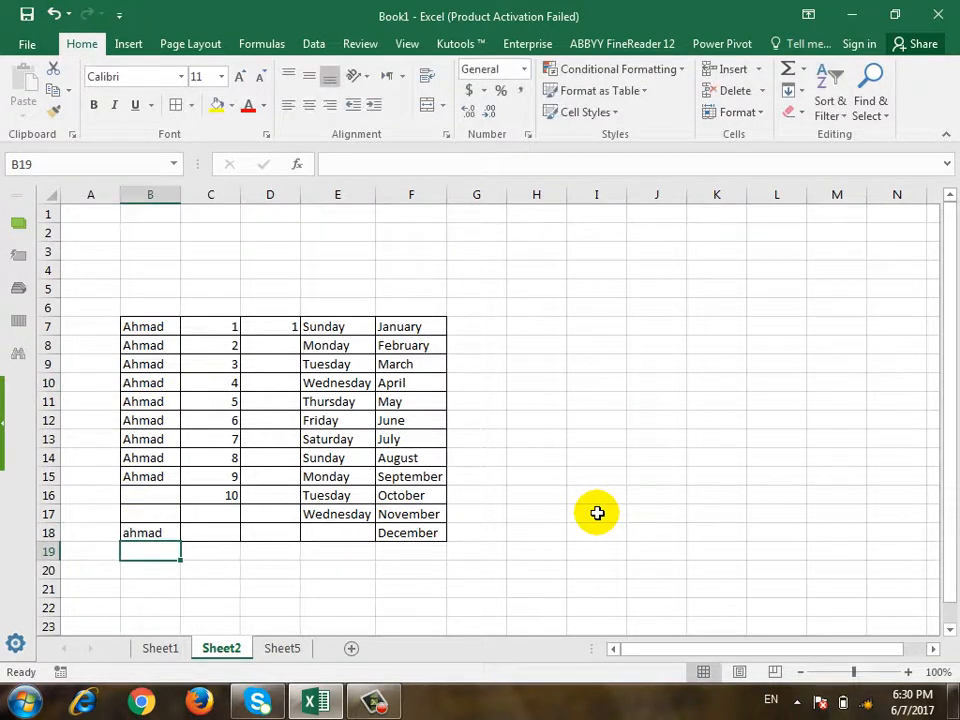
type("ahmad")
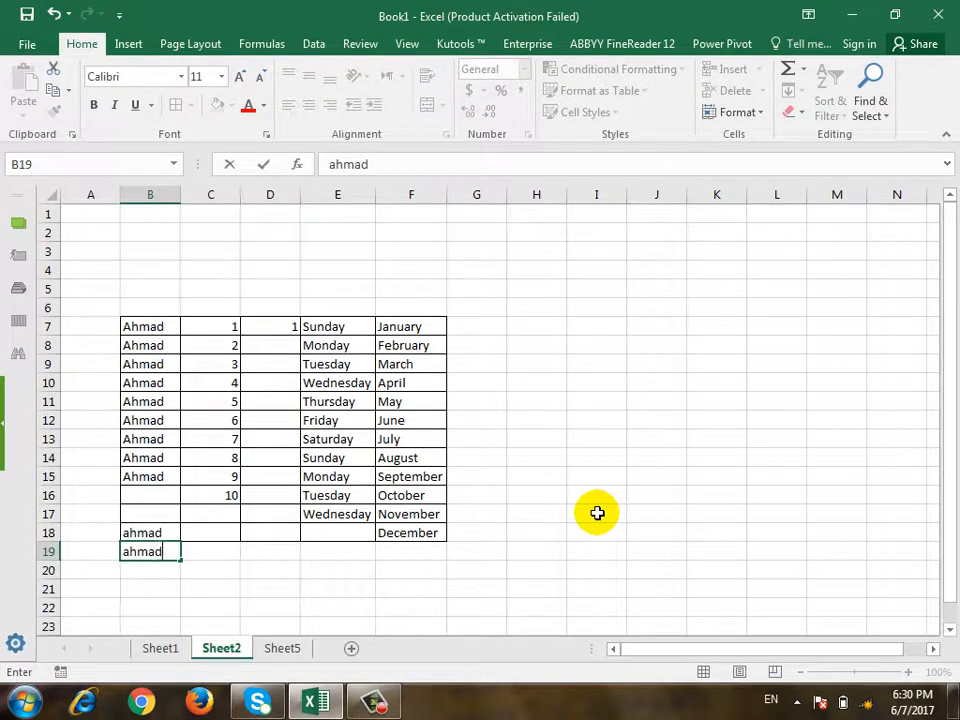
key("Return")
type("ahmad")
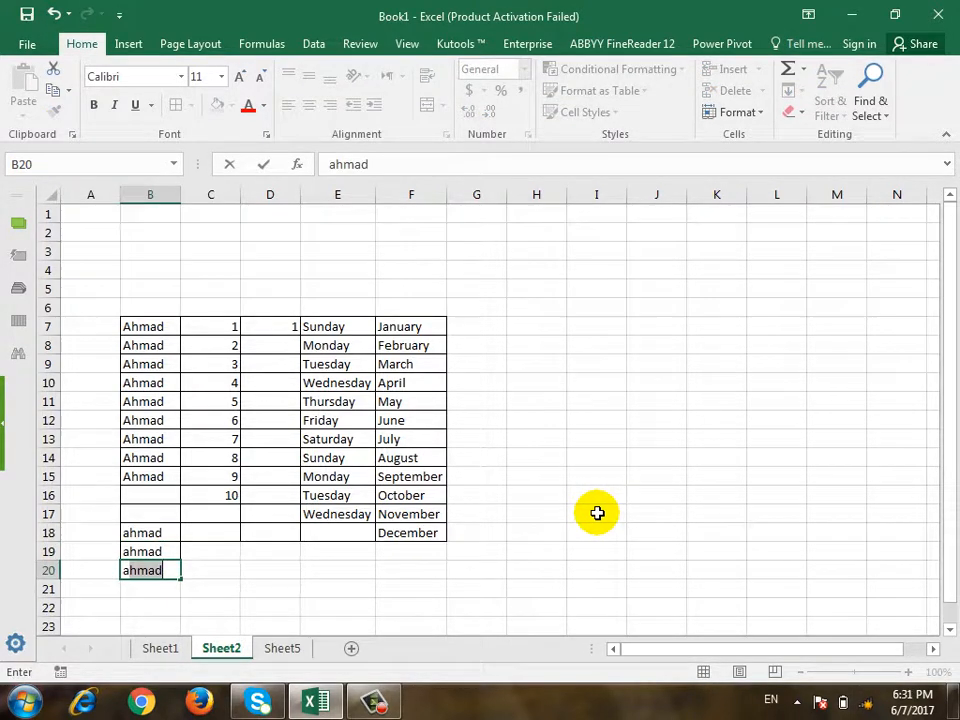
key("ctrl+Return")
key("Return")
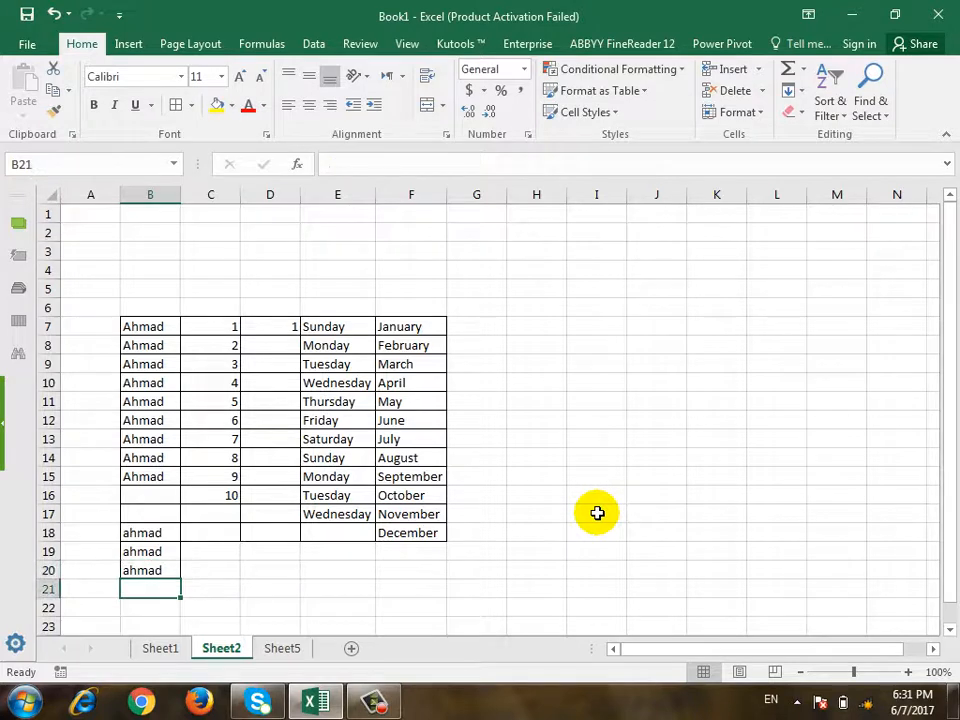
Clear the name from cell B10 on Sheet2.
left_click(151, 507)
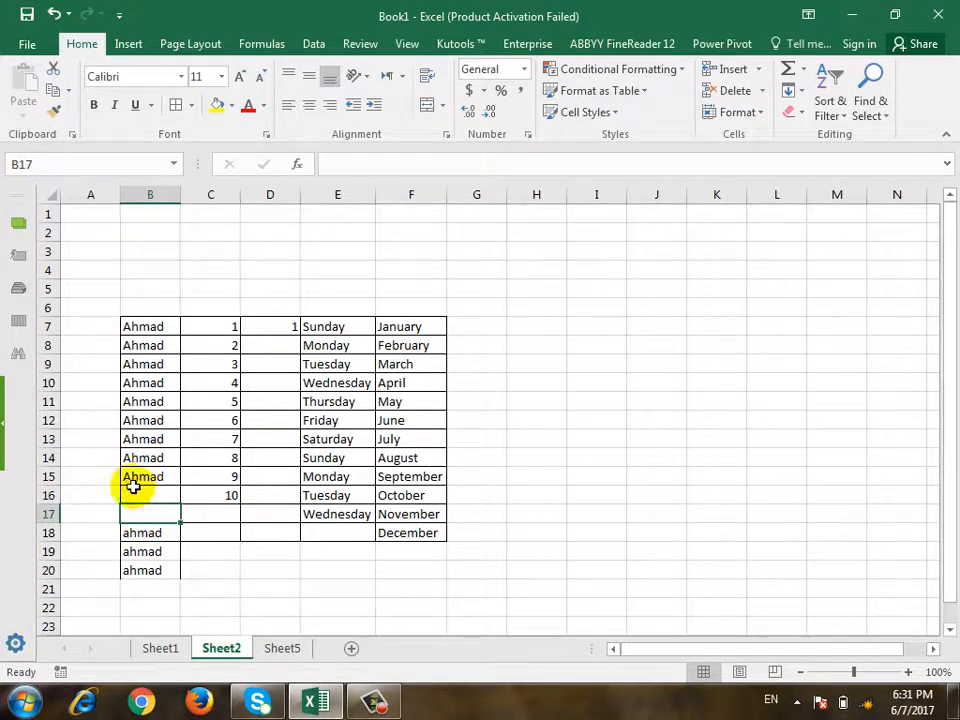
scroll(132, 487, "down", 2)
left_click(158, 270)
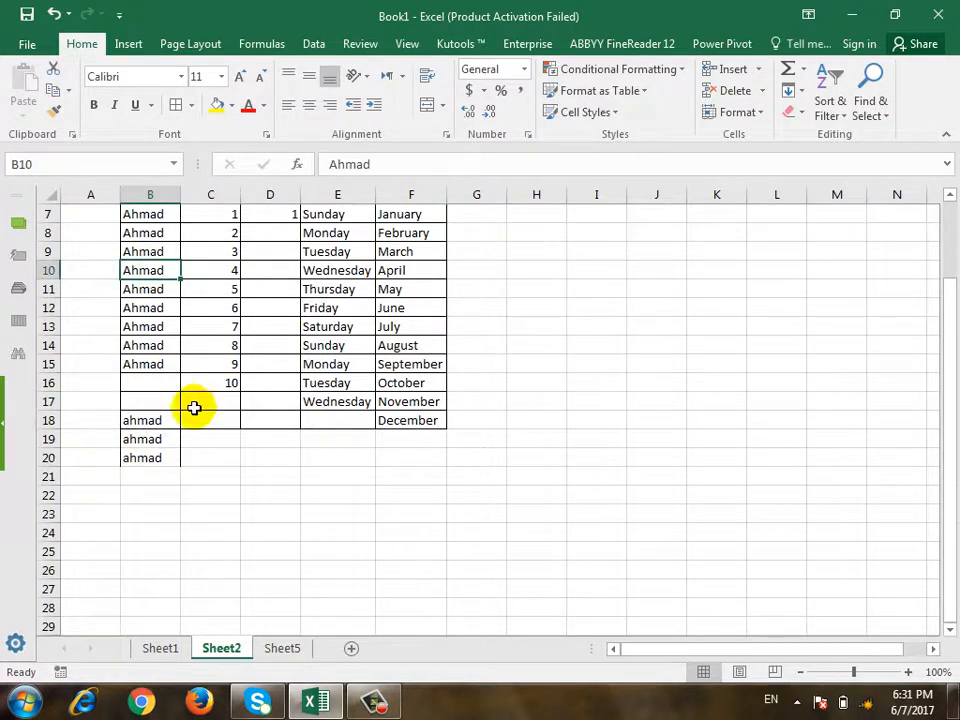
scroll(196, 405, "up", 2)
scroll(195, 408, "down", 1)
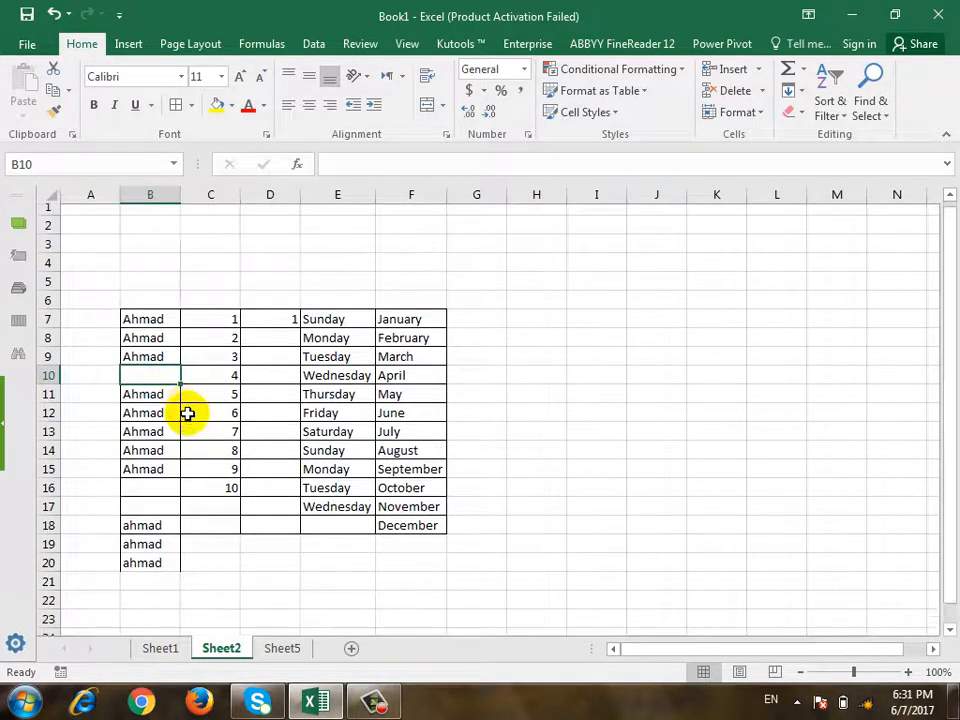
Try to Flash Fill the range B7:B22 in the name column.
left_click_drag(146, 268, 127, 549)
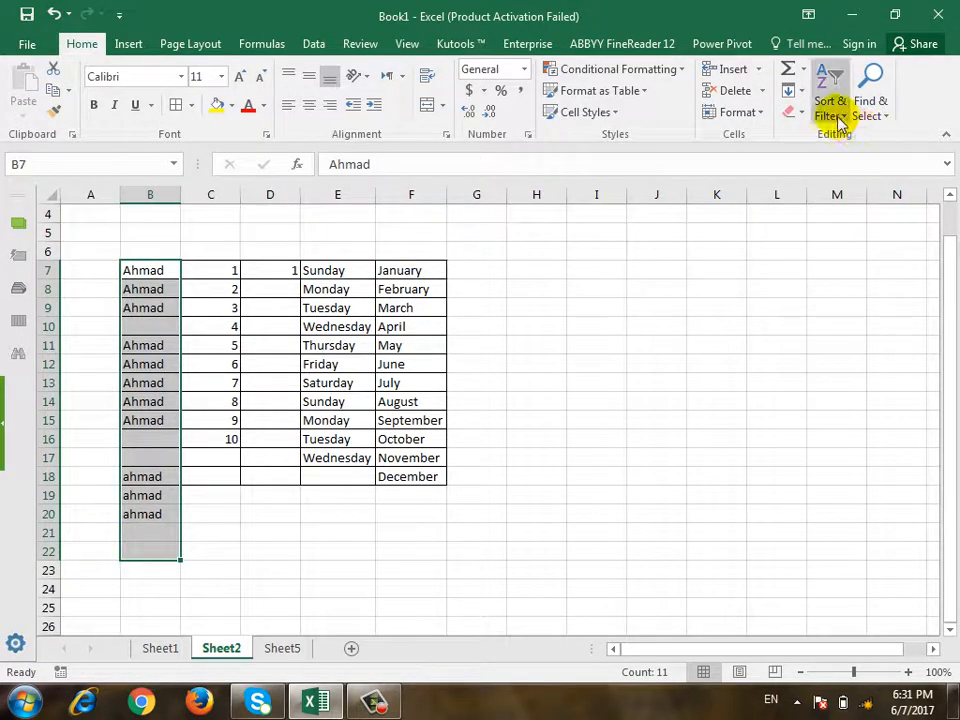
left_click(793, 90)
left_click(812, 272)
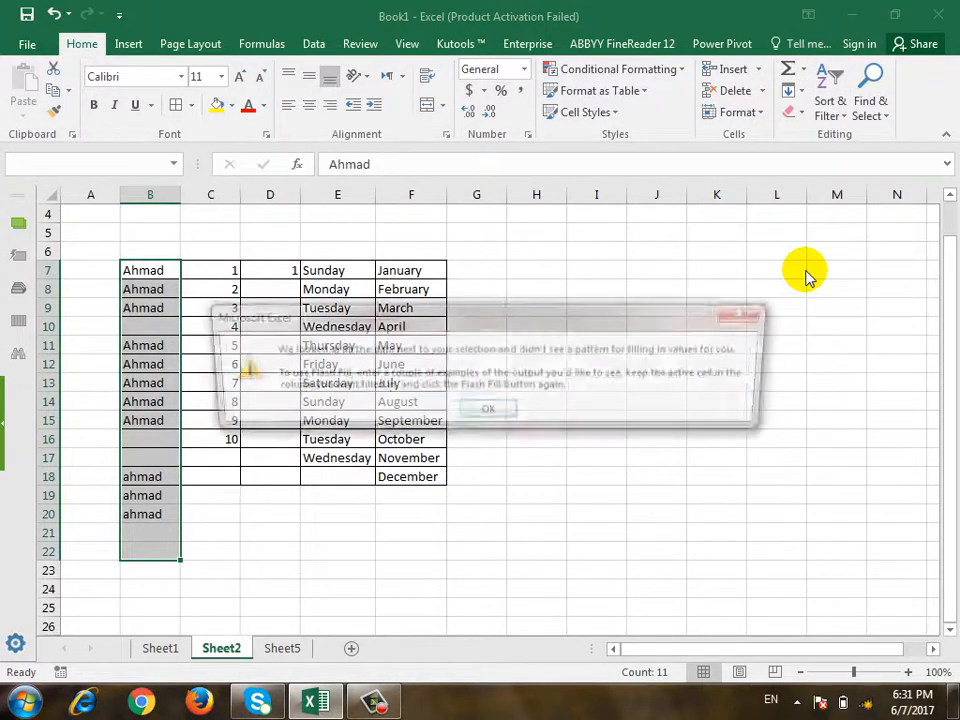
left_click(489, 413)
left_click(285, 326)
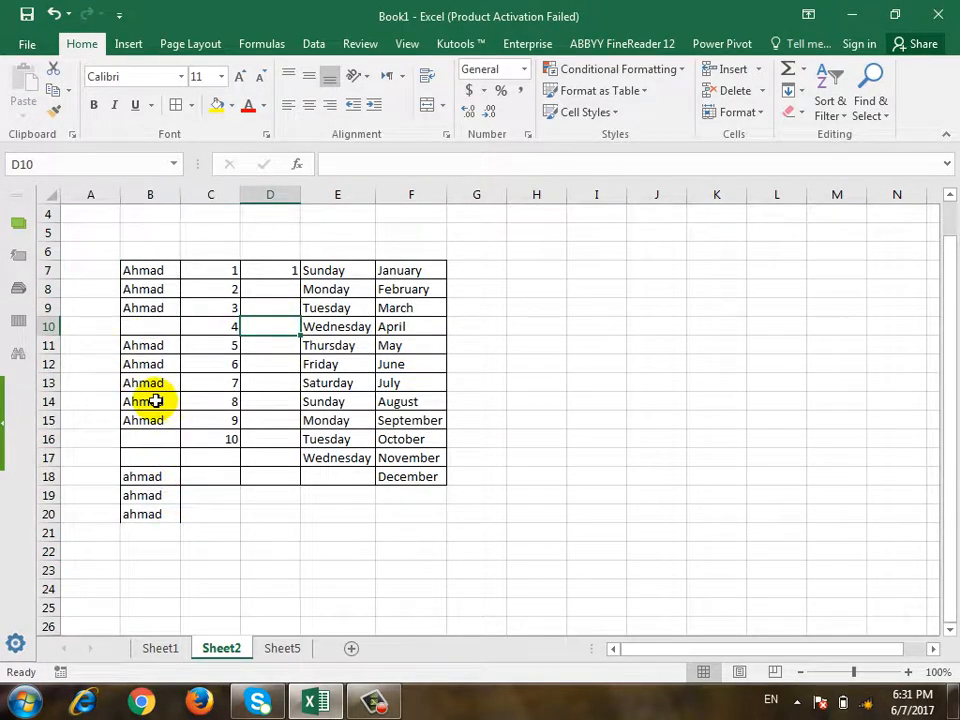
Flash Fill the blank name cells in column B, applying it to B14:B17 and then to B8:B10.
left_click_drag(154, 401, 160, 458)
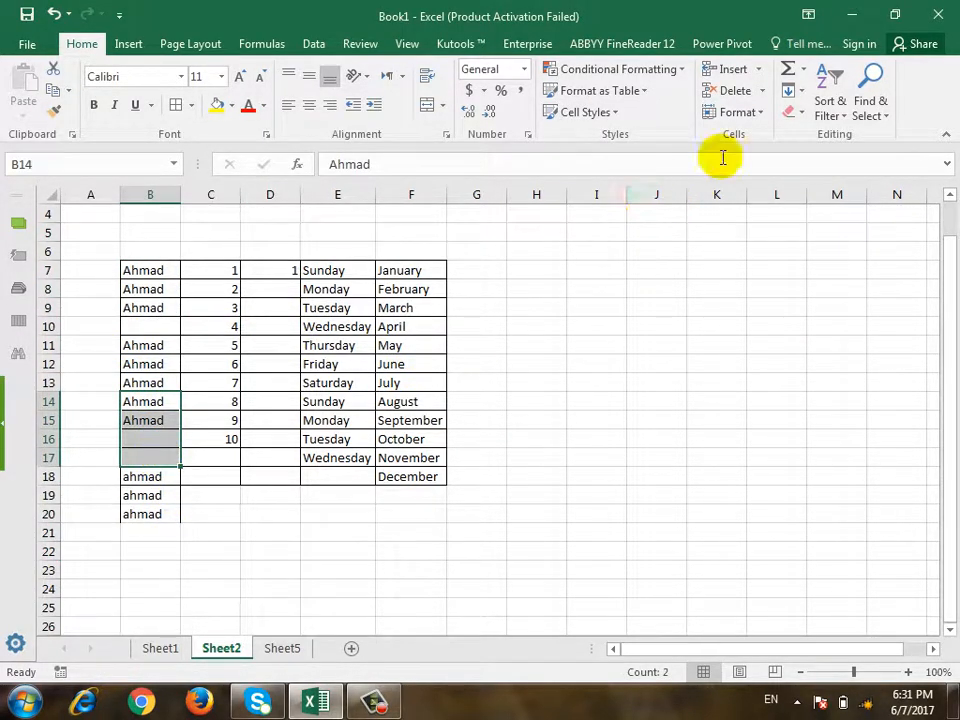
left_click(800, 91)
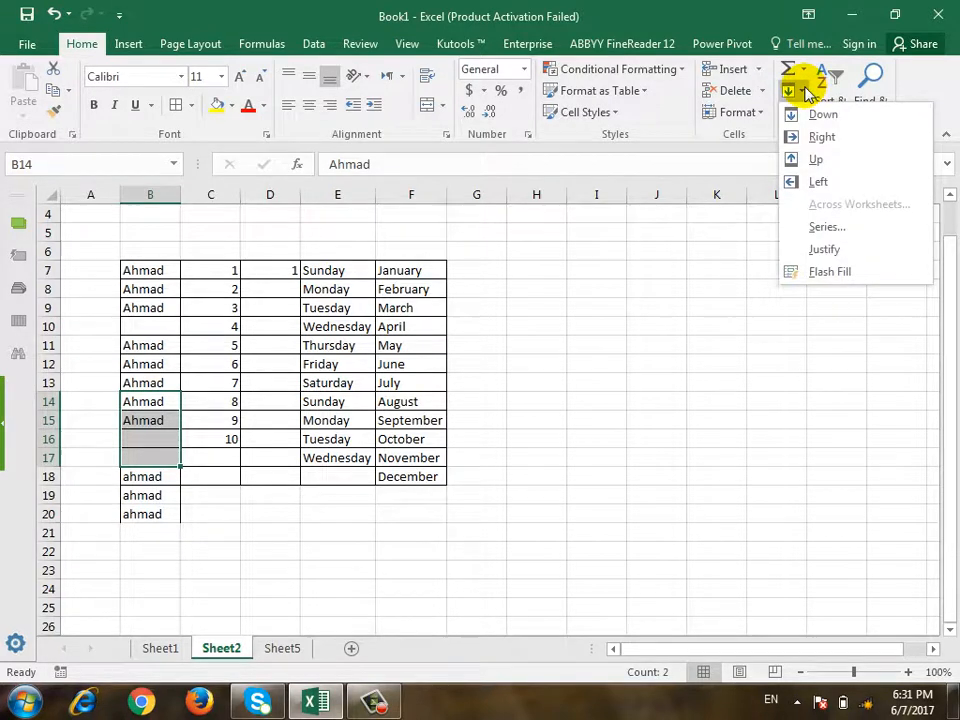
left_click(824, 273)
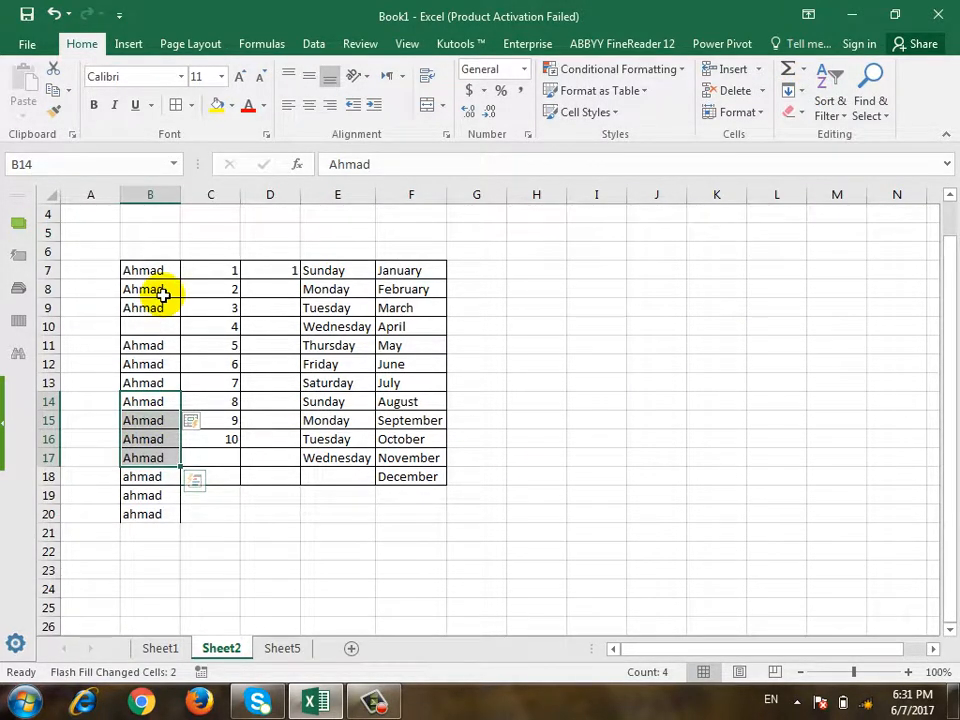
left_click_drag(161, 292, 168, 327)
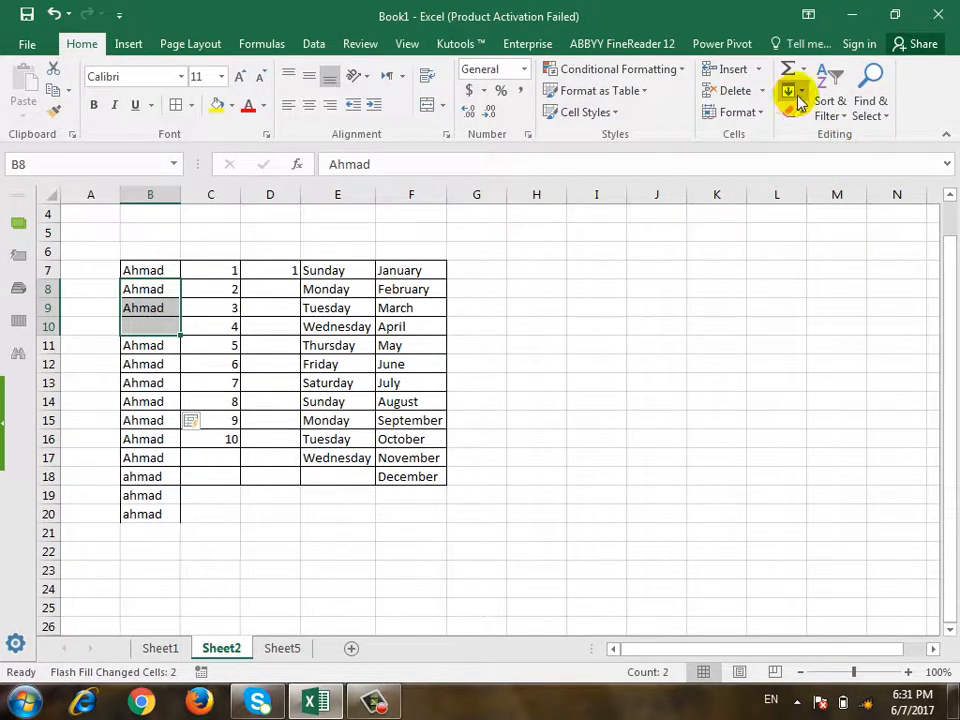
left_click(795, 91)
left_click(805, 271)
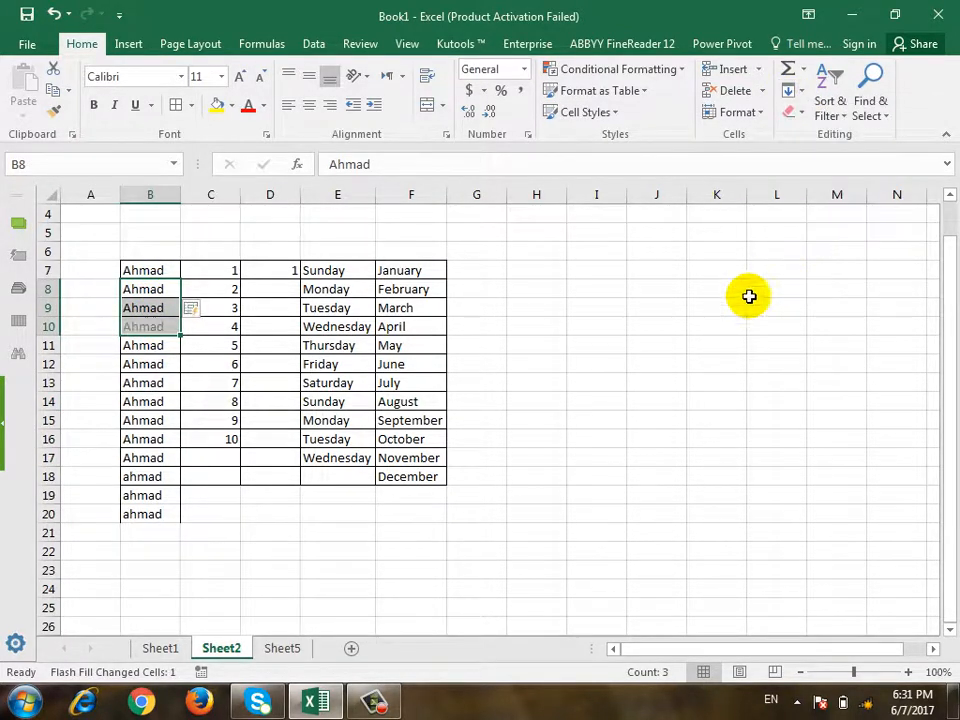
left_click(589, 360)
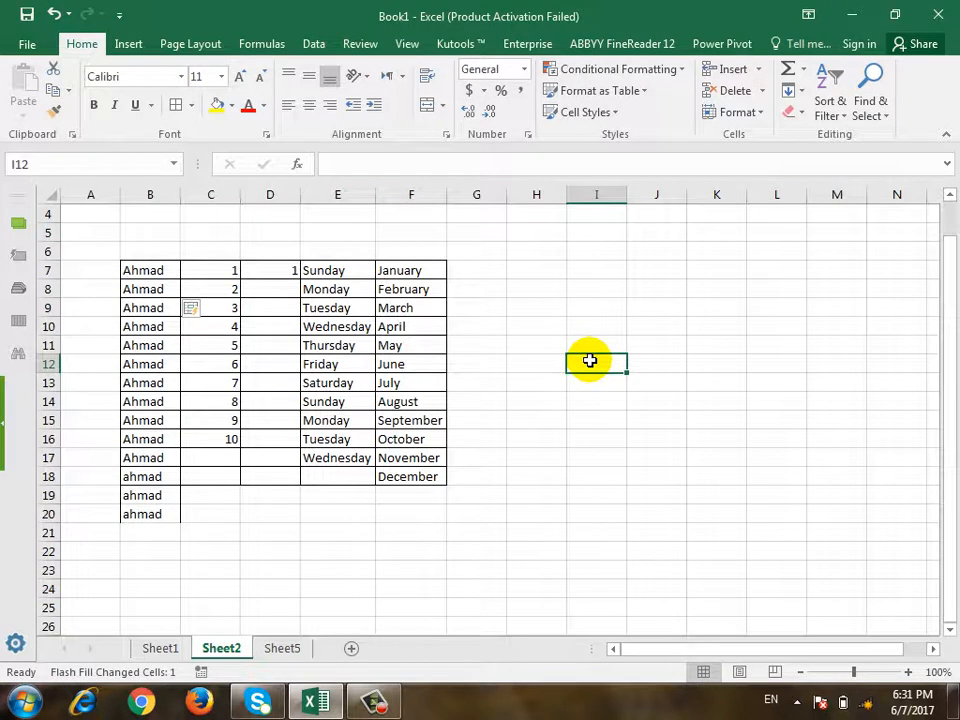
left_click(800, 91)
left_click(797, 111)
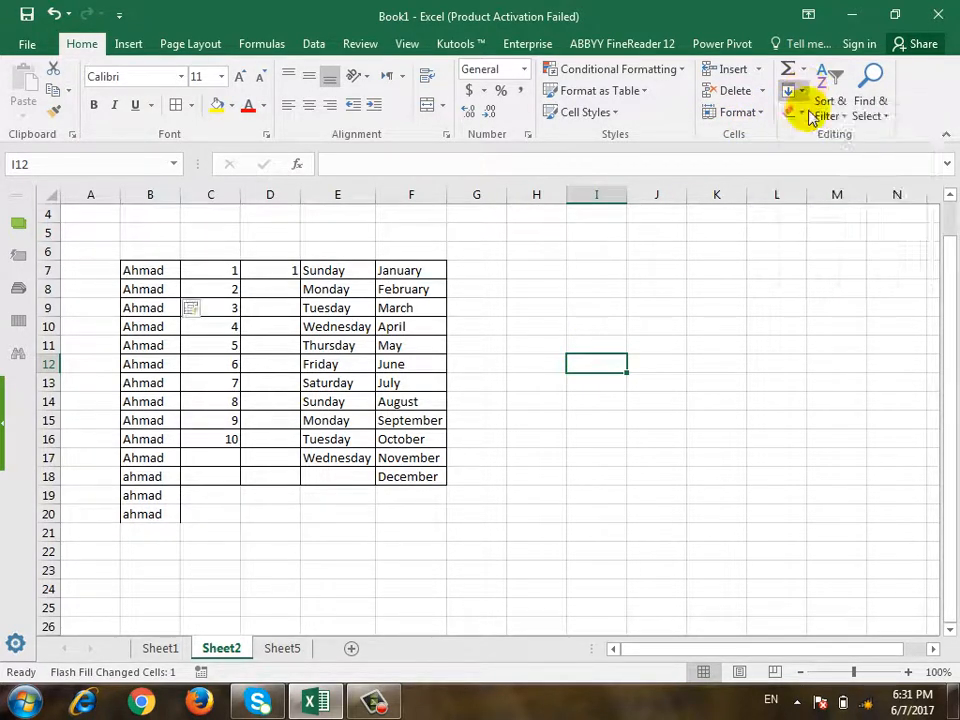
left_click(806, 113)
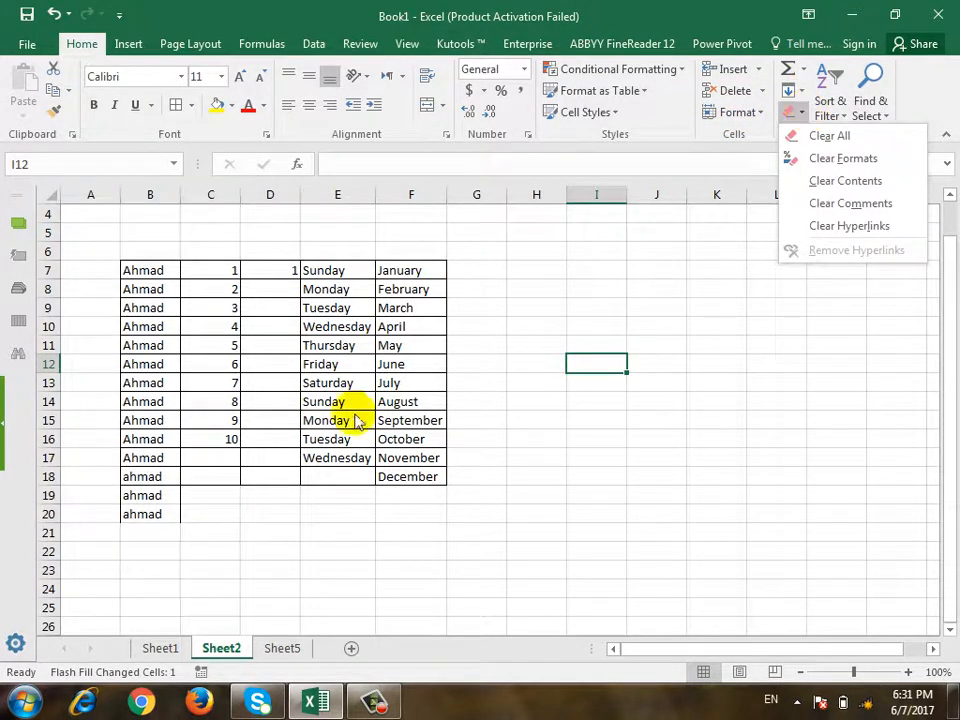
left_click(412, 327)
Format B7:F20 with cell borders, a yellow fill and bold red text at font size 12.
left_click_drag(145, 270, 392, 508)
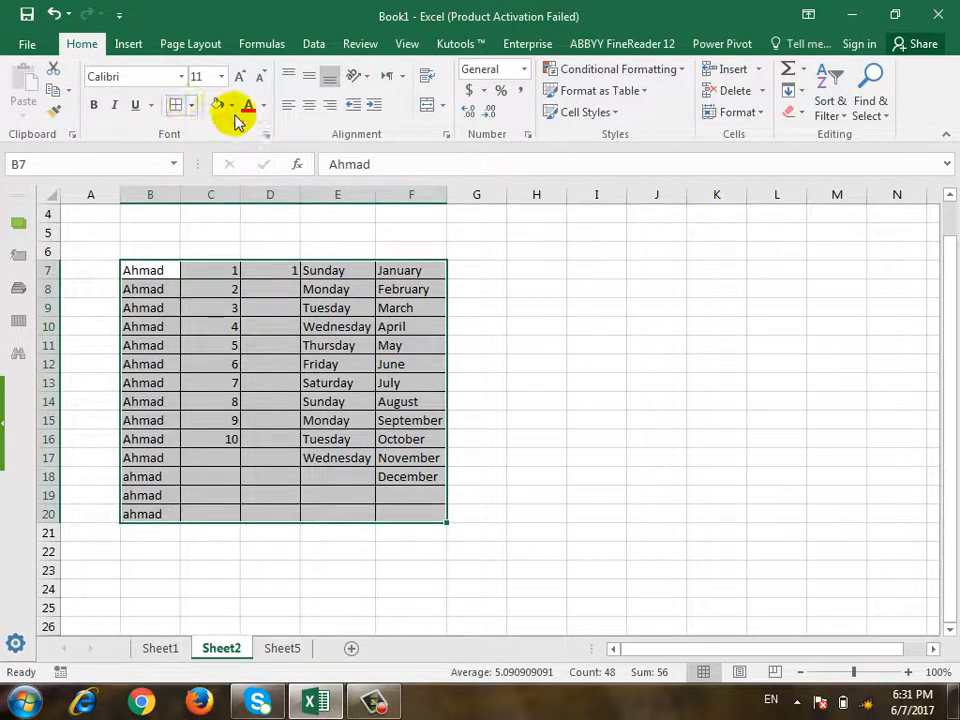
left_click(217, 104)
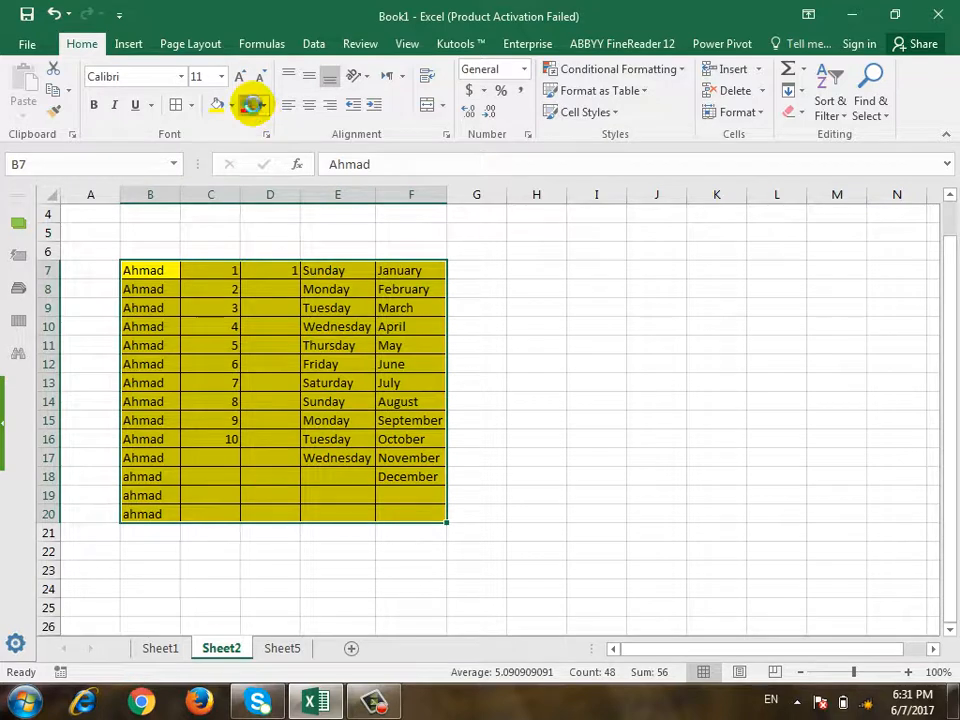
left_click(248, 106)
left_click(94, 105)
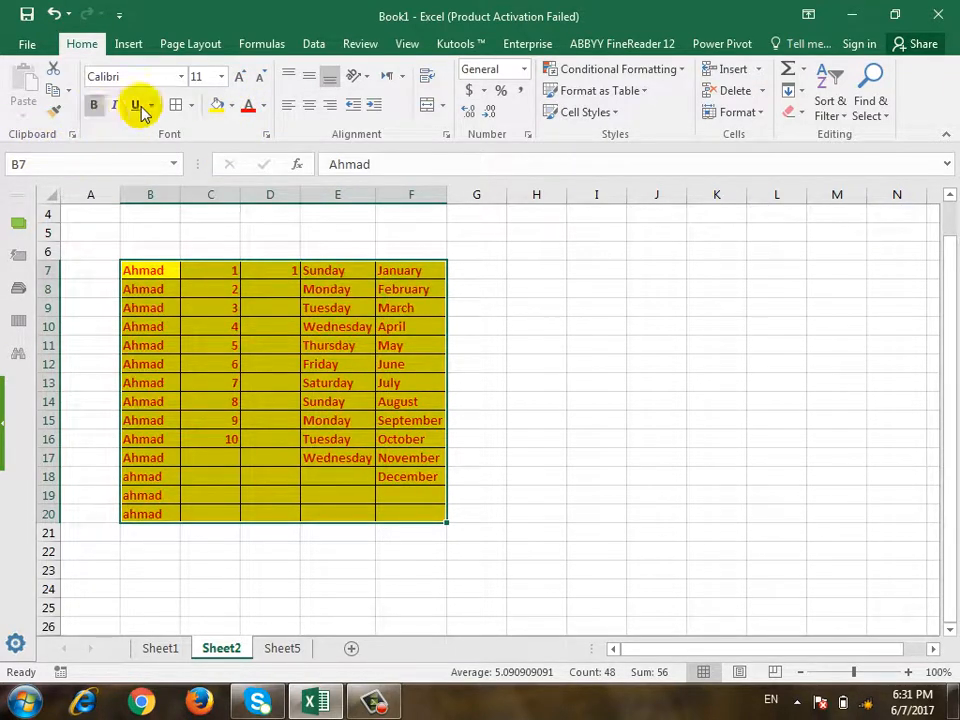
left_click(222, 77)
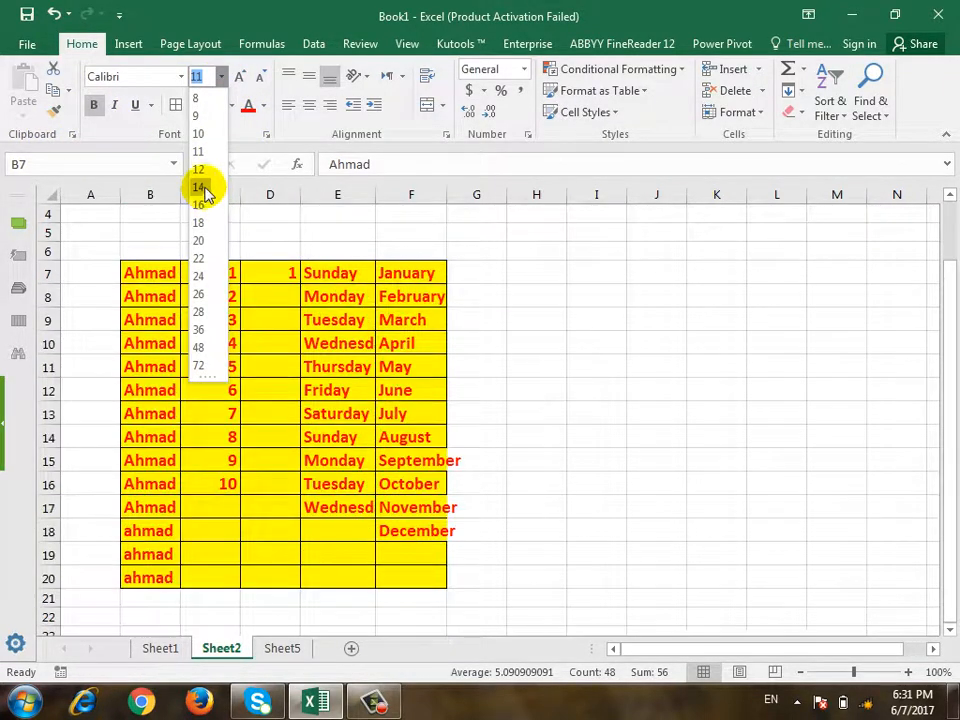
left_click(200, 169)
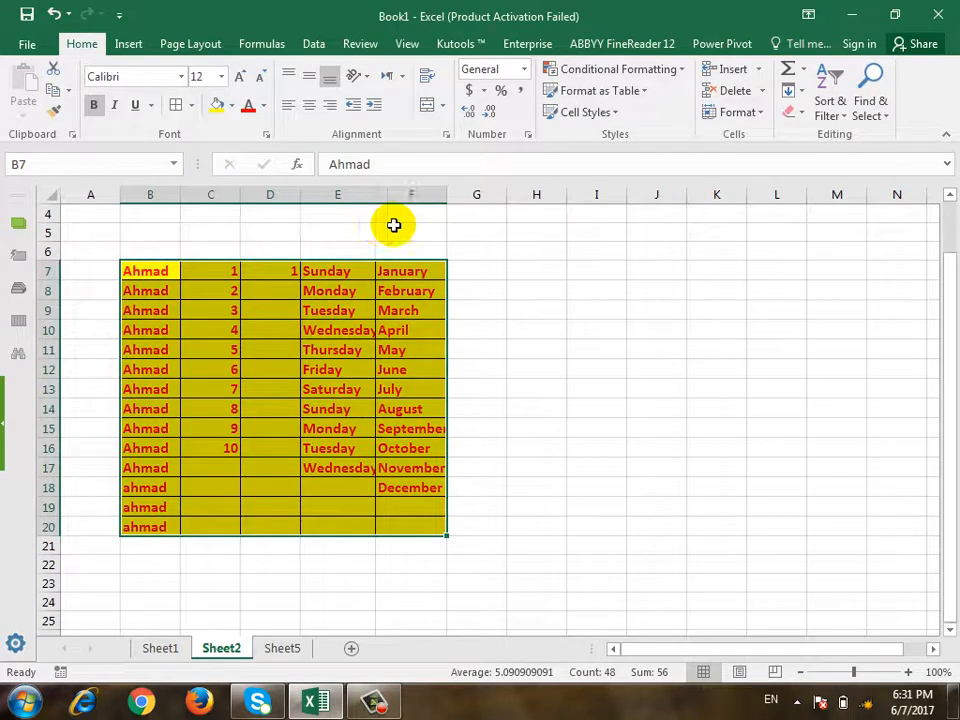
Clear all contents and formatting from B7:F20 with Clear All, and undo the clearing.
left_click(797, 118)
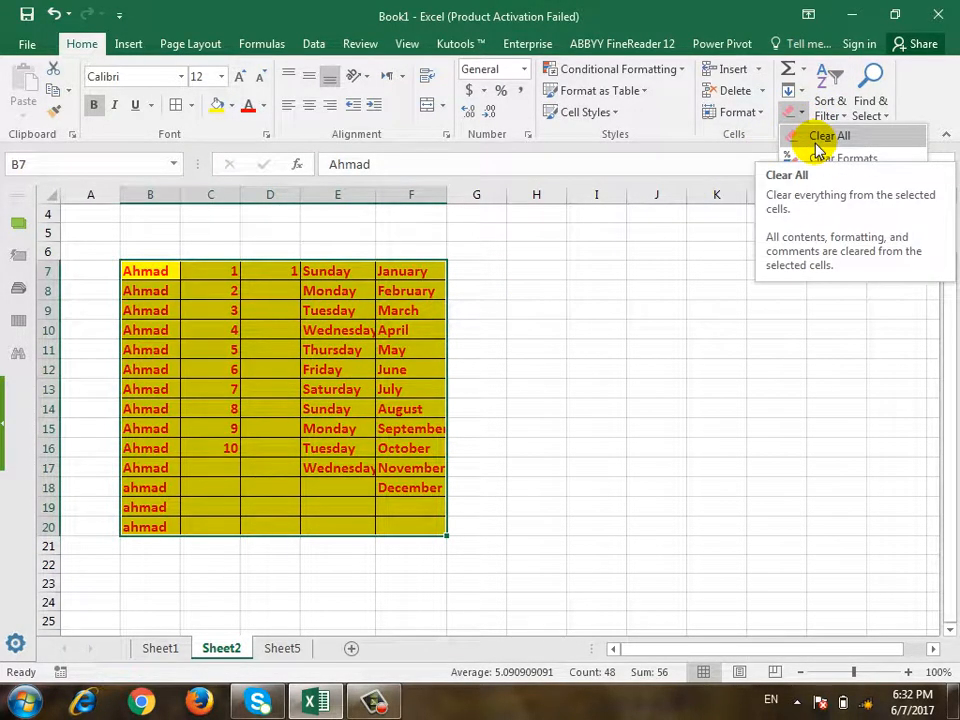
left_click(817, 142)
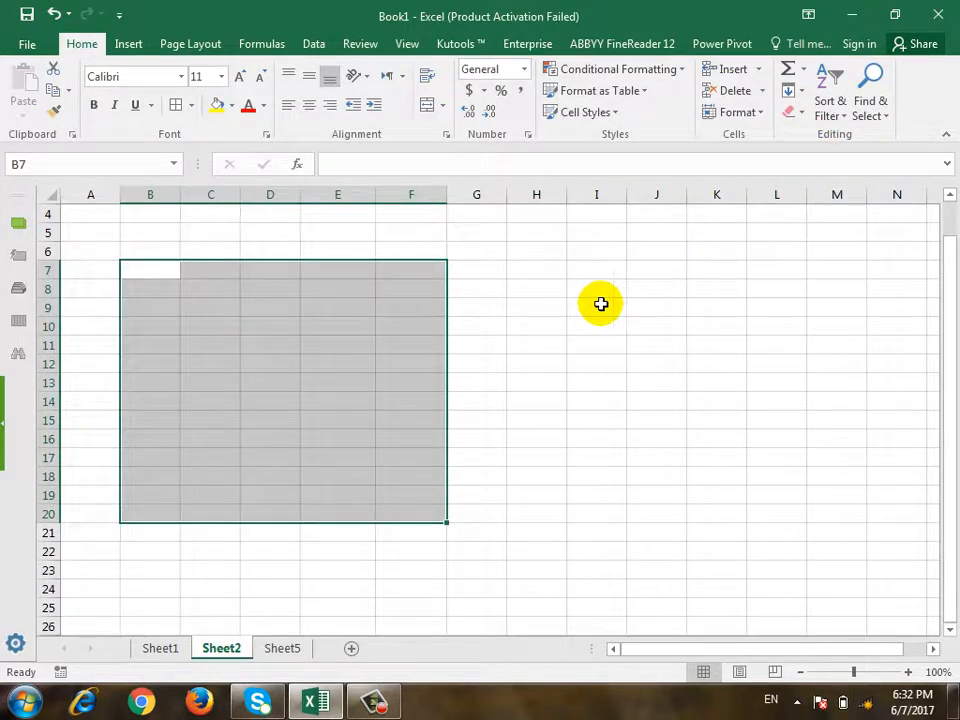
key("ctrl+z")
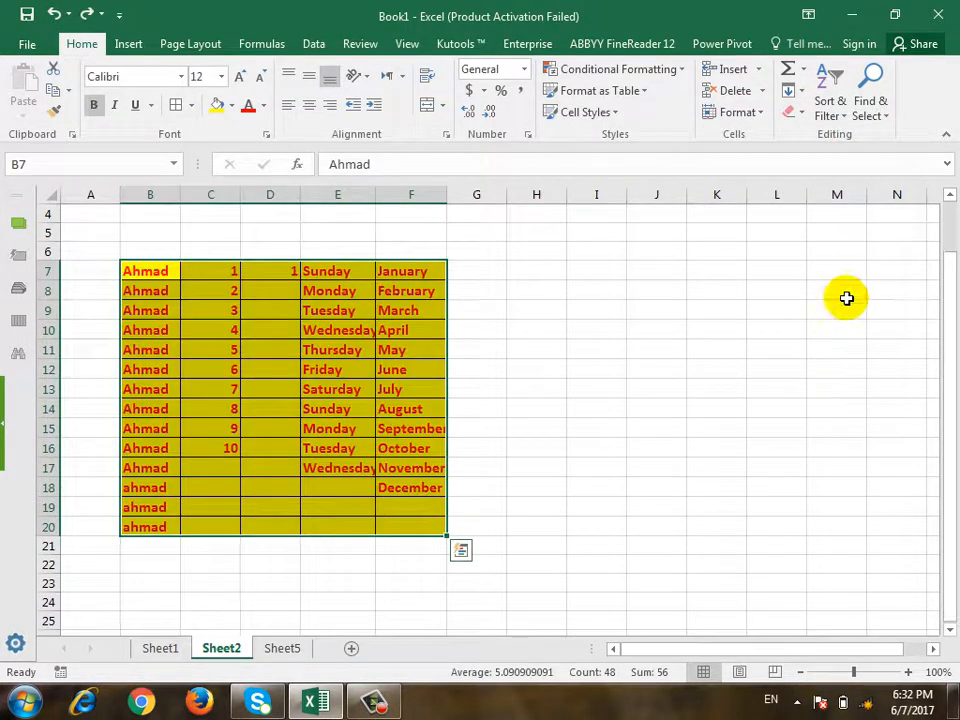
Clear only the formatting of B7:F20 with Clear Formats, and undo it.
left_click(800, 116)
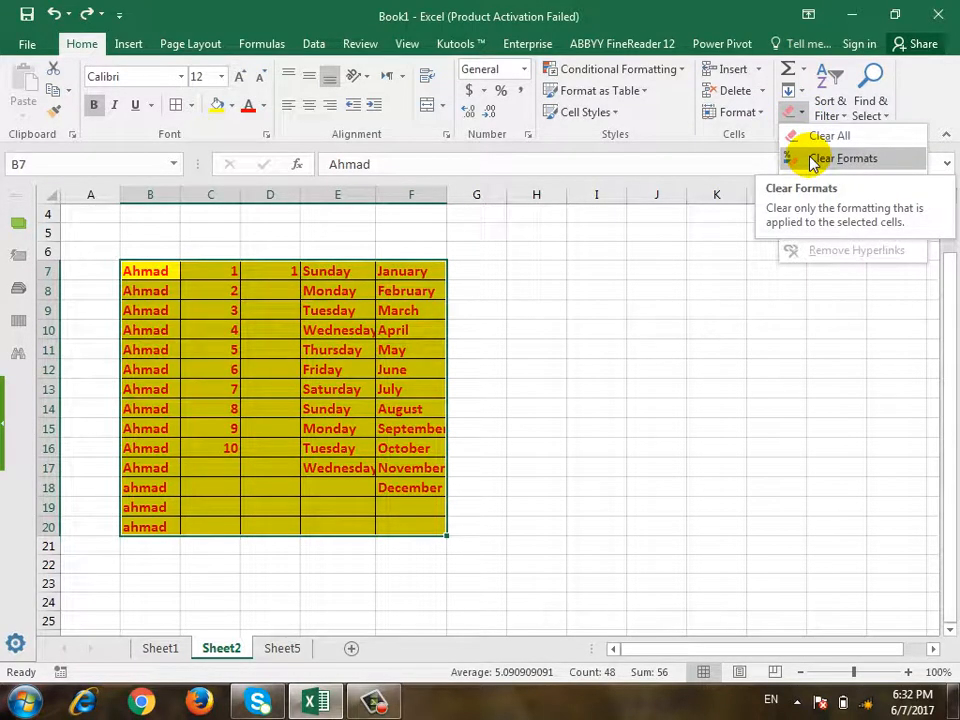
left_click(813, 160)
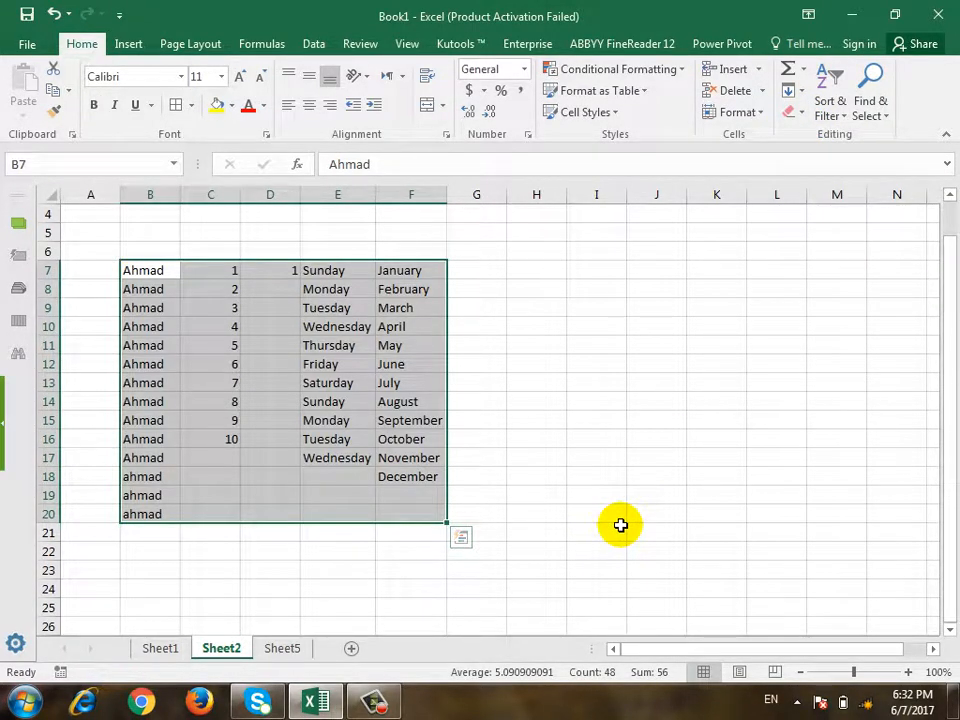
key("ctrl+z")
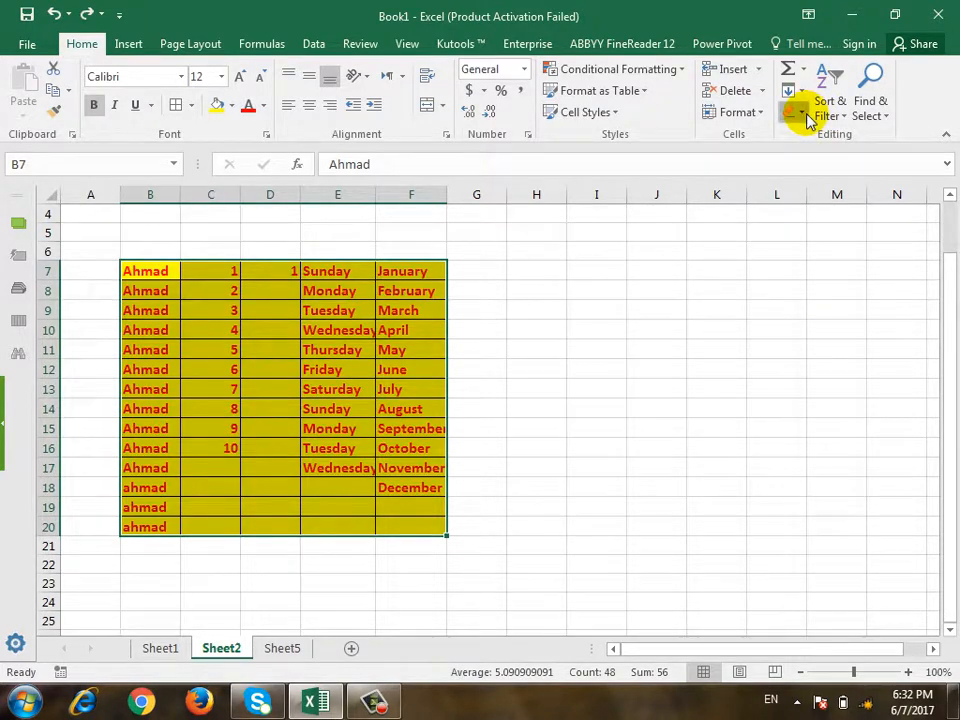
Clear only the contents of B7:F20 with Clear Contents, and undo it.
left_click(807, 117)
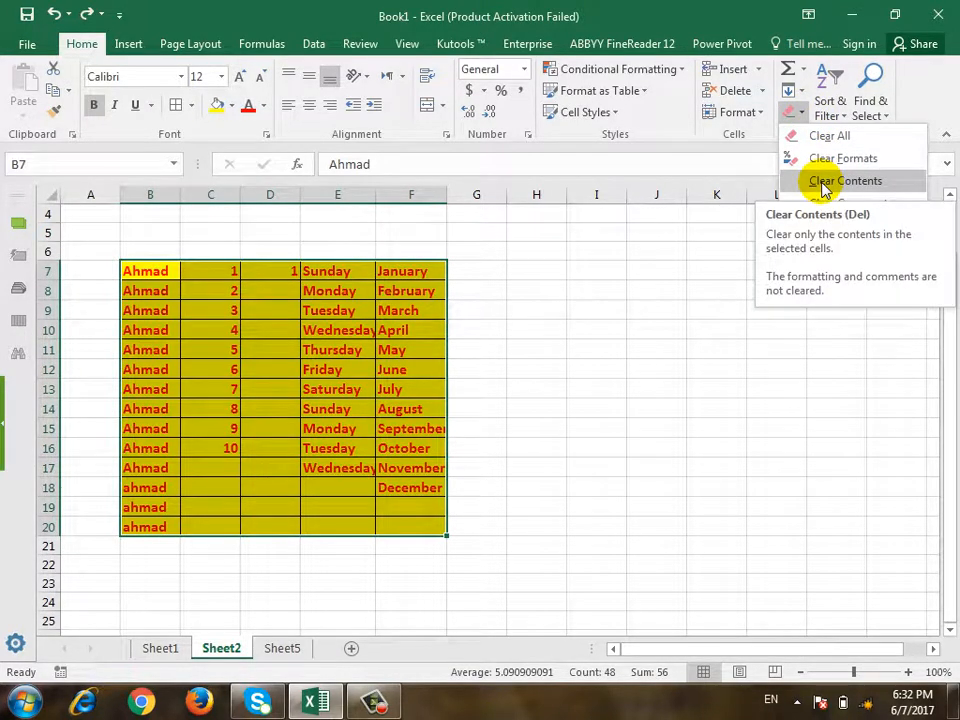
left_click(824, 183)
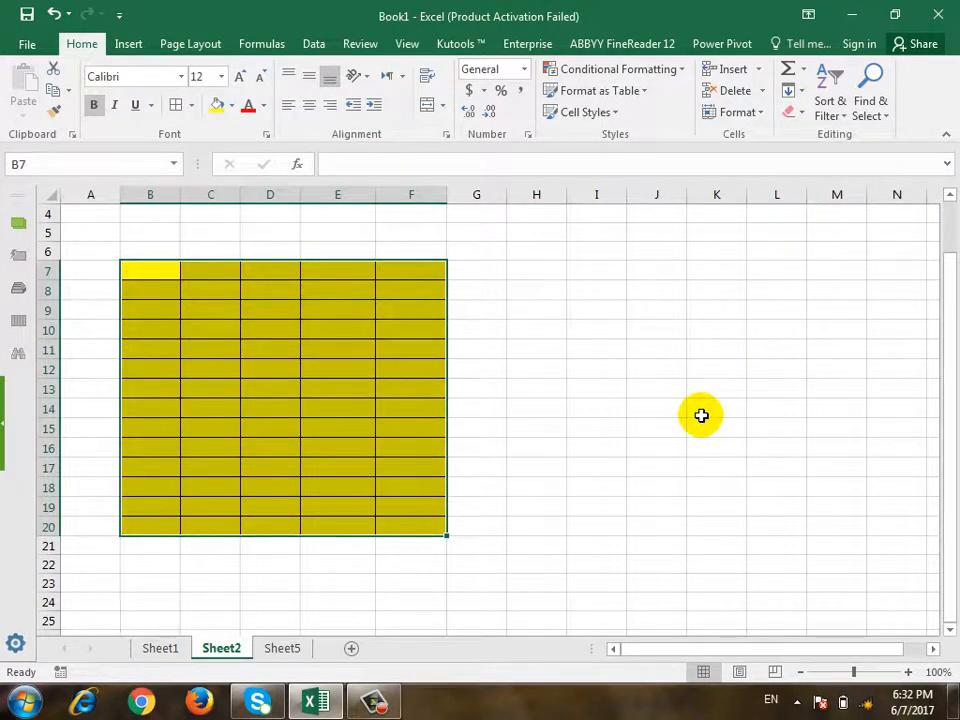
key("ctrl+z")
left_click(797, 116)
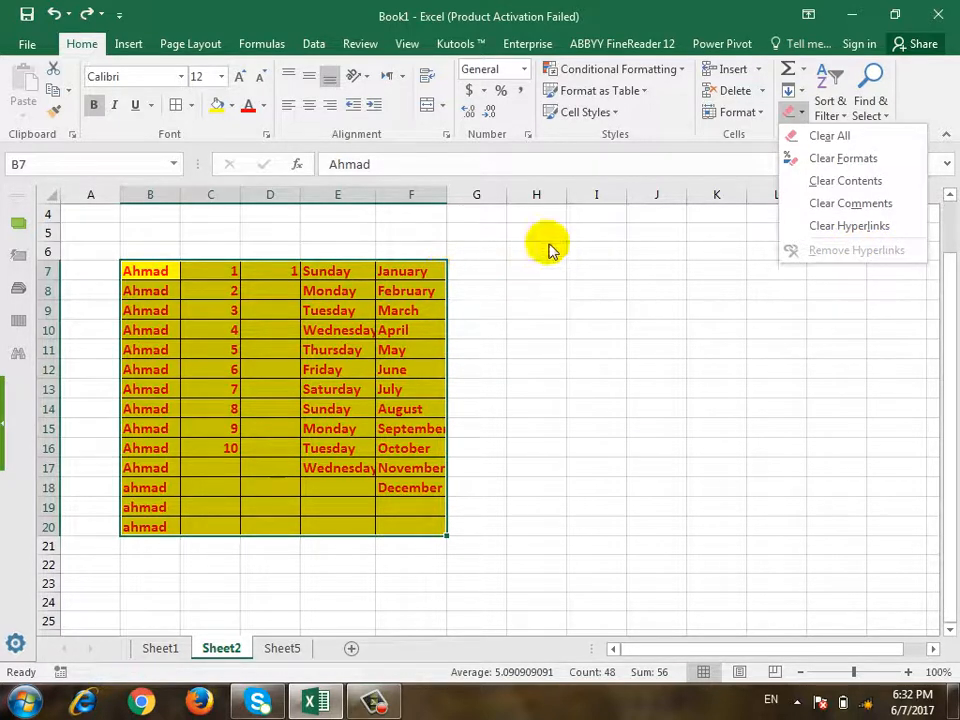
left_click(804, 114)
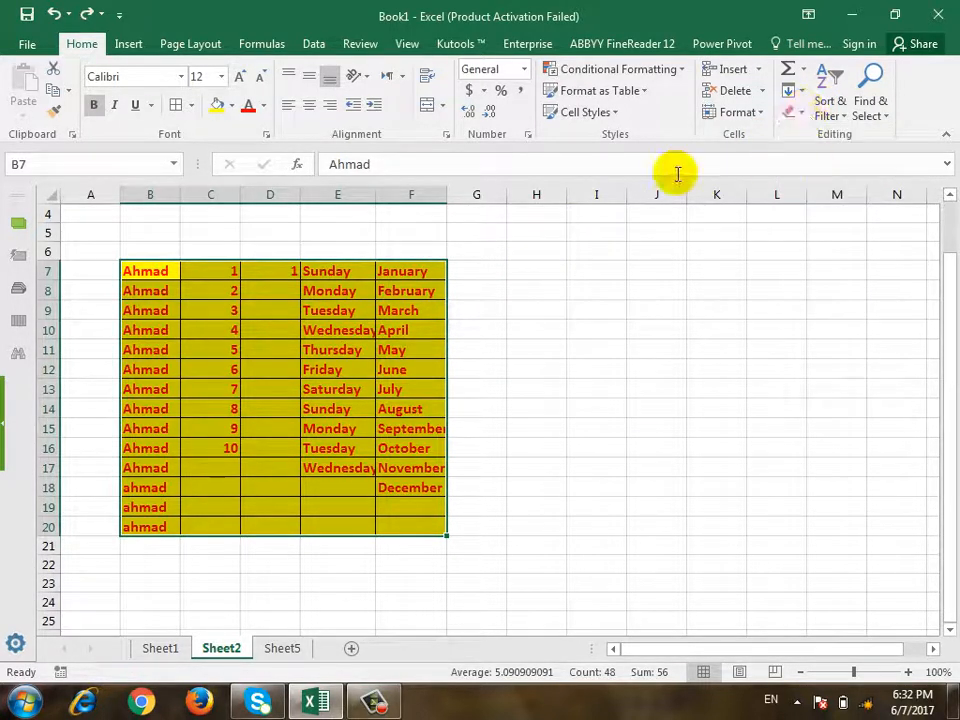
left_click(843, 118)
left_click(840, 122)
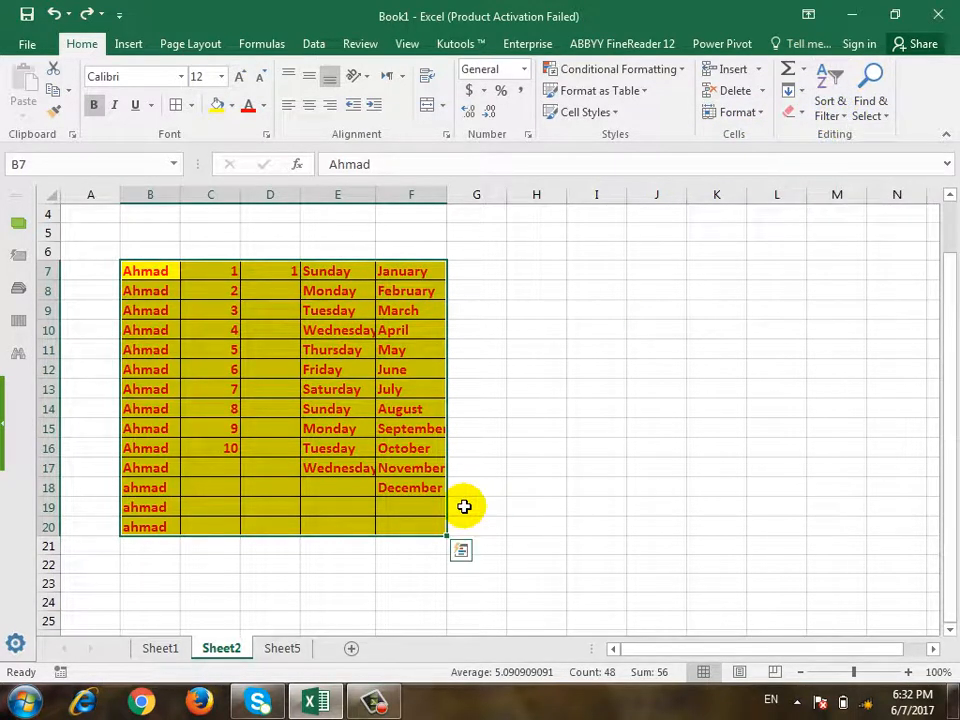
left_click(379, 704)
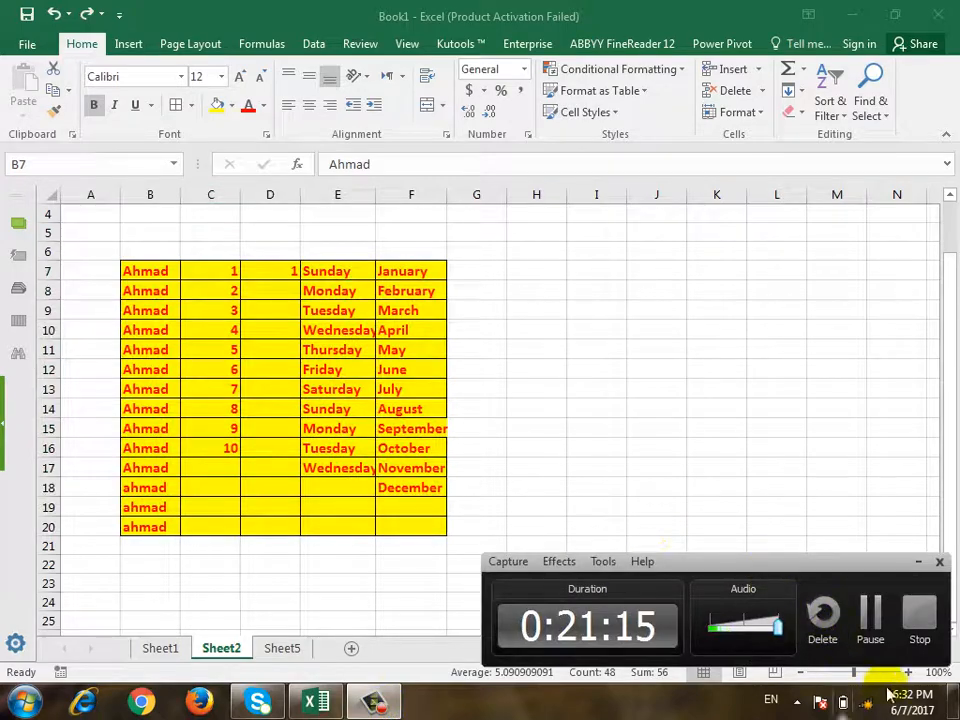